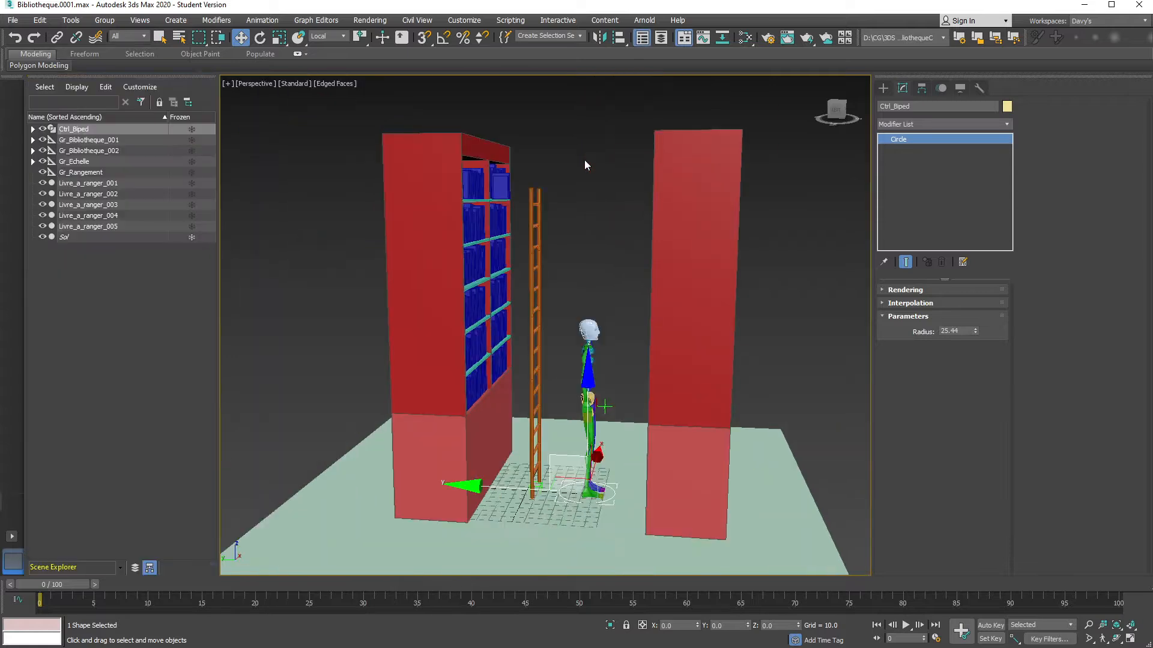
Try moving the biped by its control circle Ctrl_Biped, and undo the move
{"action": "middle_click_drag", "start_coordinate": [598, 327], "coordinate": [624, 288], "text": "alt"}
{"action": "scroll", "coordinate": [589, 323], "scroll_direction": "up", "scroll_amount": 2}
{"action": "scroll", "coordinate": [600, 360], "scroll_direction": "up", "scroll_amount": 4}
{"action": "middle_click_drag", "start_coordinate": [632, 345], "coordinate": [568, 294], "text": "alt"}
{"action": "left_click_drag", "start_coordinate": [542, 447], "coordinate": [566, 420]}
{"action": "key", "text": "ctrl+z"}
{"action": "middle_click_drag", "start_coordinate": [539, 309], "coordinate": [460, 369], "text": "alt"}
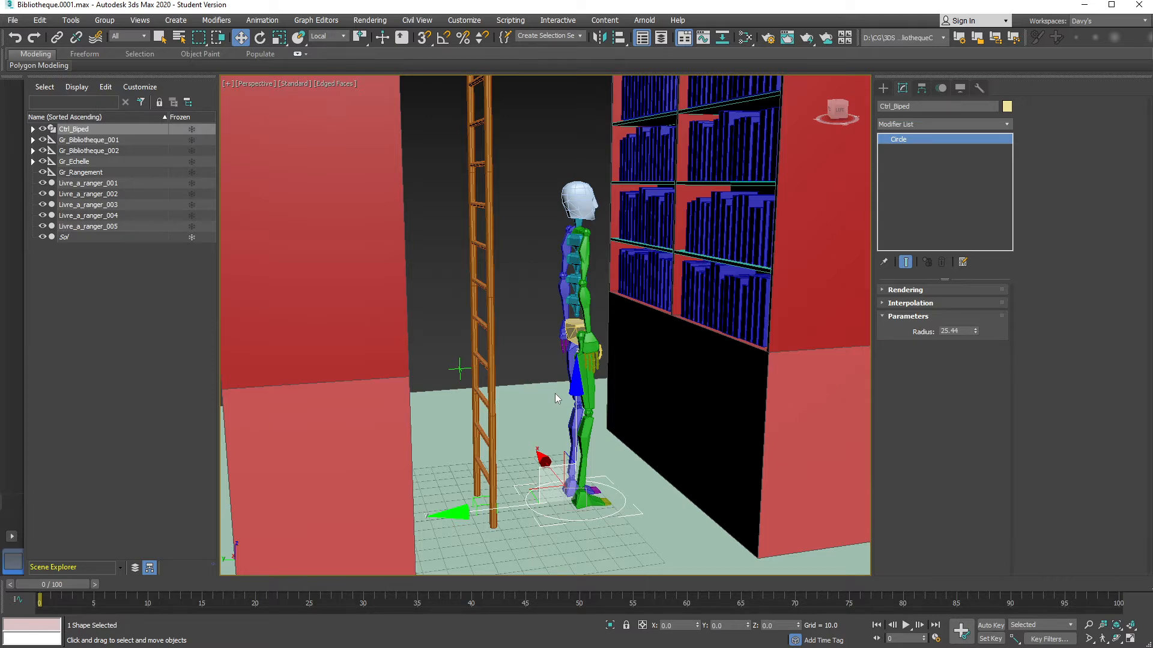
Expand Ctrl_Biped in the scene hierarchy to inspect its child Bip001
{"action": "left_click", "coordinate": [32, 130]}
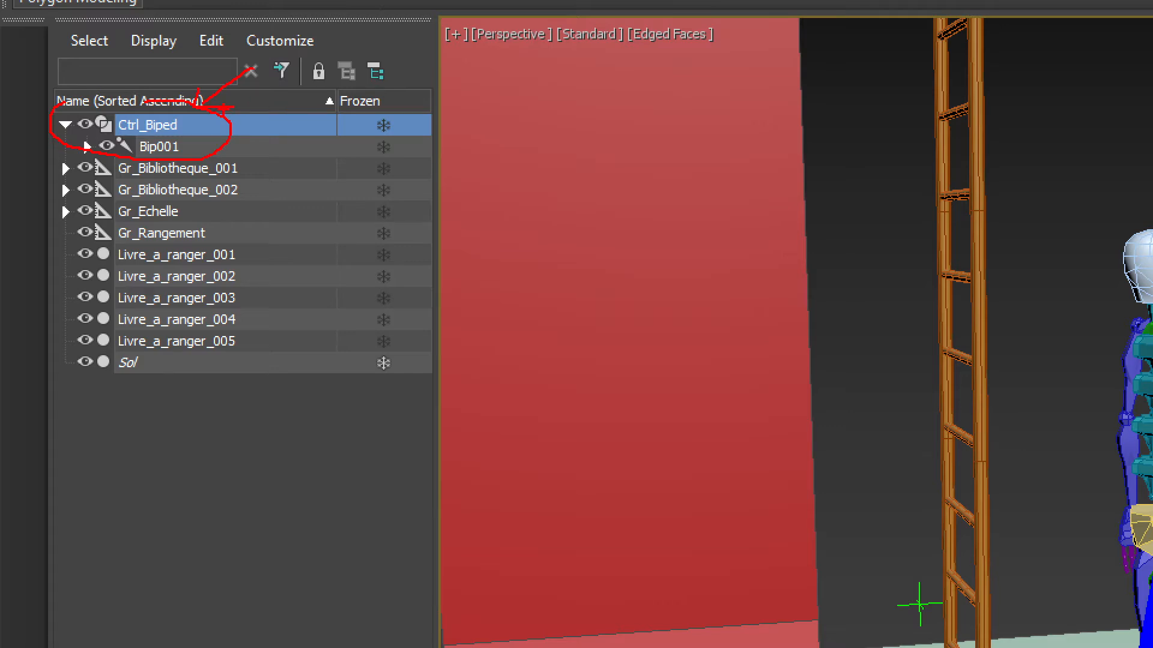
{"action": "left_click_drag", "start_coordinate": [303, 113], "coordinate": [264, 126]}
{"action": "key", "text": "Escape"}
Use Ctrl_Biped to raise the biped next to the upper part of the ladder
{"action": "mouse_move", "coordinate": [600, 306]}
{"action": "middle_mouse_down", "text": "alt"}
{"action": "mouse_move", "coordinate": [464, 309]}
{"action": "mouse_move", "coordinate": [458, 329]}
{"action": "mouse_move", "coordinate": [479, 335]}
{"action": "mouse_move", "coordinate": [547, 416]}
{"action": "middle_mouse_up", "text": "alt"}
{"action": "left_click_drag", "start_coordinate": [559, 447], "coordinate": [496, 229]}
{"action": "scroll", "coordinate": [563, 226], "scroll_direction": "down", "scroll_amount": 2}
{"action": "scroll", "coordinate": [553, 390], "scroll_direction": "up", "scroll_amount": 5}
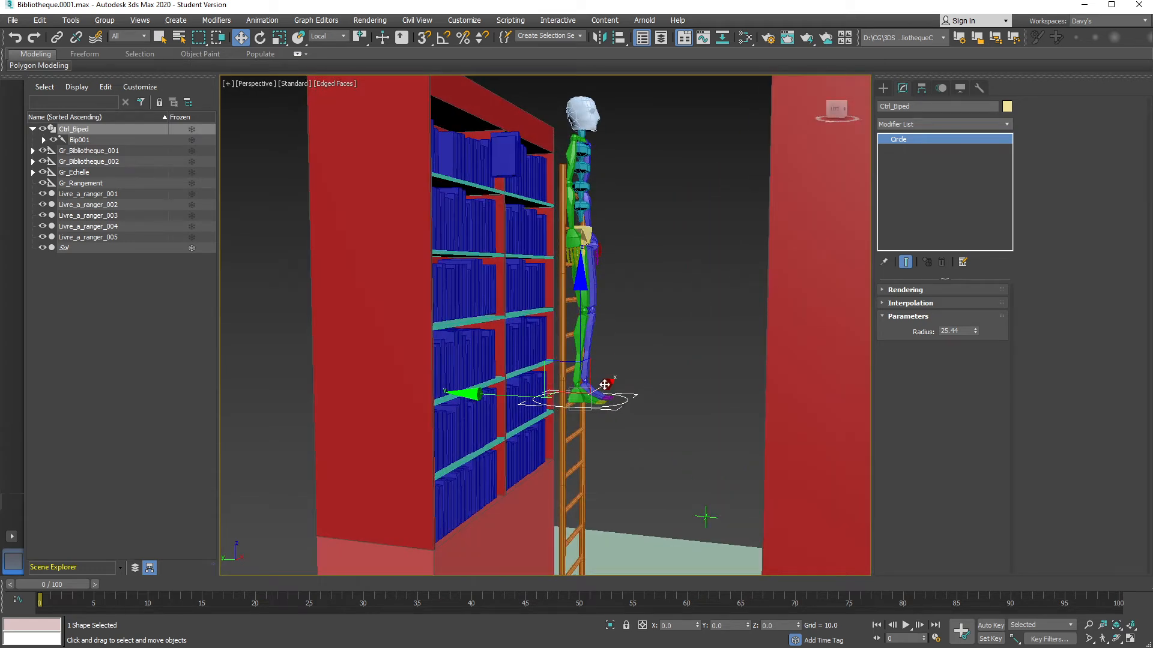
Turn on angle snap and rotate Ctrl_Biped around its vertical axis so the biped faces the ladder and bookcase
{"action": "key", "text": "e"}
{"action": "key", "text": "a"}
{"action": "left_click_drag", "start_coordinate": [635, 427], "coordinate": [519, 415]}
{"action": "key", "text": "w"}
{"action": "middle_click_drag", "start_coordinate": [559, 379], "coordinate": [581, 375], "text": "alt"}
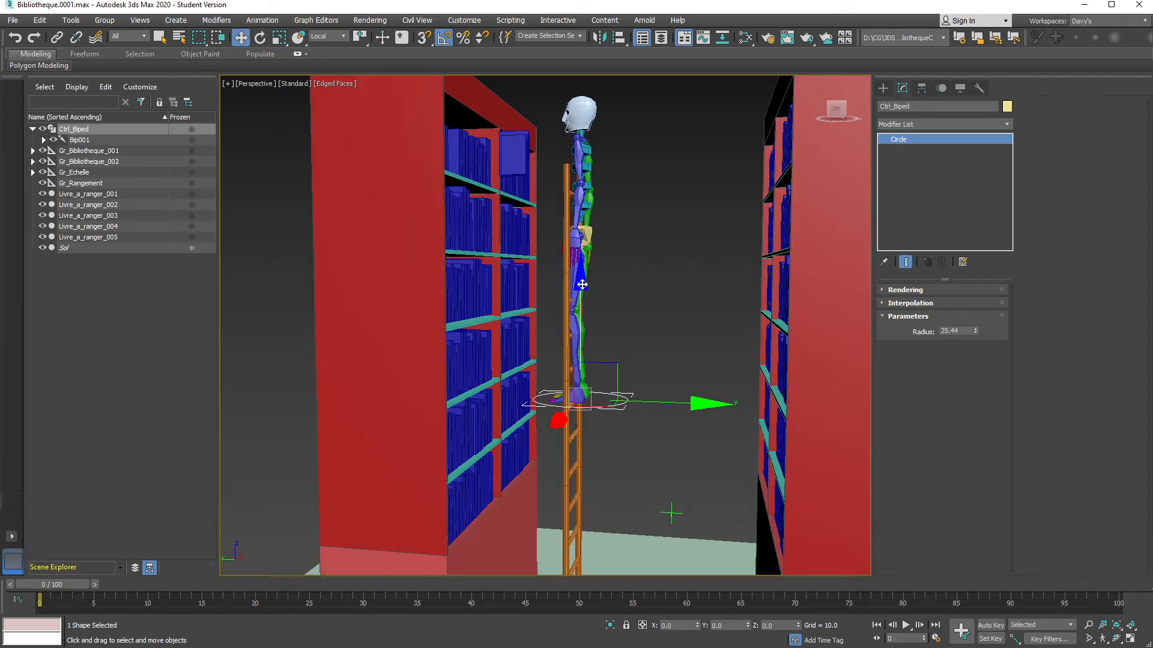
Lower Ctrl_Biped slightly and shift it along its Y axis to set the biped's feet at a ladder rung
{"action": "left_click_drag", "start_coordinate": [581, 285], "coordinate": [584, 317]}
{"action": "middle_click_drag", "start_coordinate": [636, 362], "coordinate": [640, 368], "text": "alt"}
{"action": "left_click_drag", "start_coordinate": [698, 437], "coordinate": [708, 437]}
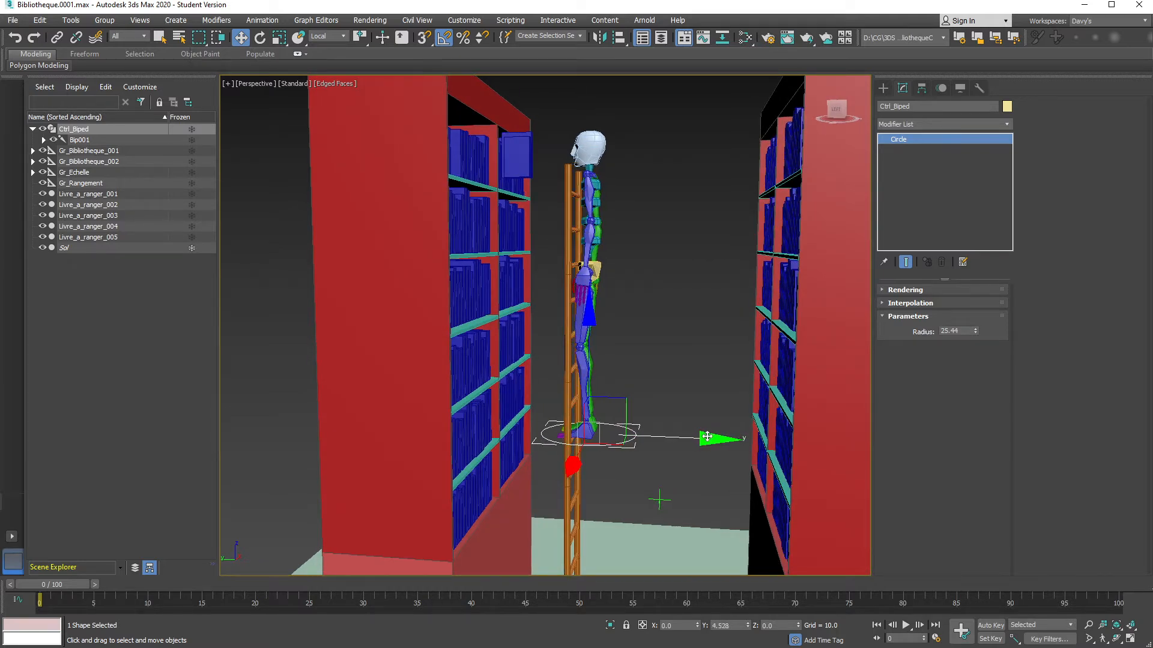
{"action": "mouse_move", "coordinate": [625, 379]}
{"action": "middle_mouse_down", "text": "alt"}
{"action": "mouse_move", "coordinate": [643, 353]}
{"action": "mouse_move", "coordinate": [643, 368]}
{"action": "middle_mouse_up", "text": "alt"}
{"action": "scroll", "coordinate": [583, 356], "scroll_direction": "down", "scroll_amount": 1}
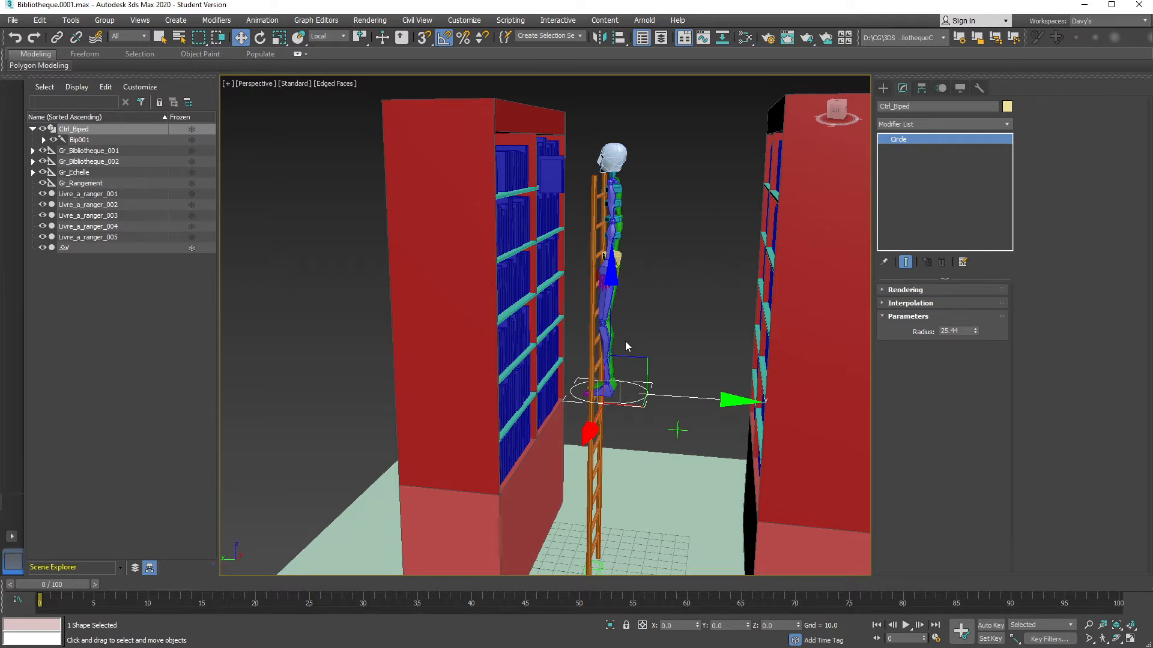
{"action": "mouse_move", "coordinate": [620, 376]}
{"action": "middle_mouse_down", "text": "alt"}
{"action": "mouse_move", "coordinate": [646, 423]}
{"action": "mouse_move", "coordinate": [659, 381]}
{"action": "mouse_move", "coordinate": [637, 456]}
{"action": "mouse_move", "coordinate": [629, 364]}
{"action": "mouse_move", "coordinate": [635, 389]}
{"action": "middle_mouse_up", "text": "alt"}
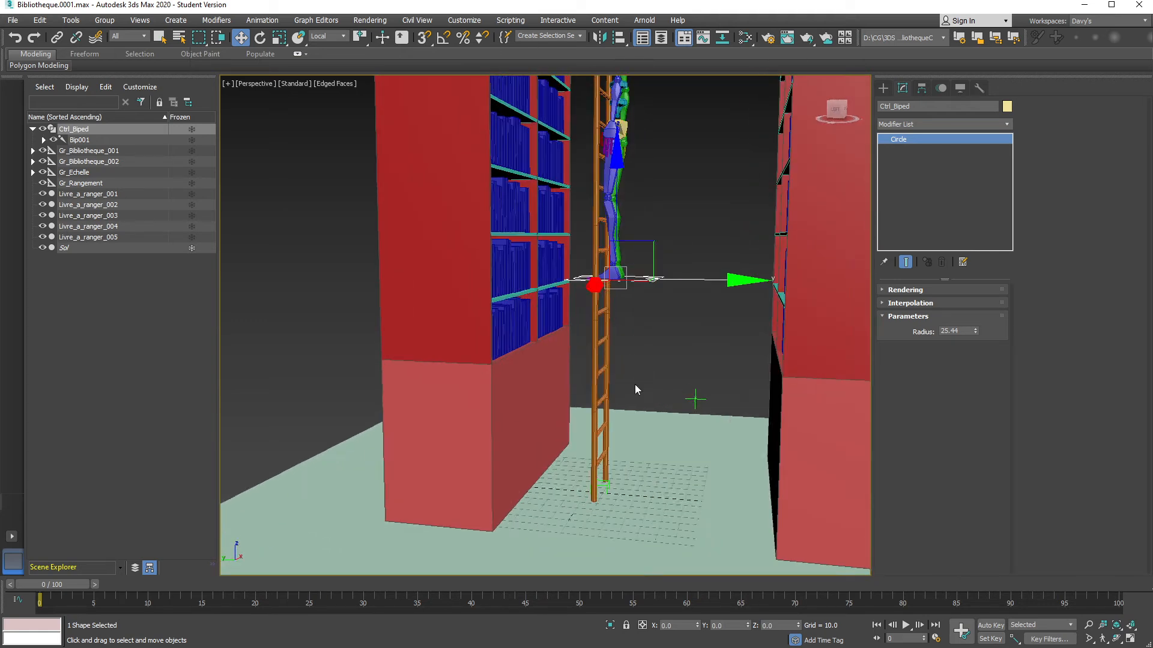
Try rotating the ladder group to test whether the biped follows it, and clear the selection
{"action": "left_click", "coordinate": [603, 488]}
{"action": "key", "text": "e"}
{"action": "mouse_move", "coordinate": [641, 429]}
{"action": "left_mouse_down"}
{"action": "mouse_move", "coordinate": [624, 418]}
{"action": "mouse_move", "coordinate": [650, 411]}
{"action": "mouse_move", "coordinate": [635, 431]}
{"action": "mouse_move", "coordinate": [657, 448]}
{"action": "mouse_move", "coordinate": [628, 420]}
{"action": "mouse_move", "coordinate": [640, 427]}
{"action": "mouse_move", "coordinate": [618, 426]}
{"action": "mouse_move", "coordinate": [654, 438]}
{"action": "mouse_move", "coordinate": [625, 420]}
{"action": "mouse_move", "coordinate": [649, 432]}
{"action": "mouse_move", "coordinate": [636, 417]}
{"action": "mouse_move", "coordinate": [660, 435]}
{"action": "mouse_move", "coordinate": [638, 415]}
{"action": "left_mouse_up"}
{"action": "left_click", "coordinate": [634, 332]}
{"action": "scroll", "coordinate": [634, 332], "scroll_direction": "down", "scroll_amount": 2}
{"action": "middle_click_drag", "start_coordinate": [634, 319], "coordinate": [623, 355]}
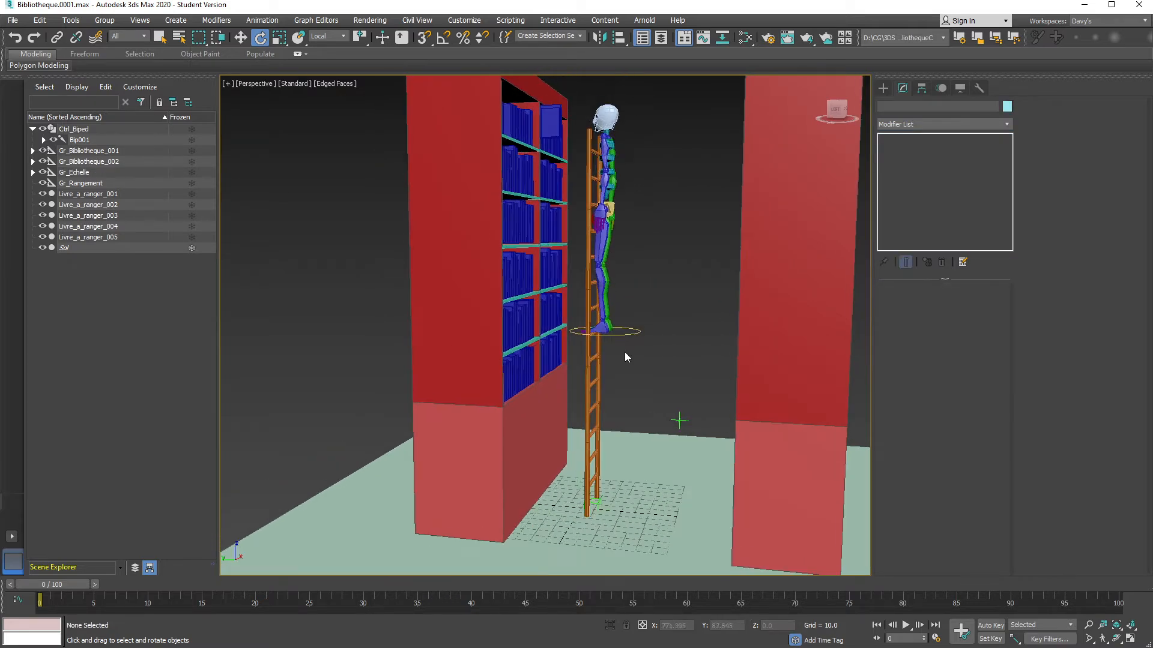
Select Ctrl_Biped and lower it slightly so the biped's feet rest on the ladder rung
{"action": "scroll", "coordinate": [622, 369], "scroll_direction": "up", "scroll_amount": 8}
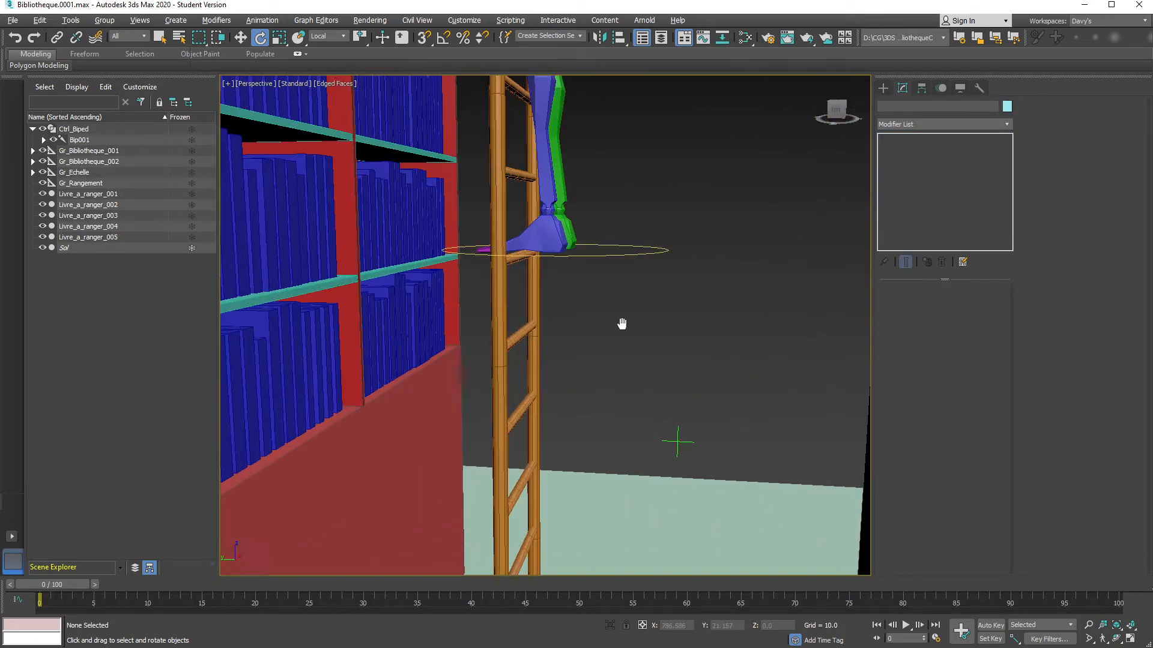
{"action": "middle_click_drag", "start_coordinate": [654, 382], "coordinate": [638, 362], "text": "alt"}
{"action": "scroll", "coordinate": [641, 386], "scroll_direction": "up", "scroll_amount": 4}
{"action": "left_click_drag", "start_coordinate": [698, 413], "coordinate": [733, 474]}
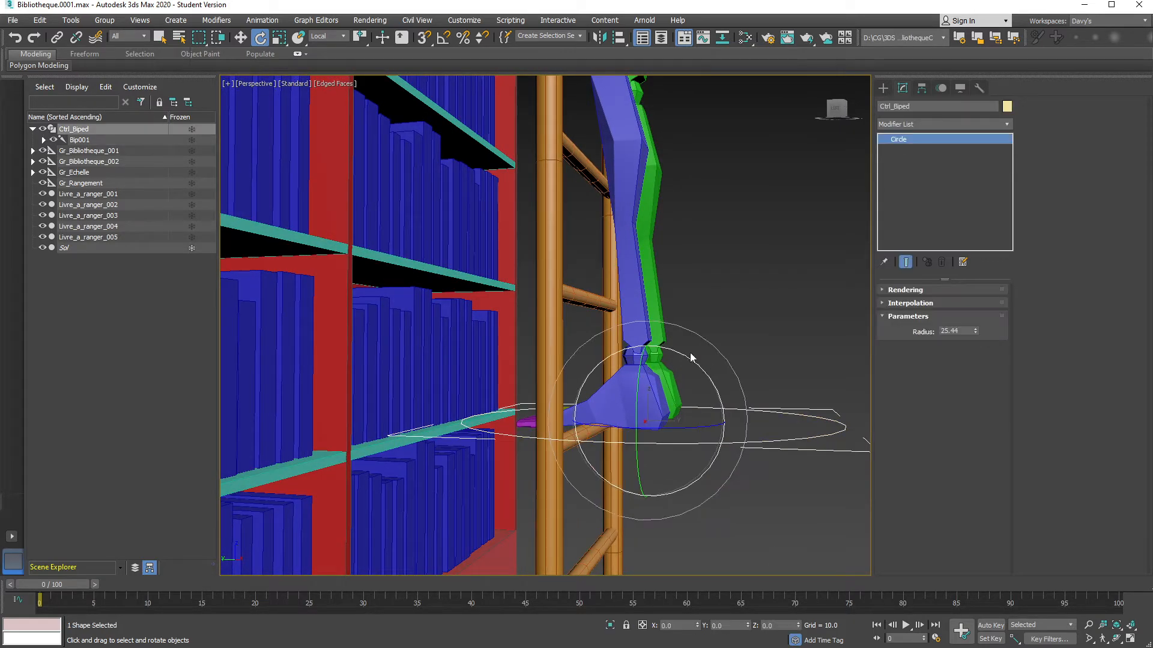
{"action": "key", "text": "w"}
{"action": "left_click_drag", "start_coordinate": [649, 309], "coordinate": [650, 316]}
{"action": "scroll", "coordinate": [649, 316], "scroll_direction": "down", "scroll_amount": 5}
{"action": "middle_click_drag", "start_coordinate": [632, 390], "coordinate": [611, 359]}
{"action": "scroll", "coordinate": [674, 437], "scroll_direction": "down", "scroll_amount": 1}
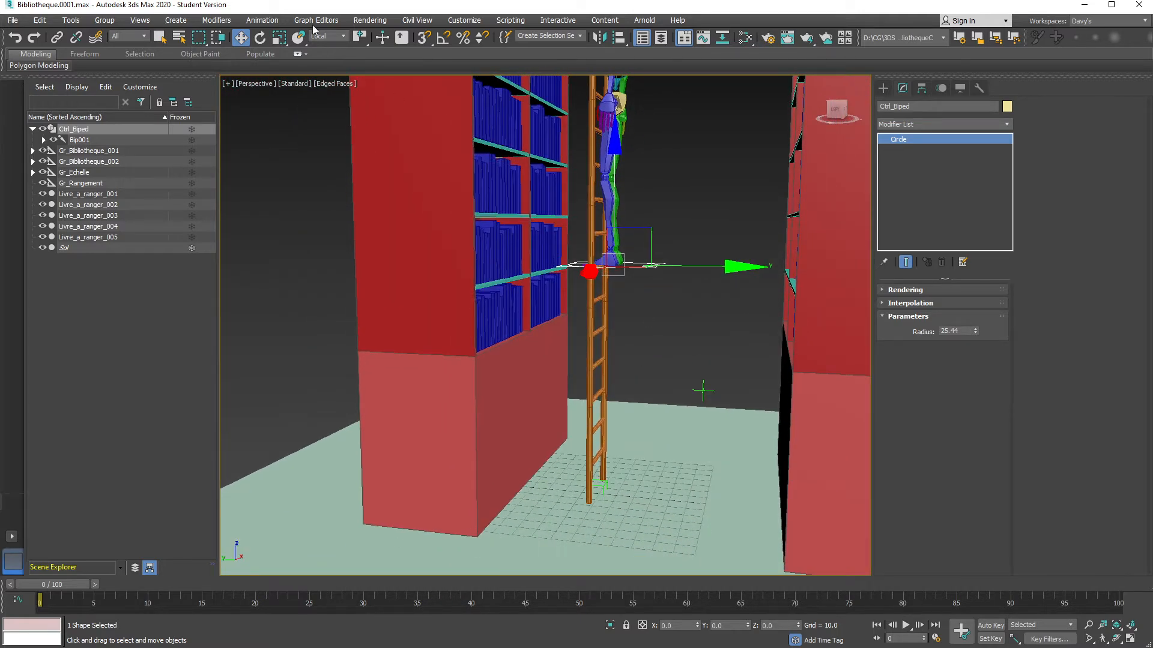
Add a Link Constraint to Ctrl_Biped at frame 0 with Gr_Echelle as its target
{"action": "left_click", "coordinate": [262, 19]}
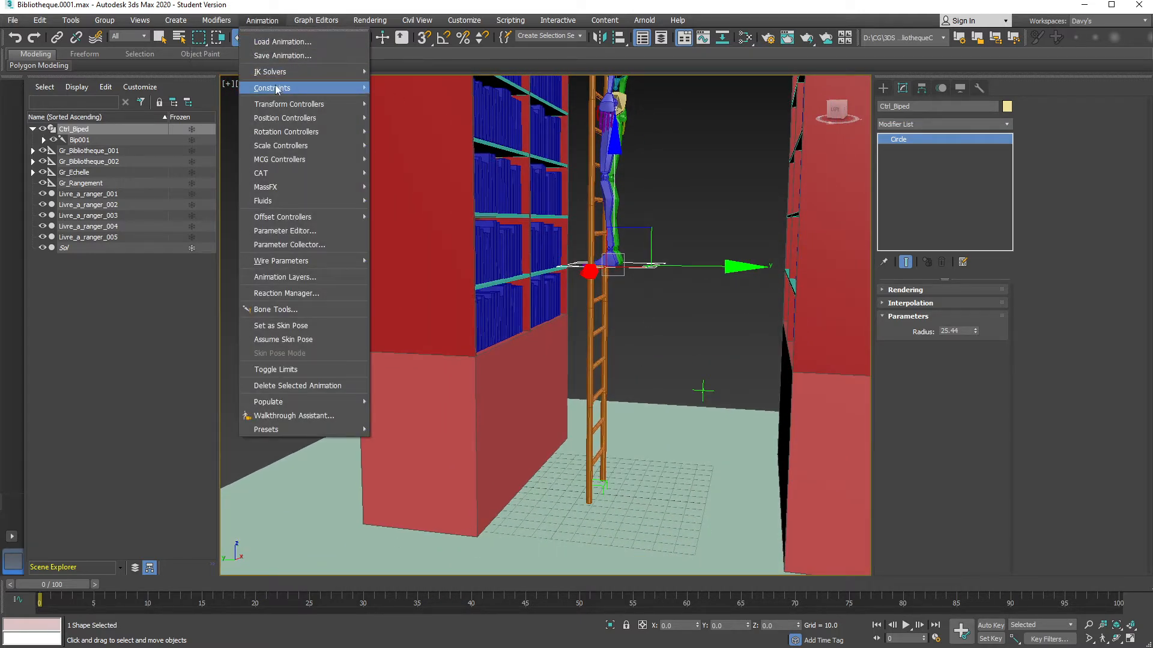
{"action": "mouse_move", "coordinate": [272, 87]}
{"action": "left_click", "coordinate": [391, 77]}
{"action": "left_click_drag", "start_coordinate": [412, 69], "coordinate": [294, 243]}
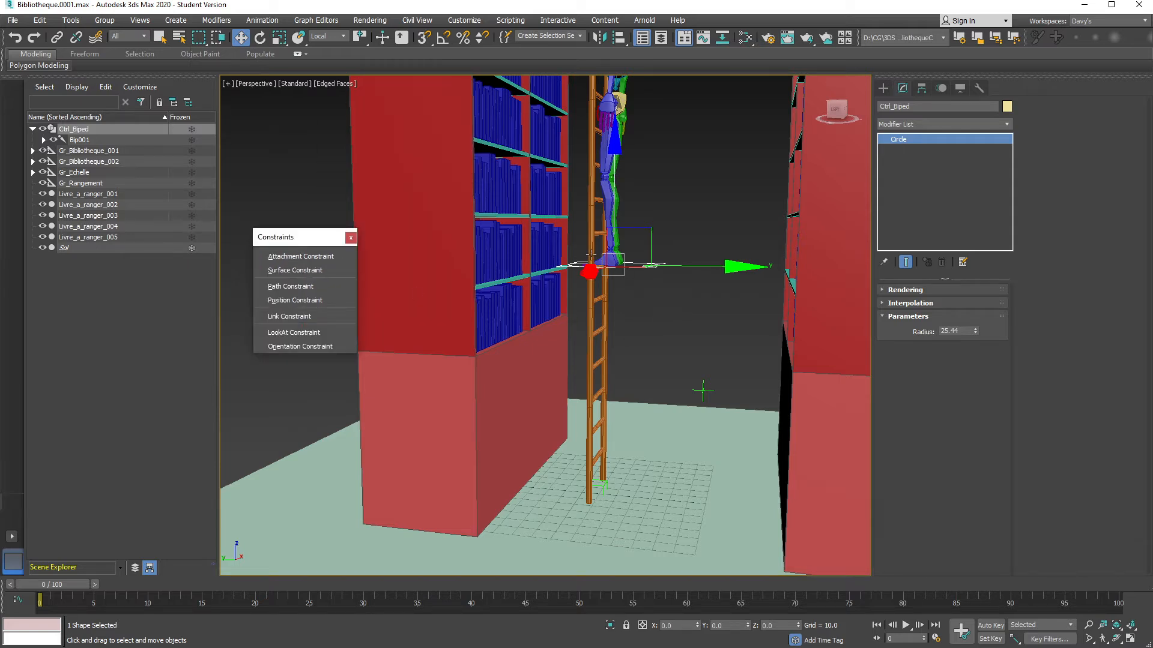
{"action": "left_click", "coordinate": [282, 321]}
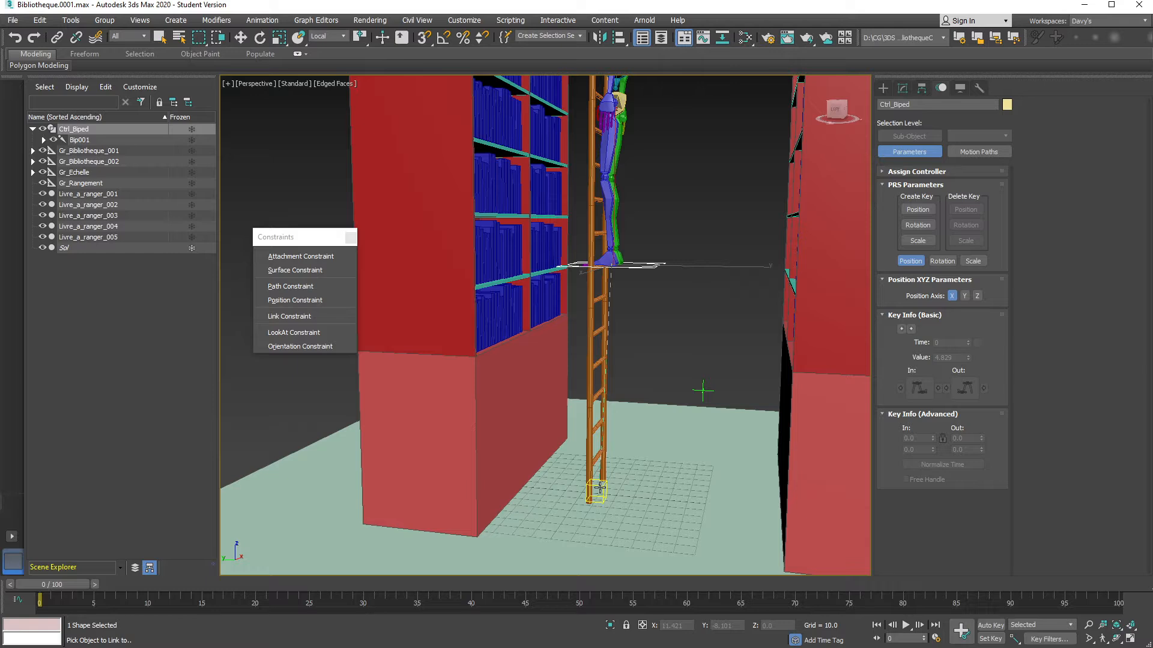
{"action": "left_click", "coordinate": [599, 488]}
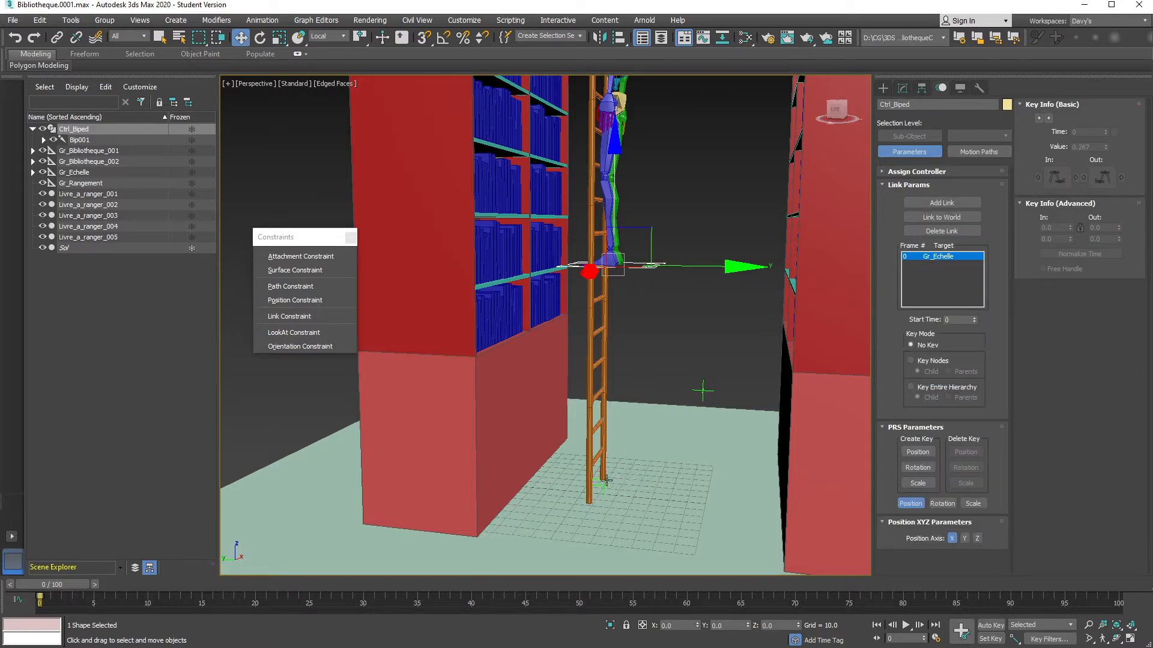
Select Gr_Echelle, rotate it to test the link with the biped, and undo the rotation
{"action": "left_click", "coordinate": [605, 483]}
{"action": "middle_click_drag", "start_coordinate": [615, 409], "coordinate": [664, 449]}
{"action": "left_click_drag", "start_coordinate": [664, 449], "coordinate": [631, 420]}
{"action": "key", "text": "e"}
{"action": "key", "text": "ctrl+z"}
Slide Gr_Echelle sideways along its X axis in front of the bookcase to an X position of about -24.3
{"action": "middle_click_drag", "start_coordinate": [640, 413], "coordinate": [483, 476], "text": "alt"}
{"action": "key", "text": "w"}
{"action": "scroll", "coordinate": [648, 401], "scroll_direction": "down", "scroll_amount": 2}
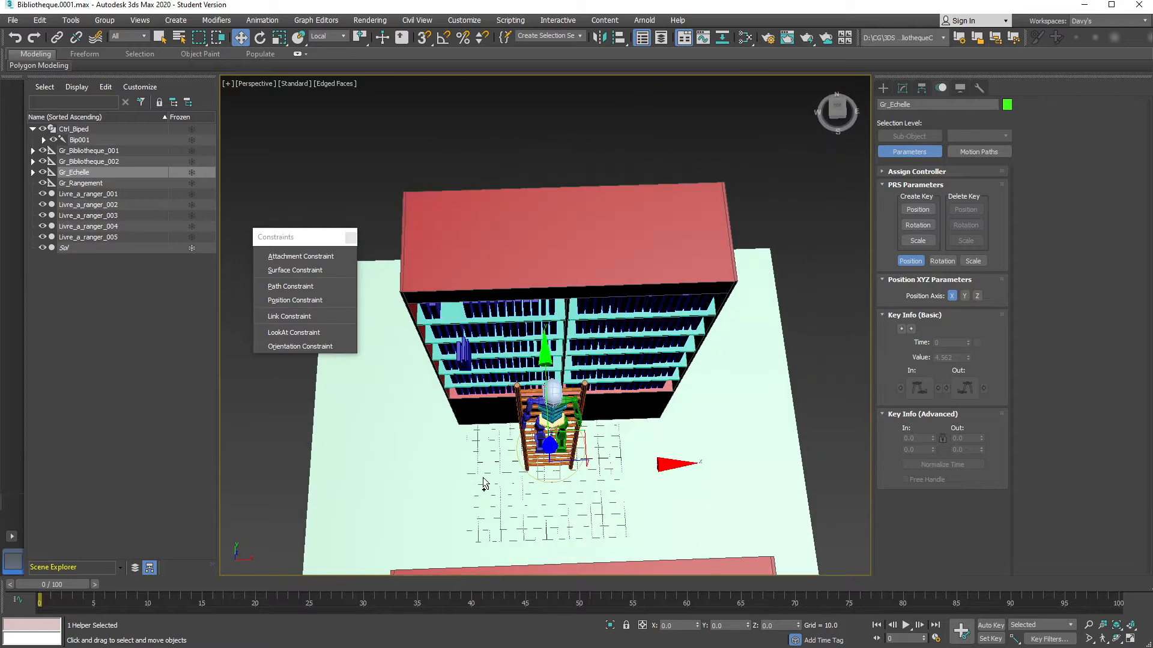
{"action": "left_click_drag", "start_coordinate": [660, 464], "coordinate": [628, 467]}
{"action": "middle_click_drag", "start_coordinate": [486, 484], "coordinate": [569, 436], "text": "alt"}
{"action": "scroll", "coordinate": [568, 435], "scroll_direction": "down", "scroll_amount": 3}
Tilt Gr_Echelle toward the bookcase so it leans on the shelves, and inspect the contact at its upper end
{"action": "key", "text": "e"}
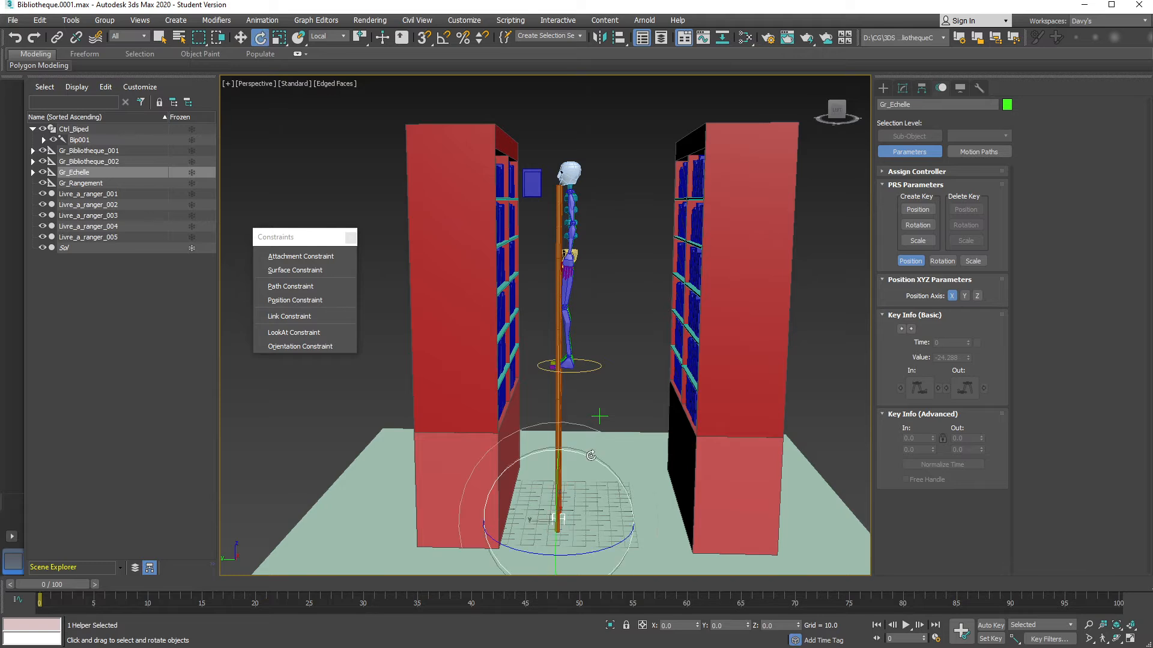
{"action": "left_click_drag", "start_coordinate": [592, 455], "coordinate": [581, 454]}
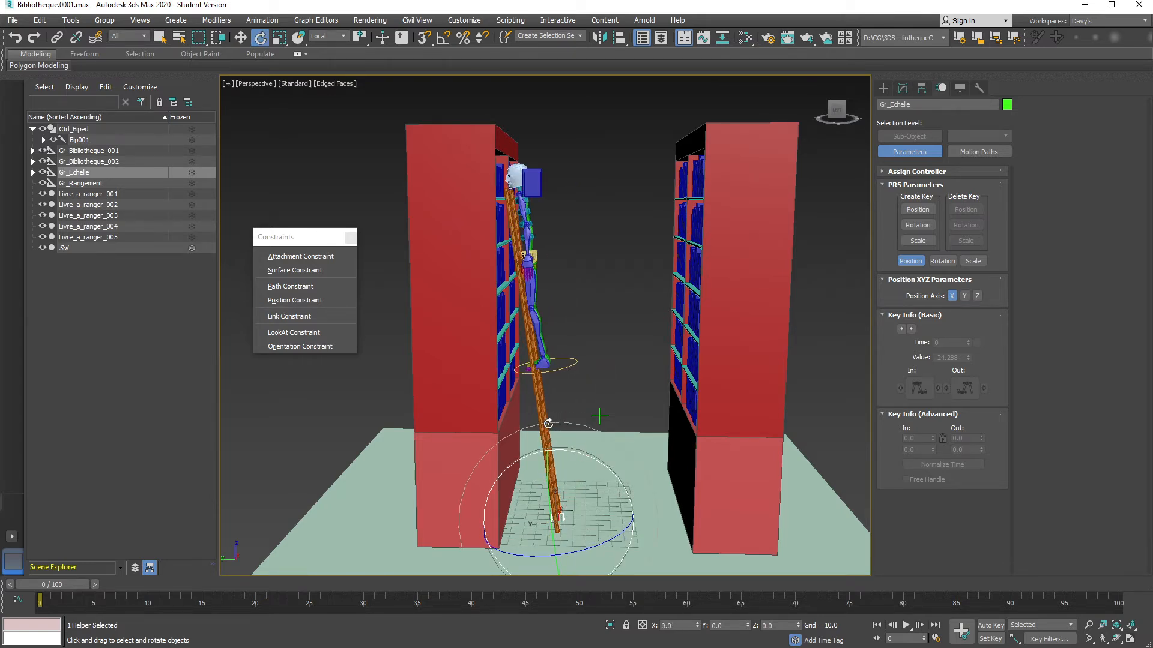
{"action": "scroll", "coordinate": [552, 444], "scroll_direction": "up", "scroll_amount": 3}
{"action": "mouse_move", "coordinate": [564, 422]}
{"action": "middle_mouse_down", "text": "alt"}
{"action": "mouse_move", "coordinate": [585, 384]}
{"action": "mouse_move", "coordinate": [582, 426]}
{"action": "middle_mouse_up", "text": "alt"}
{"action": "scroll", "coordinate": [585, 383], "scroll_direction": "down", "scroll_amount": 1}
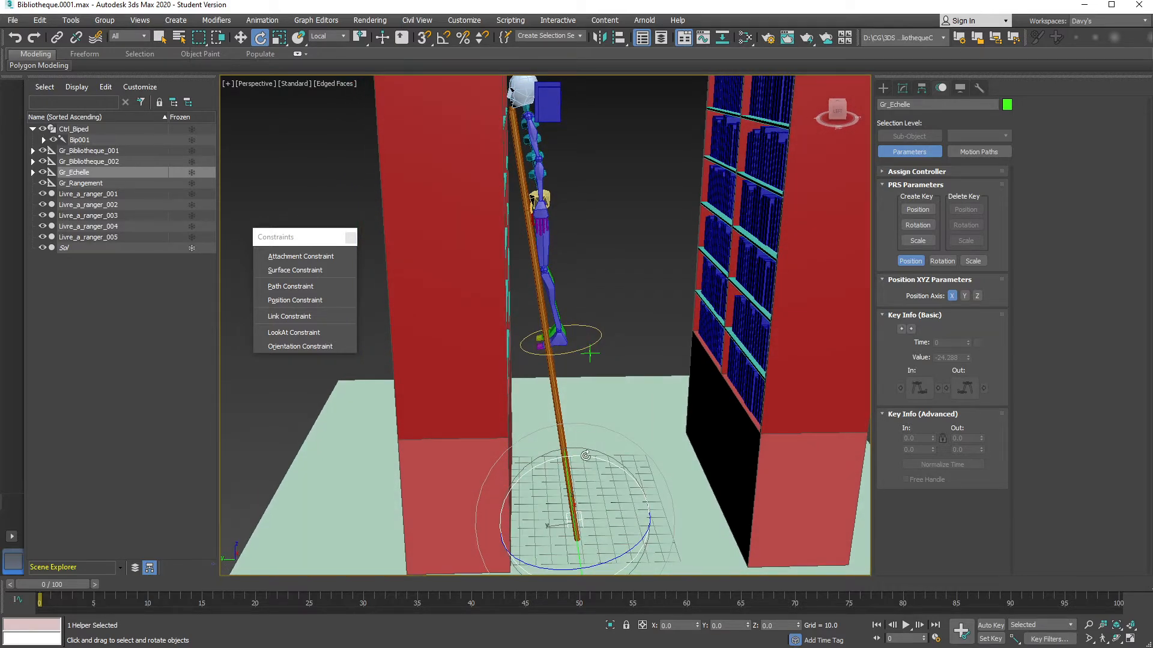
{"action": "middle_click_drag", "start_coordinate": [585, 456], "coordinate": [547, 306], "text": "alt"}
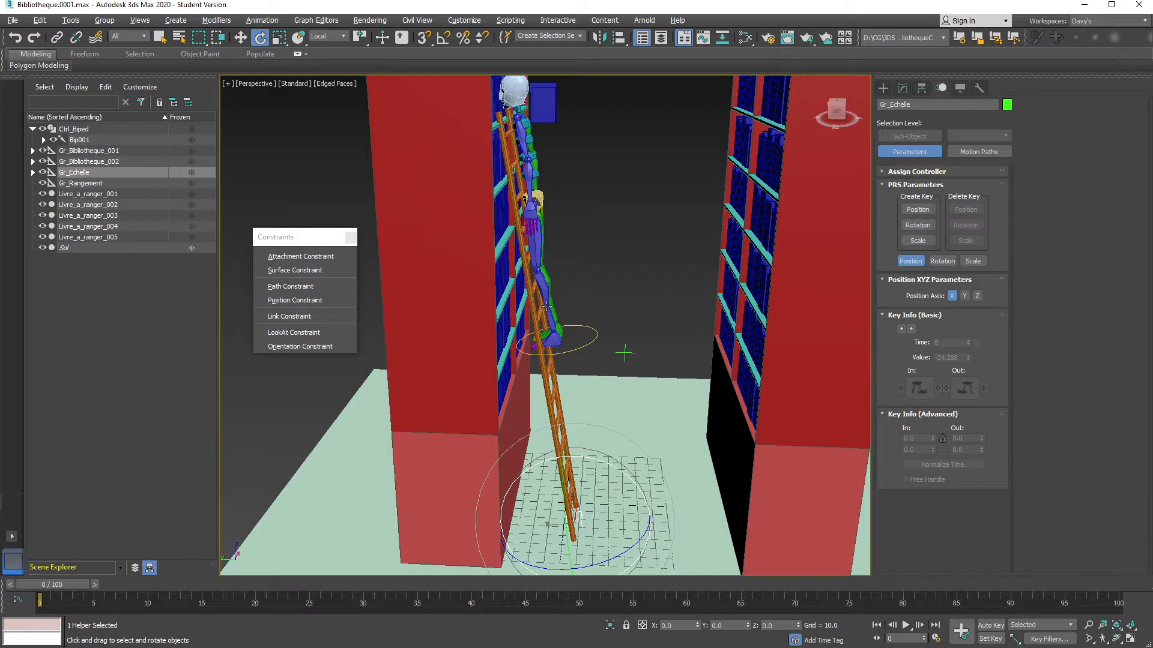
{"action": "middle_click_drag", "start_coordinate": [522, 235], "coordinate": [541, 253]}
{"action": "scroll", "coordinate": [534, 310], "scroll_direction": "up", "scroll_amount": 5}
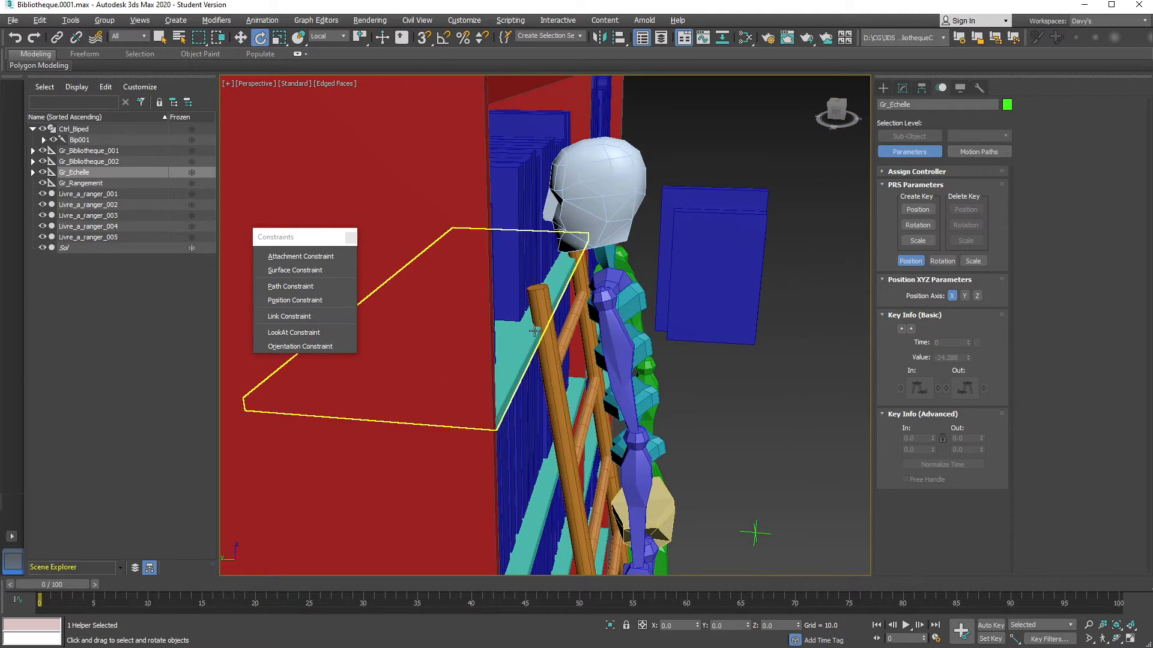
{"action": "left_click", "coordinate": [555, 303]}
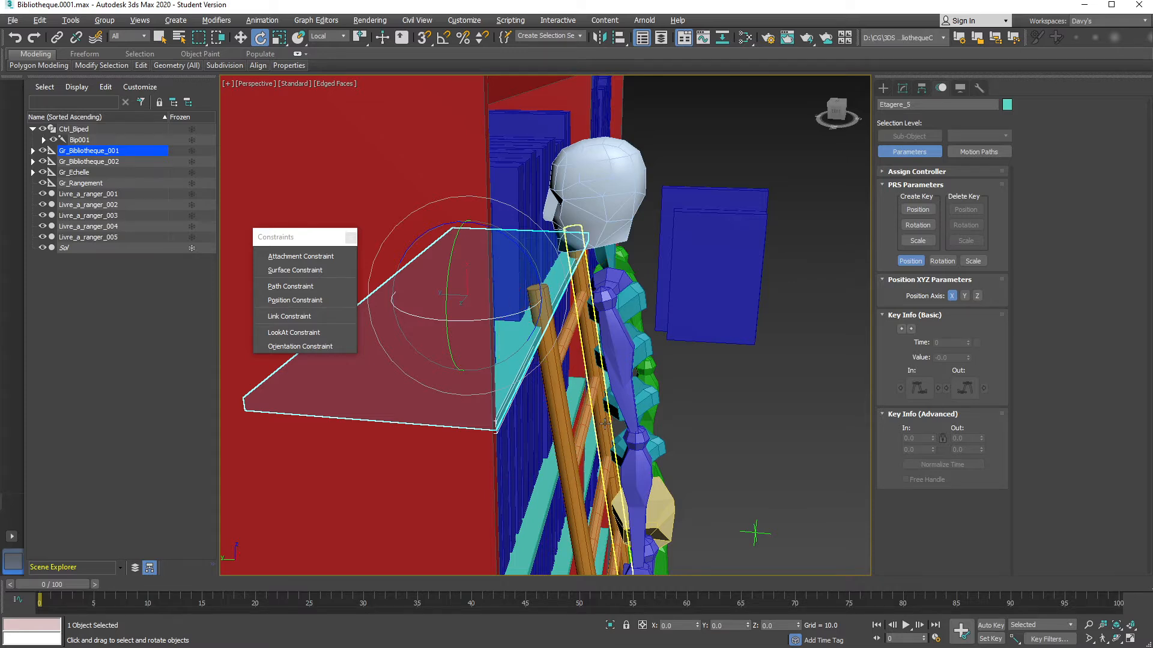
Reselect Gr_Echelle and ease its tilt slightly away from the bookcase
{"action": "scroll", "coordinate": [569, 351], "scroll_direction": "down", "scroll_amount": 3}
{"action": "middle_click_drag", "start_coordinate": [601, 463], "coordinate": [589, 366]}
{"action": "scroll", "coordinate": [601, 408], "scroll_direction": "down", "scroll_amount": 3}
{"action": "middle_click_drag", "start_coordinate": [601, 417], "coordinate": [589, 335]}
{"action": "scroll", "coordinate": [589, 334], "scroll_direction": "down", "scroll_amount": 6}
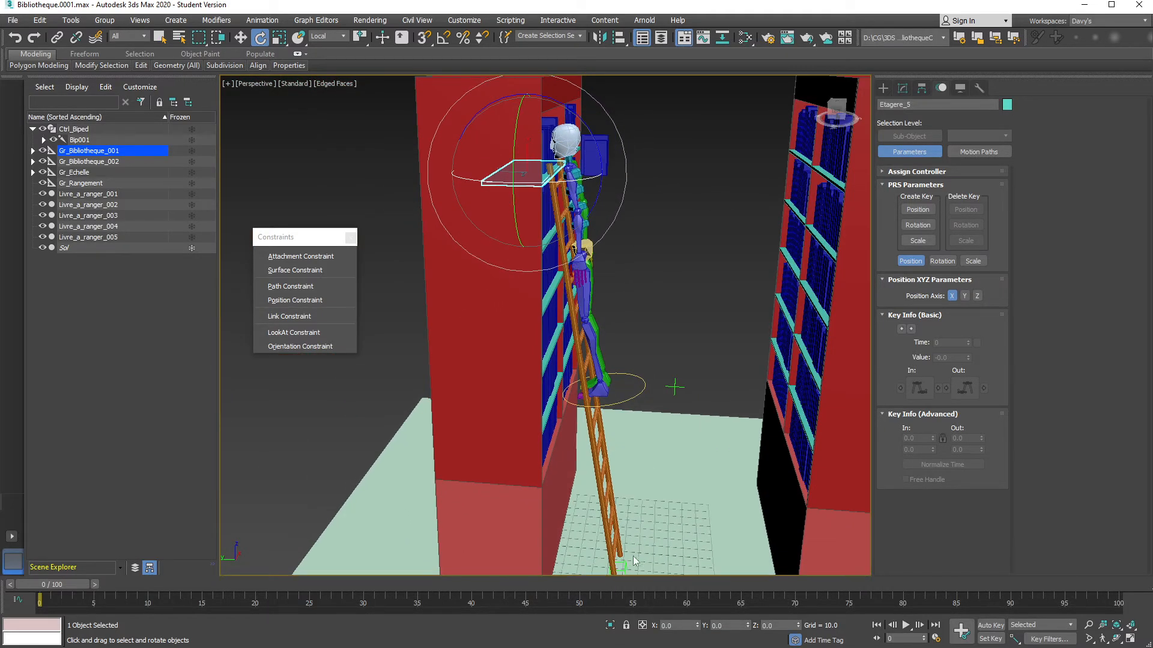
{"action": "left_click", "coordinate": [621, 564]}
{"action": "left_click_drag", "start_coordinate": [642, 512], "coordinate": [643, 512]}
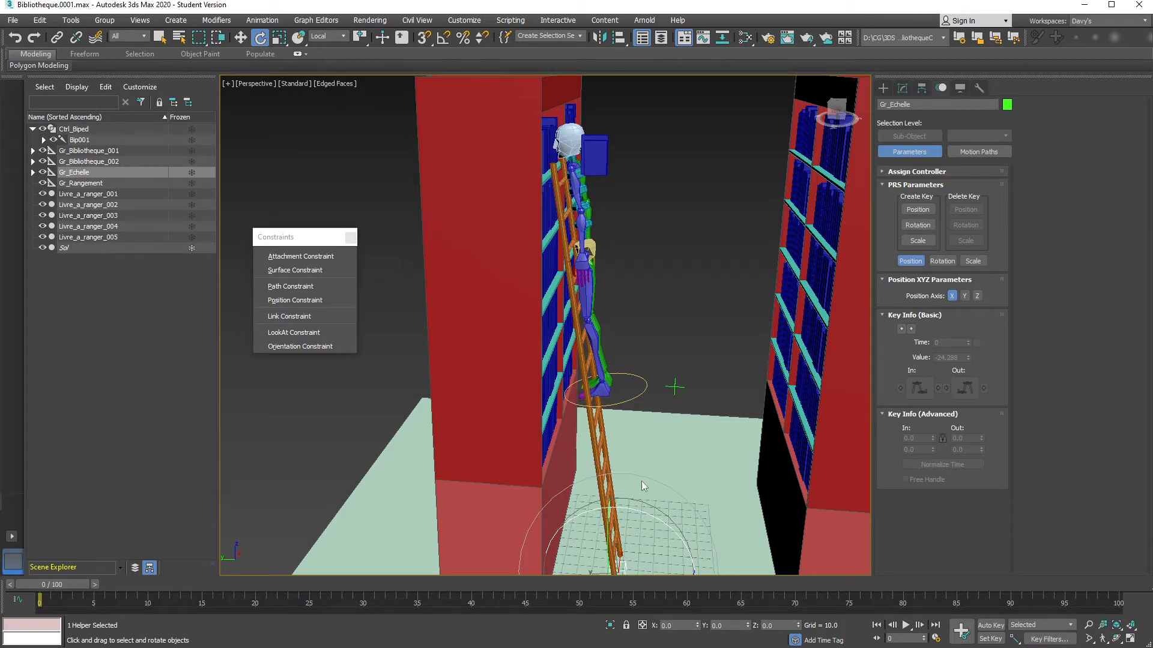
Open the Rotate Transform Type-In for Gr_Echelle and switch the reference coordinate system to World
{"action": "middle_click_drag", "start_coordinate": [559, 255], "coordinate": [591, 346], "text": "alt"}
{"action": "scroll", "coordinate": [586, 256], "scroll_direction": "up", "scroll_amount": 1}
{"action": "scroll", "coordinate": [567, 279], "scroll_direction": "up", "scroll_amount": 4}
{"action": "middle_click_drag", "start_coordinate": [567, 279], "coordinate": [582, 250], "text": "alt"}
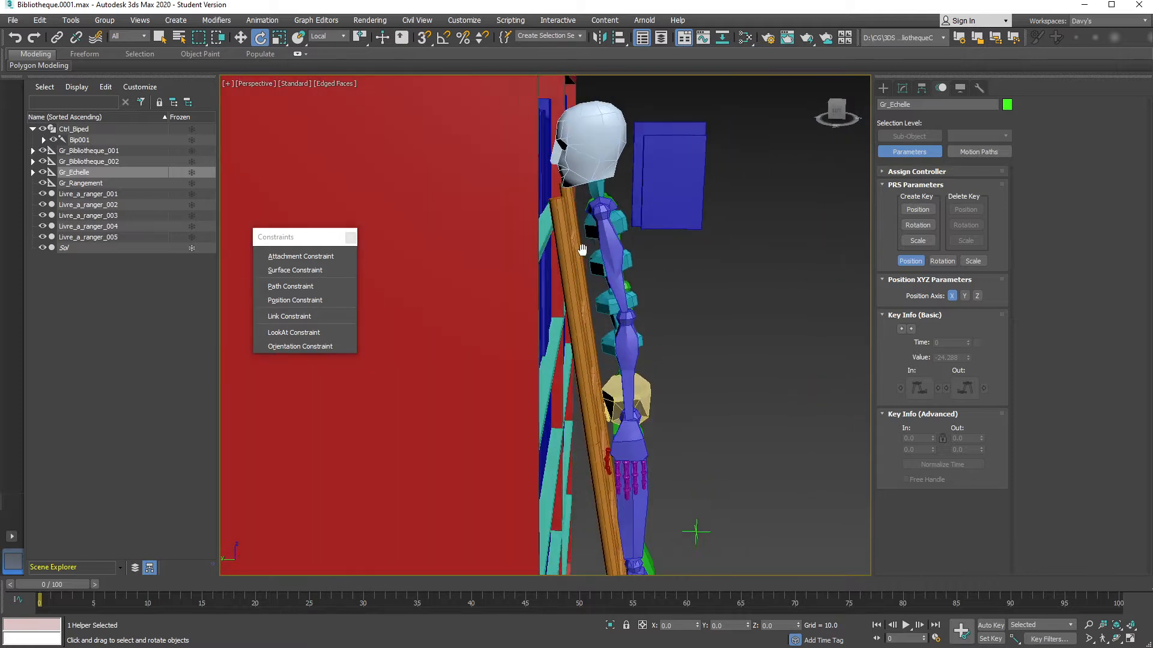
{"action": "scroll", "coordinate": [582, 250], "scroll_direction": "up", "scroll_amount": 3}
{"action": "middle_click_drag", "start_coordinate": [564, 185], "coordinate": [599, 307]}
{"action": "scroll", "coordinate": [589, 247], "scroll_direction": "down", "scroll_amount": 2}
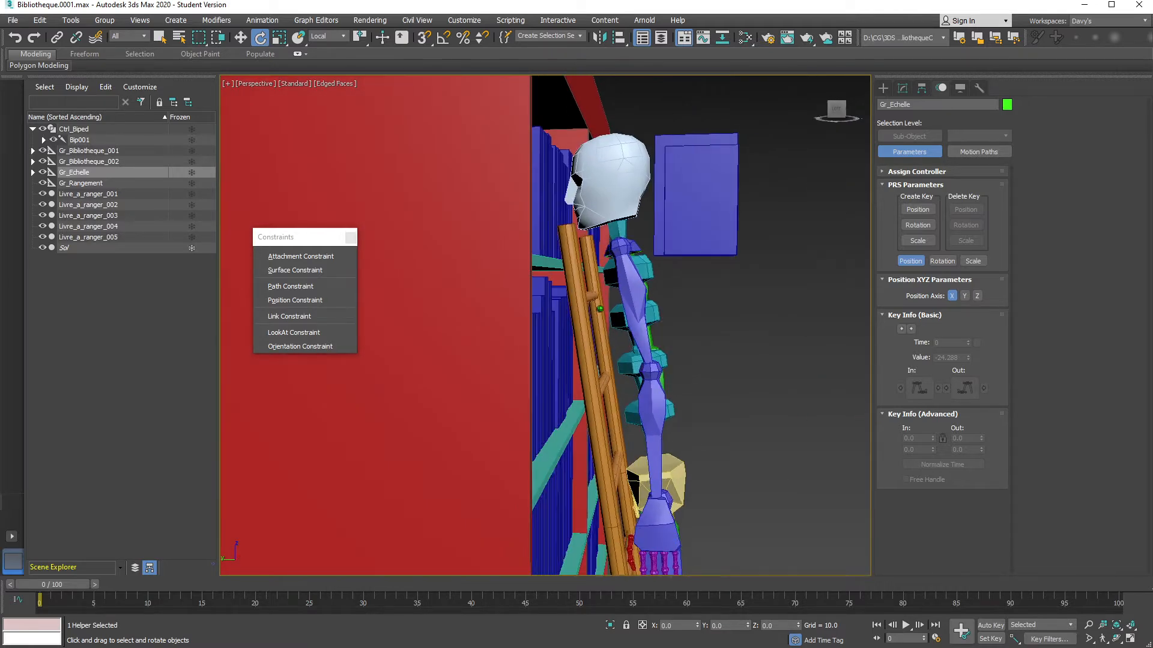
{"action": "scroll", "coordinate": [599, 307], "scroll_direction": "up", "scroll_amount": 4}
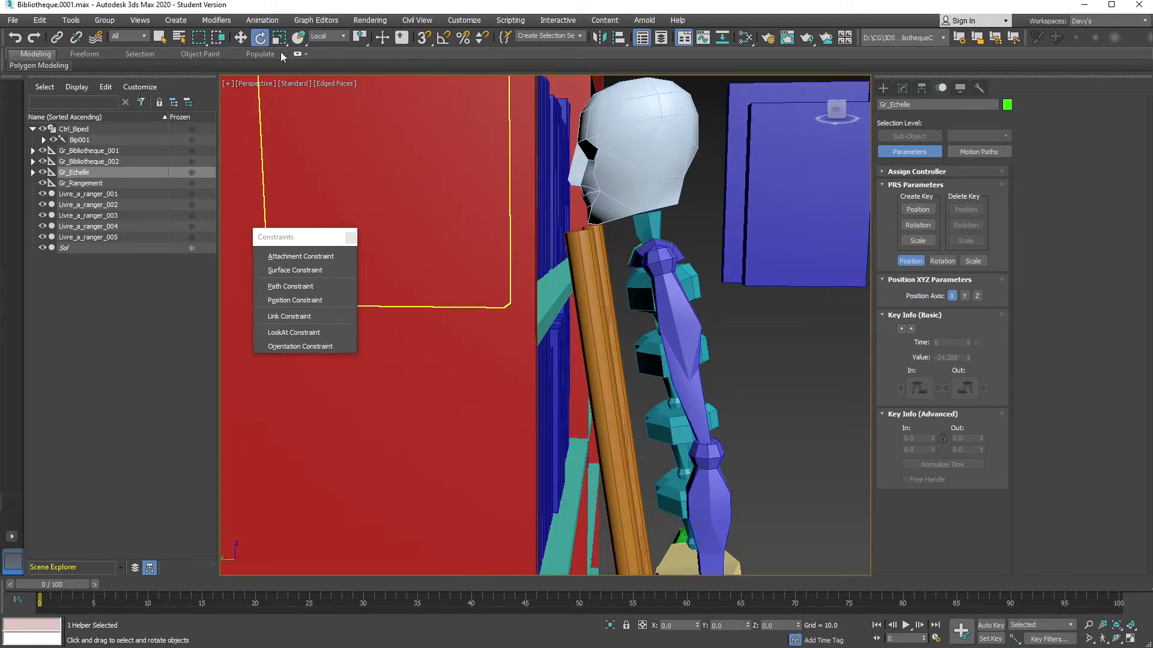
{"action": "right_click", "coordinate": [261, 42]}
{"action": "left_click_drag", "start_coordinate": [768, 308], "coordinate": [650, 308]}
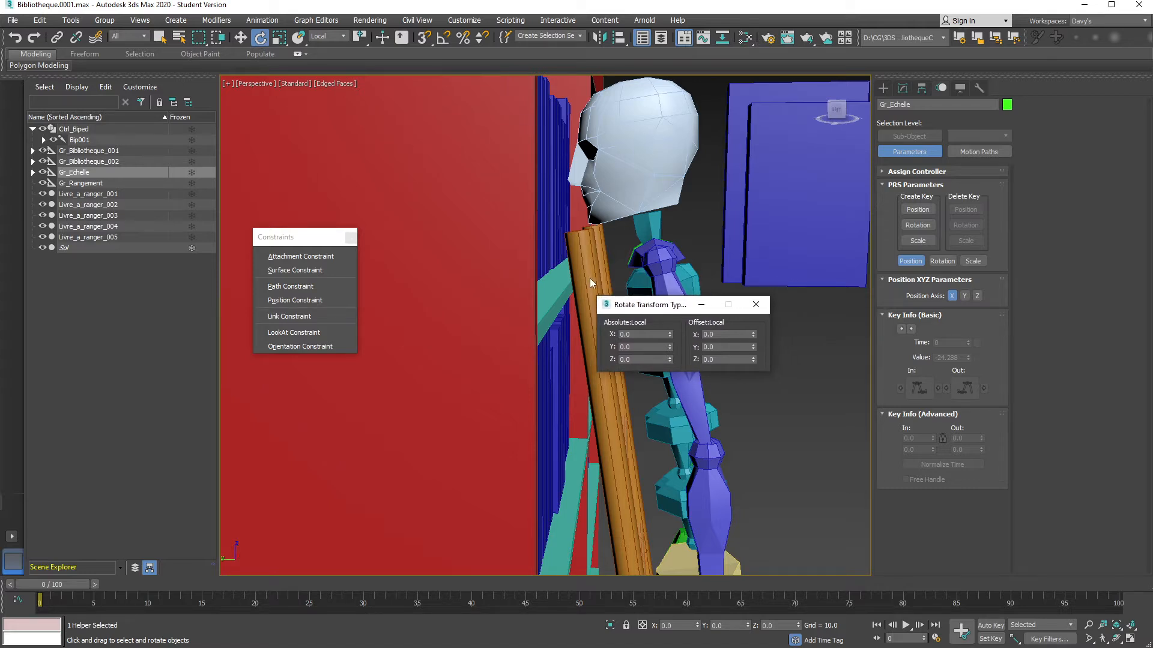
{"action": "right_click", "coordinate": [503, 239]}
{"action": "left_click", "coordinate": [527, 171]}
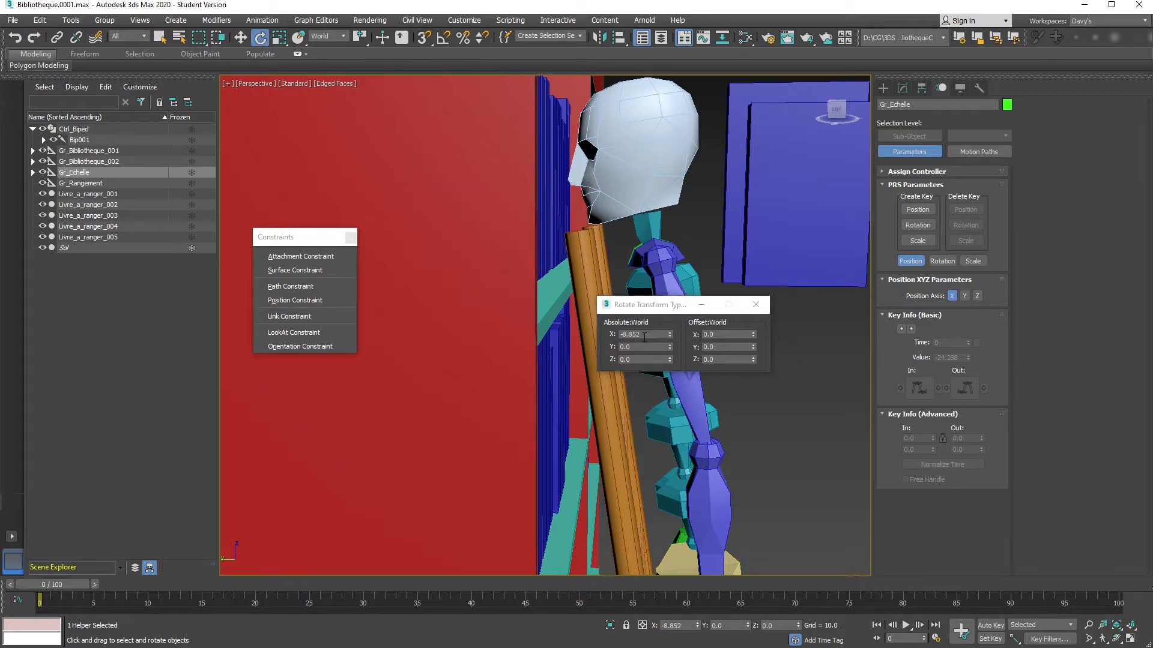
Fine-tune Gr_Echelle's absolute world X rotation to -8.952 so the ladder's upper end rests against the shelf edge
{"action": "middle_click_drag", "start_coordinate": [590, 278], "coordinate": [557, 256]}
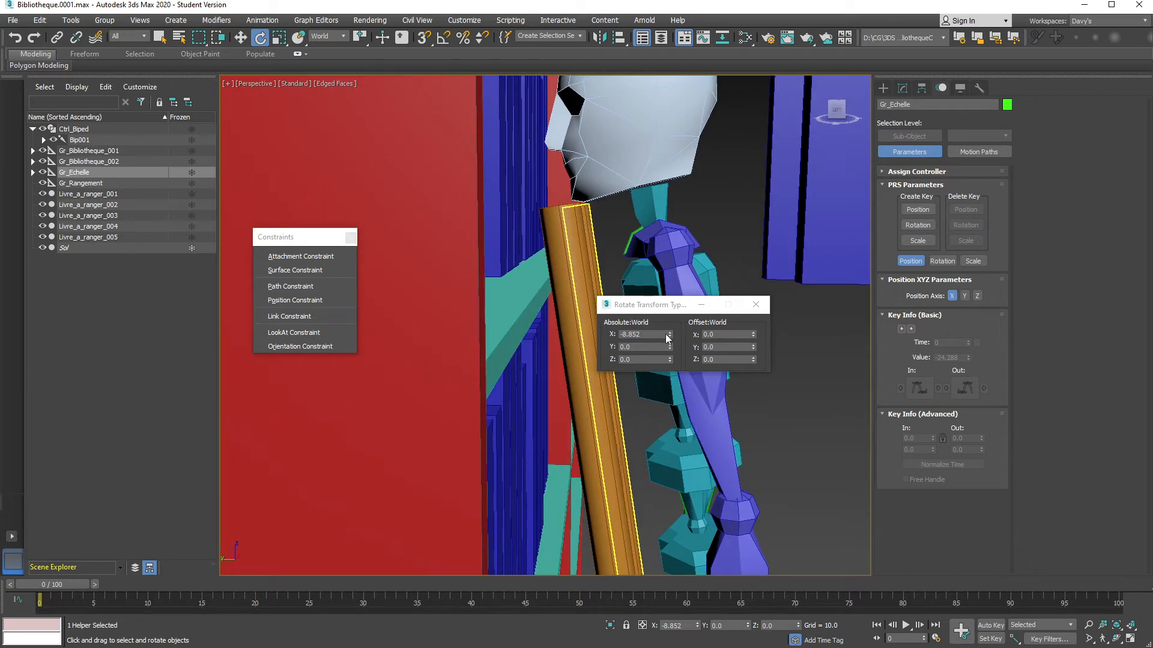
{"action": "left_click_drag", "start_coordinate": [669, 334], "coordinate": [668, 333]}
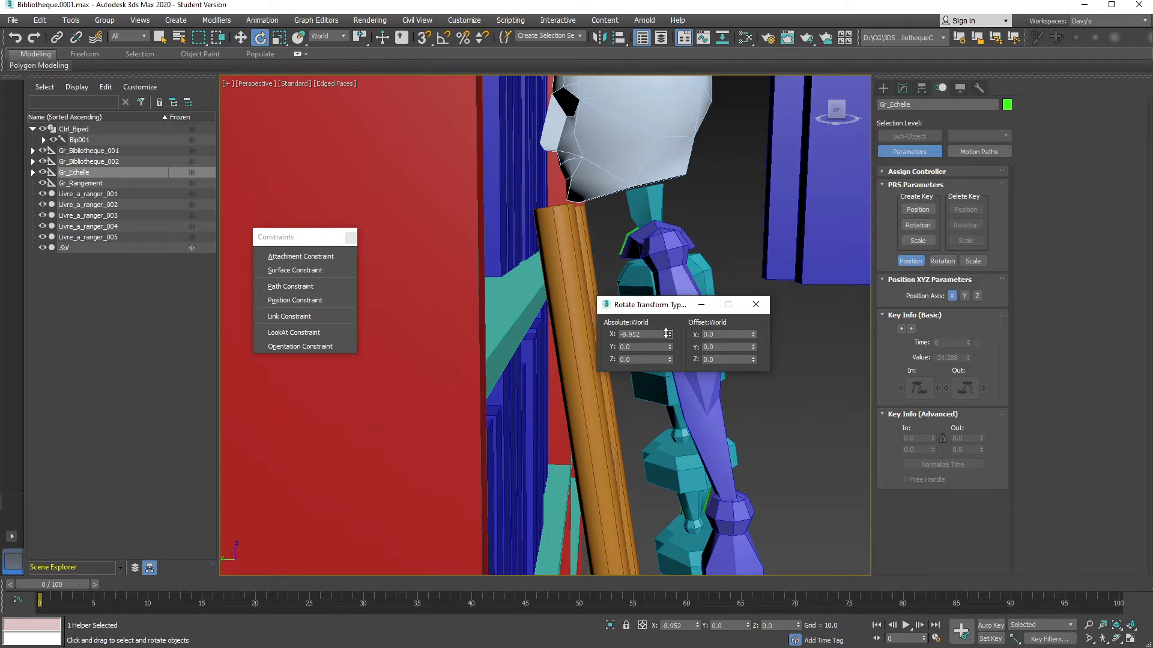
{"action": "middle_click_drag", "start_coordinate": [557, 292], "coordinate": [568, 354], "text": "alt"}
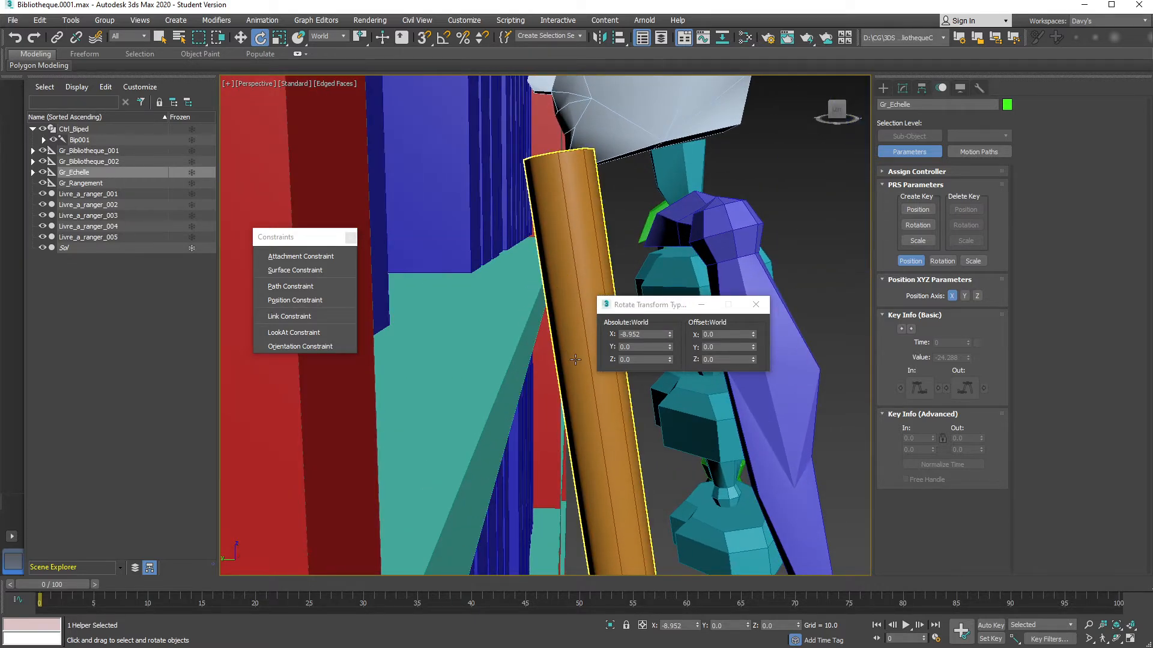
{"action": "left_click", "coordinate": [670, 337]}
{"action": "left_click", "coordinate": [670, 337]}
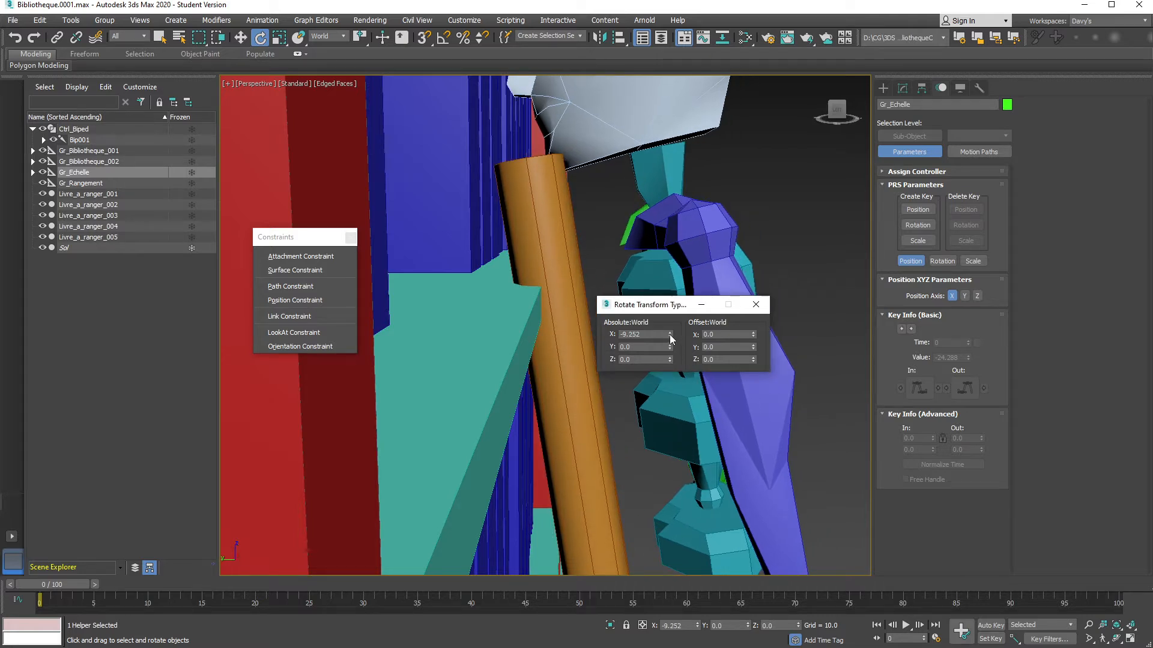
{"action": "left_click", "coordinate": [670, 335]}
{"action": "left_click", "coordinate": [670, 336]}
{"action": "left_click", "coordinate": [670, 332]}
{"action": "left_click", "coordinate": [670, 332]}
{"action": "left_click", "coordinate": [670, 334]}
{"action": "left_click", "coordinate": [670, 333]}
{"action": "mouse_move", "coordinate": [583, 343]}
{"action": "middle_mouse_down", "text": "alt"}
{"action": "mouse_move", "coordinate": [624, 341]}
{"action": "mouse_move", "coordinate": [582, 340]}
{"action": "middle_mouse_up", "text": "alt"}
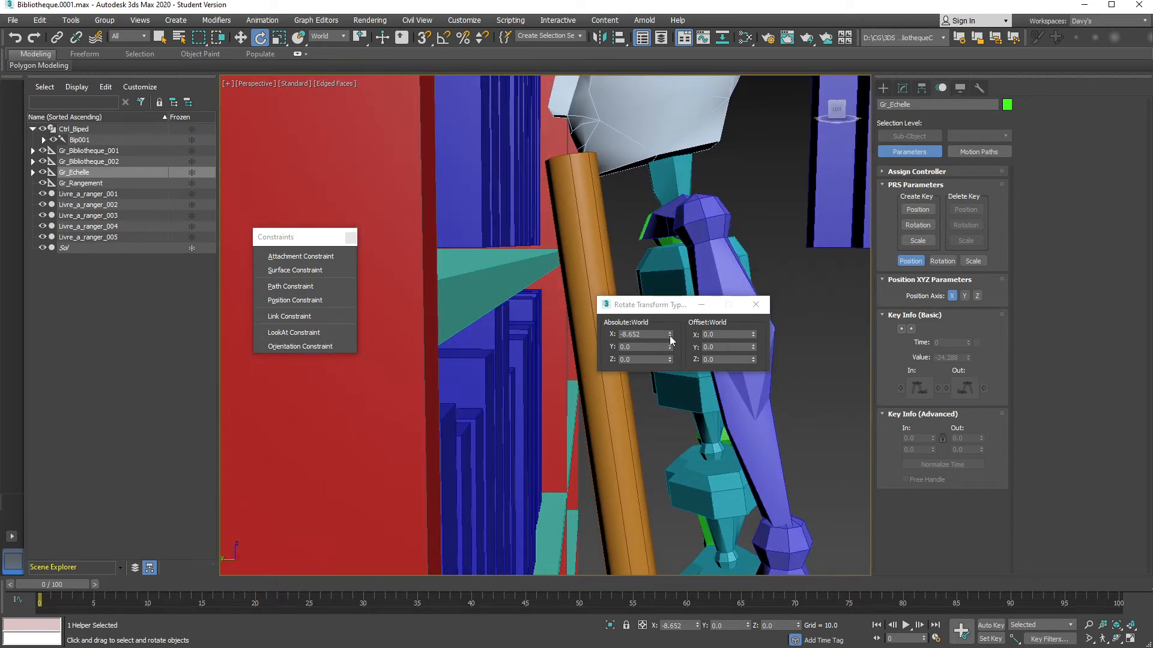
{"action": "left_click_drag", "start_coordinate": [668, 336], "coordinate": [666, 355]}
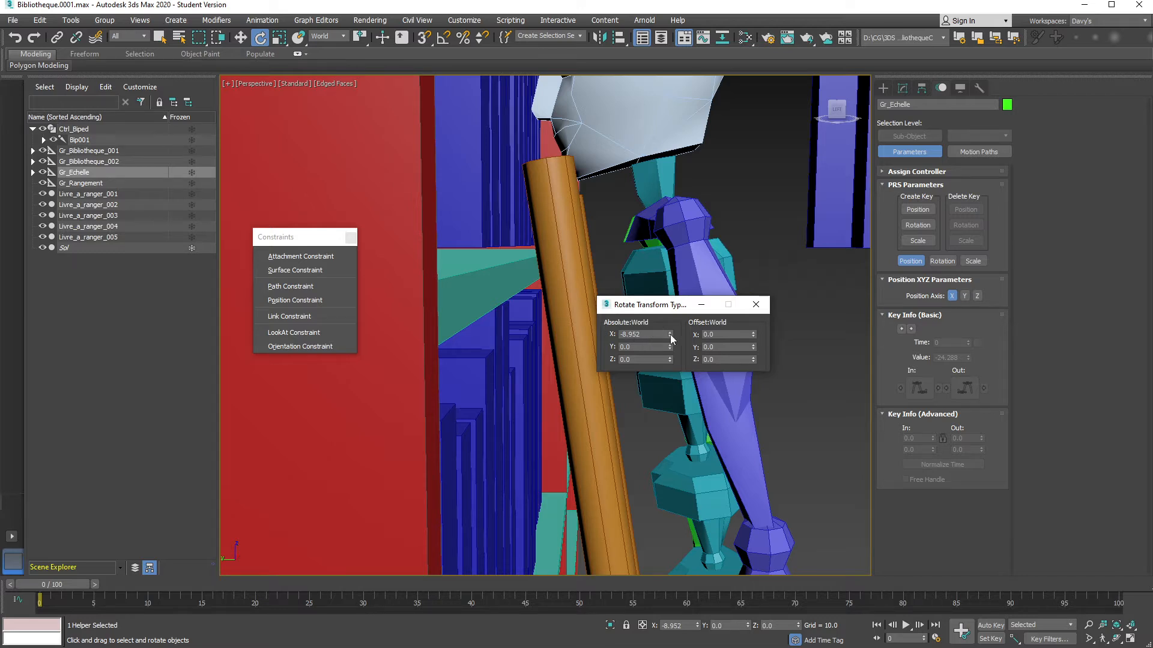
Adjust Gr_Echelle's absolute world X rotation to -8.932 and check how the ladder leans against the bookcase
{"action": "mouse_move", "coordinate": [671, 334]}
{"action": "left_mouse_down"}
{"action": "mouse_move", "coordinate": [668, 323]}
{"action": "mouse_move", "coordinate": [658, 345]}
{"action": "mouse_move", "coordinate": [667, 334]}
{"action": "left_mouse_up"}
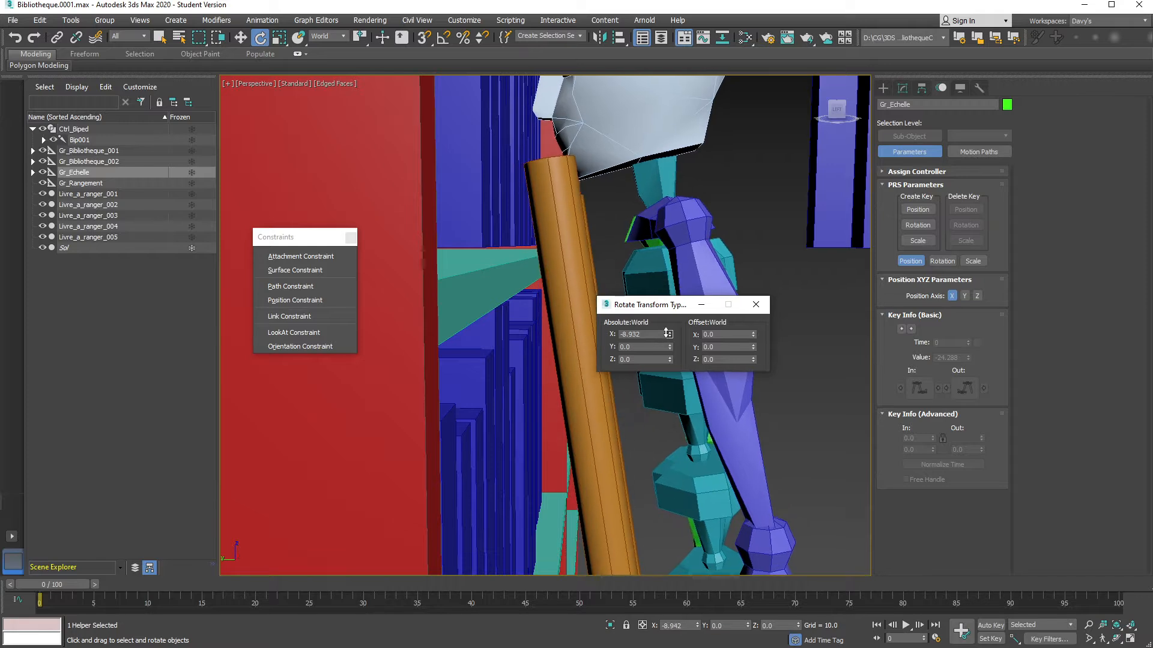
{"action": "scroll", "coordinate": [669, 428], "scroll_direction": "down", "scroll_amount": 6}
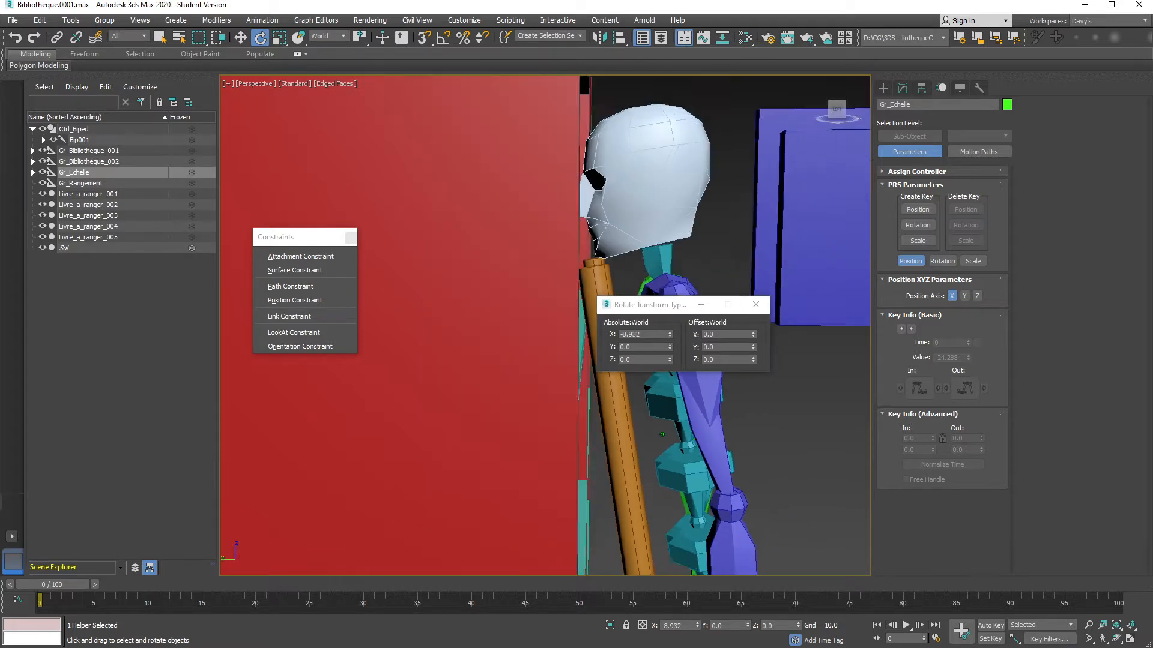
{"action": "middle_click_drag", "start_coordinate": [668, 427], "coordinate": [471, 331]}
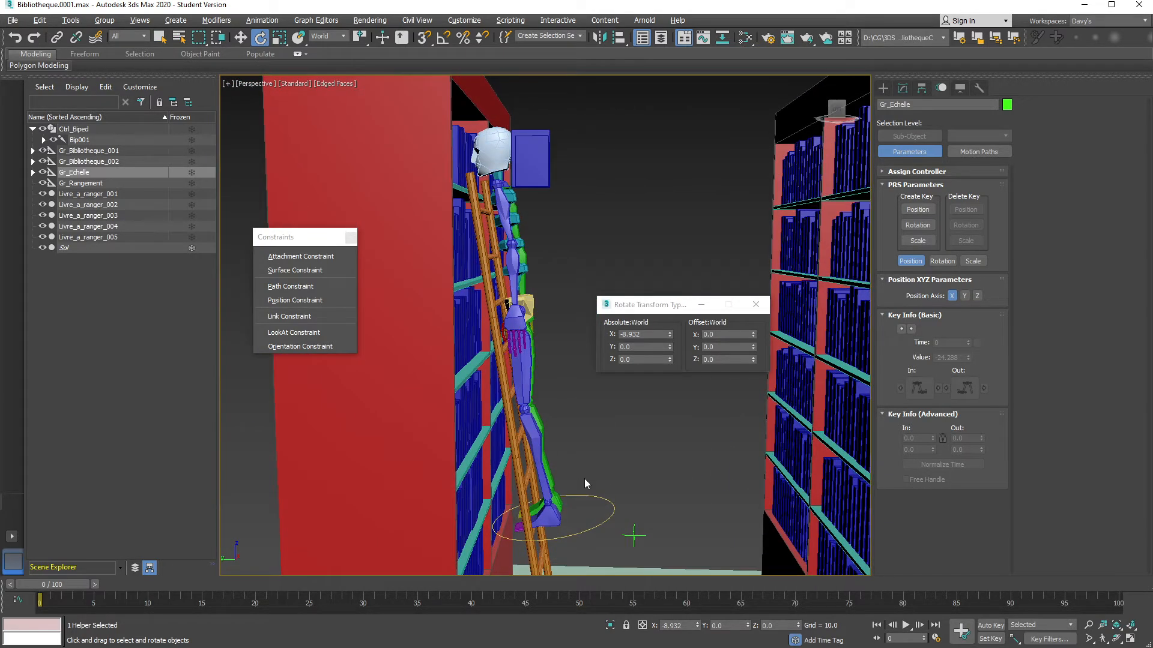
Rotate the Ctrl_Biped controller in the Local coordinate system so the biped stands upright instead of tilting with the ladder
{"action": "left_click", "coordinate": [606, 502]}
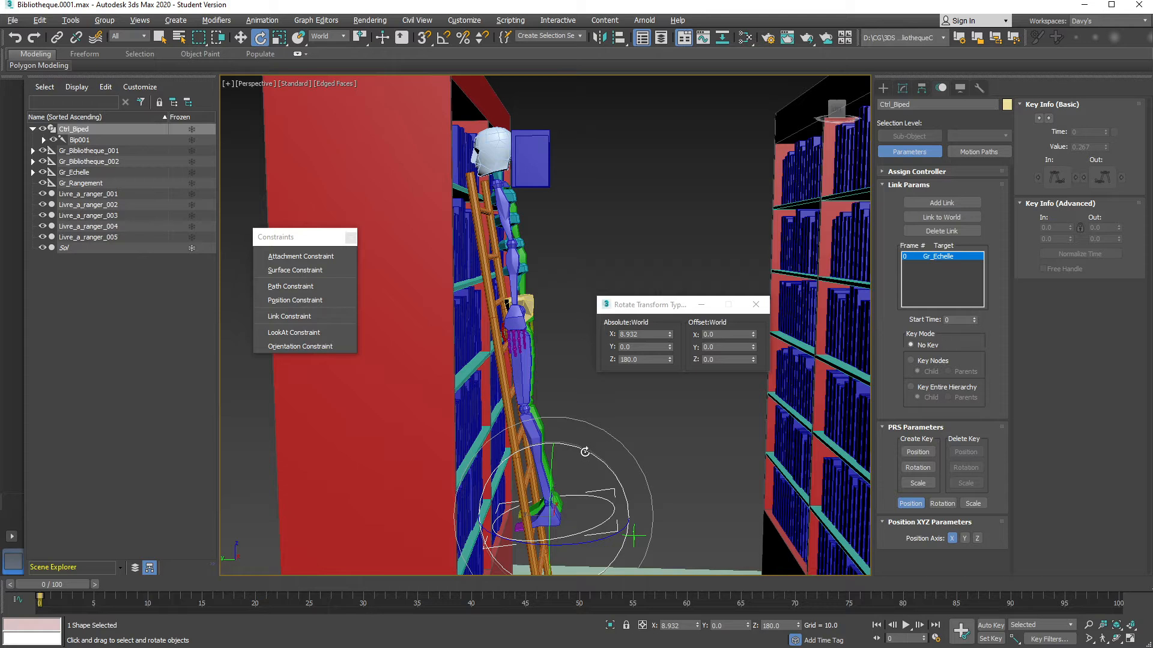
{"action": "right_click", "coordinate": [575, 390]}
{"action": "left_click", "coordinate": [585, 369]}
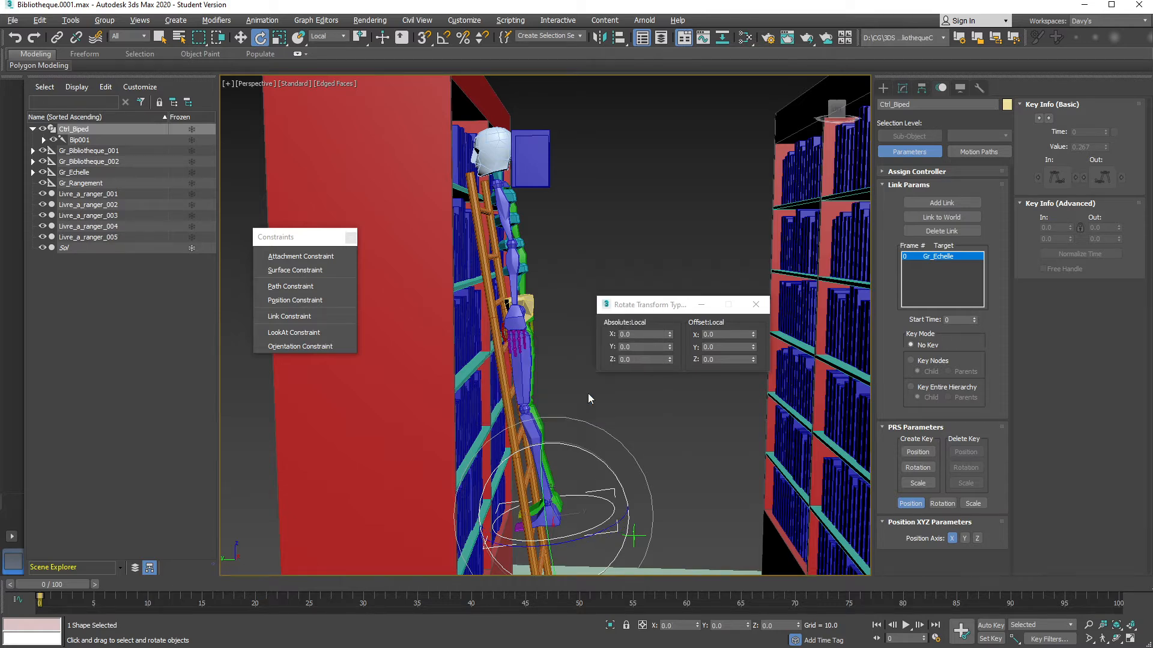
{"action": "middle_click_drag", "start_coordinate": [581, 419], "coordinate": [580, 408]}
{"action": "left_click_drag", "start_coordinate": [587, 413], "coordinate": [594, 417]}
Lower Ctrl_Biped slightly along its local Z axis to set the biped's feet on the ladder rung
{"action": "key", "text": "w"}
{"action": "scroll", "coordinate": [585, 333], "scroll_direction": "up", "scroll_amount": 5}
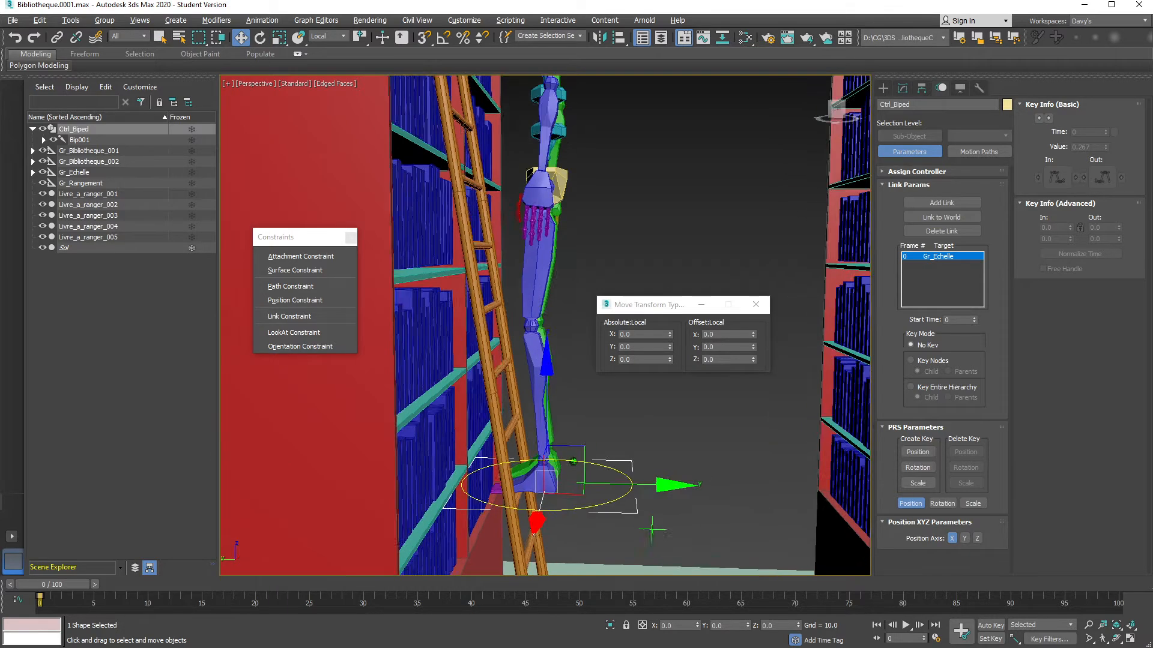
{"action": "left_click_drag", "start_coordinate": [625, 309], "coordinate": [684, 307]}
{"action": "middle_click_drag", "start_coordinate": [631, 330], "coordinate": [560, 265], "text": "alt"}
{"action": "scroll", "coordinate": [544, 366], "scroll_direction": "up", "scroll_amount": 3}
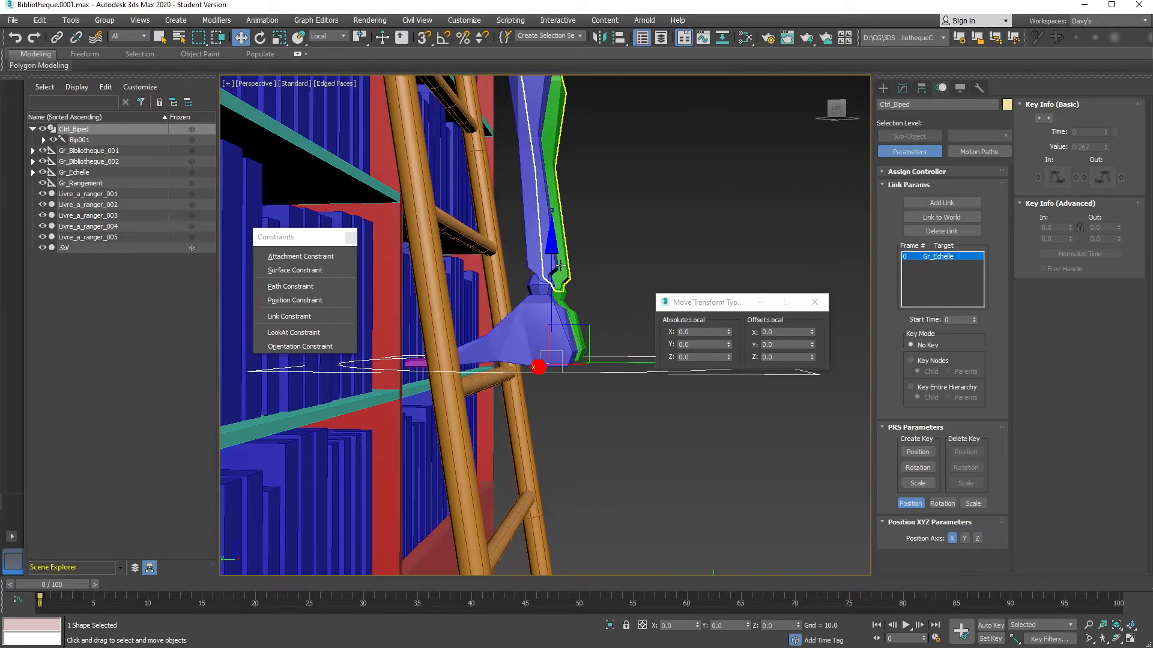
{"action": "left_click_drag", "start_coordinate": [557, 250], "coordinate": [555, 261]}
{"action": "scroll", "coordinate": [554, 266], "scroll_direction": "down", "scroll_amount": 3}
{"action": "middle_click_drag", "start_coordinate": [529, 346], "coordinate": [561, 414]}
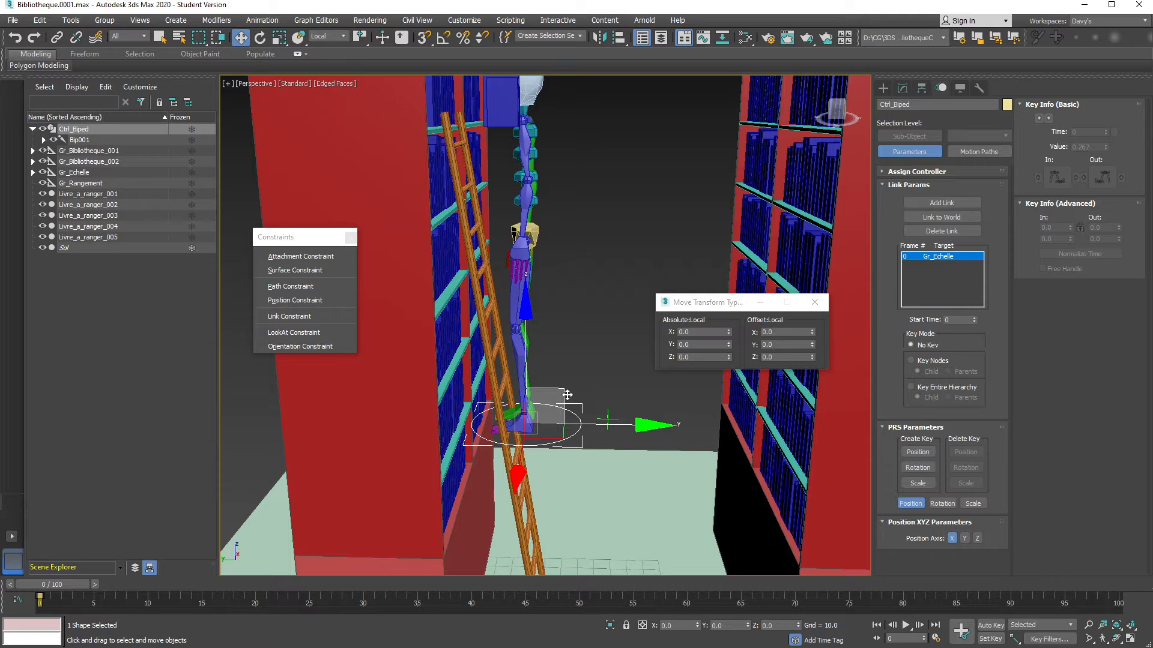
Move Ctrl_Biped about -2.5 units along its local Y axis toward the ladder, and close the Transform Type-In
{"action": "left_click_drag", "start_coordinate": [641, 427], "coordinate": [635, 428]}
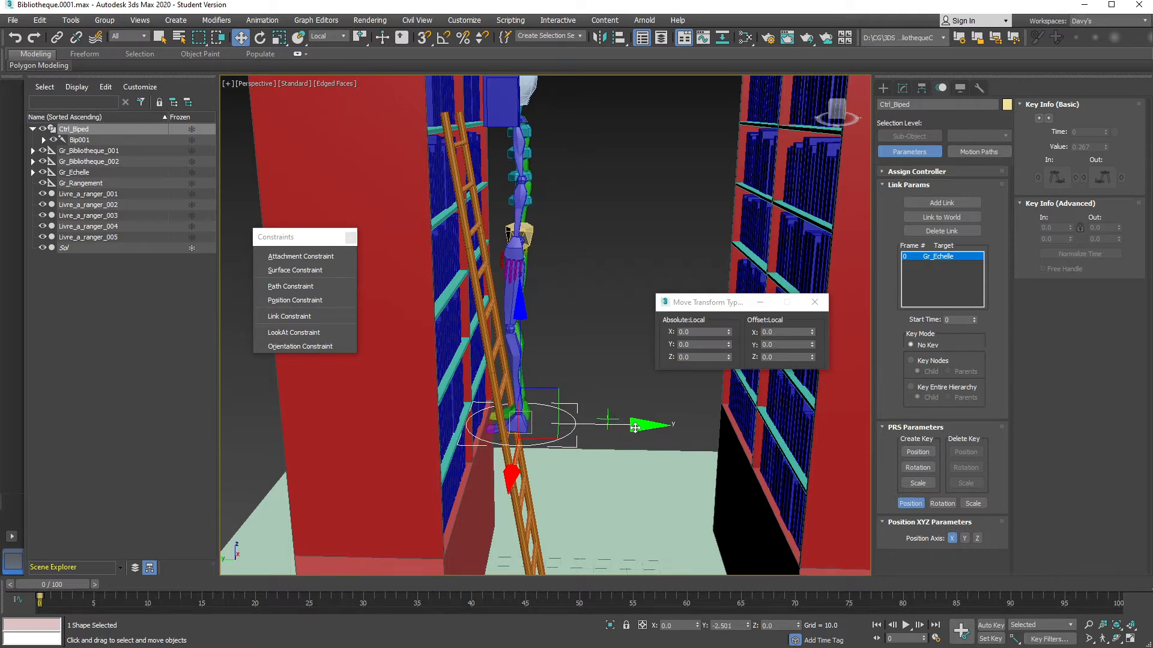
{"action": "middle_click_drag", "start_coordinate": [556, 311], "coordinate": [546, 280], "text": "alt"}
{"action": "middle_click_drag", "start_coordinate": [559, 329], "coordinate": [538, 291], "text": "alt"}
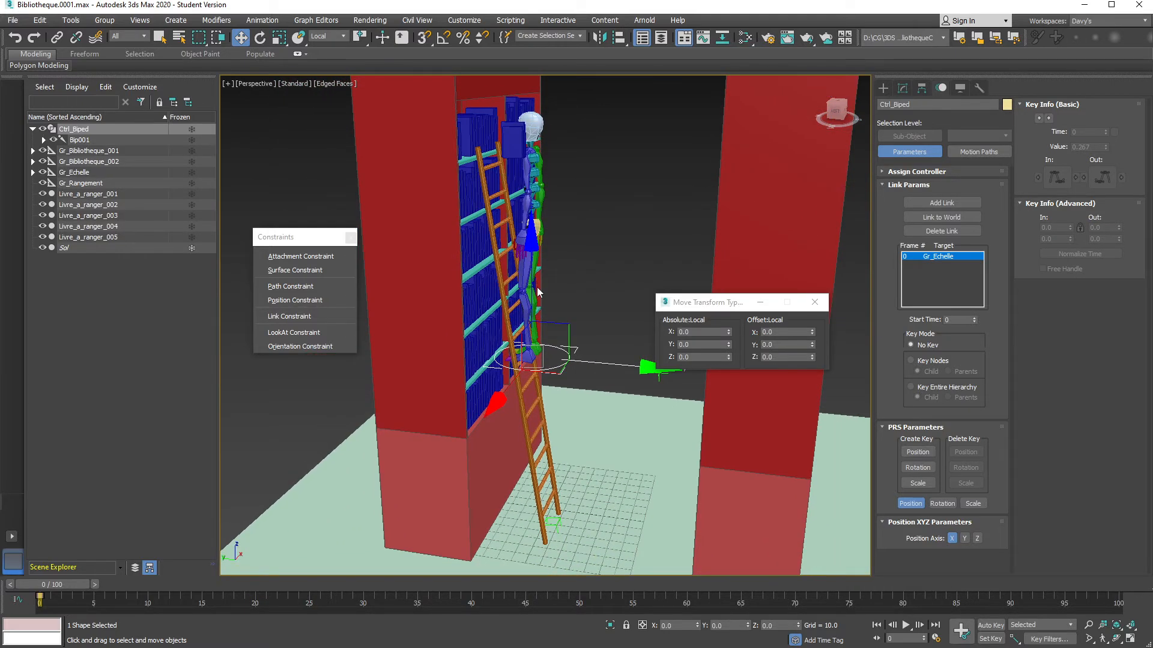
{"action": "left_click_drag", "start_coordinate": [707, 304], "coordinate": [675, 234]}
{"action": "left_click", "coordinate": [783, 234]}
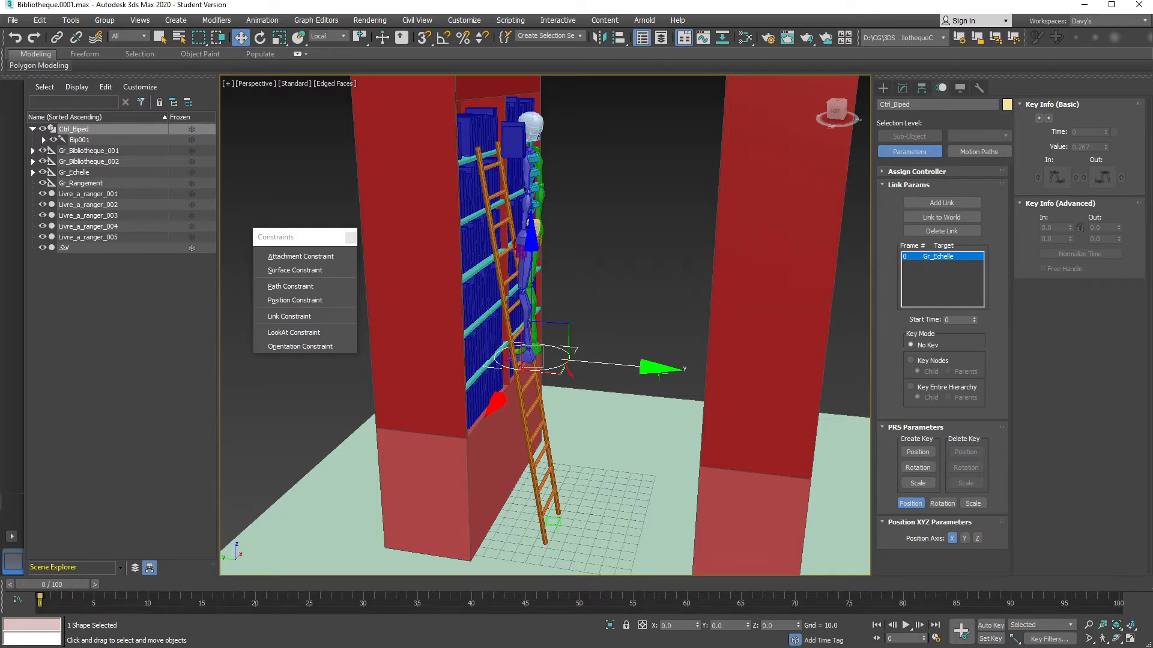
Select Gr_Echelle and test its rotation to check that the linked biped follows the ladder
{"action": "left_click", "coordinate": [559, 515]}
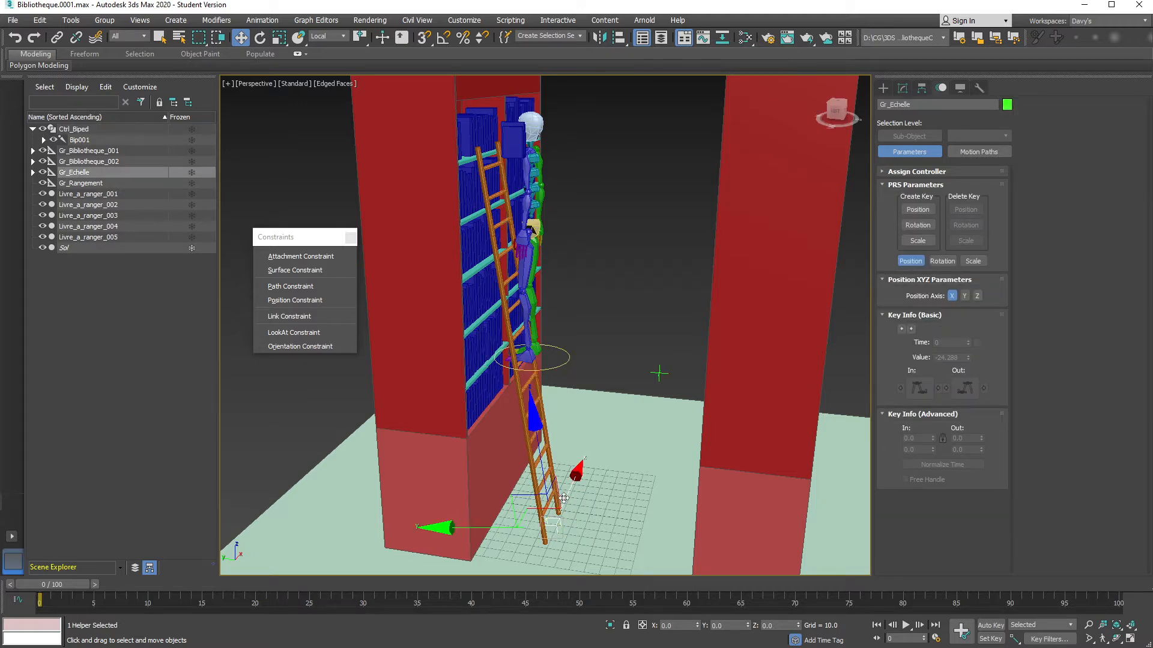
{"action": "key", "text": "e"}
{"action": "mouse_move", "coordinate": [574, 465]}
{"action": "left_mouse_down"}
{"action": "mouse_move", "coordinate": [528, 477]}
{"action": "mouse_move", "coordinate": [616, 469]}
{"action": "mouse_move", "coordinate": [577, 463]}
{"action": "left_mouse_up"}
{"action": "middle_click_drag", "start_coordinate": [605, 396], "coordinate": [583, 419], "text": "alt"}
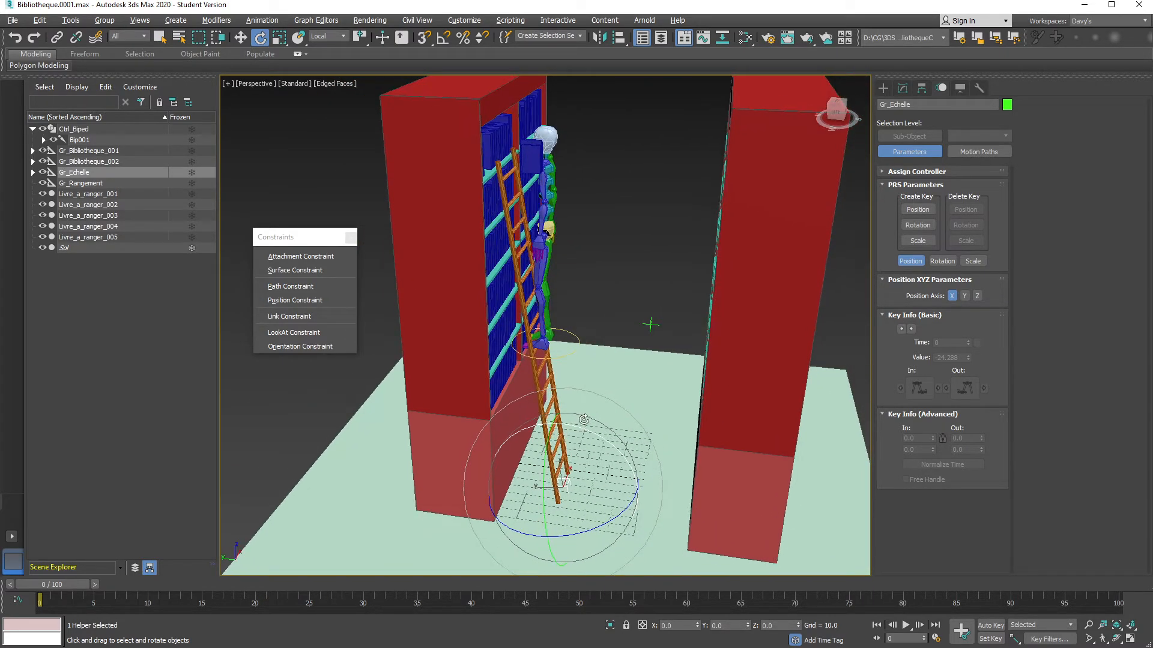
{"action": "mouse_move", "coordinate": [578, 425]}
{"action": "left_mouse_down"}
{"action": "mouse_move", "coordinate": [584, 417]}
{"action": "mouse_move", "coordinate": [574, 433]}
{"action": "left_mouse_up"}
Examine the biped's position on the ladder relative to the bookcase shelves and the books near its head
{"action": "middle_click_drag", "start_coordinate": [546, 266], "coordinate": [544, 278], "text": "alt"}
{"action": "scroll", "coordinate": [545, 324], "scroll_direction": "up", "scroll_amount": 1}
{"action": "middle_click_drag", "start_coordinate": [545, 324], "coordinate": [568, 287], "text": "alt"}
{"action": "middle_click_drag", "start_coordinate": [585, 359], "coordinate": [608, 387], "text": "alt"}
{"action": "key", "text": "w"}
{"action": "scroll", "coordinate": [622, 380], "scroll_direction": "up", "scroll_amount": 2}
{"action": "middle_click_drag", "start_coordinate": [607, 387], "coordinate": [553, 389]}
{"action": "scroll", "coordinate": [633, 413], "scroll_direction": "down", "scroll_amount": 3}
{"action": "middle_click_drag", "start_coordinate": [553, 389], "coordinate": [475, 412]}
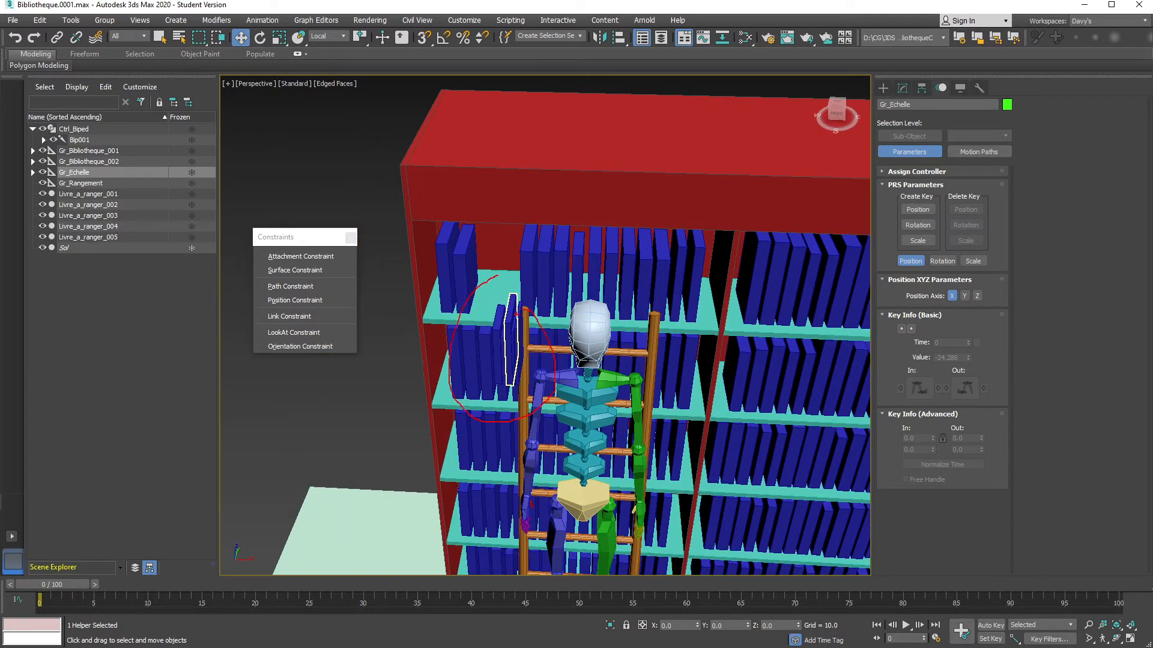
{"action": "middle_click_drag", "start_coordinate": [527, 359], "coordinate": [486, 334], "text": "alt"}
Select Bip001 and try moving the biped's body away from its current position, undoing the move
{"action": "left_click", "coordinate": [65, 140]}
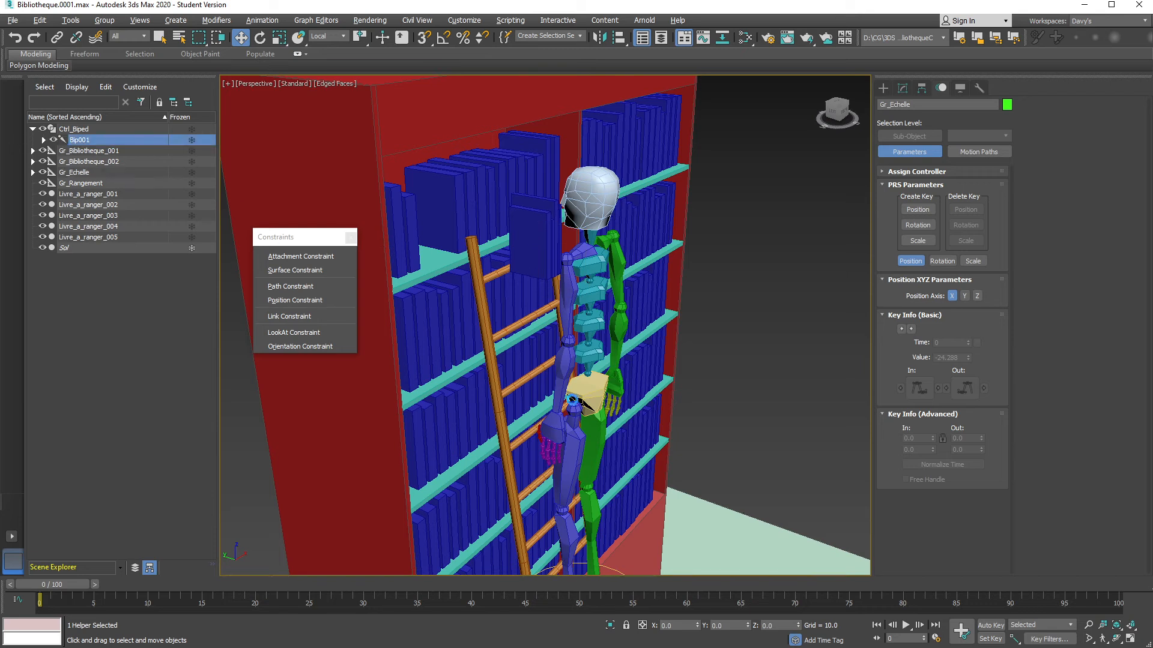
{"action": "scroll", "coordinate": [597, 428], "scroll_direction": "down", "scroll_amount": 2}
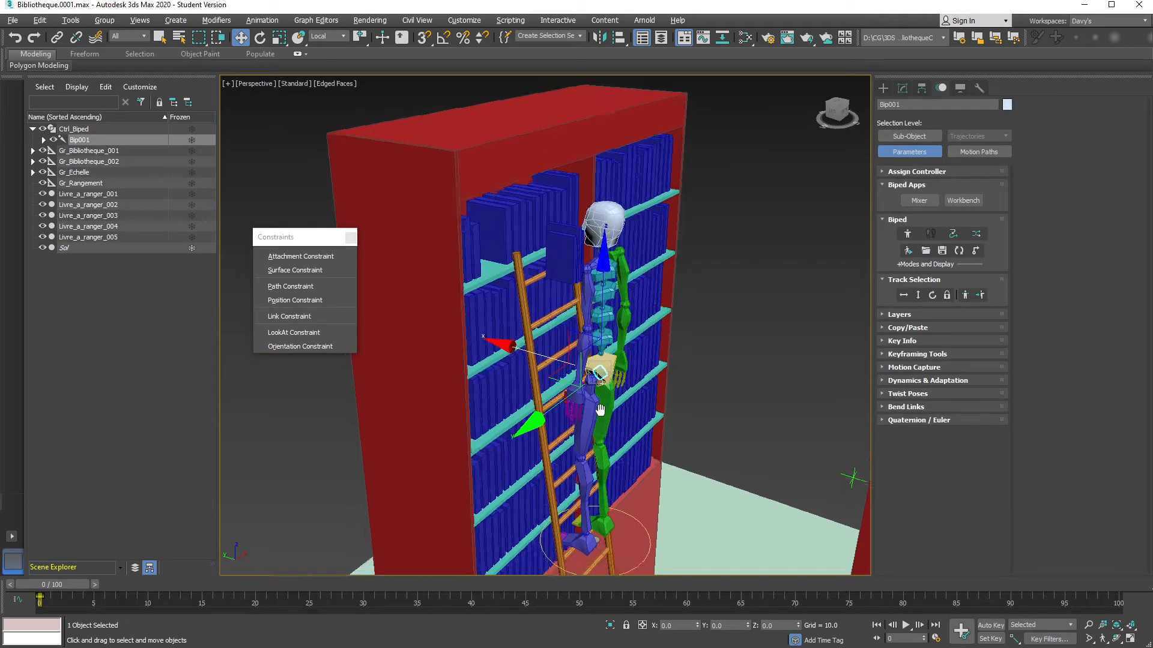
{"action": "middle_click_drag", "start_coordinate": [599, 411], "coordinate": [603, 356], "text": "alt"}
{"action": "left_click_drag", "start_coordinate": [578, 326], "coordinate": [714, 358]}
{"action": "key", "text": "ctrl+z"}
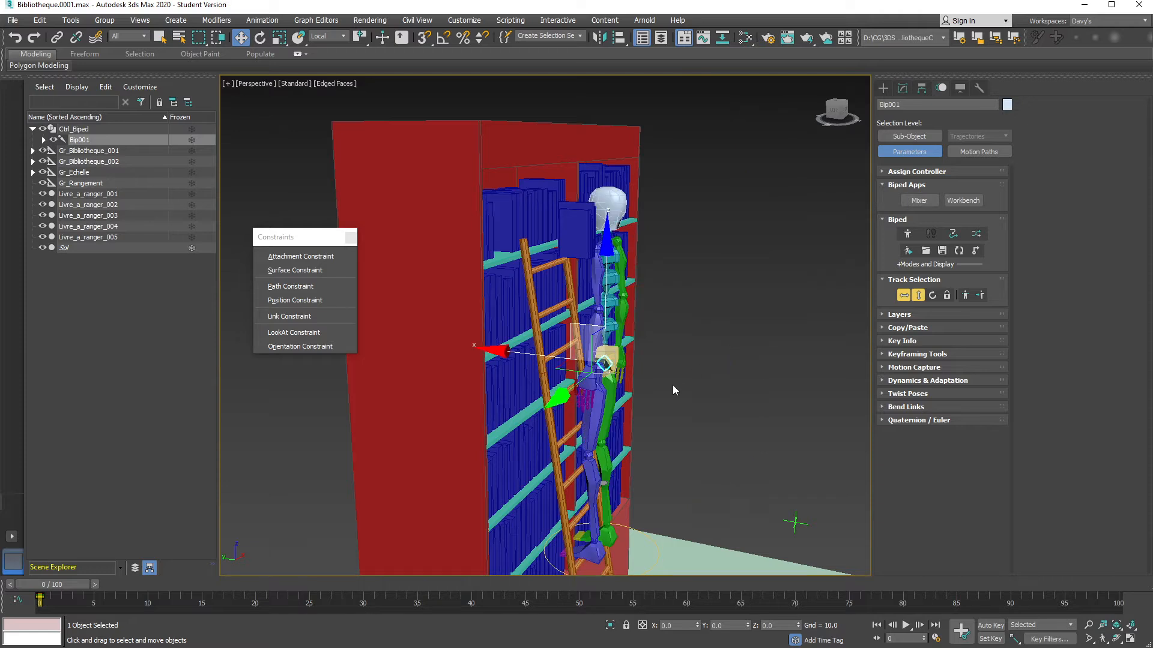
Try lowering Bip001 along its vertical axis to see how the unplanted feet behave, undoing the move
{"action": "scroll", "coordinate": [673, 384], "scroll_direction": "down", "scroll_amount": 1}
{"action": "middle_click_drag", "start_coordinate": [673, 384], "coordinate": [663, 353]}
{"action": "scroll", "coordinate": [662, 352], "scroll_direction": "up", "scroll_amount": 3}
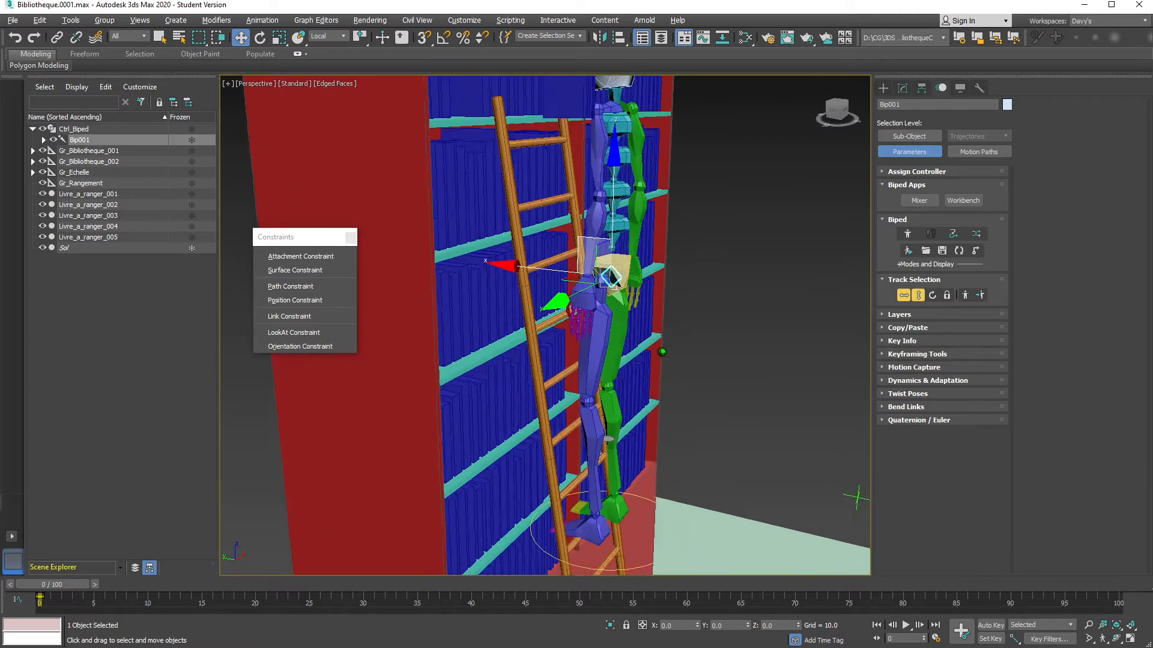
{"action": "left_click_drag", "start_coordinate": [618, 134], "coordinate": [634, 179]}
{"action": "key", "text": "ctrl+z"}
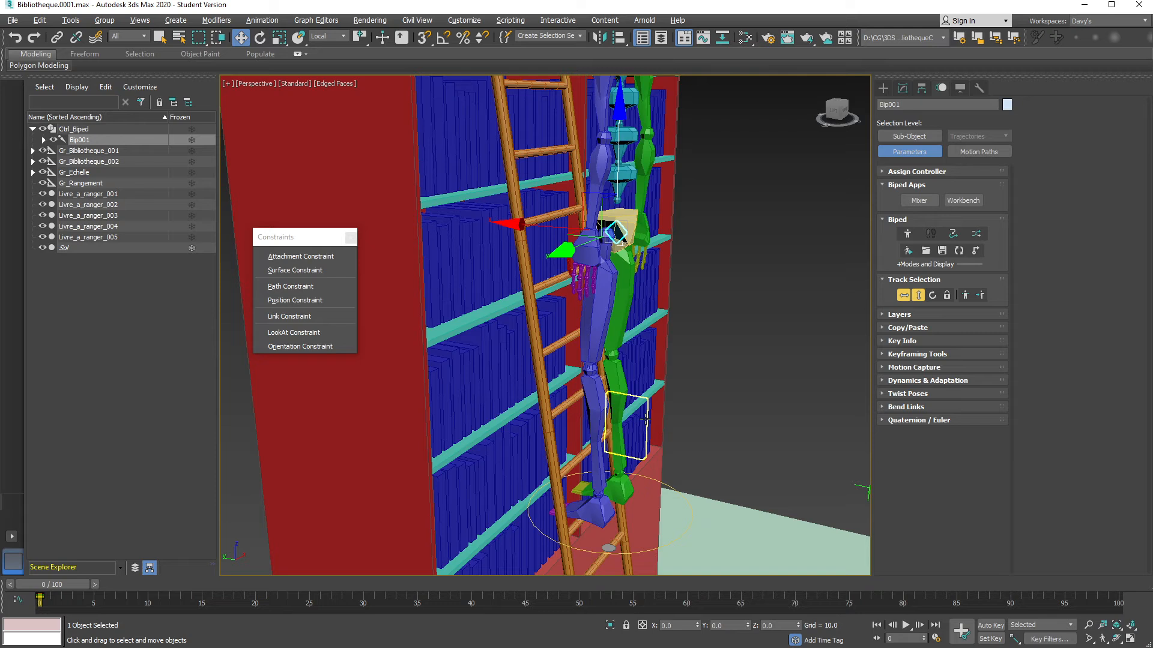
Set a planted key at frame 0 on both of the biped's feet
{"action": "left_click", "coordinate": [598, 519]}
{"action": "left_click", "coordinate": [621, 490], "text": "ctrl"}
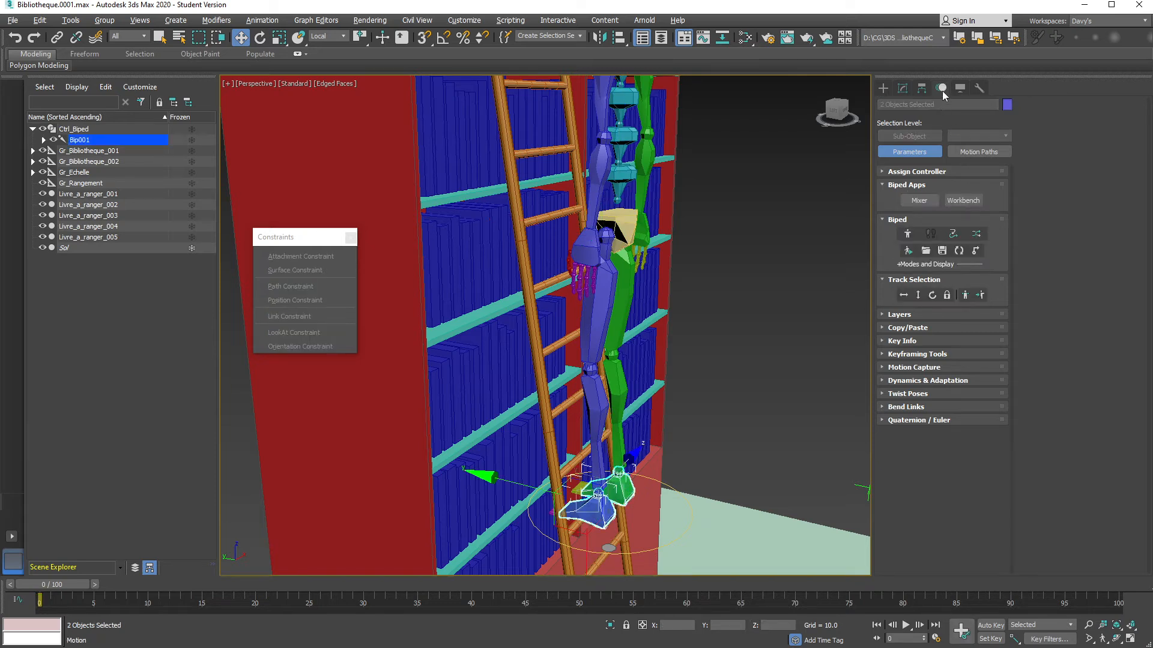
{"action": "left_click", "coordinate": [901, 341]}
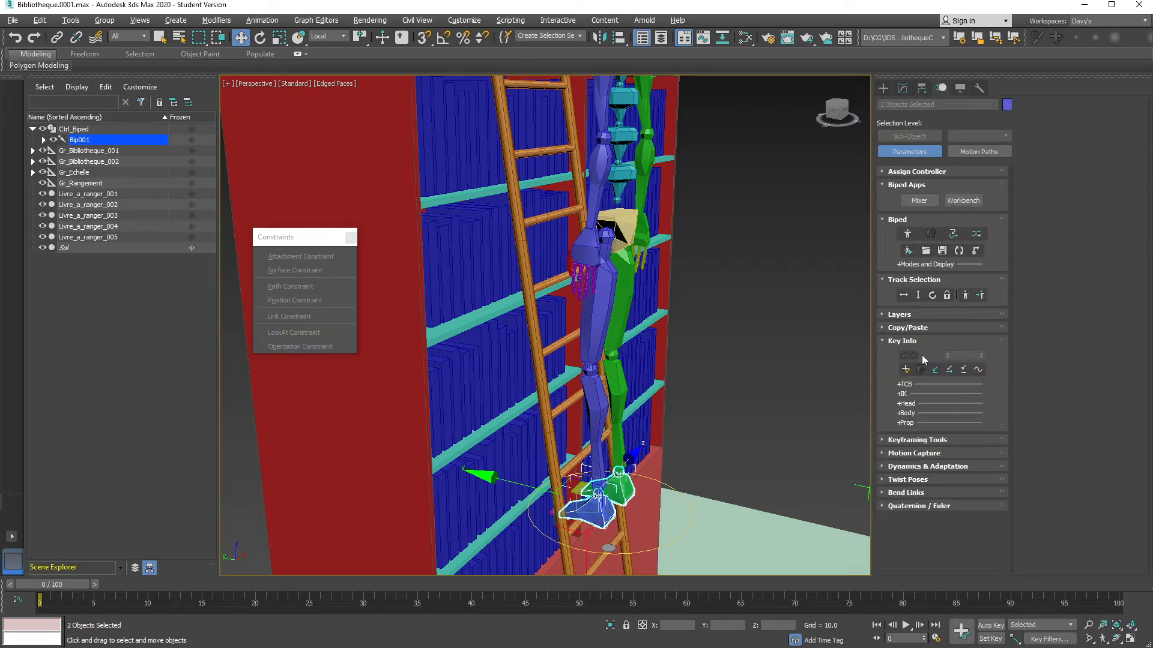
{"action": "left_click", "coordinate": [903, 395]}
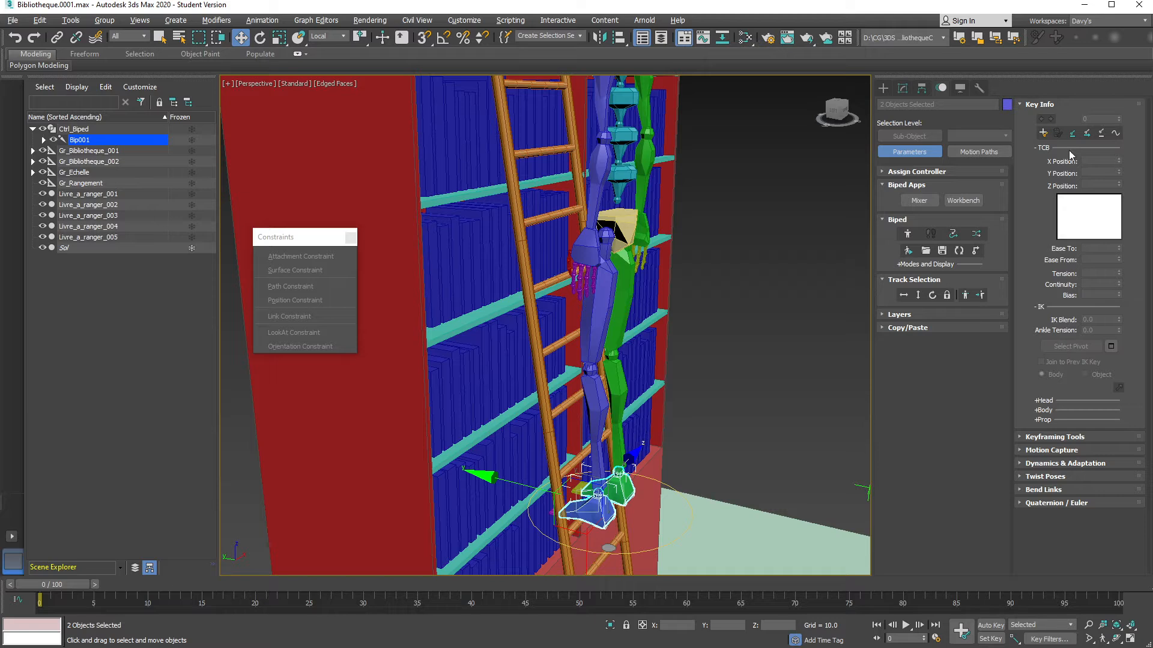
{"action": "left_click", "coordinate": [1072, 133]}
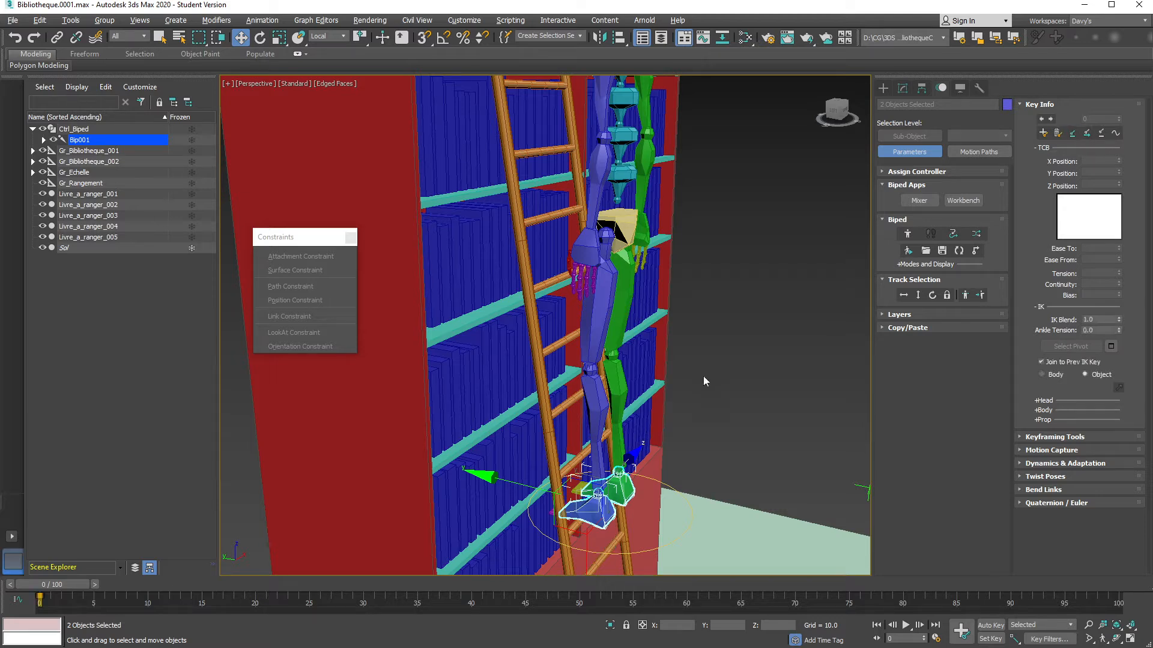
{"action": "middle_click_drag", "start_coordinate": [663, 459], "coordinate": [653, 383]}
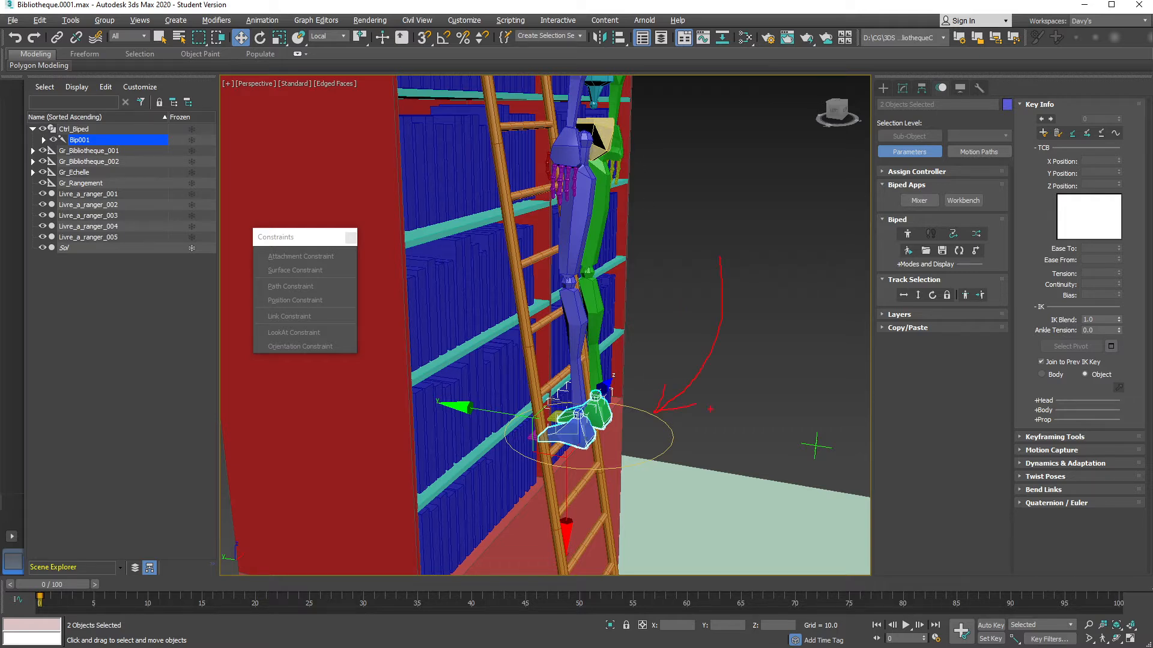
Select Bip001 and lower the pelvis slightly so the knees bend over the planted feet
{"action": "left_click", "coordinate": [61, 137]}
{"action": "left_click", "coordinate": [610, 146]}
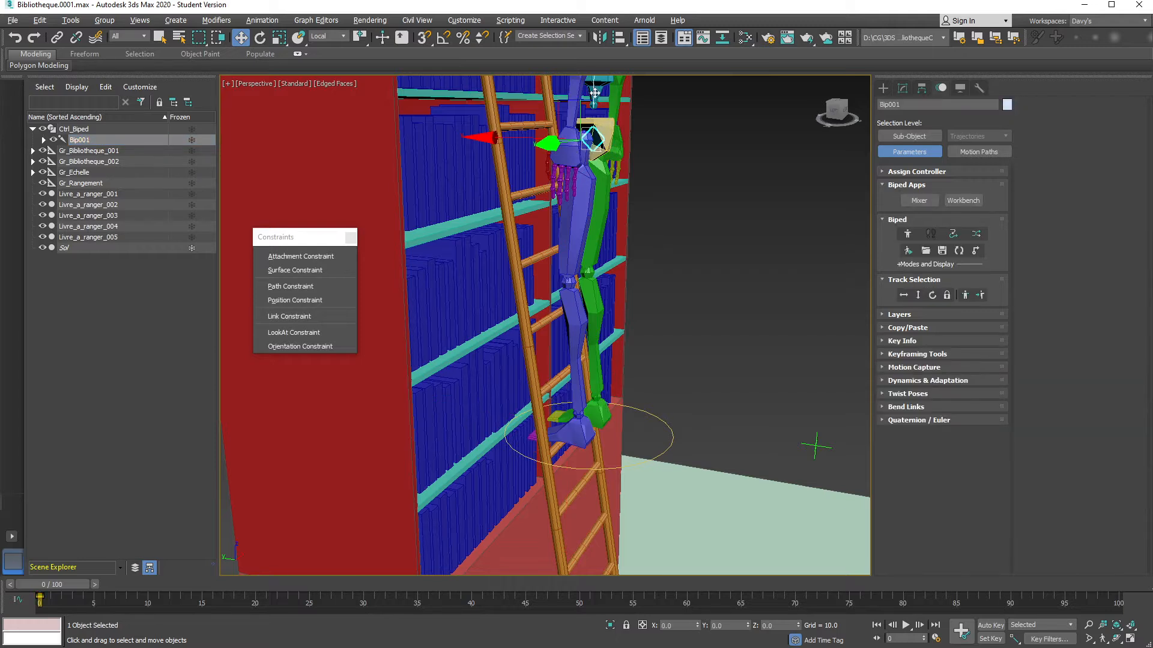
{"action": "mouse_move", "coordinate": [592, 86]}
{"action": "left_mouse_down"}
{"action": "mouse_move", "coordinate": [603, 180]}
{"action": "mouse_move", "coordinate": [606, 126]}
{"action": "mouse_move", "coordinate": [612, 161]}
{"action": "mouse_move", "coordinate": [598, 81]}
{"action": "mouse_move", "coordinate": [597, 123]}
{"action": "mouse_move", "coordinate": [596, 96]}
{"action": "left_mouse_up"}
{"action": "middle_click_drag", "start_coordinate": [597, 243], "coordinate": [580, 280], "text": "alt"}
Rotate Bip001 about its vertical axis in the Local coordinate system to turn the biped's body on the ladder
{"action": "key", "text": "e"}
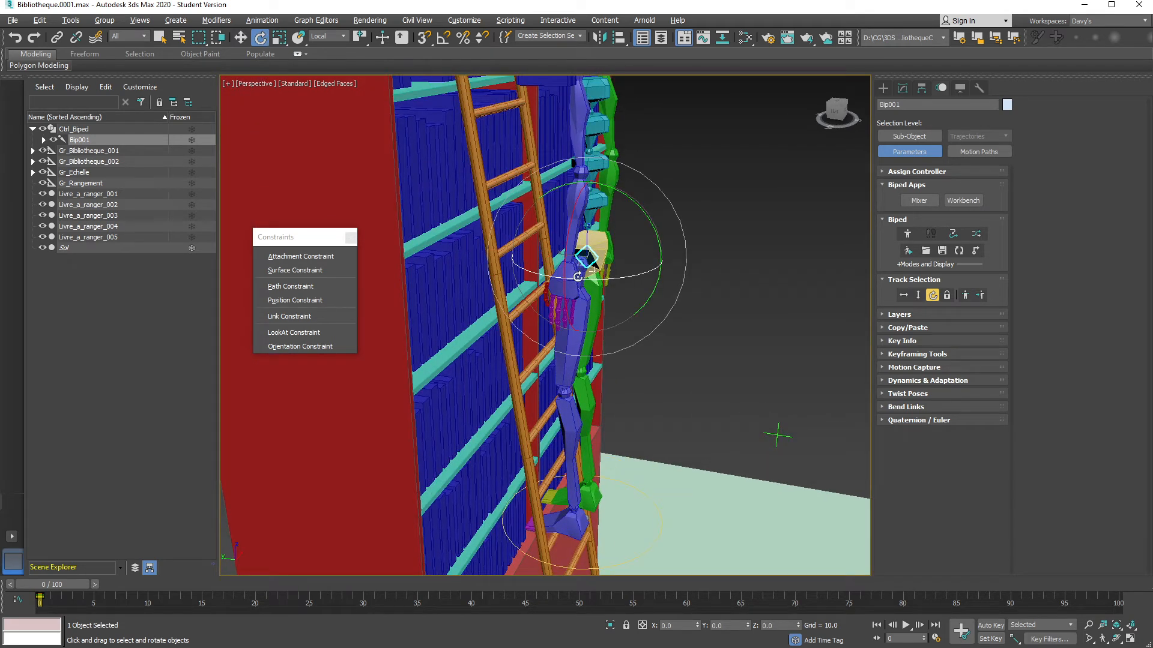
{"action": "right_click", "coordinate": [675, 209], "text": "alt"}
{"action": "left_click", "coordinate": [689, 192]}
{"action": "left_click_drag", "start_coordinate": [600, 281], "coordinate": [675, 270]}
Adjust Bip001's height and its distance from the ladder along local Y to balance the body over the planted feet
{"action": "key", "text": "w"}
{"action": "middle_click_drag", "start_coordinate": [575, 248], "coordinate": [602, 215], "text": "alt"}
{"action": "left_click_drag", "start_coordinate": [588, 134], "coordinate": [586, 138]}
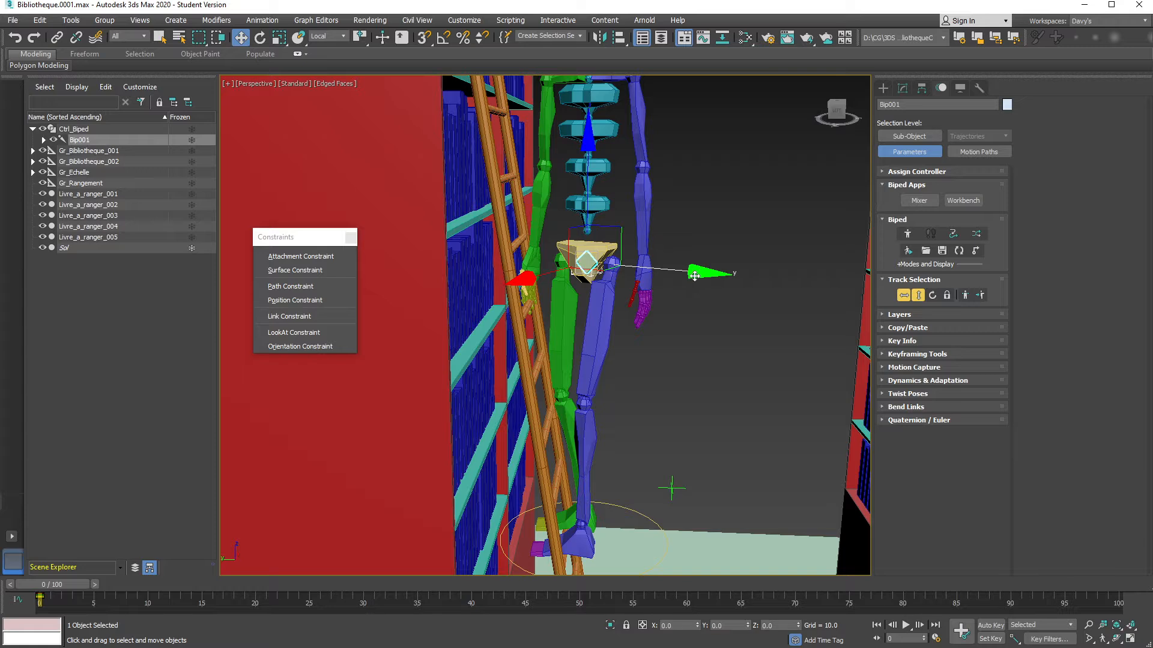
{"action": "left_click_drag", "start_coordinate": [699, 273], "coordinate": [680, 277]}
{"action": "middle_click_drag", "start_coordinate": [664, 217], "coordinate": [622, 276], "text": "alt"}
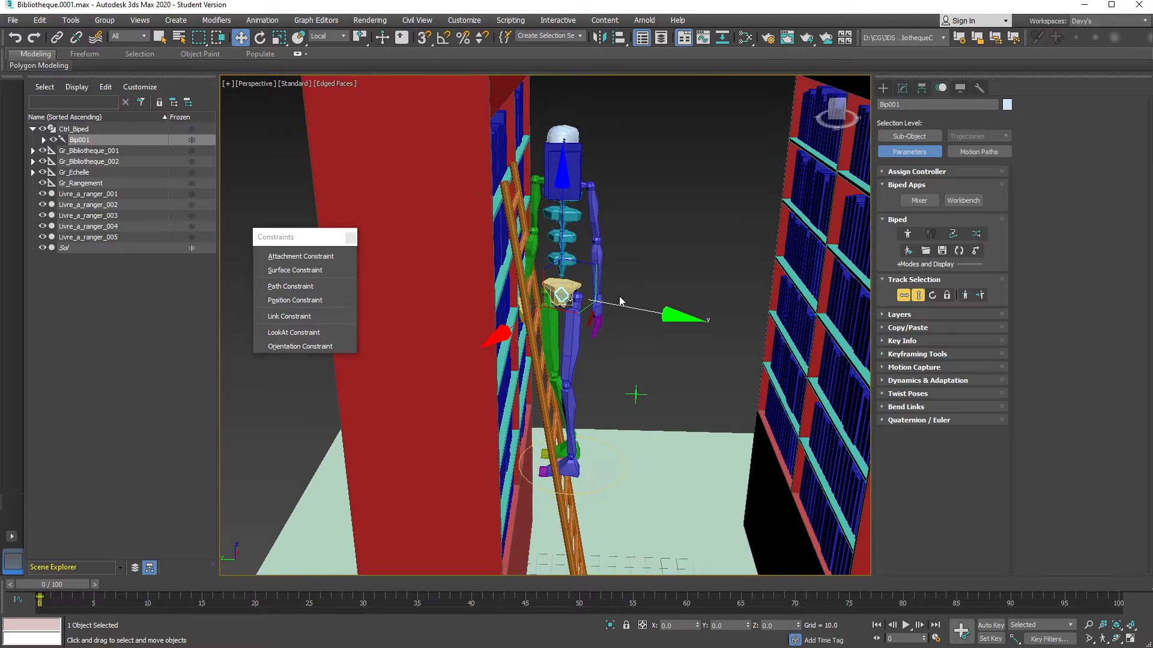
{"action": "left_click_drag", "start_coordinate": [667, 317], "coordinate": [706, 335]}
{"action": "middle_click_drag", "start_coordinate": [676, 350], "coordinate": [580, 249], "text": "alt"}
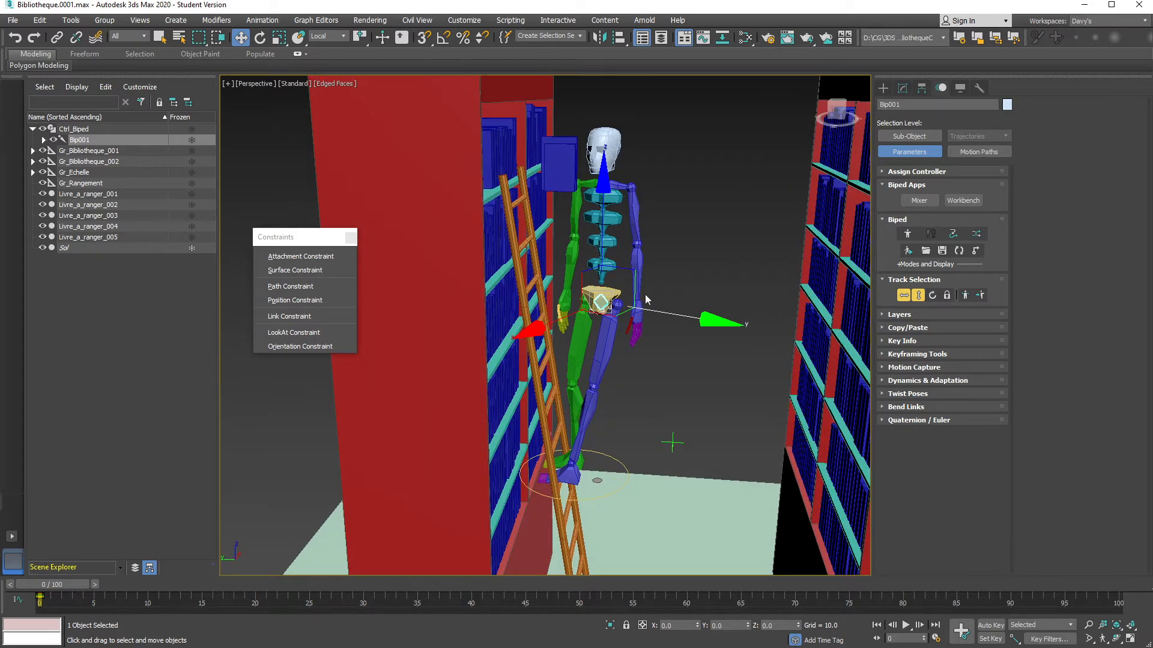
{"action": "left_click_drag", "start_coordinate": [706, 320], "coordinate": [666, 311]}
{"action": "mouse_move", "coordinate": [659, 253]}
{"action": "middle_mouse_down", "text": "alt"}
{"action": "mouse_move", "coordinate": [600, 267]}
{"action": "mouse_move", "coordinate": [585, 291]}
{"action": "mouse_move", "coordinate": [655, 268]}
{"action": "middle_mouse_up", "text": "alt"}
Select the biped's four spine segments and copy their posture into the Col01 collection
{"action": "left_click", "coordinate": [586, 319]}
{"action": "left_click", "coordinate": [584, 280], "text": "ctrl"}
{"action": "left_click", "coordinate": [588, 242], "text": "ctrl"}
{"action": "left_click", "coordinate": [594, 214], "text": "ctrl"}
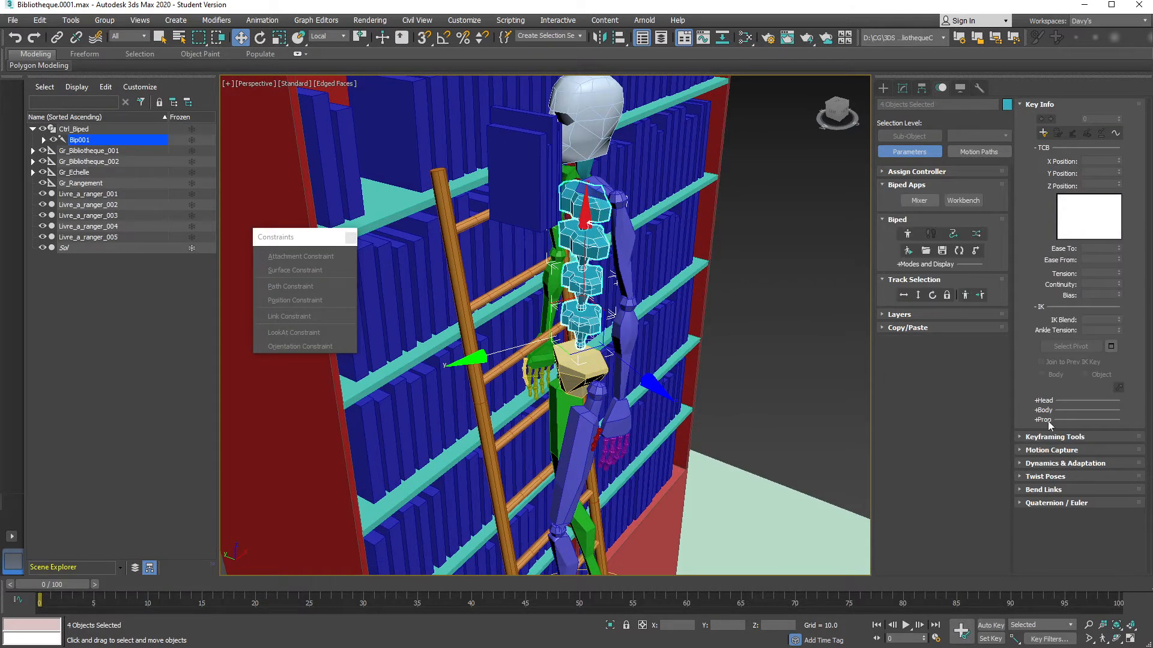
{"action": "left_click", "coordinate": [884, 328]}
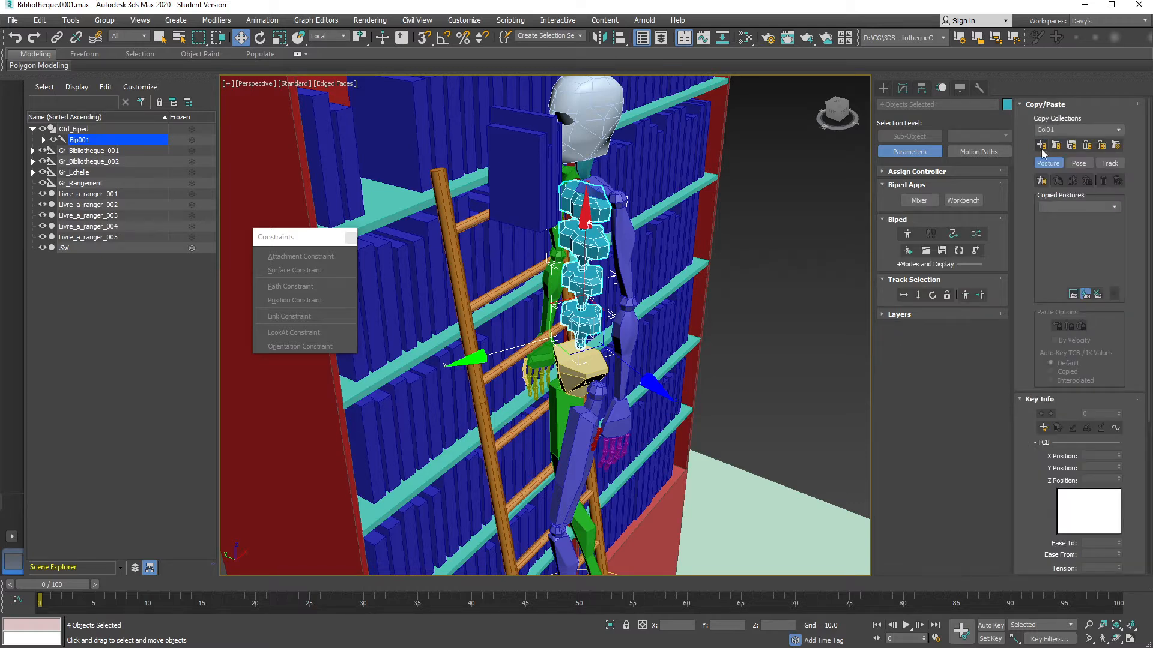
{"action": "left_click", "coordinate": [1041, 180]}
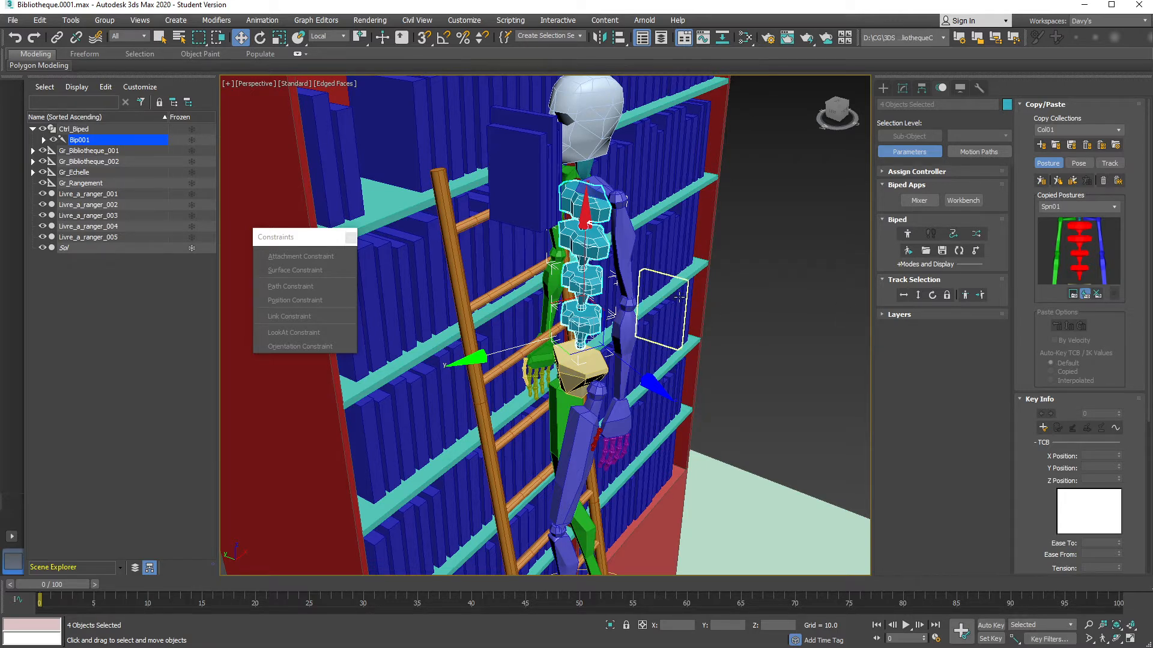
Rotate the four spine segments together to twist the torso, and turn on Auto Key
{"action": "key", "text": "e"}
{"action": "left_click_drag", "start_coordinate": [603, 365], "coordinate": [609, 365]}
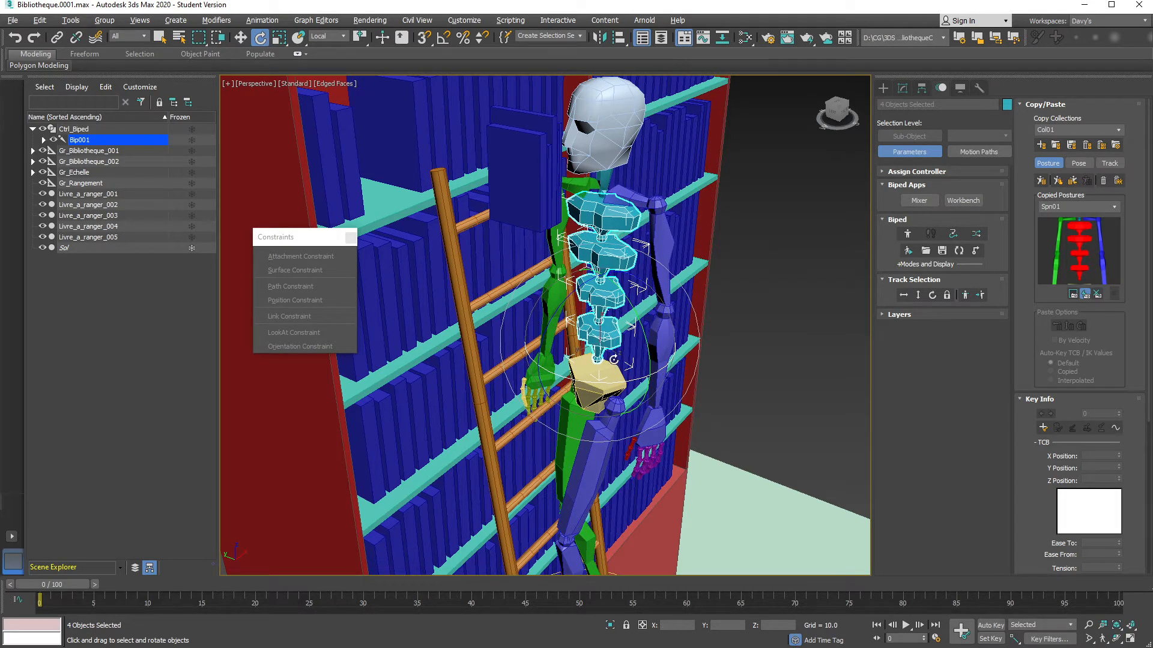
{"action": "middle_click_drag", "start_coordinate": [614, 360], "coordinate": [614, 350], "text": "alt"}
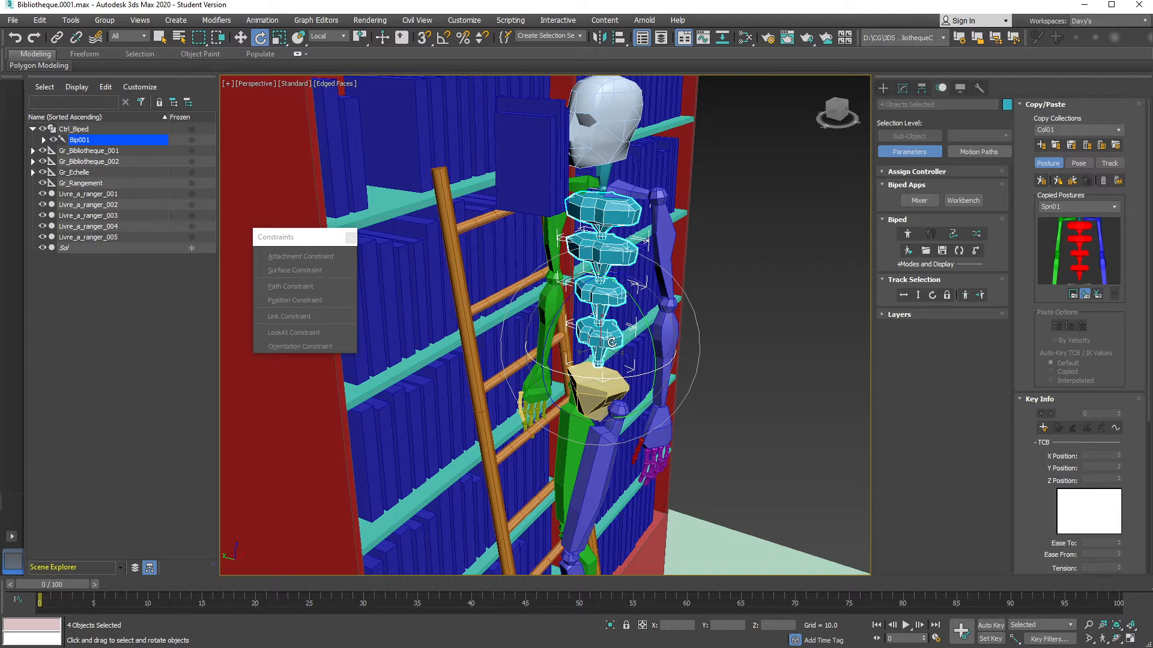
{"action": "key", "text": "n"}
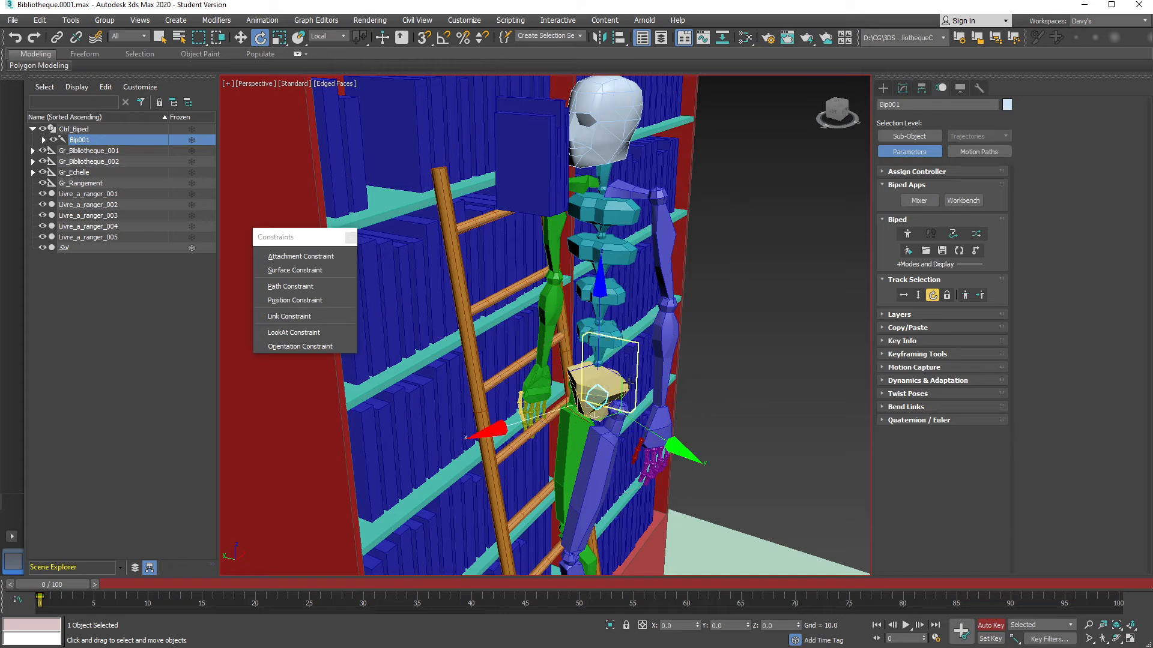
Shift Bip001 slightly along local Y and rotate it further to settle the body's balance and orientation on the ladder
{"action": "left_click_drag", "start_coordinate": [673, 449], "coordinate": [656, 444]}
{"action": "middle_click_drag", "start_coordinate": [660, 385], "coordinate": [631, 385], "text": "alt"}
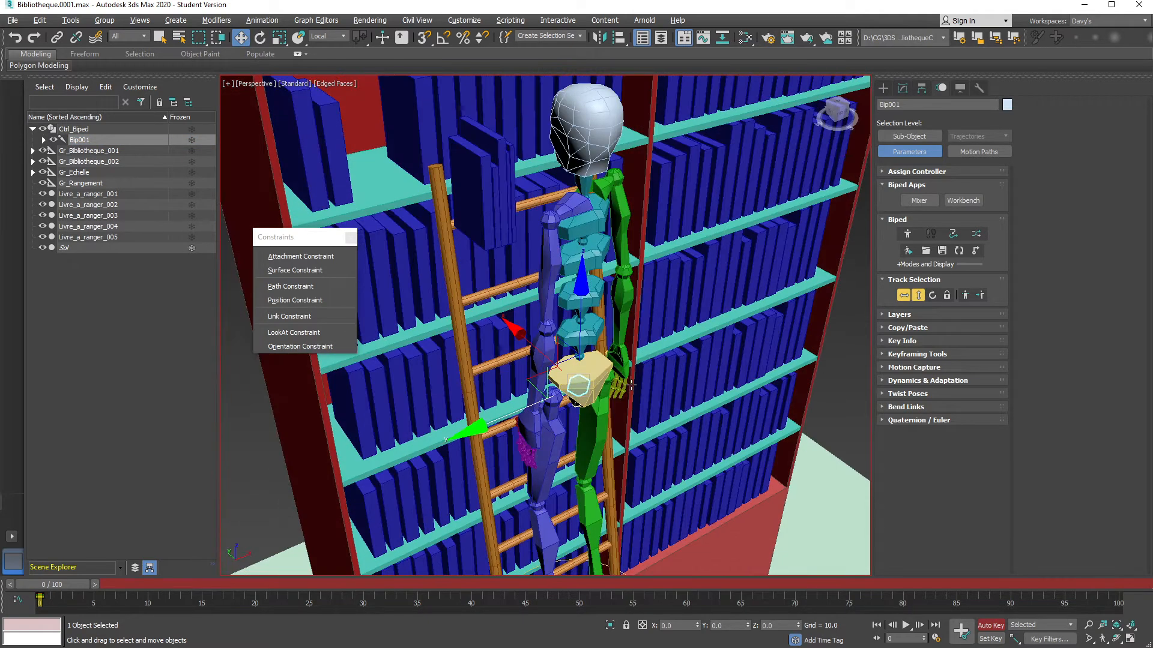
{"action": "key", "text": "e"}
{"action": "left_click_drag", "start_coordinate": [578, 438], "coordinate": [646, 420]}
{"action": "mouse_move", "coordinate": [605, 397]}
{"action": "middle_mouse_down", "text": "alt"}
{"action": "mouse_move", "coordinate": [578, 396]}
{"action": "mouse_move", "coordinate": [596, 404]}
{"action": "middle_mouse_up", "text": "alt"}
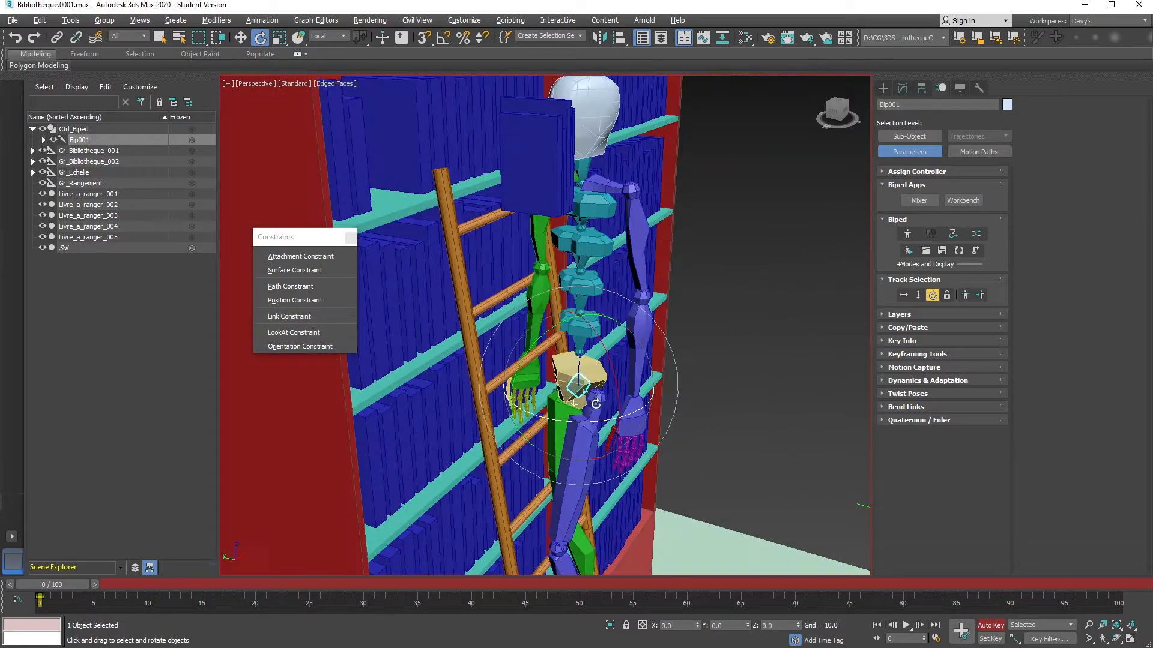
{"action": "left_click_drag", "start_coordinate": [580, 419], "coordinate": [599, 410]}
{"action": "middle_click_drag", "start_coordinate": [600, 410], "coordinate": [611, 432], "text": "alt"}
{"action": "scroll", "coordinate": [611, 365], "scroll_direction": "down", "scroll_amount": 4}
{"action": "scroll", "coordinate": [628, 368], "scroll_direction": "up", "scroll_amount": 2}
{"action": "middle_click_drag", "start_coordinate": [600, 384], "coordinate": [617, 399], "text": "alt"}
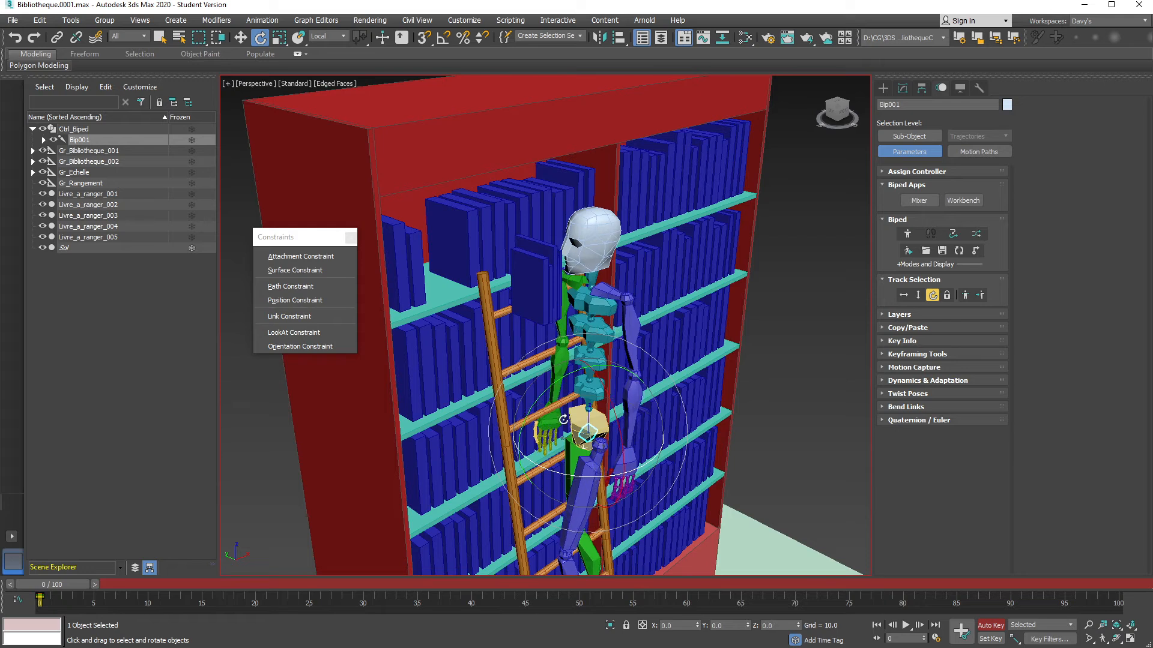
Raise the biped's right hand in the World coordinate system and shift it along Y beside the ladder, below the books
{"action": "left_click", "coordinate": [544, 423]}
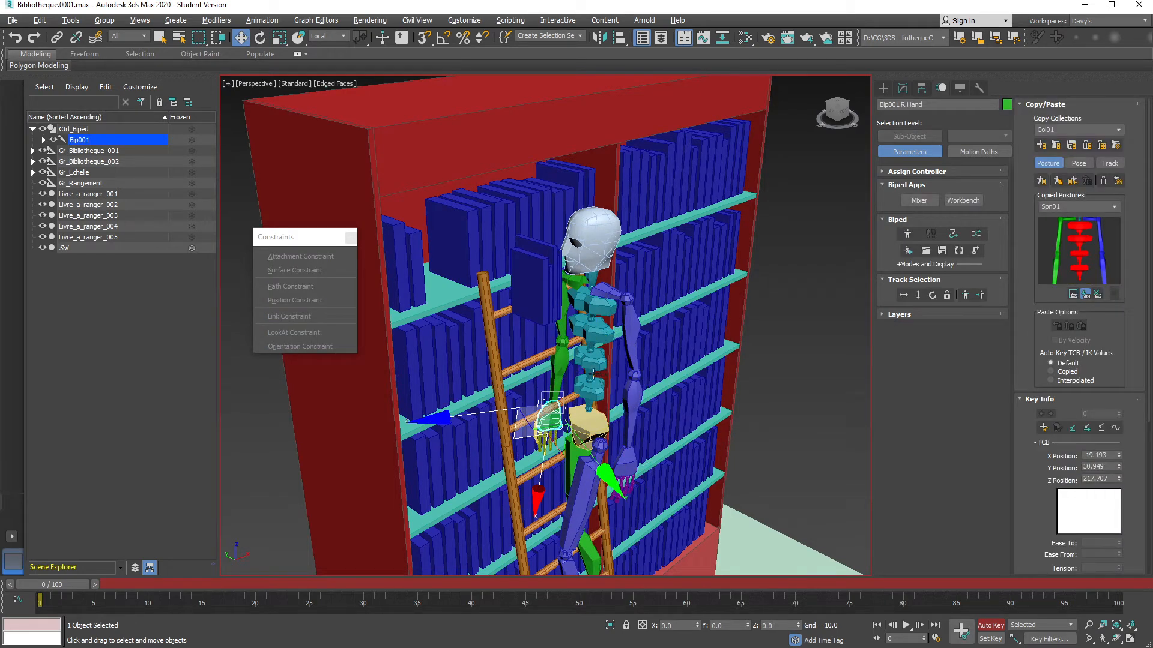
{"action": "middle_click_drag", "start_coordinate": [594, 374], "coordinate": [549, 336], "text": "alt"}
{"action": "right_click", "coordinate": [546, 298], "text": "alt"}
{"action": "left_click", "coordinate": [573, 231]}
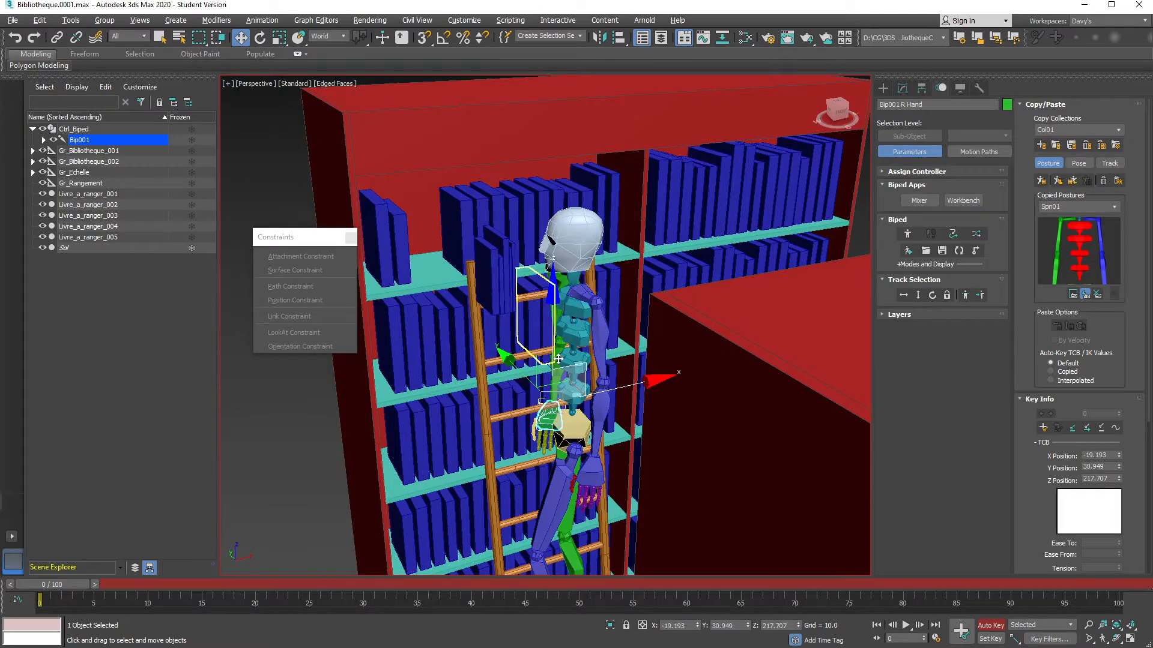
{"action": "left_click_drag", "start_coordinate": [548, 327], "coordinate": [553, 309]}
{"action": "middle_click_drag", "start_coordinate": [553, 310], "coordinate": [540, 345], "text": "alt"}
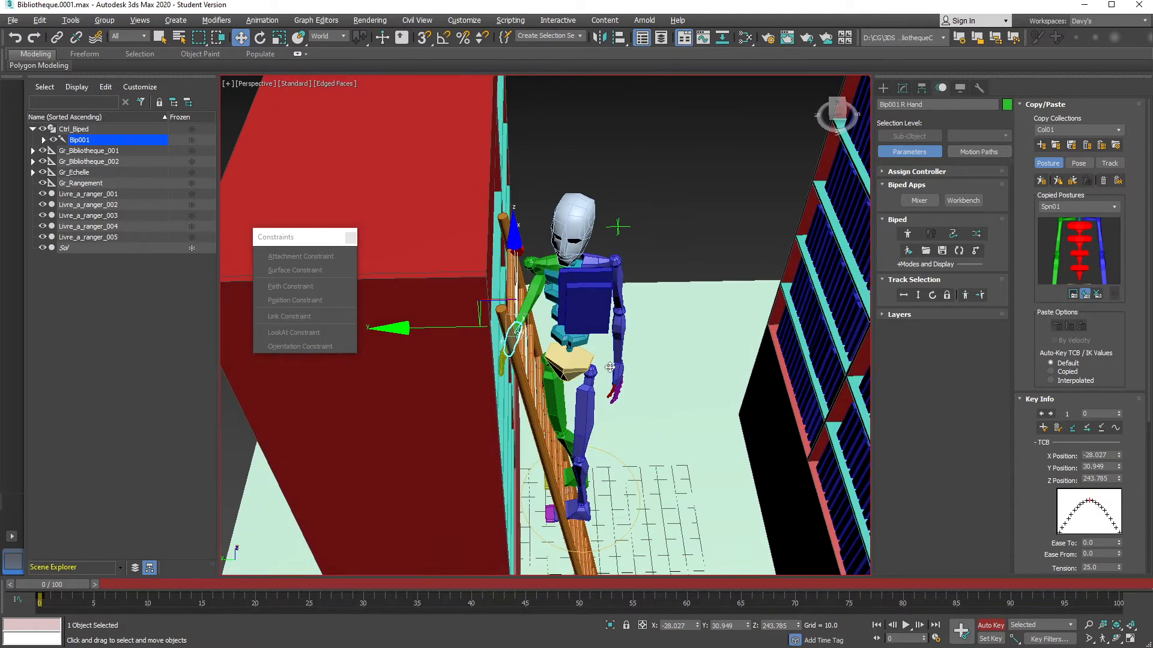
{"action": "left_click_drag", "start_coordinate": [442, 328], "coordinate": [453, 330]}
Rotate the right forearm to swing the right elbow into a natural position
{"action": "key", "text": "e"}
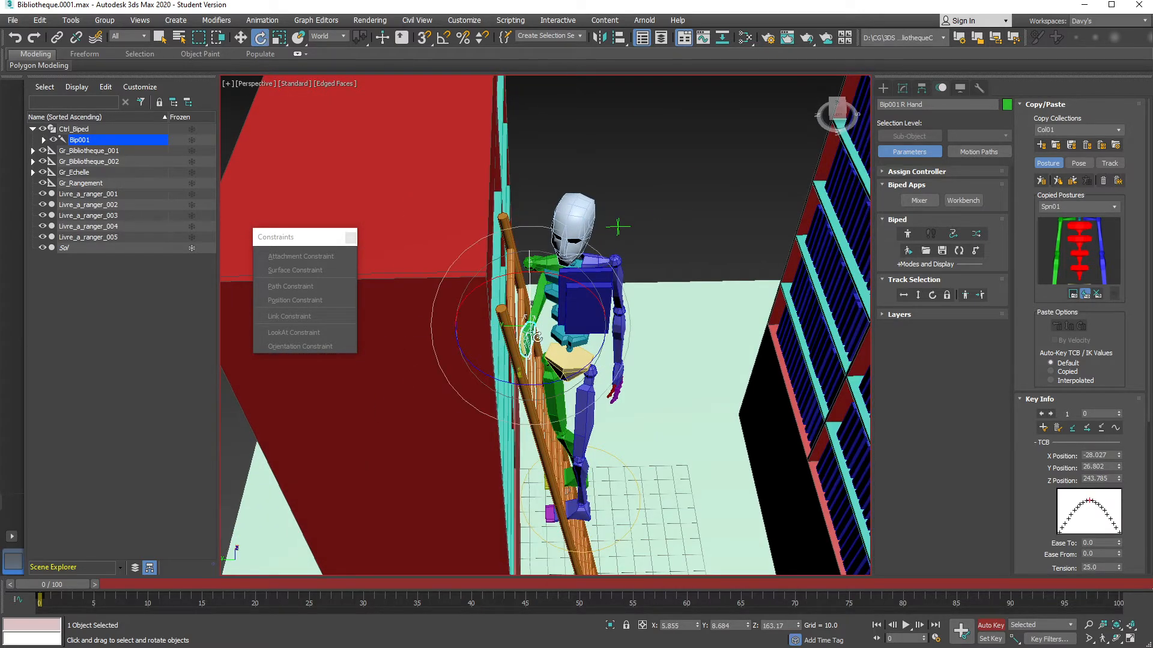
{"action": "left_click", "coordinate": [542, 309]}
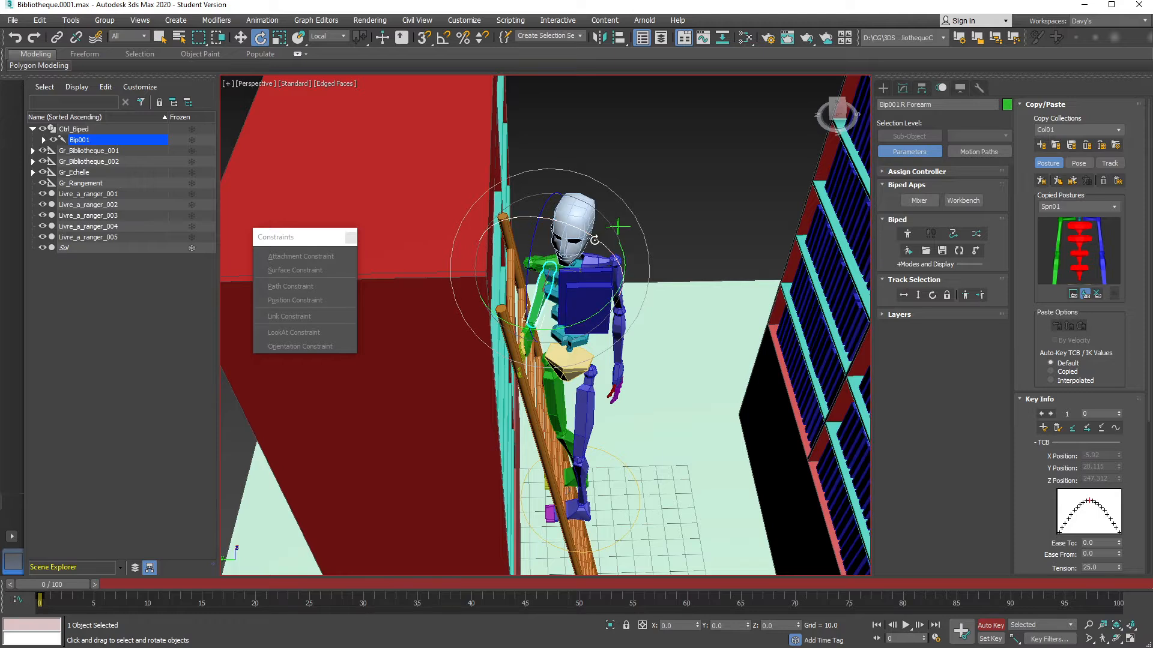
{"action": "left_click_drag", "start_coordinate": [584, 233], "coordinate": [601, 242]}
Move the left hand up and forward along the World axes so it reaches the ladder's rail beneath the books
{"action": "middle_click_drag", "start_coordinate": [666, 354], "coordinate": [598, 317], "text": "alt"}
{"action": "left_click", "coordinate": [571, 423]}
{"action": "key", "text": "w"}
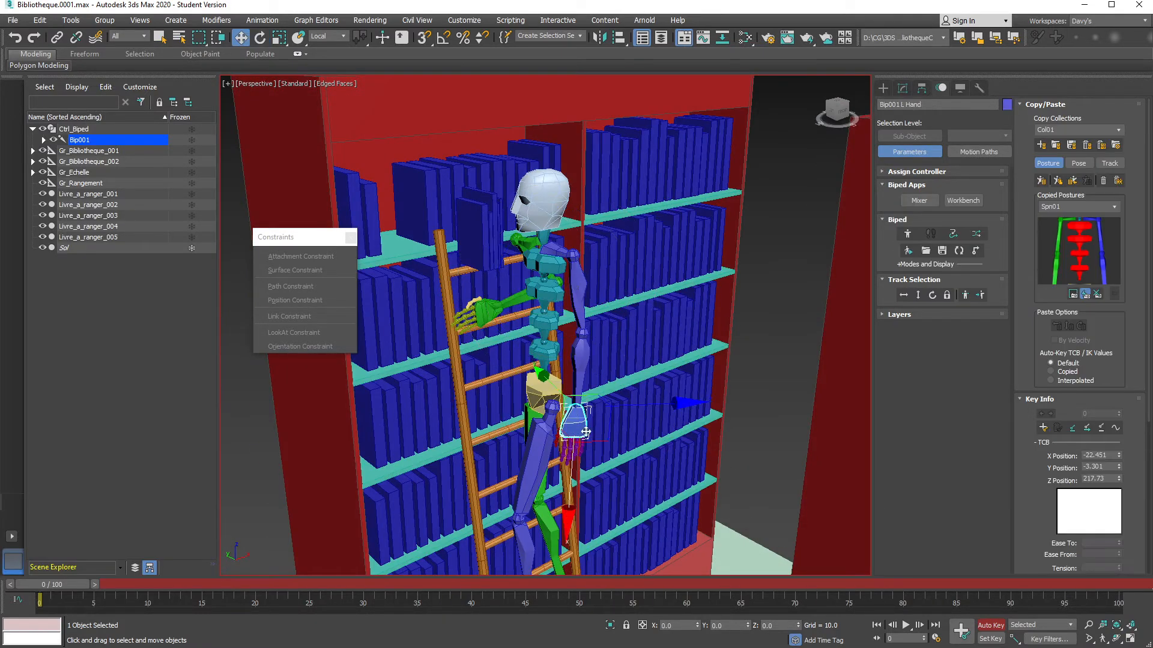
{"action": "right_click", "coordinate": [622, 315], "text": "alt"}
{"action": "left_click", "coordinate": [647, 247]}
{"action": "left_click_drag", "start_coordinate": [598, 363], "coordinate": [513, 309]}
{"action": "middle_click_drag", "start_coordinate": [515, 313], "coordinate": [607, 390], "text": "alt"}
{"action": "left_click_drag", "start_coordinate": [423, 395], "coordinate": [372, 396]}
{"action": "middle_click_drag", "start_coordinate": [559, 366], "coordinate": [457, 400], "text": "alt"}
{"action": "left_click_drag", "start_coordinate": [504, 365], "coordinate": [534, 361]}
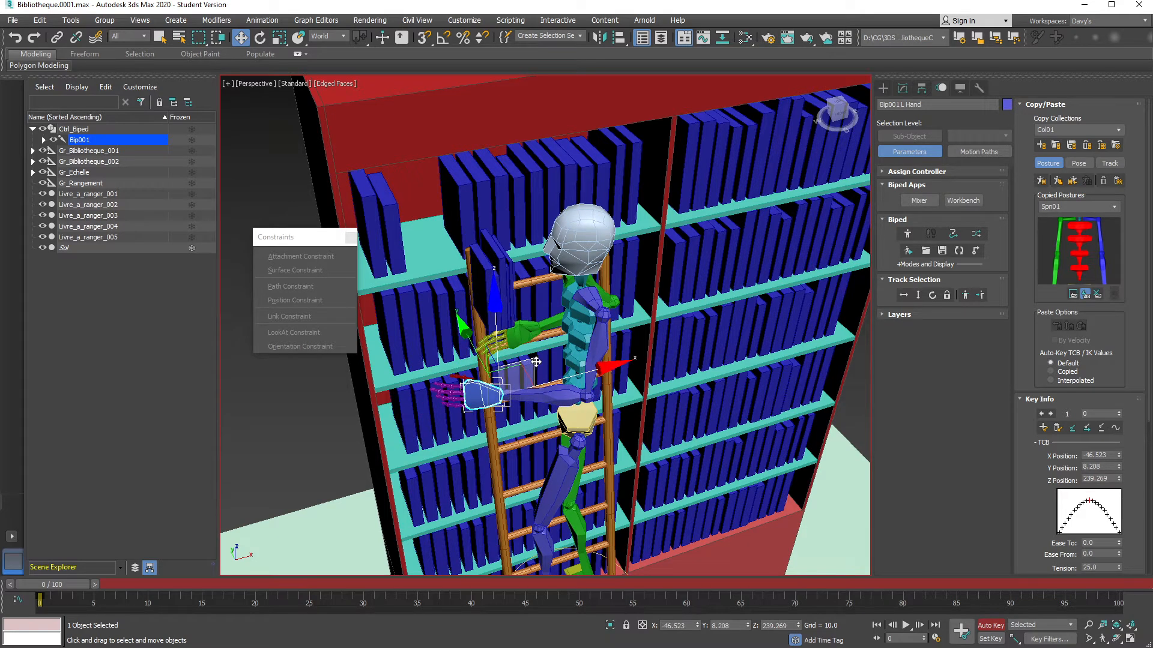
Rotate the left hand in the Local coordinate system so its fingers point upward below the stack of books
{"action": "middle_click_drag", "start_coordinate": [485, 397], "coordinate": [578, 386], "text": "alt"}
{"action": "right_click", "coordinate": [579, 267], "text": "alt"}
{"action": "left_click", "coordinate": [593, 259]}
{"action": "scroll", "coordinate": [525, 427], "scroll_direction": "up", "scroll_amount": 3}
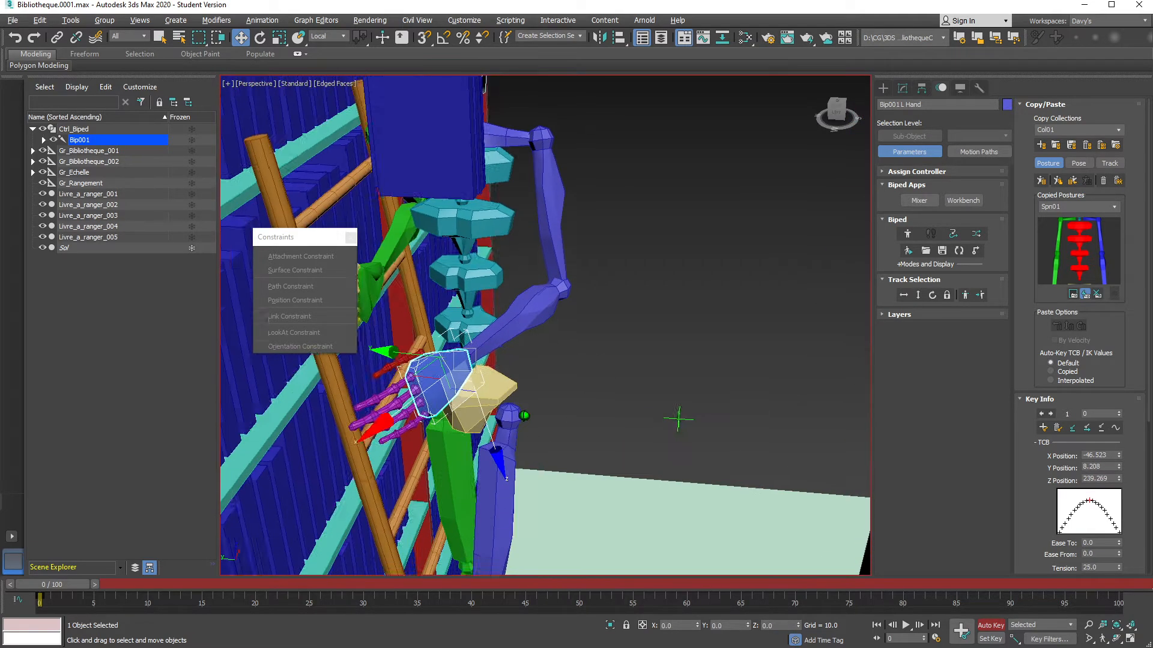
{"action": "middle_click_drag", "start_coordinate": [524, 415], "coordinate": [578, 430]}
{"action": "key", "text": "e"}
{"action": "left_click_drag", "start_coordinate": [559, 332], "coordinate": [622, 422]}
{"action": "left_click_drag", "start_coordinate": [500, 338], "coordinate": [551, 296]}
{"action": "mouse_move", "coordinate": [551, 296]}
{"action": "middle_mouse_down", "text": "alt"}
{"action": "mouse_move", "coordinate": [592, 367]}
{"action": "mouse_move", "coordinate": [508, 367]}
{"action": "mouse_move", "coordinate": [545, 381]}
{"action": "mouse_move", "coordinate": [530, 356]}
{"action": "middle_mouse_up", "text": "alt"}
{"action": "middle_click_drag", "start_coordinate": [493, 226], "coordinate": [468, 210], "text": "alt"}
{"action": "left_click_drag", "start_coordinate": [447, 149], "coordinate": [413, 239]}
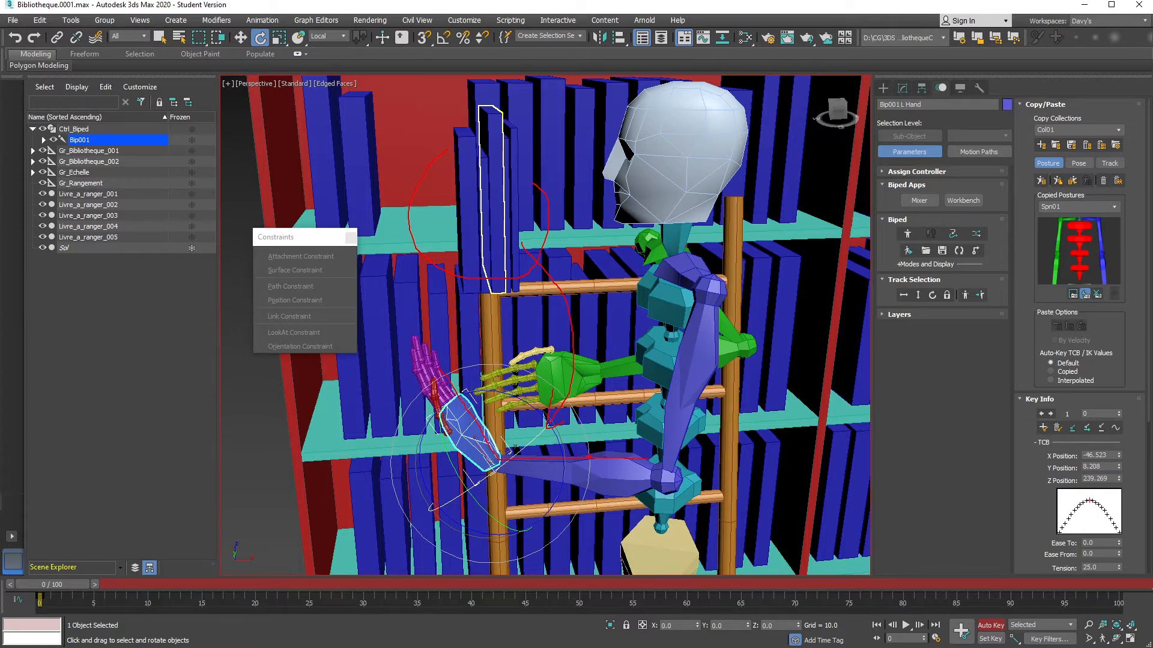
Move the Constraints window aside and reposition the book Livre_a_ranger_005 in the stack beside the ladder
{"action": "middle_click_drag", "start_coordinate": [502, 131], "coordinate": [510, 192], "text": "alt"}
{"action": "left_click_drag", "start_coordinate": [319, 241], "coordinate": [218, 324]}
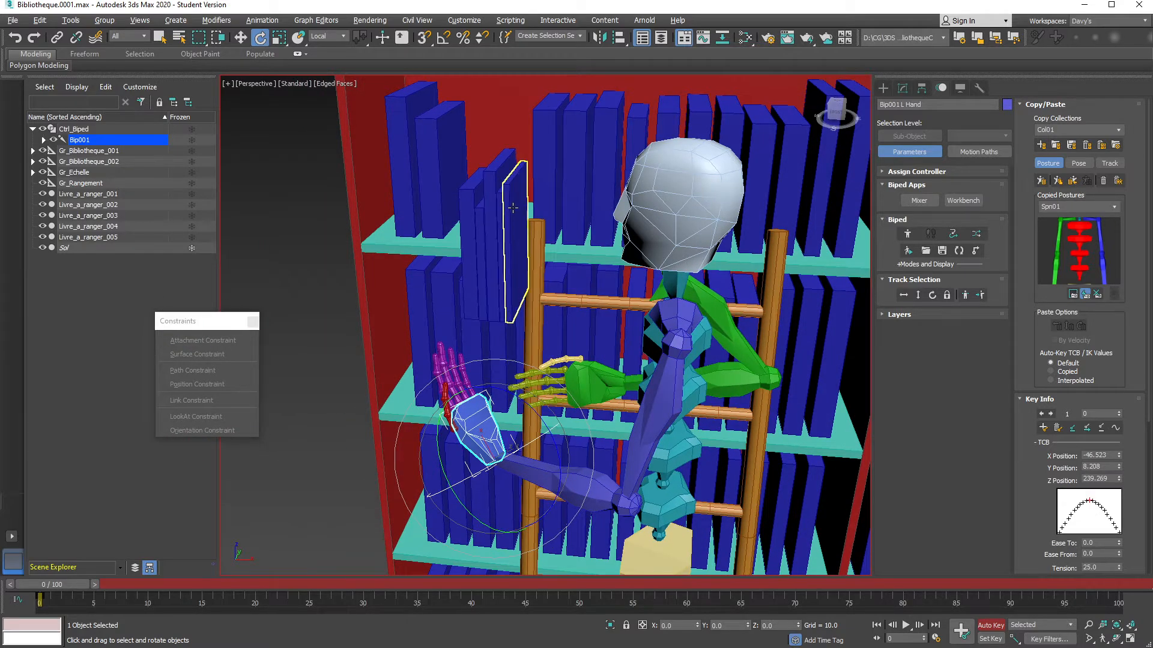
{"action": "left_click", "coordinate": [513, 208]}
{"action": "key", "text": "w"}
{"action": "mouse_move", "coordinate": [549, 264]}
{"action": "left_mouse_down"}
{"action": "mouse_move", "coordinate": [568, 292]}
{"action": "mouse_move", "coordinate": [545, 279]}
{"action": "left_mouse_up"}
{"action": "middle_click_drag", "start_coordinate": [545, 279], "coordinate": [368, 273], "text": "alt"}
{"action": "scroll", "coordinate": [543, 285], "scroll_direction": "down", "scroll_amount": 2}
{"action": "scroll", "coordinate": [572, 255], "scroll_direction": "down", "scroll_amount": 3}
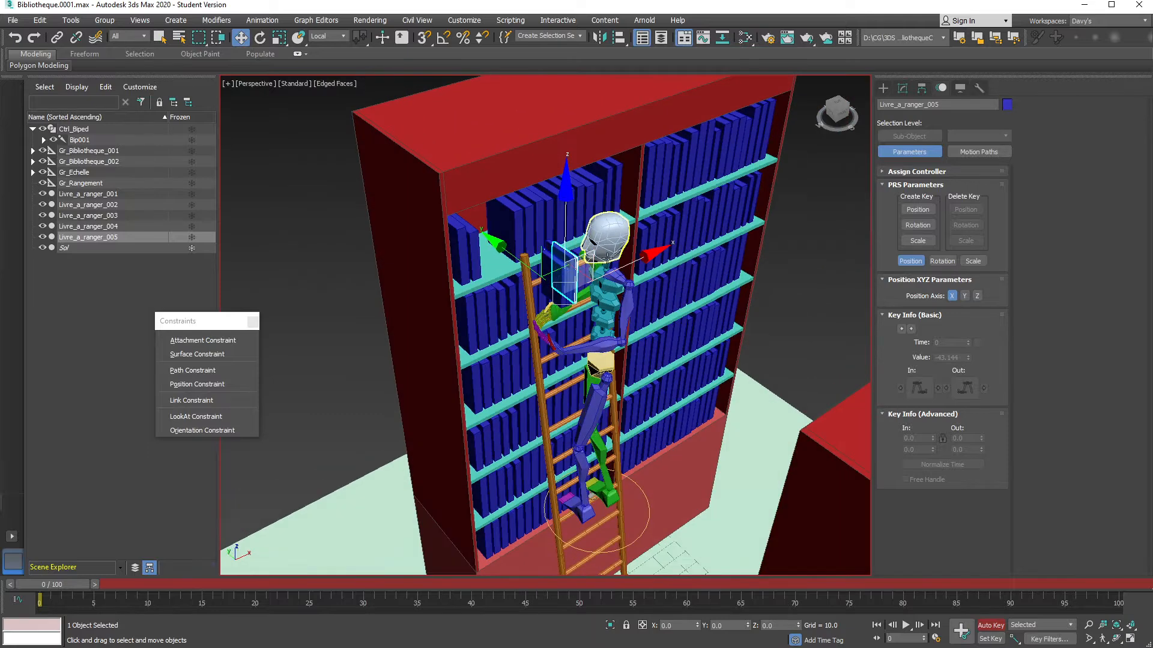
{"action": "left_click", "coordinate": [365, 272]}
{"action": "scroll", "coordinate": [541, 274], "scroll_direction": "up", "scroll_amount": 10}
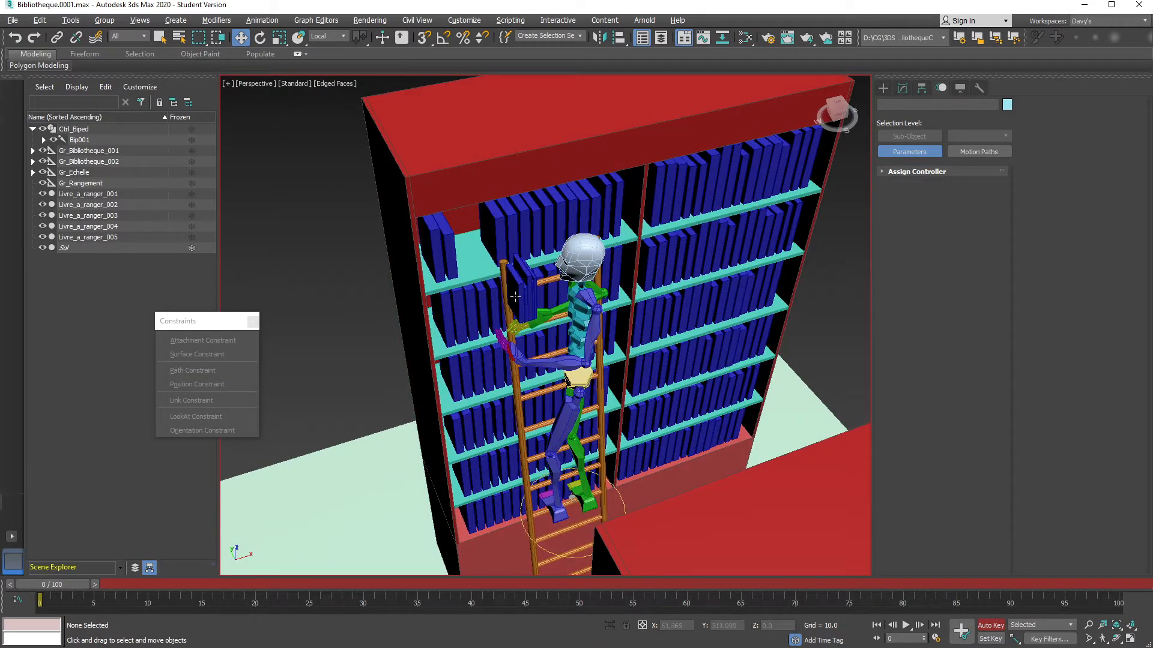
{"action": "scroll", "coordinate": [541, 274], "scroll_direction": "down", "scroll_amount": 5}
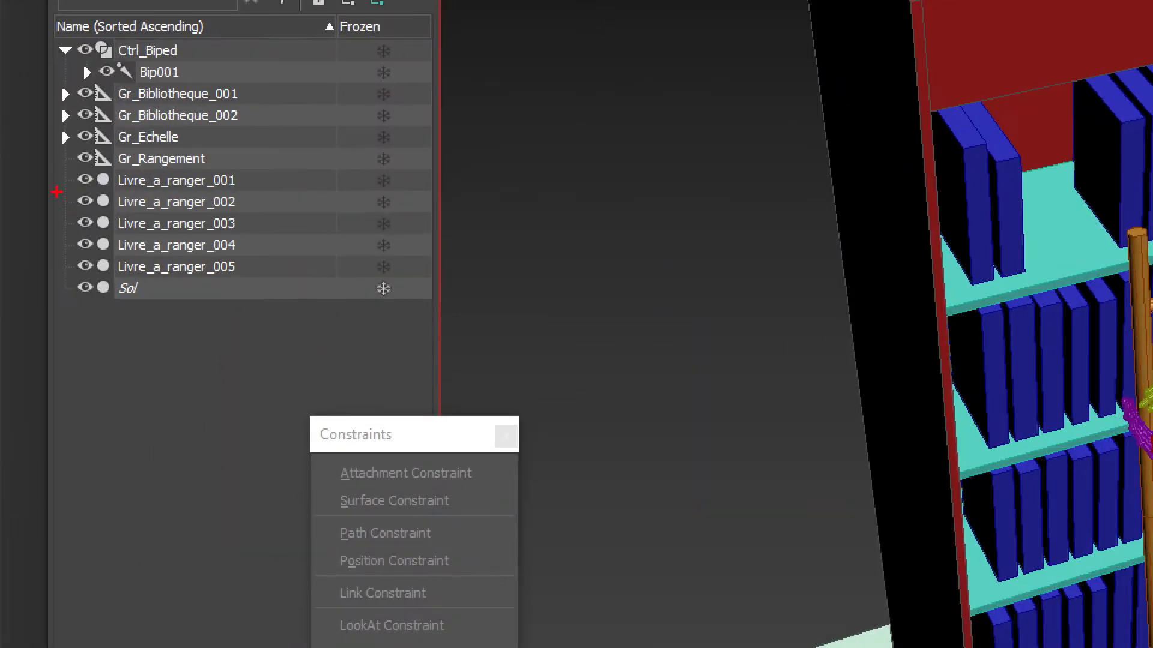
{"action": "mouse_move", "coordinate": [65, 174]}
{"action": "left_mouse_down", "text": "ctrl"}
{"action": "mouse_move", "coordinate": [191, 252]}
{"action": "mouse_move", "coordinate": [276, 281]}
{"action": "left_mouse_up", "text": "ctrl"}
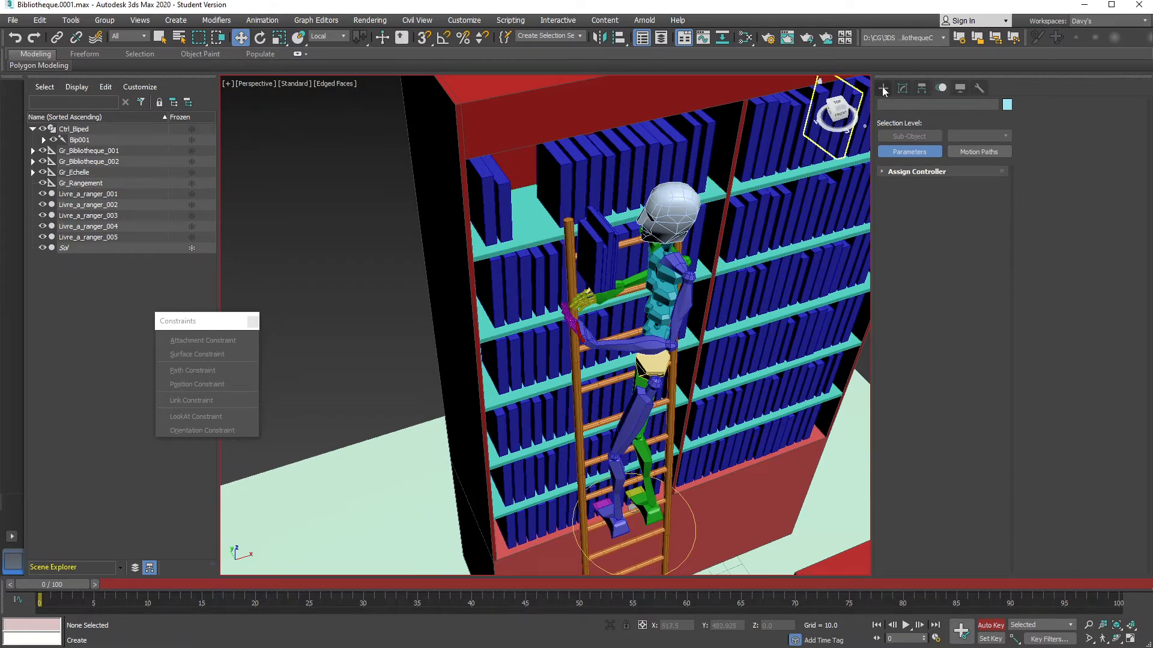
Create a Point helper with a size 20 box display and place it on the floor near the bookcase's corner
{"action": "left_click", "coordinate": [883, 88]}
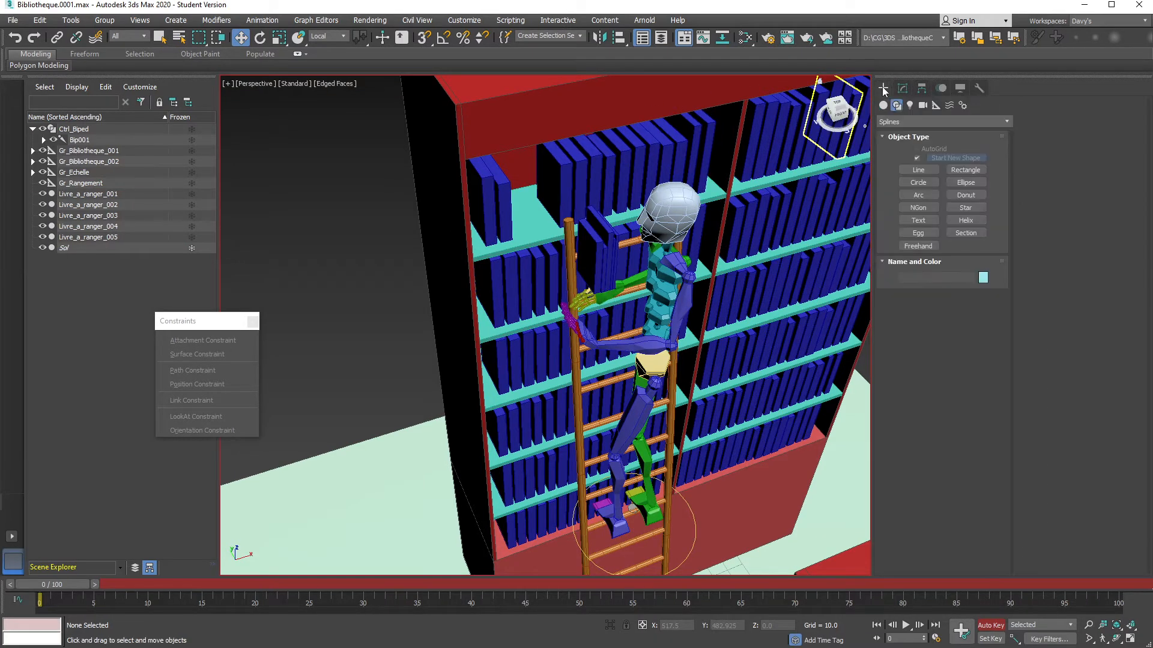
{"action": "left_click", "coordinate": [935, 106]}
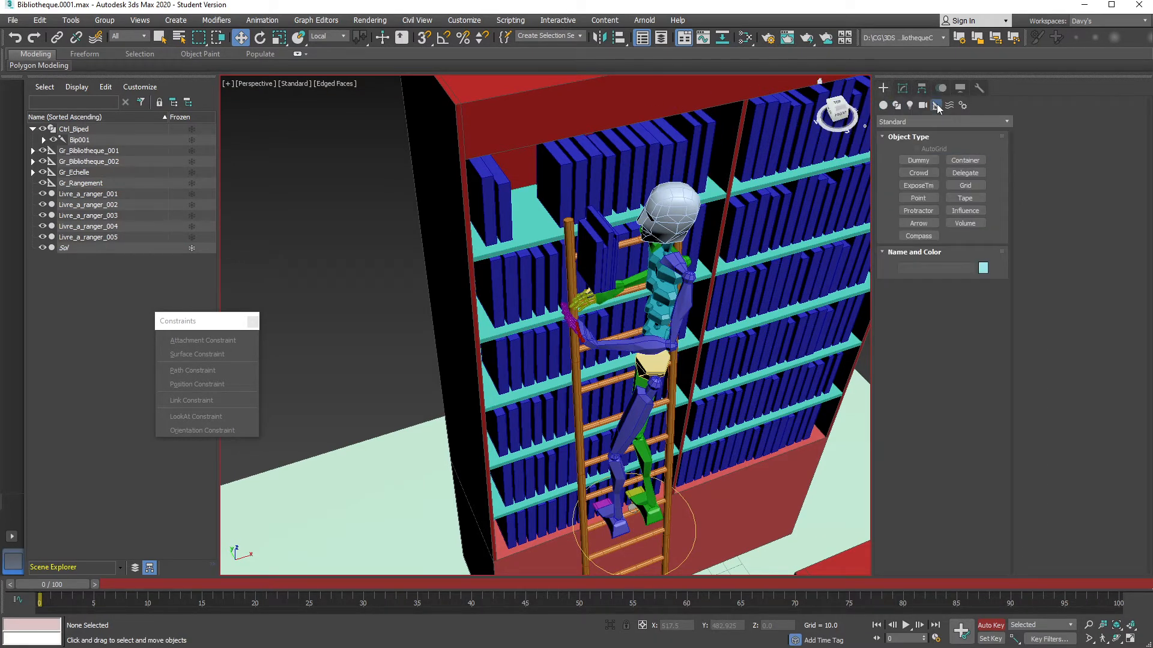
{"action": "left_click", "coordinate": [926, 197]}
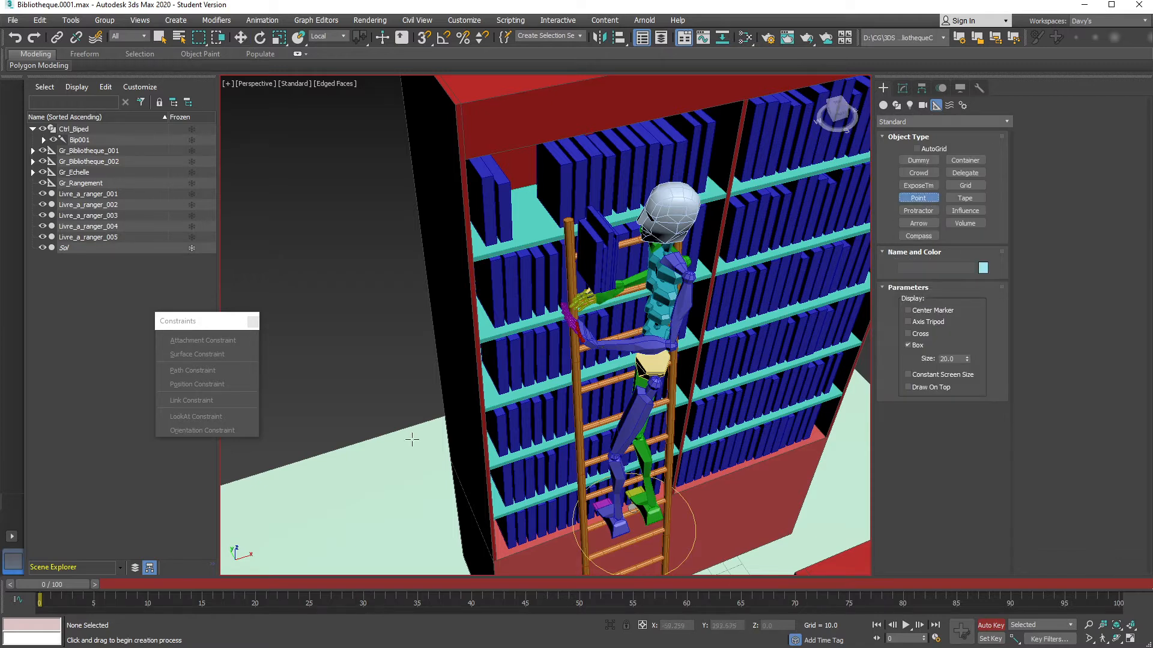
{"action": "scroll", "coordinate": [409, 436], "scroll_direction": "down", "scroll_amount": 3}
{"action": "middle_click_drag", "start_coordinate": [410, 437], "coordinate": [476, 368]}
{"action": "middle_click_drag", "start_coordinate": [445, 434], "coordinate": [479, 382], "text": "alt"}
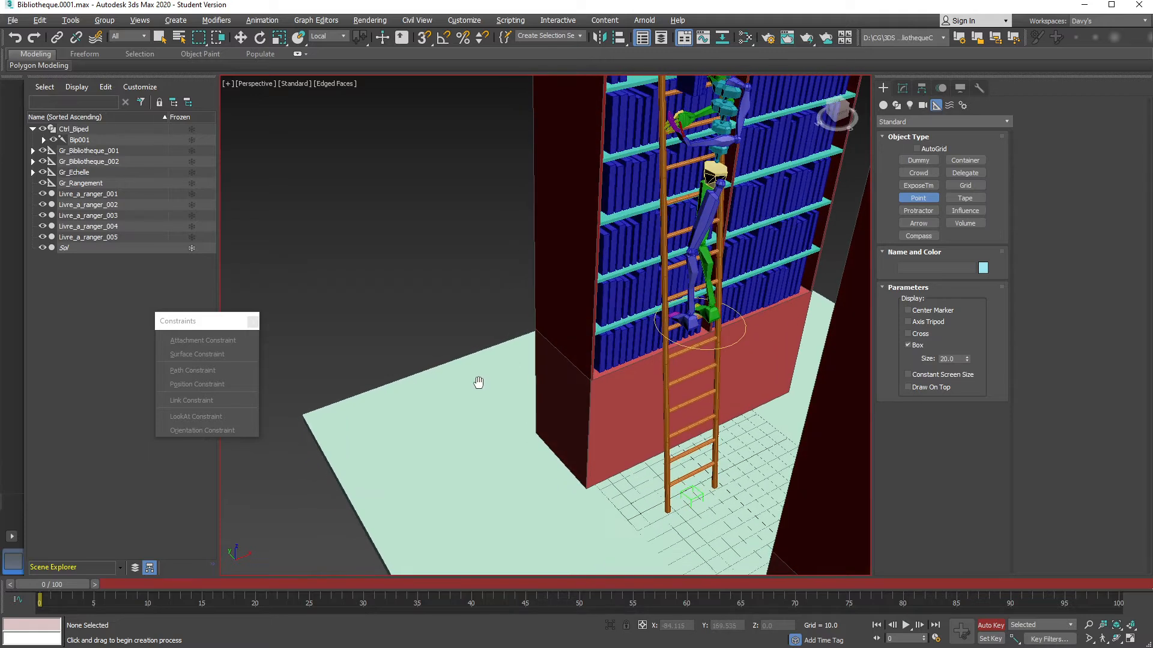
{"action": "left_click", "coordinate": [397, 361]}
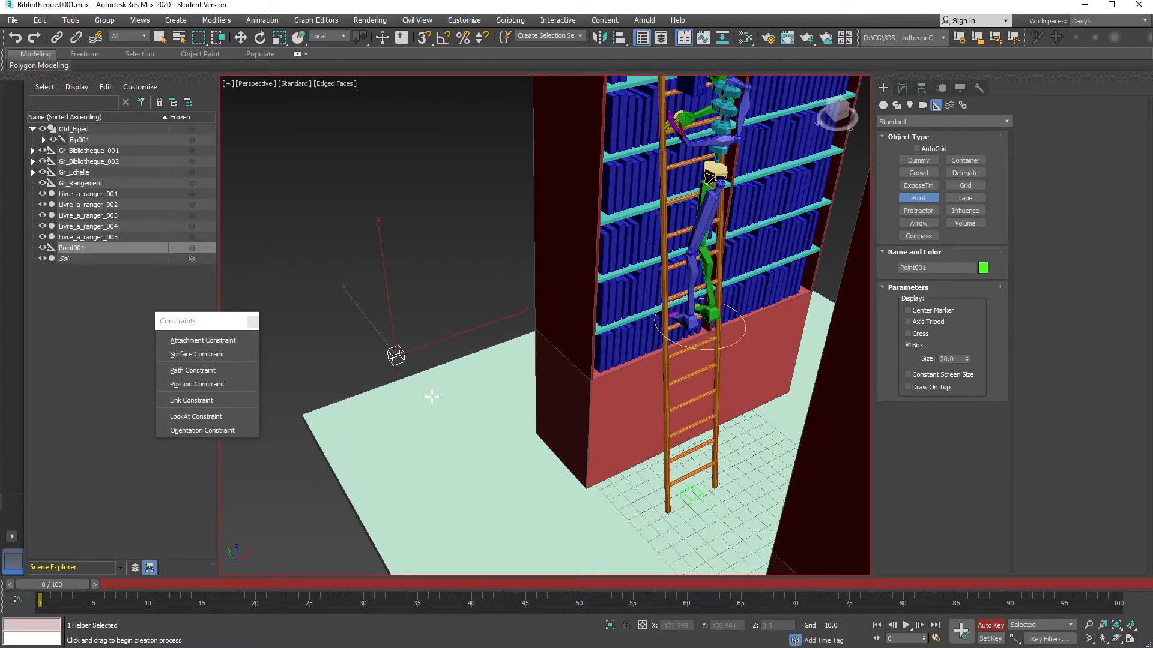
{"action": "key", "text": "w"}
{"action": "left_click_drag", "start_coordinate": [379, 300], "coordinate": [538, 437]}
{"action": "scroll", "coordinate": [528, 441], "scroll_direction": "up", "scroll_amount": 8}
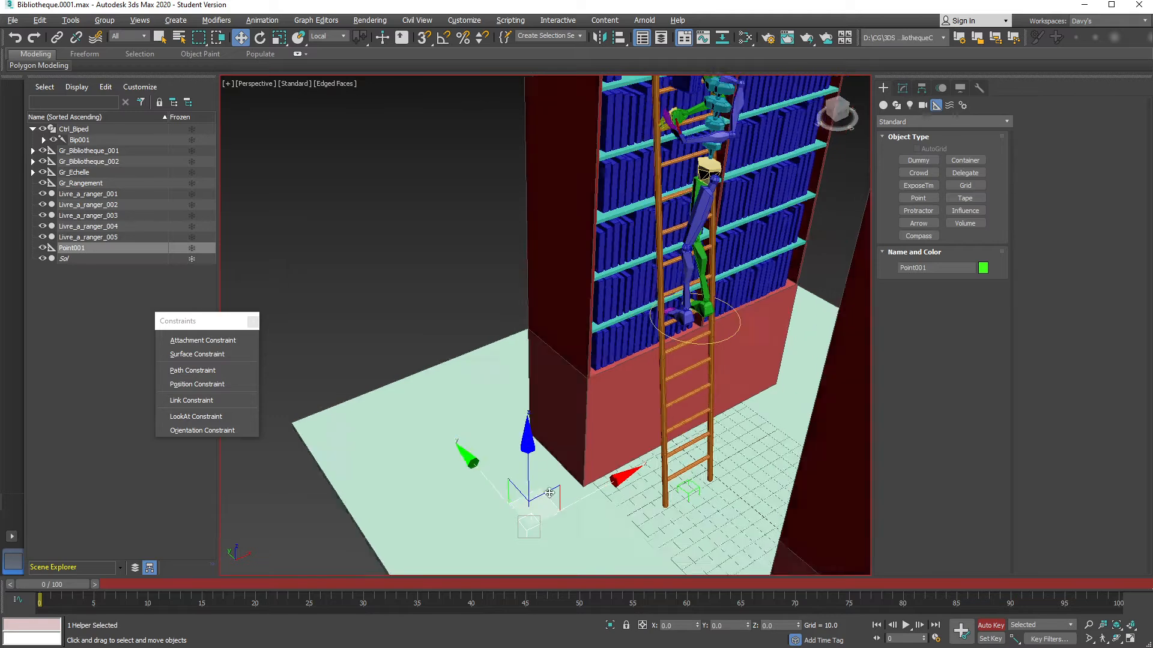
{"action": "scroll", "coordinate": [557, 439], "scroll_direction": "up", "scroll_amount": 3}
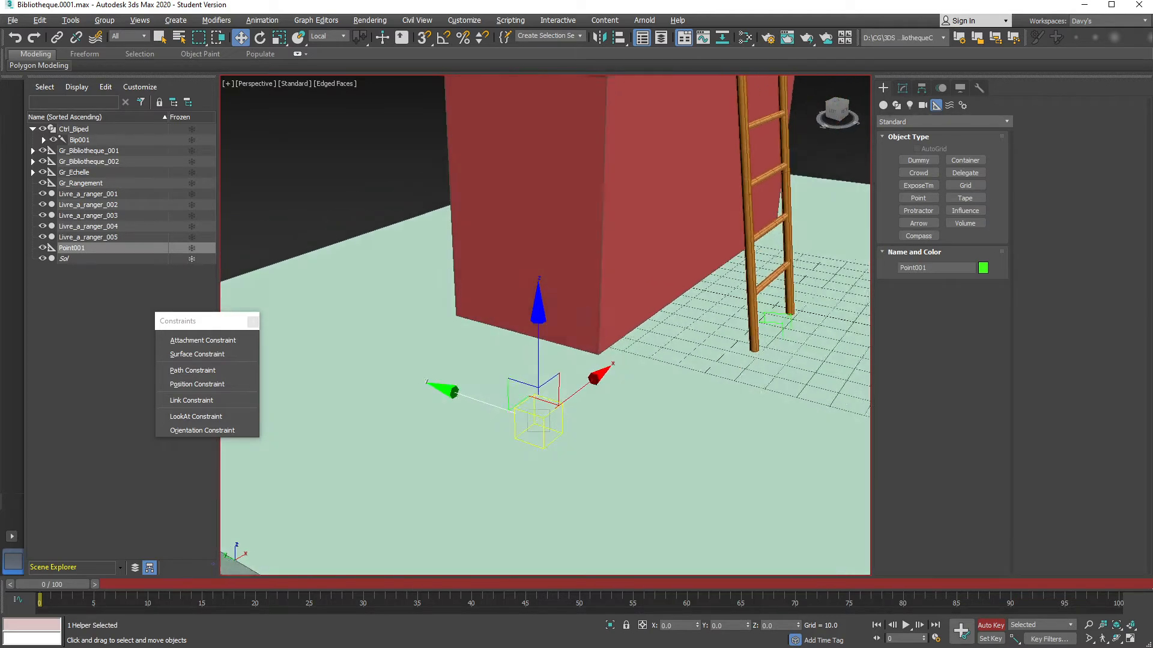
Set the Point001 helper to display only as a Cross, with Box, Axis Tripod and Center Marker off
{"action": "left_click", "coordinate": [902, 90]}
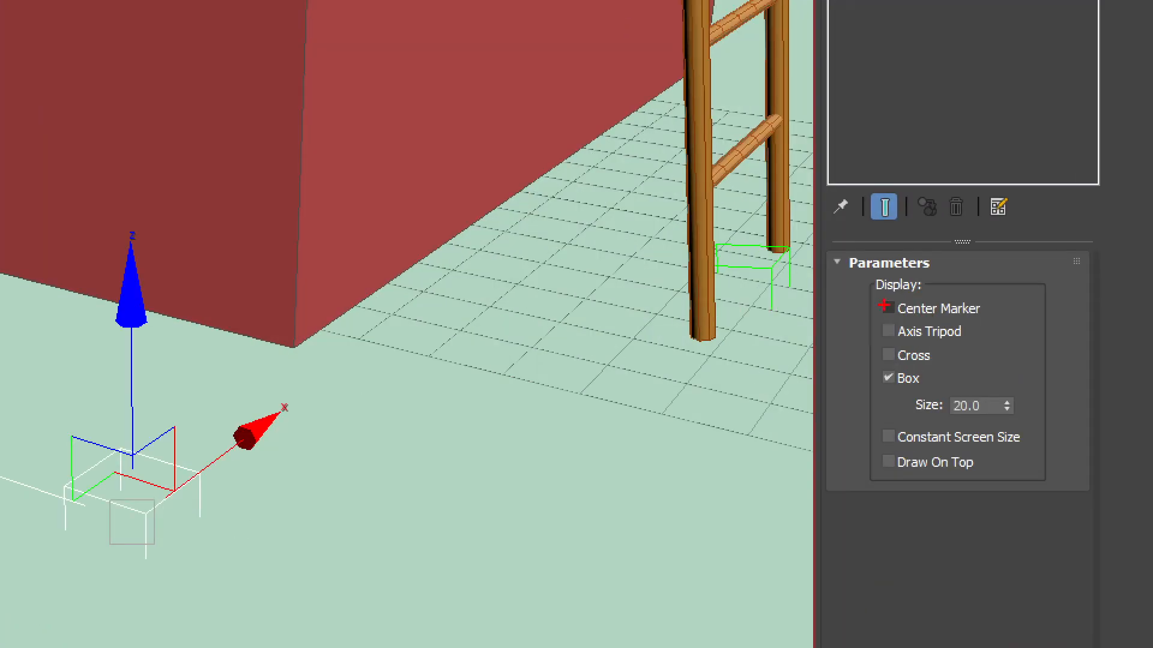
{"action": "mouse_move", "coordinate": [881, 285]}
{"action": "left_mouse_down"}
{"action": "mouse_move", "coordinate": [858, 353]}
{"action": "mouse_move", "coordinate": [924, 404]}
{"action": "mouse_move", "coordinate": [929, 286]}
{"action": "left_mouse_up"}
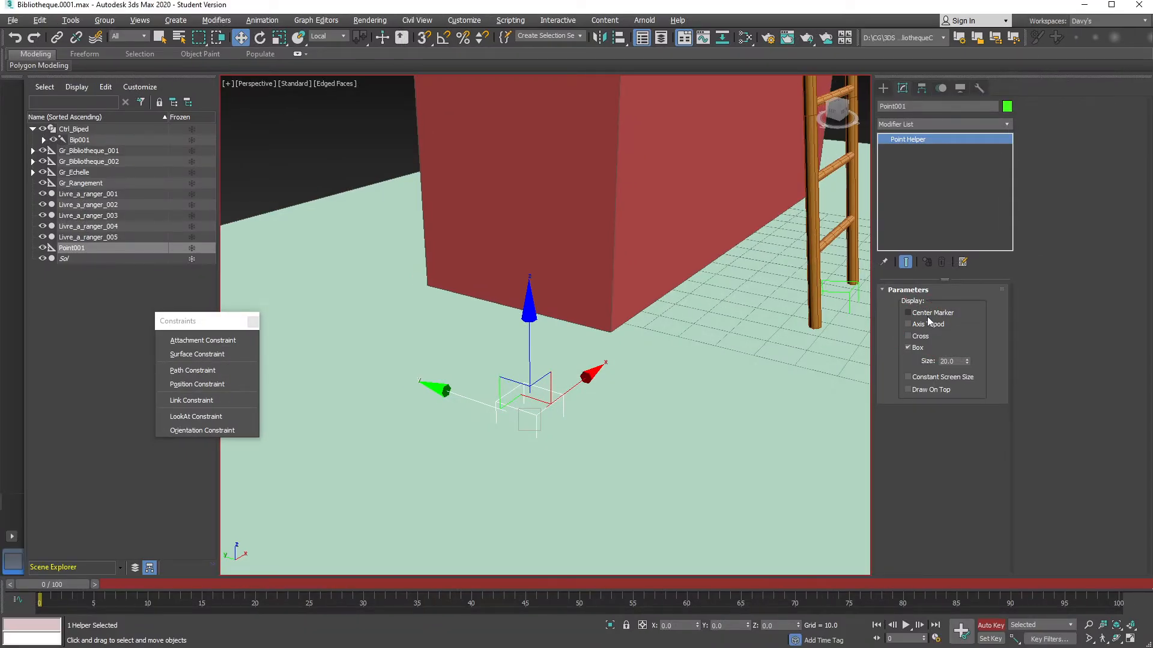
{"action": "left_click", "coordinate": [908, 348]}
{"action": "left_click", "coordinate": [908, 337]}
{"action": "left_click", "coordinate": [908, 324]}
{"action": "left_click", "coordinate": [908, 313]}
Raise Point001 from the floor and bring it to the upper end of the ladder near the biped's hands
{"action": "middle_click_drag", "start_coordinate": [673, 330], "coordinate": [522, 425], "text": "alt"}
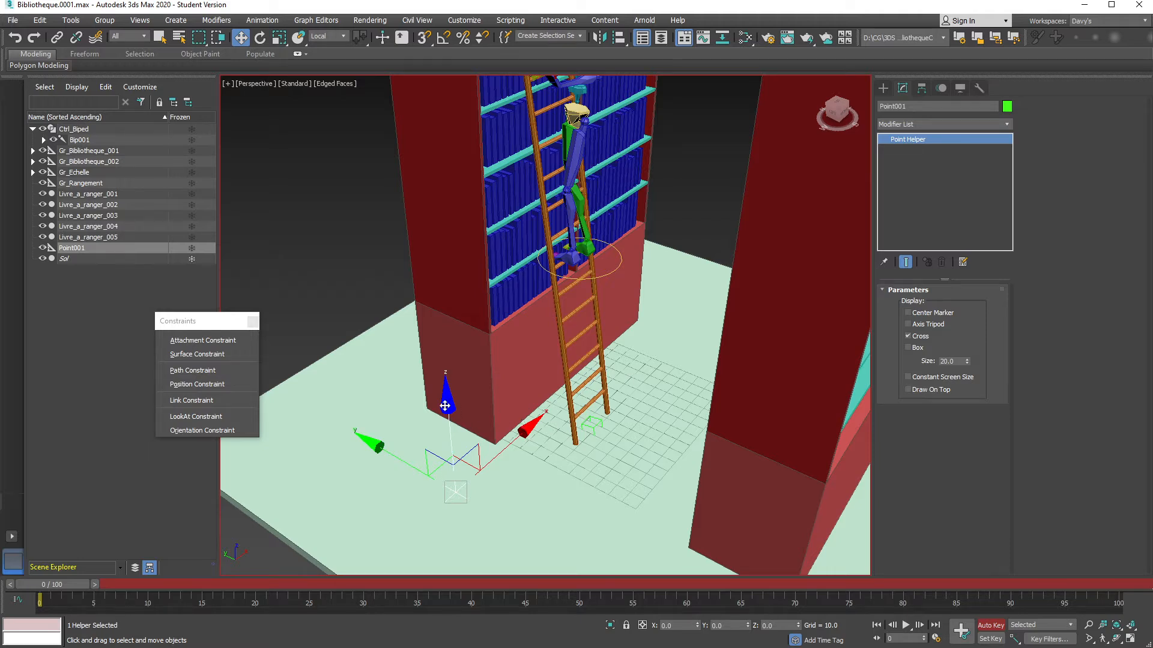
{"action": "left_click_drag", "start_coordinate": [445, 406], "coordinate": [402, 174]}
{"action": "scroll", "coordinate": [461, 350], "scroll_direction": "up", "scroll_amount": 4}
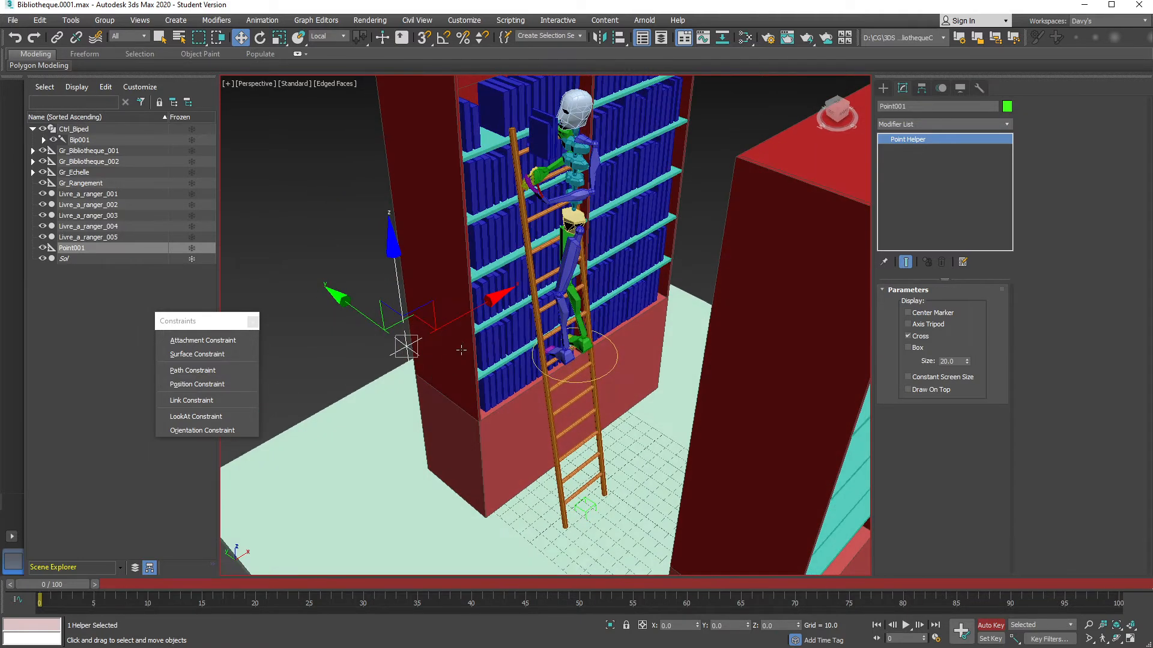
{"action": "scroll", "coordinate": [461, 350], "scroll_direction": "down", "scroll_amount": 3}
{"action": "scroll", "coordinate": [414, 471], "scroll_direction": "up", "scroll_amount": 5}
{"action": "left_click_drag", "start_coordinate": [413, 471], "coordinate": [601, 185]}
{"action": "scroll", "coordinate": [608, 263], "scroll_direction": "up", "scroll_amount": 3}
{"action": "middle_click_drag", "start_coordinate": [605, 236], "coordinate": [567, 363]}
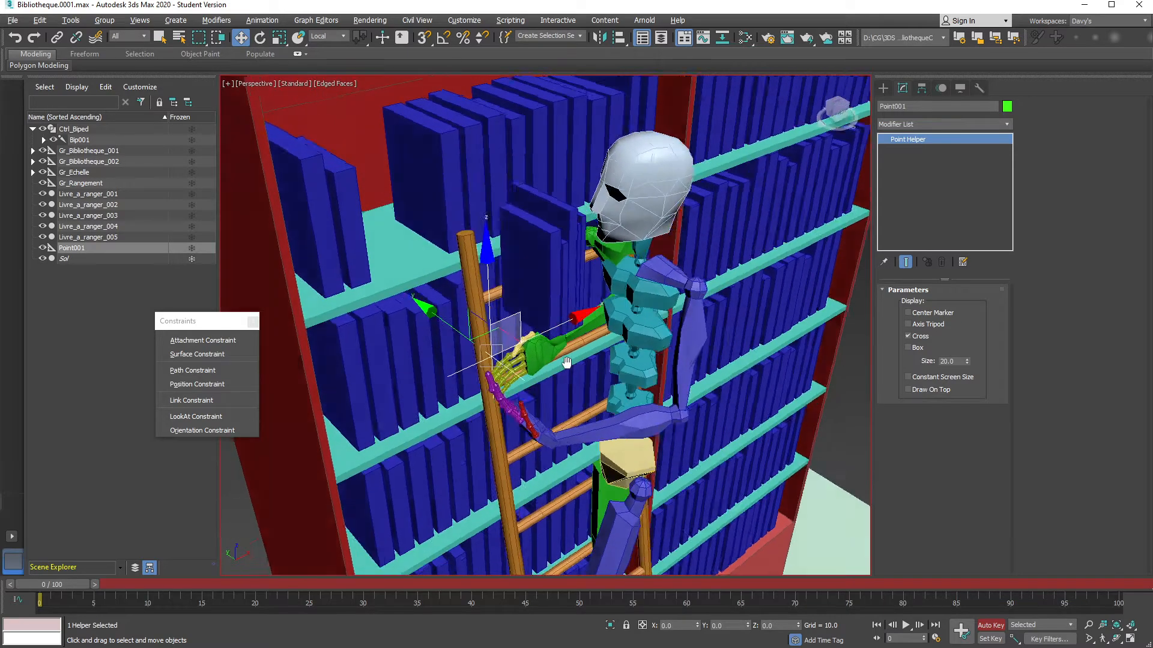
Move Point001 from the biped's hands up to the stack of books waiting to be shelved
{"action": "middle_click_drag", "start_coordinate": [517, 324], "coordinate": [601, 277], "text": "alt"}
{"action": "left_click_drag", "start_coordinate": [461, 321], "coordinate": [550, 188]}
{"action": "middle_click_drag", "start_coordinate": [632, 202], "coordinate": [538, 236], "text": "alt"}
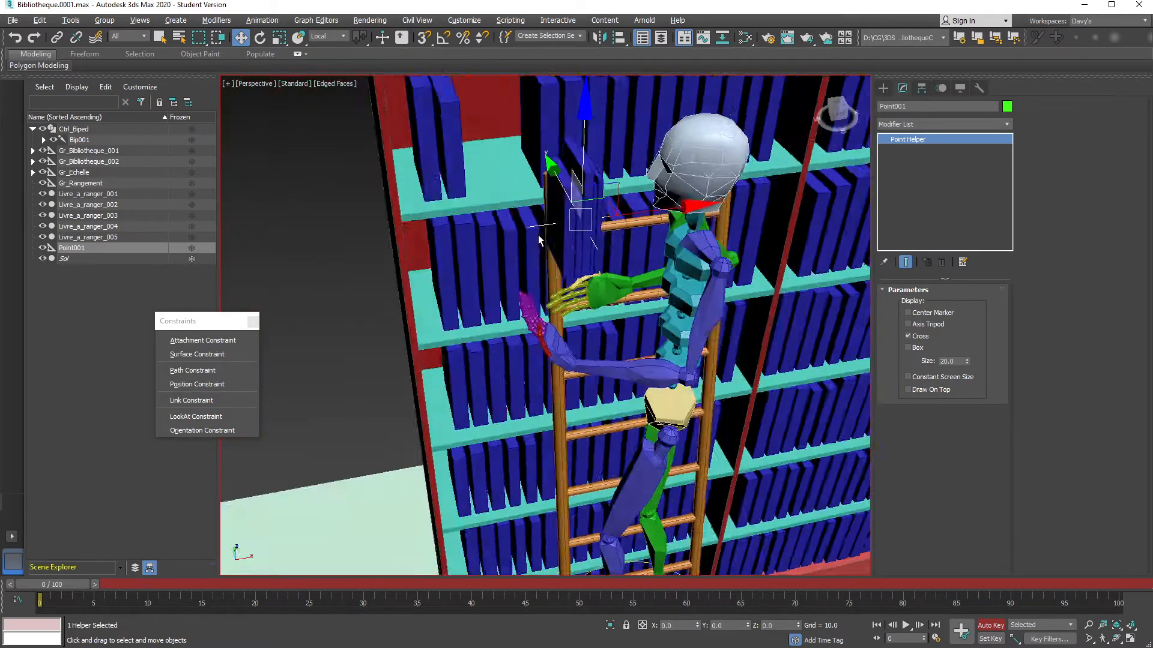
{"action": "scroll", "coordinate": [538, 235], "scroll_direction": "up", "scroll_amount": 3}
{"action": "middle_click_drag", "start_coordinate": [606, 193], "coordinate": [553, 273]}
{"action": "scroll", "coordinate": [564, 298], "scroll_direction": "up", "scroll_amount": 4}
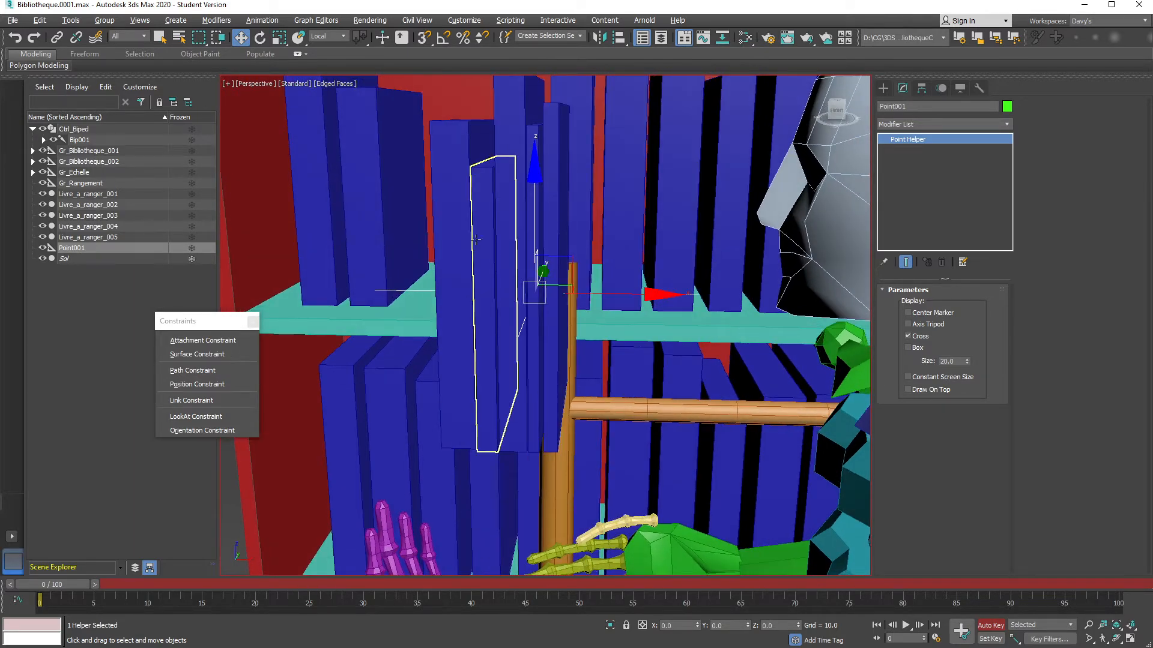
{"action": "middle_click_drag", "start_coordinate": [498, 349], "coordinate": [505, 368], "text": "alt"}
{"action": "left_click", "coordinate": [491, 289]}
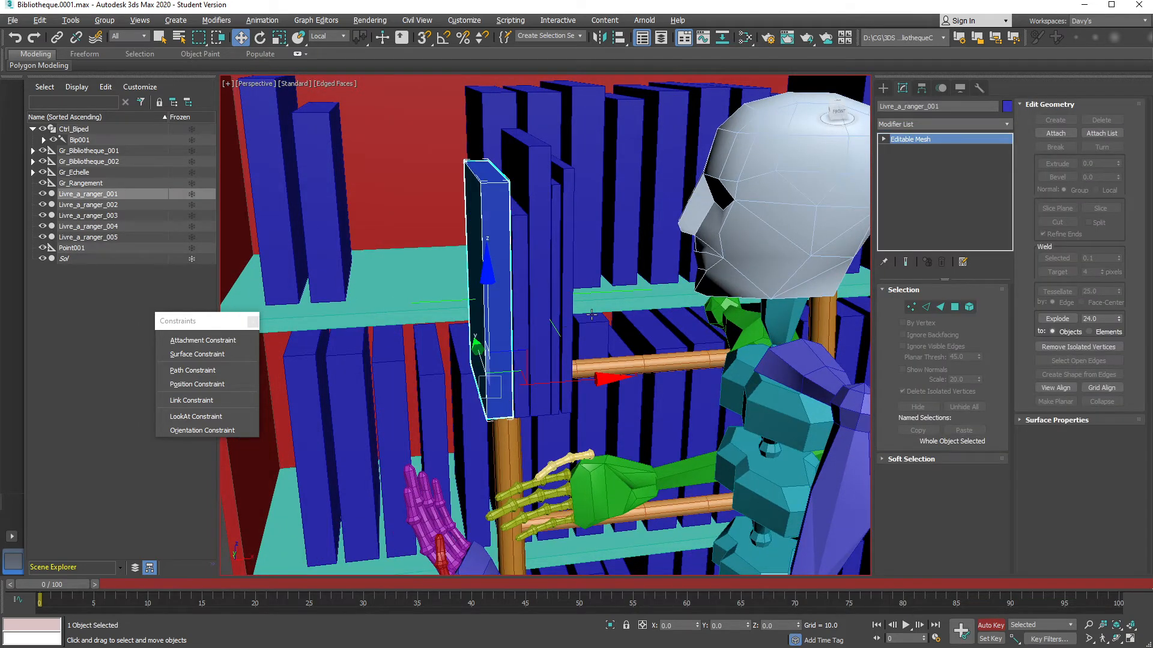
{"action": "scroll", "coordinate": [526, 342], "scroll_direction": "down", "scroll_amount": 4}
{"action": "middle_click_drag", "start_coordinate": [527, 352], "coordinate": [542, 353], "text": "alt"}
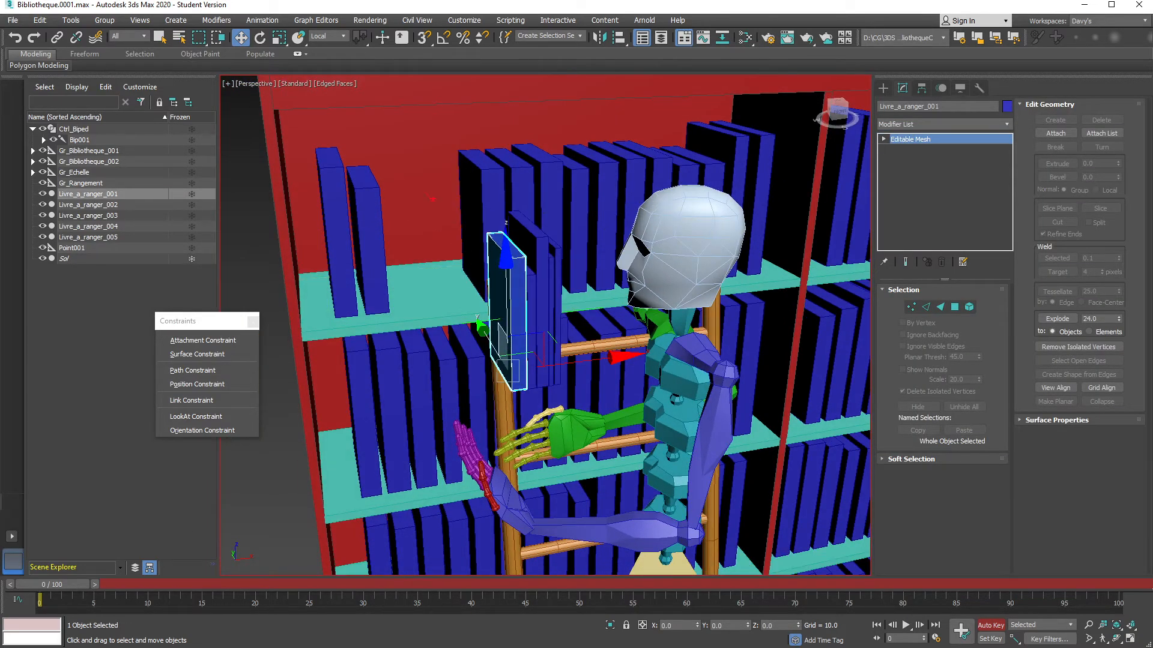
{"action": "left_click_drag", "start_coordinate": [451, 229], "coordinate": [480, 255]}
{"action": "mouse_move", "coordinate": [481, 152]}
{"action": "left_mouse_down"}
{"action": "mouse_move", "coordinate": [559, 390]}
{"action": "mouse_move", "coordinate": [554, 417]}
{"action": "left_mouse_up"}
{"action": "key", "text": "Escape"}
Select the four books Livre_a_ranger_002 to Livre_a_ranger_005, leaving out Livre_a_ranger_001
{"action": "middle_click_drag", "start_coordinate": [546, 273], "coordinate": [511, 238], "text": "alt"}
{"action": "scroll", "coordinate": [518, 265], "scroll_direction": "up", "scroll_amount": 3}
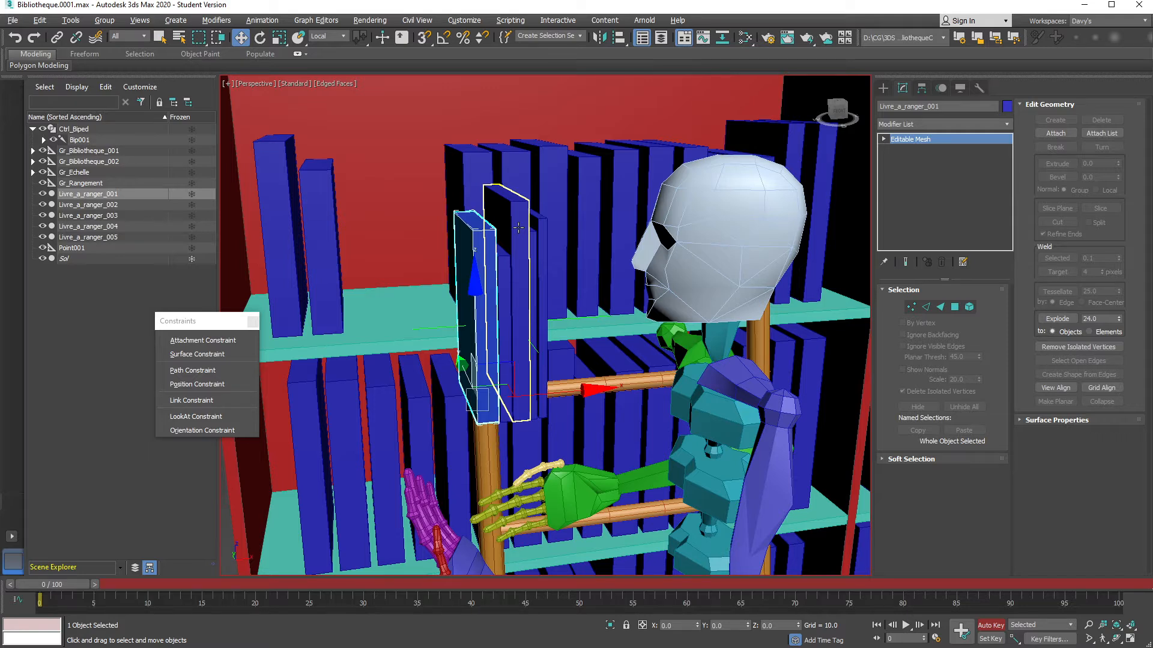
{"action": "left_click", "coordinate": [505, 258]}
{"action": "left_click", "coordinate": [519, 249], "text": "ctrl"}
{"action": "left_click", "coordinate": [535, 250], "text": "ctrl"}
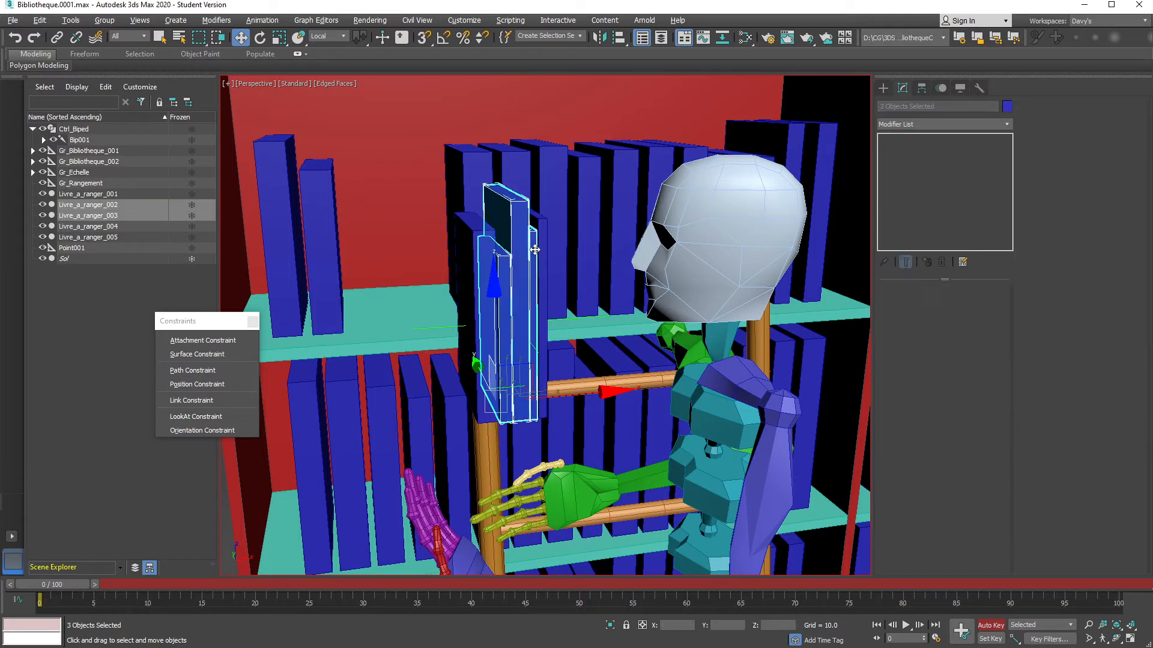
{"action": "left_click", "coordinate": [542, 252], "text": "ctrl"}
{"action": "left_click_drag", "start_coordinate": [421, 179], "coordinate": [527, 126]}
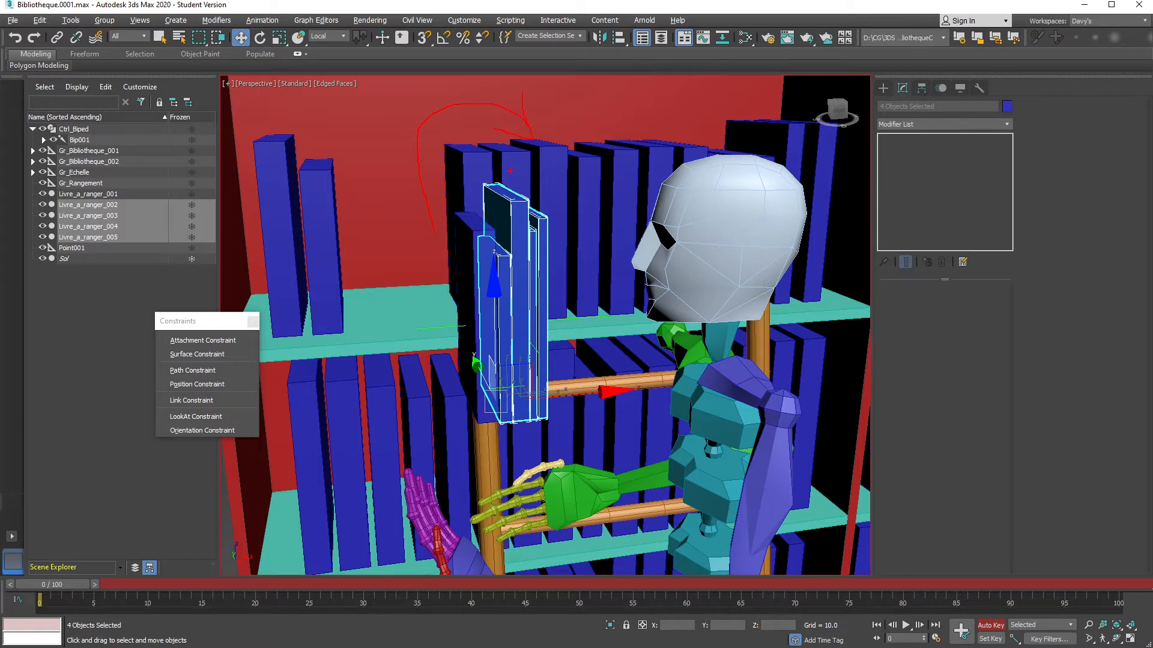
{"action": "key", "text": "Escape"}
Shift Point001 slightly along its Y axis to centre it across the width of the book stack
{"action": "mouse_move", "coordinate": [462, 325]}
{"action": "middle_mouse_down", "text": "alt"}
{"action": "mouse_move", "coordinate": [547, 326]}
{"action": "mouse_move", "coordinate": [468, 304]}
{"action": "mouse_move", "coordinate": [509, 315]}
{"action": "middle_mouse_up", "text": "alt"}
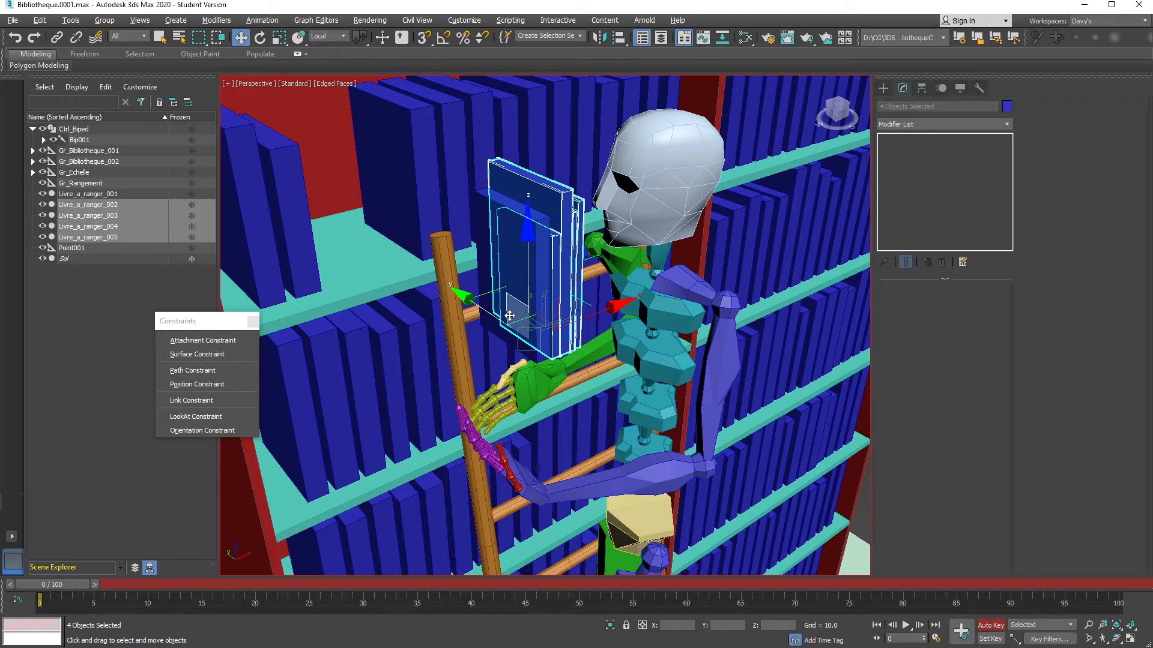
{"action": "middle_click_drag", "start_coordinate": [509, 315], "coordinate": [493, 260], "text": "alt"}
{"action": "left_click", "coordinate": [558, 280]}
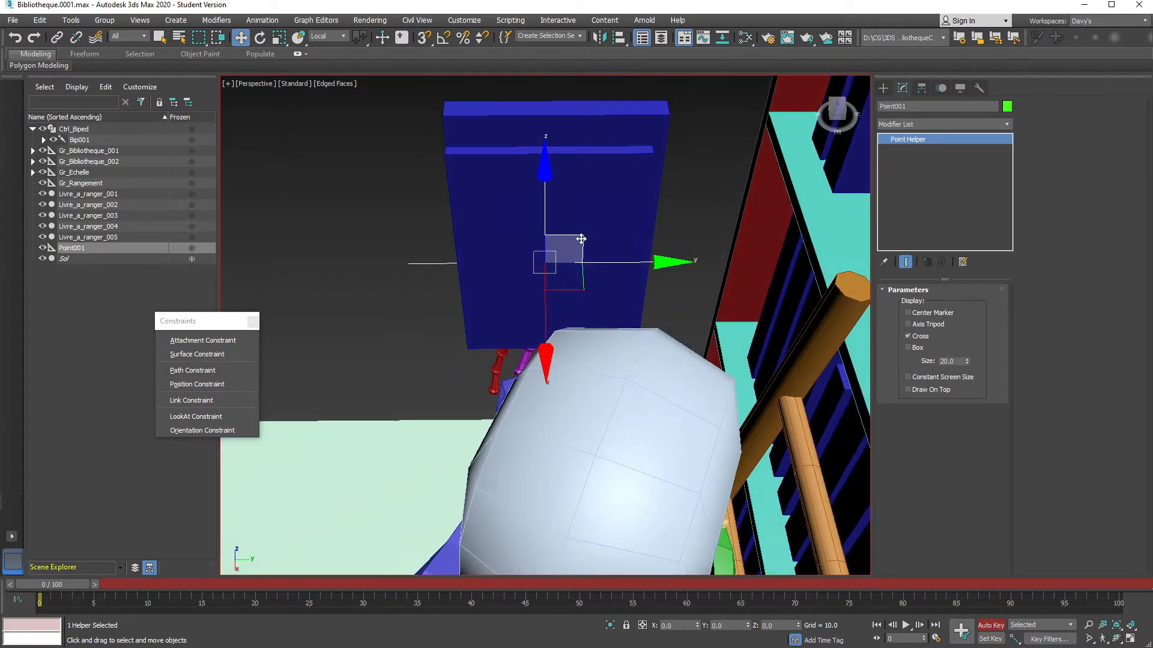
{"action": "left_click_drag", "start_coordinate": [624, 259], "coordinate": [640, 259]}
{"action": "middle_click_drag", "start_coordinate": [410, 257], "coordinate": [498, 239], "text": "alt"}
Go through the group of books that belongs to Point001 by selecting Livre_a_ranger_002 to Livre_a_ranger_005
{"action": "left_click", "coordinate": [531, 226]}
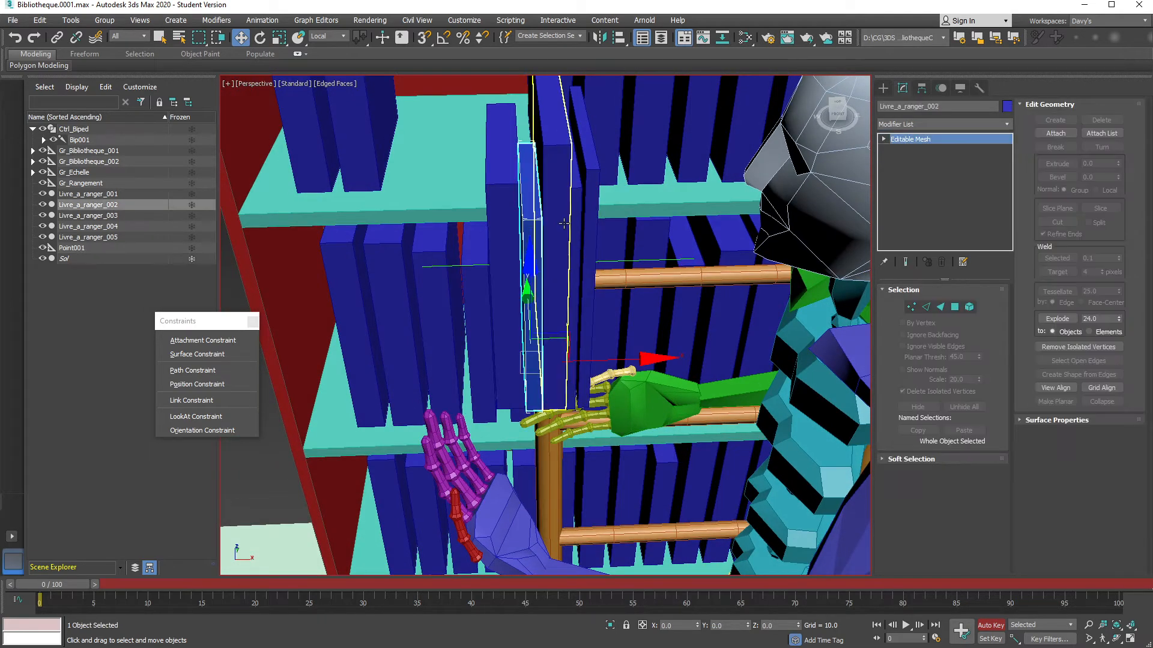
{"action": "left_click", "coordinate": [555, 233], "text": "ctrl"}
{"action": "left_click", "coordinate": [574, 240], "text": "ctrl"}
{"action": "left_click", "coordinate": [590, 248], "text": "ctrl"}
Rename the Point001 helper as H_GrLivreBrasG
{"action": "left_click", "coordinate": [625, 259]}
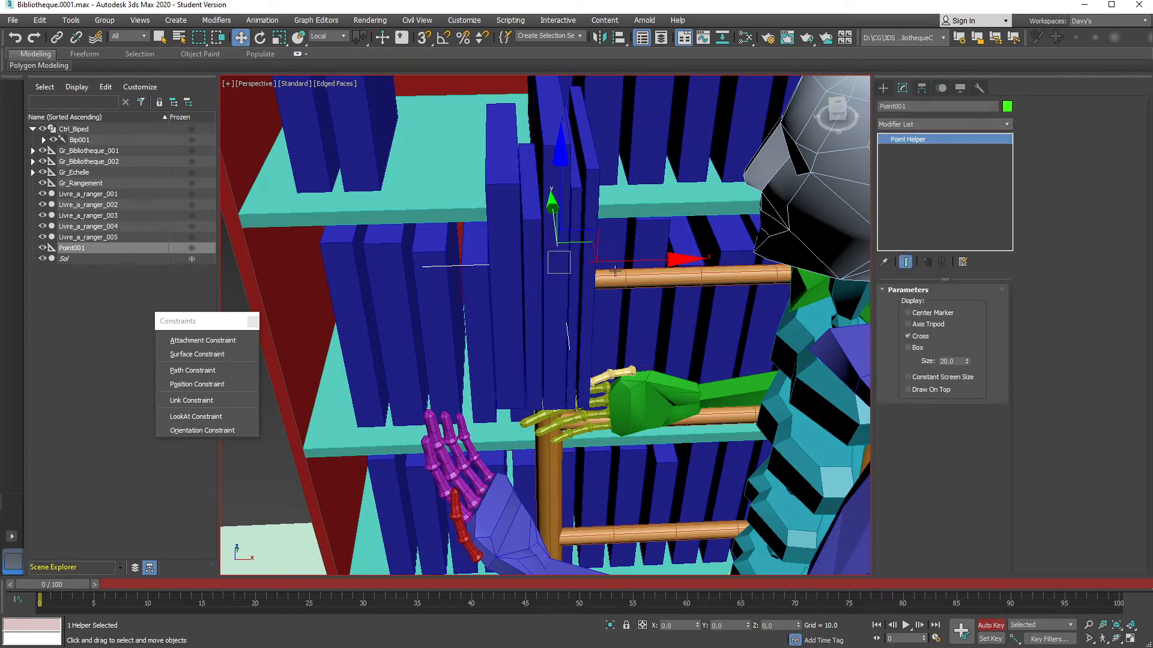
{"action": "middle_click_drag", "start_coordinate": [561, 268], "coordinate": [567, 299], "text": "alt"}
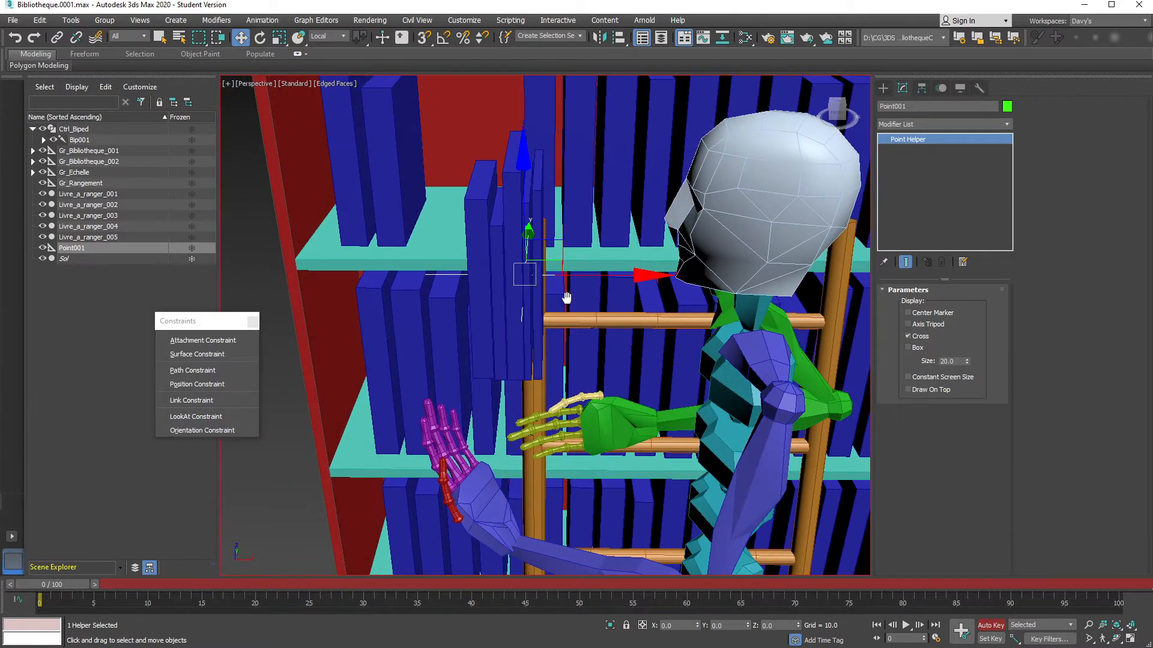
{"action": "left_click", "coordinate": [90, 248]}
{"action": "left_click", "coordinate": [92, 247]}
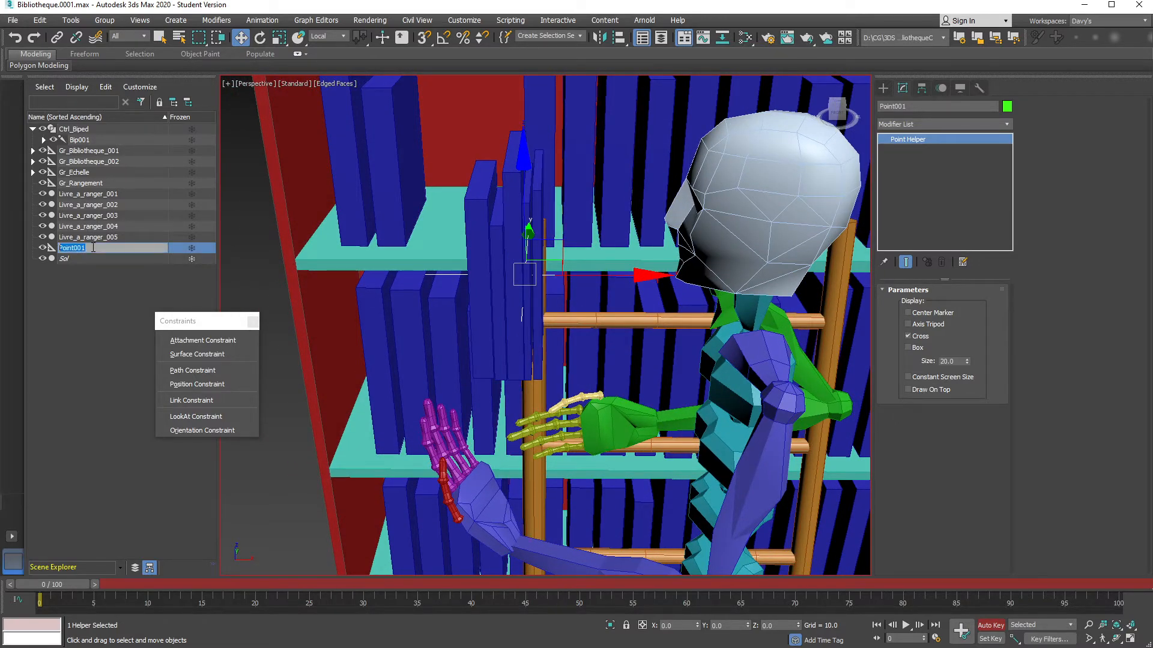
{"action": "type", "text": "H"}
{"action": "type", "text": "_Gou"}
{"action": "type", "text": "rLivre"}
{"action": "type", "text": "Bar"}
{"action": "key", "text": "BackSpace"}
{"action": "key", "text": "BackSpace"}
{"action": "type", "text": "rasG"}
{"action": "key", "text": "Return"}
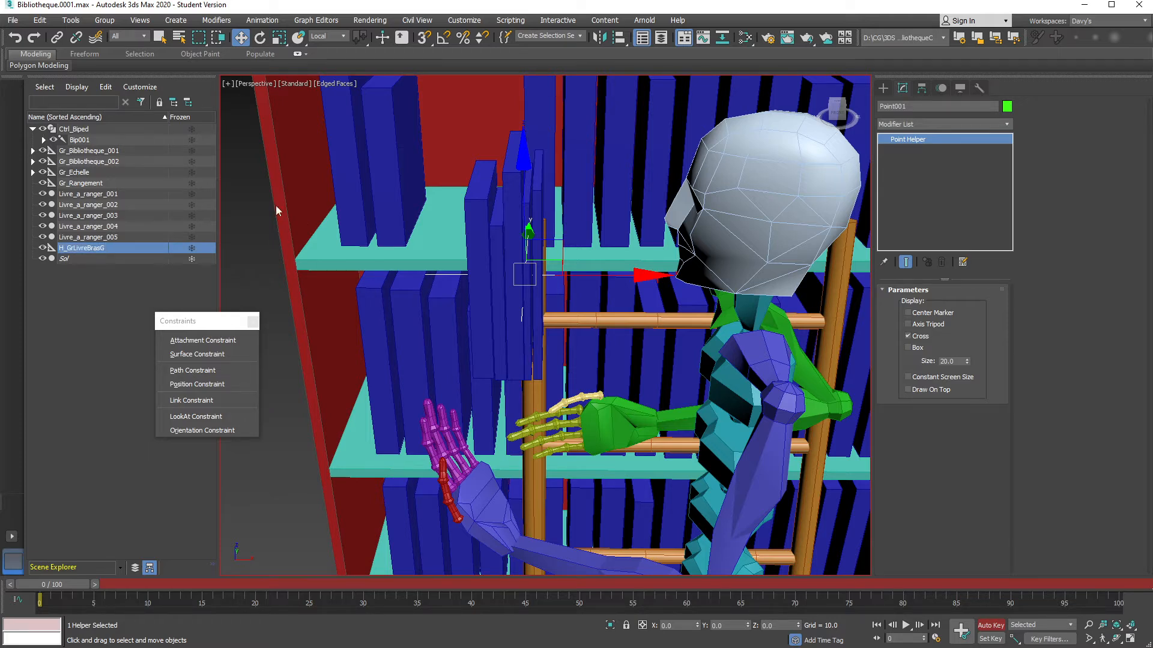
Parent the books Livre_a_ranger_002 to Livre_a_ranger_005 under the H_GrLivreBrasG helper in the scene hierarchy
{"action": "left_click", "coordinate": [114, 205]}
{"action": "left_click", "coordinate": [90, 237], "text": "shift"}
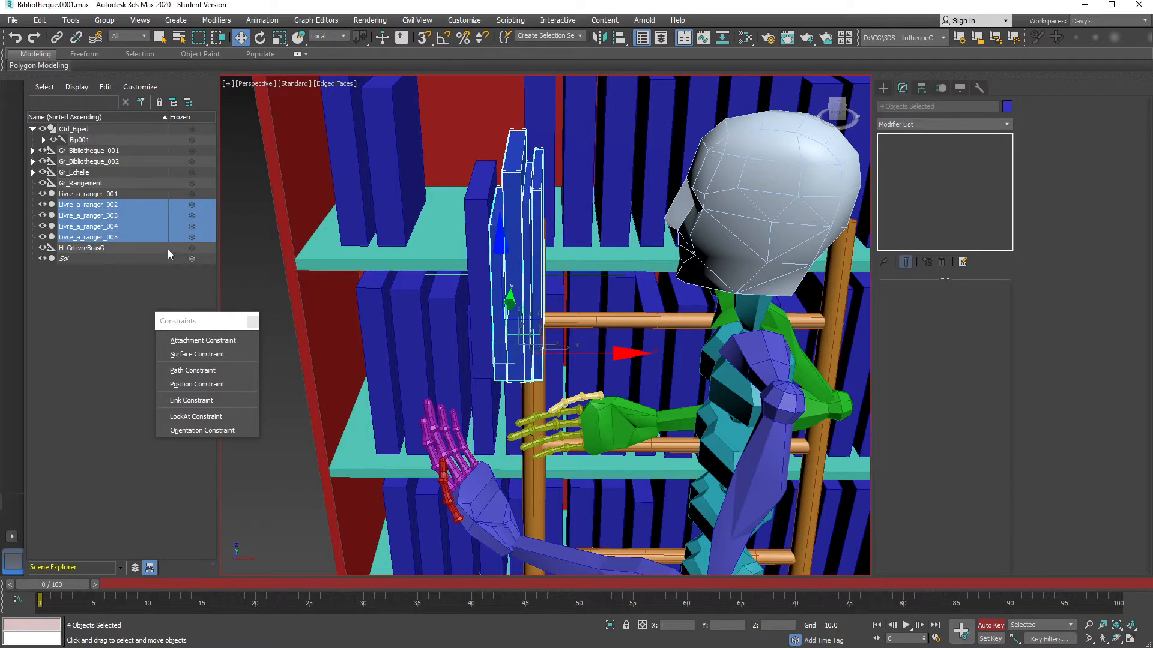
{"action": "left_click_drag", "start_coordinate": [83, 239], "coordinate": [84, 248]}
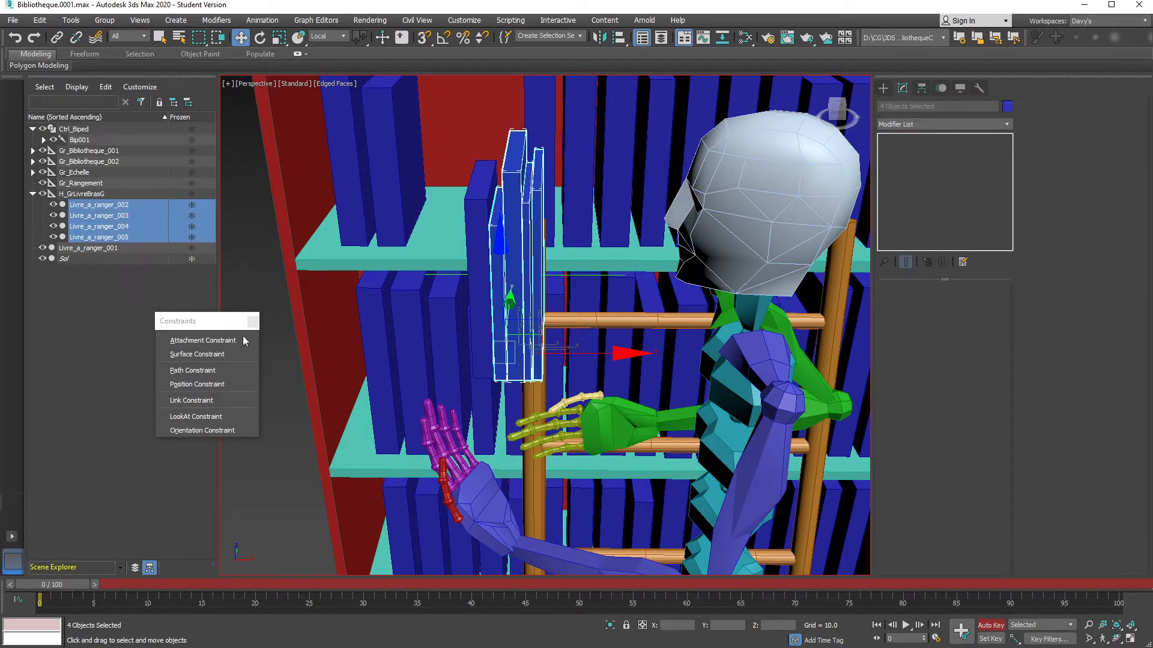
Test the link by moving H_GrLivreBrasG with its four books, and revert the move
{"action": "left_click", "coordinate": [573, 275]}
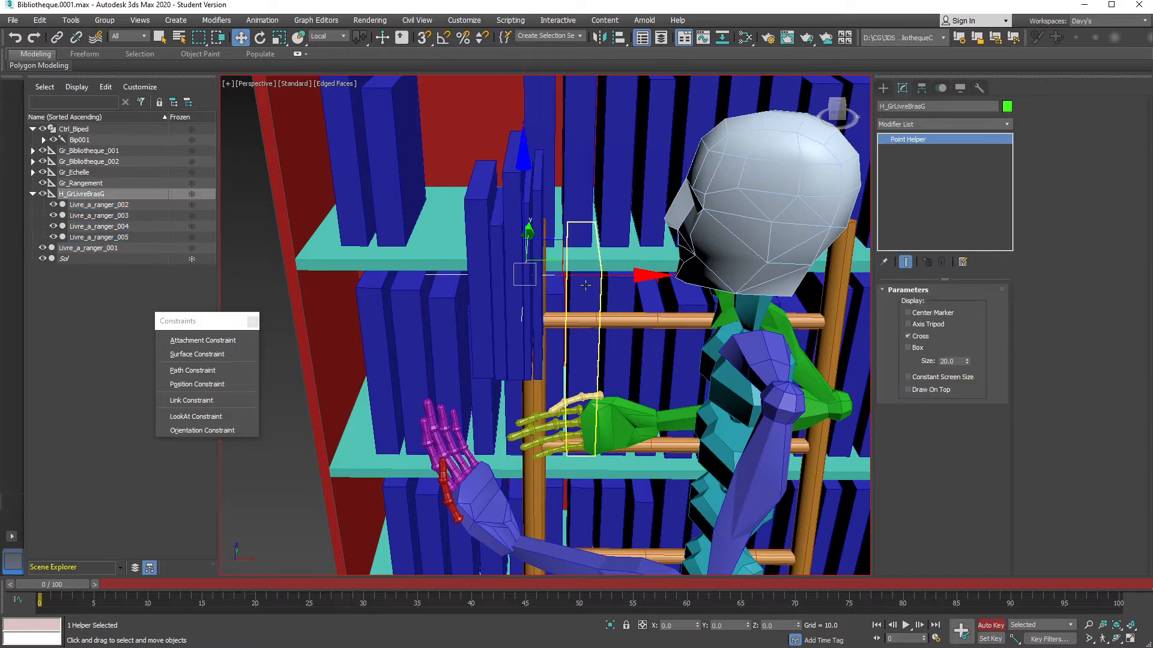
{"action": "mouse_move", "coordinate": [563, 239]}
{"action": "left_mouse_down"}
{"action": "mouse_move", "coordinate": [634, 238]}
{"action": "mouse_move", "coordinate": [543, 234]}
{"action": "mouse_move", "coordinate": [625, 182]}
{"action": "mouse_move", "coordinate": [567, 252]}
{"action": "mouse_move", "coordinate": [574, 220]}
{"action": "mouse_move", "coordinate": [579, 240]}
{"action": "left_mouse_up"}
{"action": "right_click", "coordinate": [579, 240]}
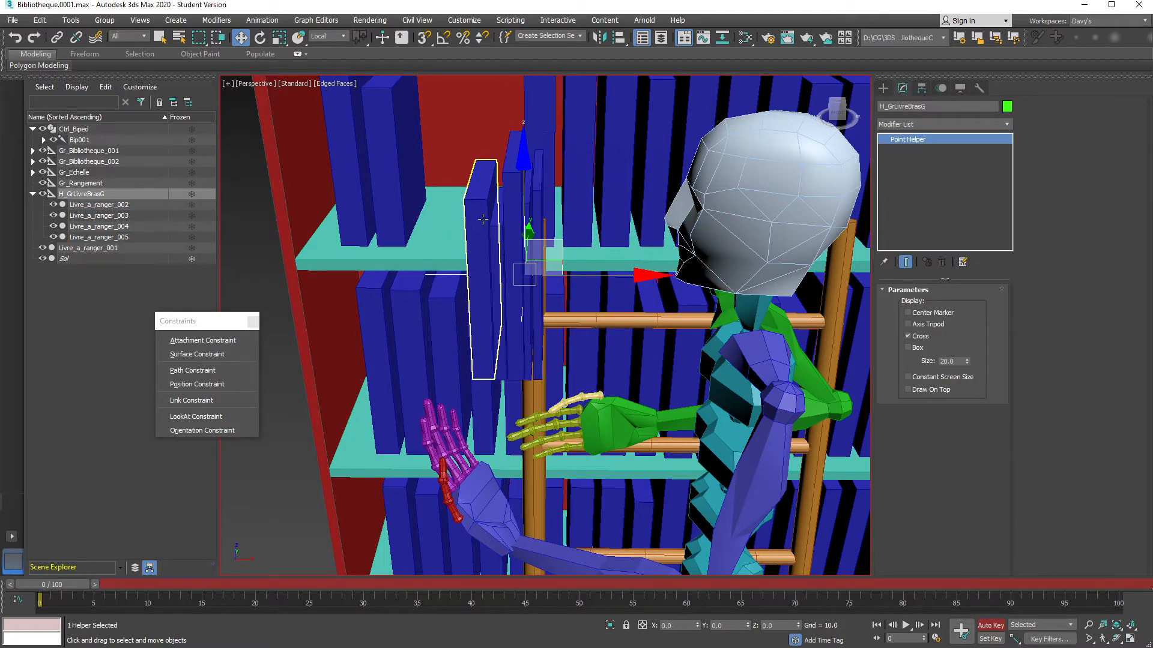
{"action": "left_click", "coordinate": [477, 219]}
{"action": "middle_click_drag", "start_coordinate": [477, 220], "coordinate": [519, 245], "text": "alt"}
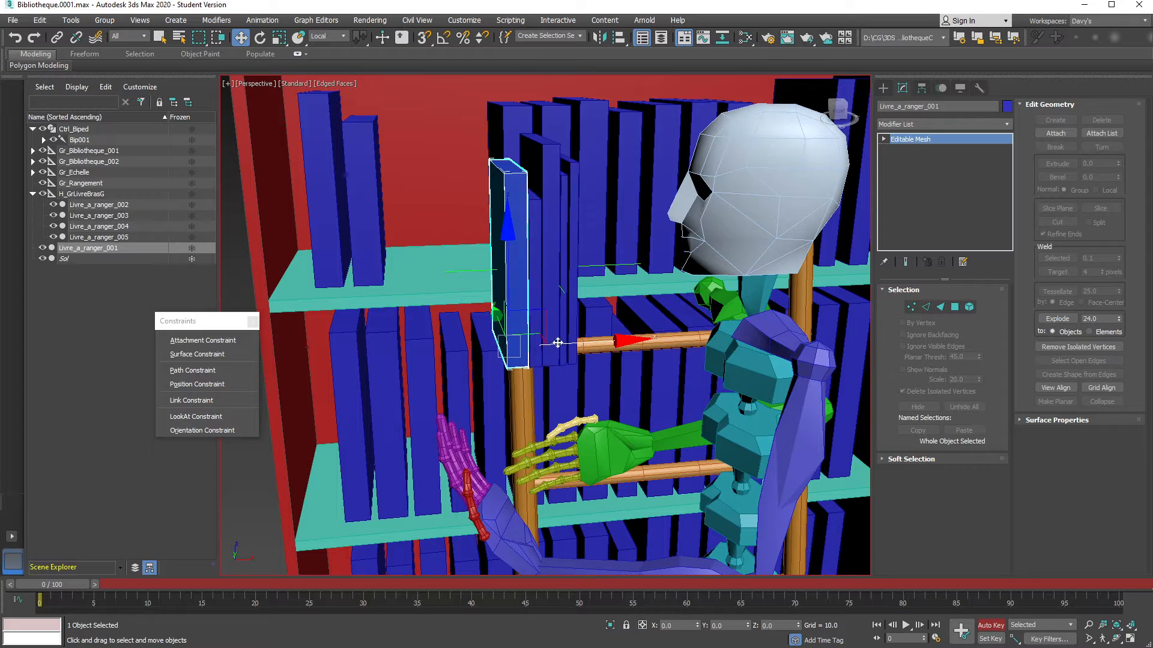
{"action": "left_click", "coordinate": [606, 265]}
{"action": "middle_click_drag", "start_coordinate": [606, 264], "coordinate": [652, 193], "text": "alt"}
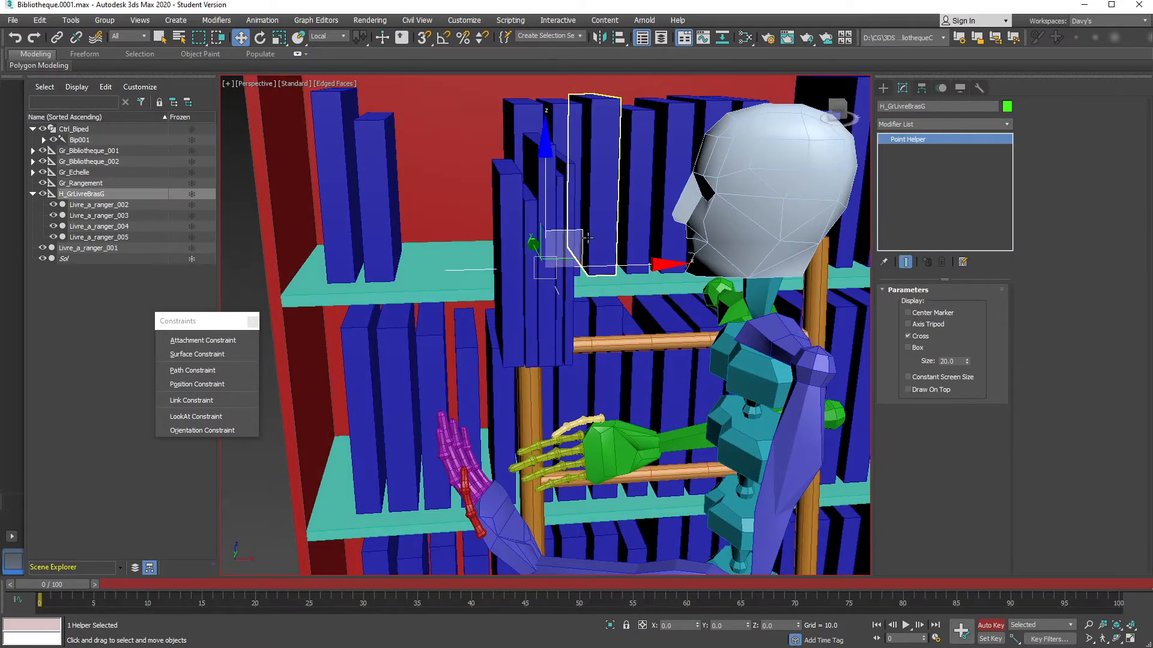
{"action": "key", "text": "ctrl+z"}
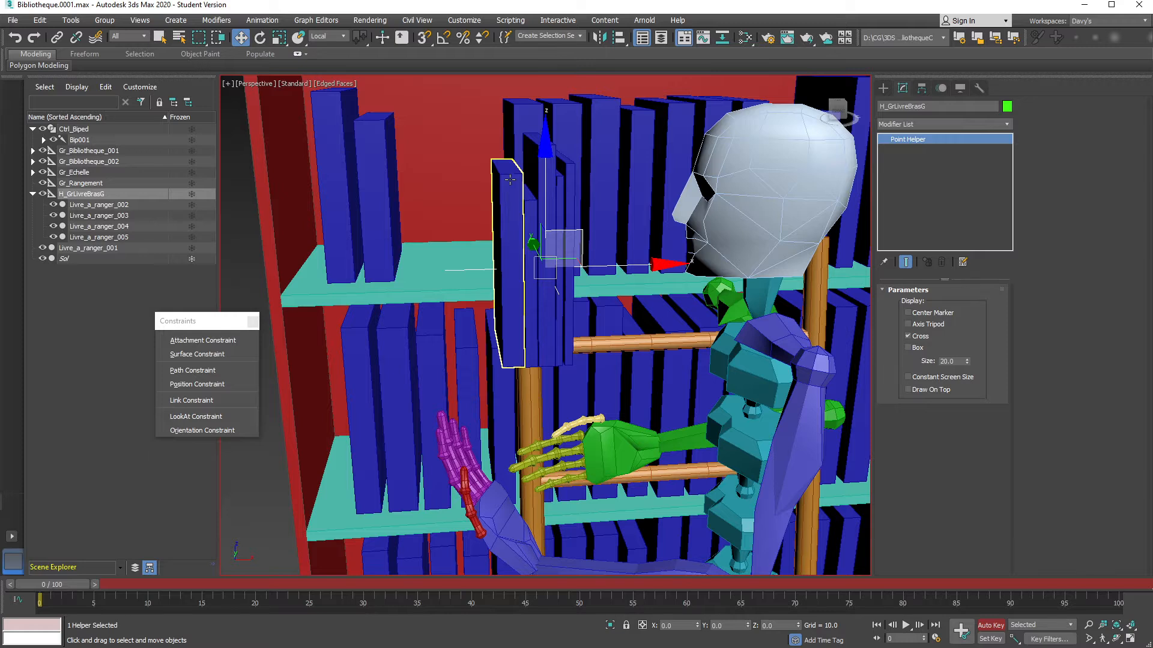
Create a second Point helper on the floor beside the bookcase
{"action": "scroll", "coordinate": [520, 376], "scroll_direction": "down", "scroll_amount": 2}
{"action": "middle_click_drag", "start_coordinate": [520, 376], "coordinate": [612, 320]}
{"action": "scroll", "coordinate": [630, 276], "scroll_direction": "down", "scroll_amount": 3}
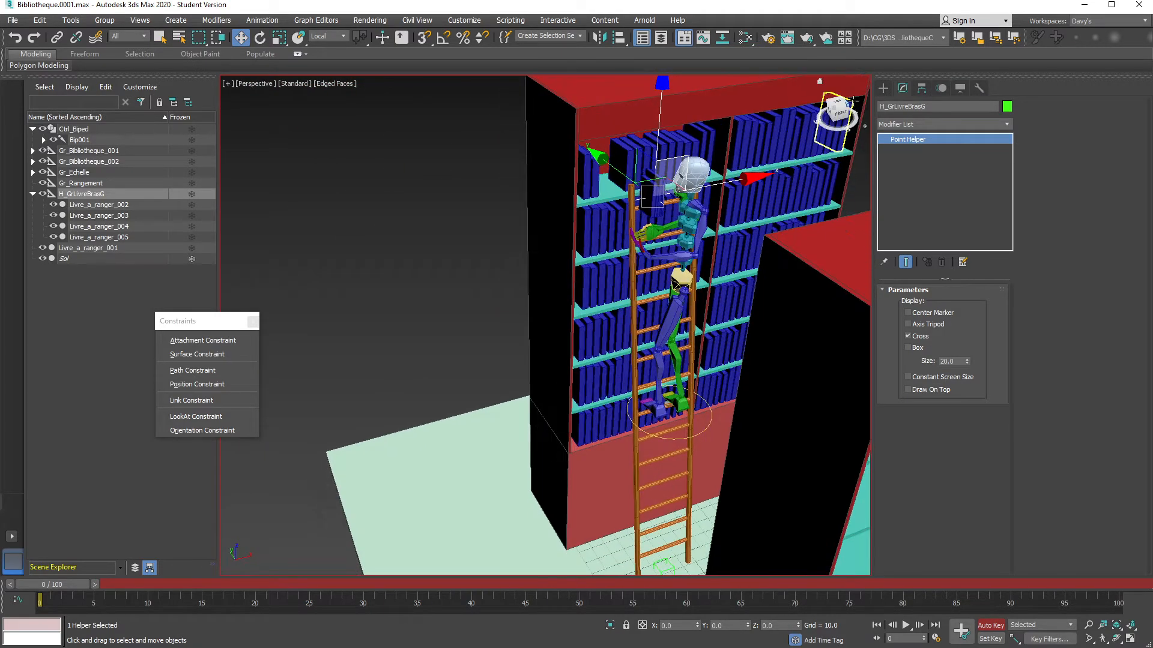
{"action": "left_click", "coordinate": [883, 88]}
{"action": "left_click", "coordinate": [918, 198]}
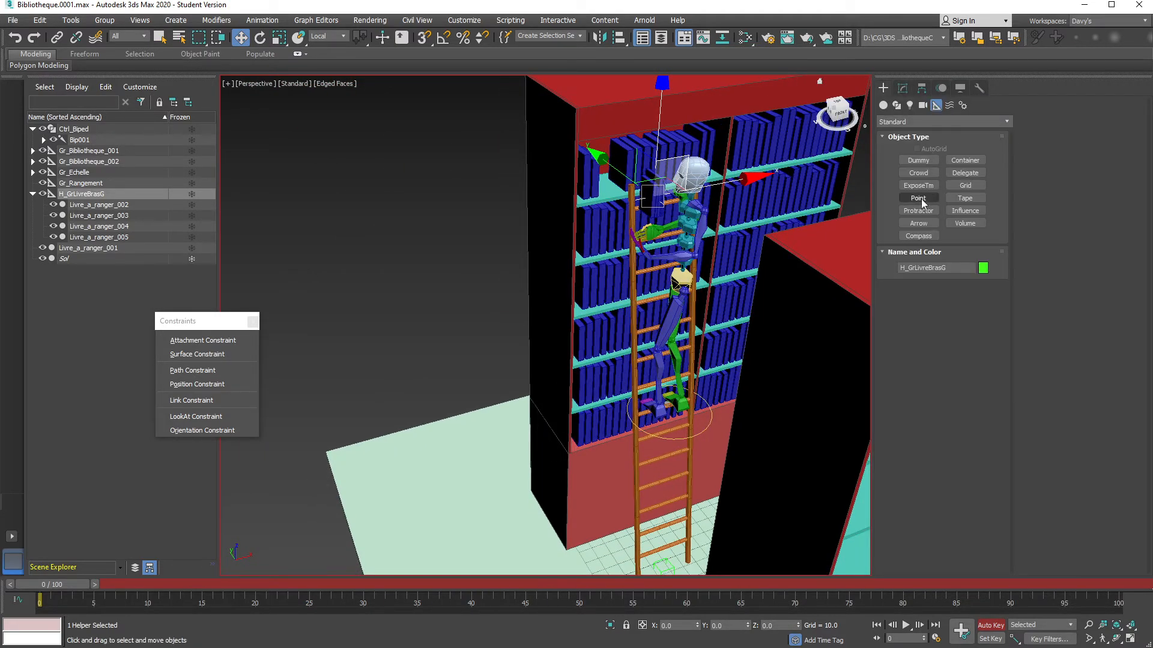
{"action": "left_click", "coordinate": [429, 483]}
{"action": "right_click", "coordinate": [469, 491]}
{"action": "middle_click_drag", "start_coordinate": [479, 441], "coordinate": [568, 294], "text": "alt"}
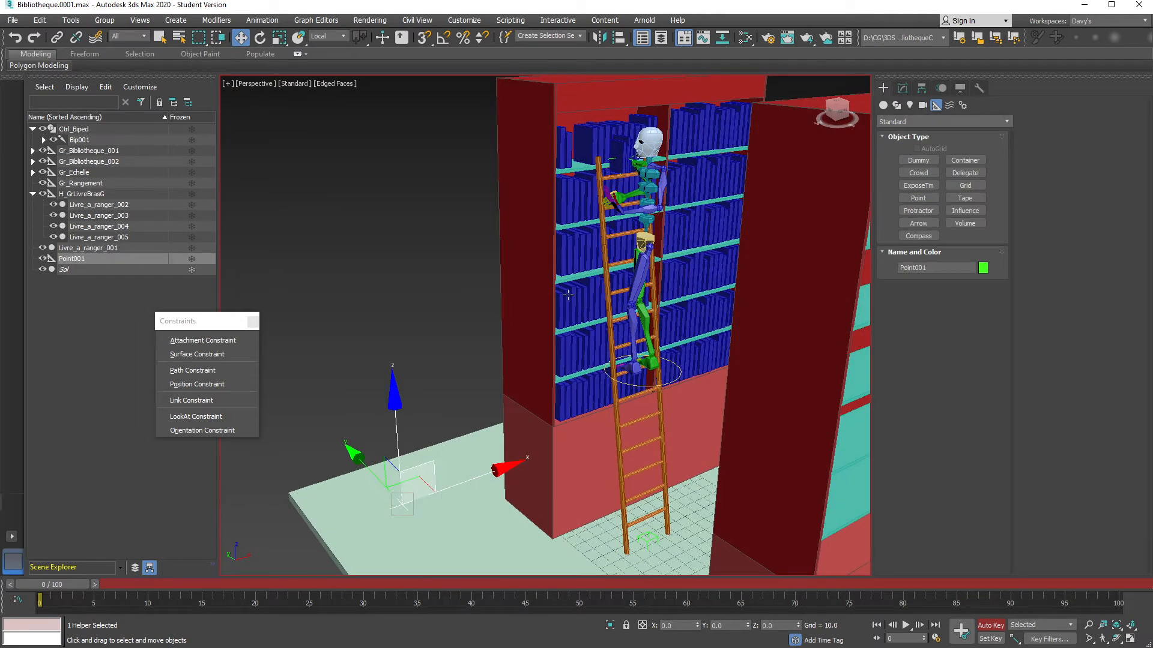
Align the new helper's pivot point to the center of Livre_a_ranger_001 in X, Y and Z position
{"action": "scroll", "coordinate": [567, 294], "scroll_direction": "up", "scroll_amount": 10}
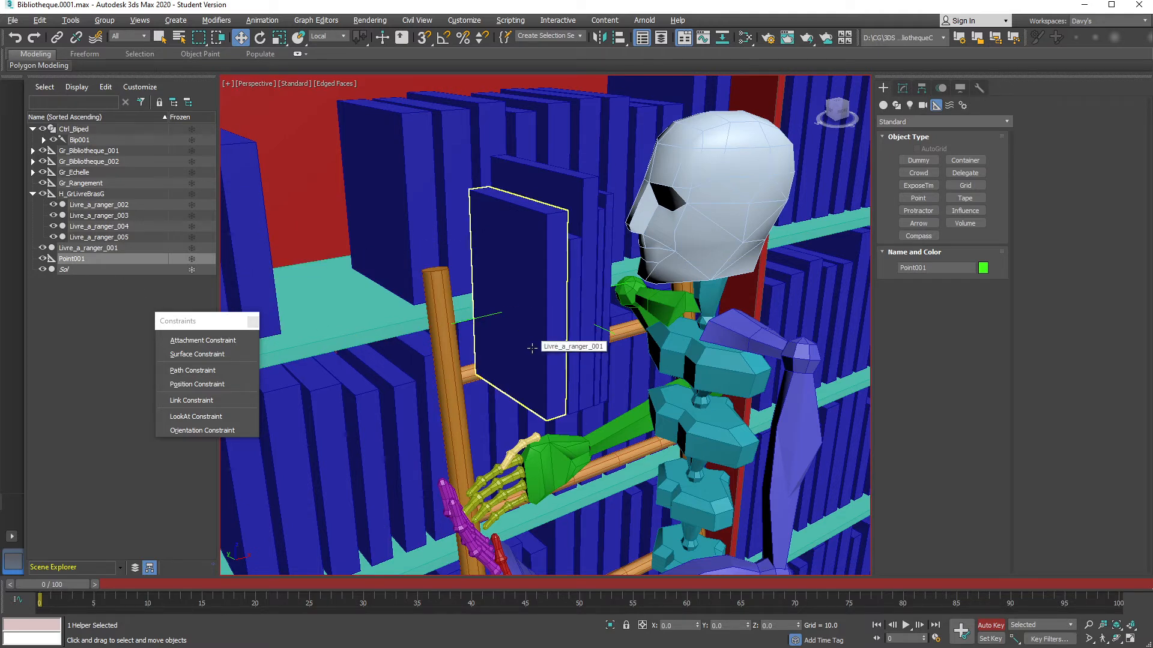
{"action": "key", "text": "alt+a"}
{"action": "left_click", "coordinate": [507, 259]}
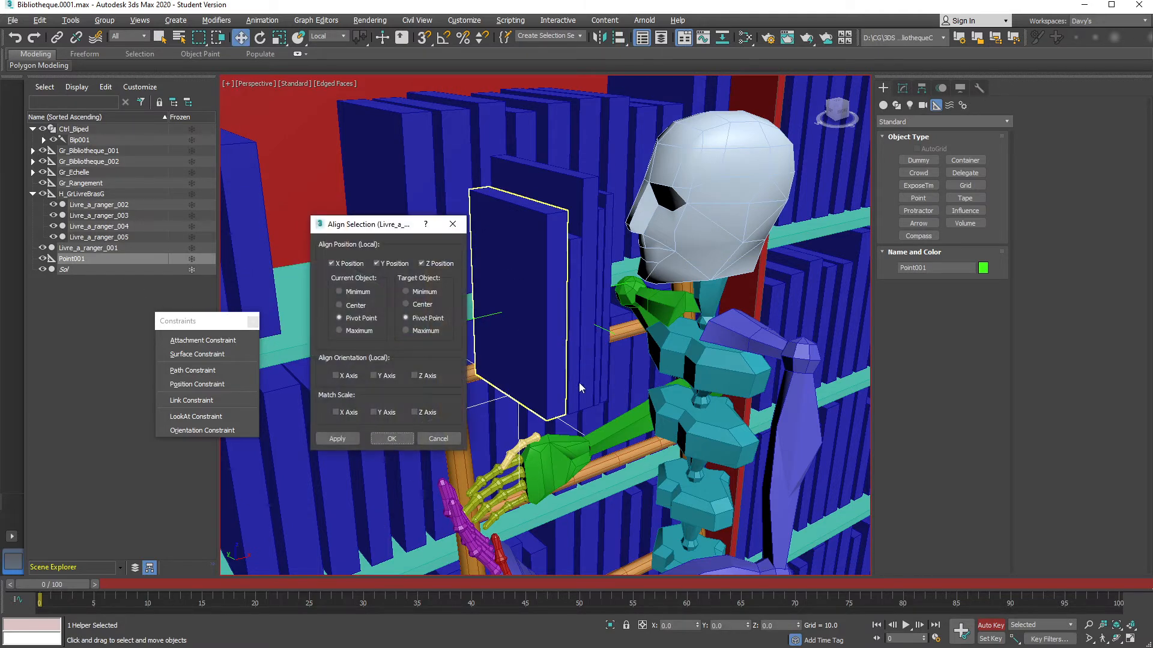
{"action": "left_click_drag", "start_coordinate": [414, 225], "coordinate": [358, 237]}
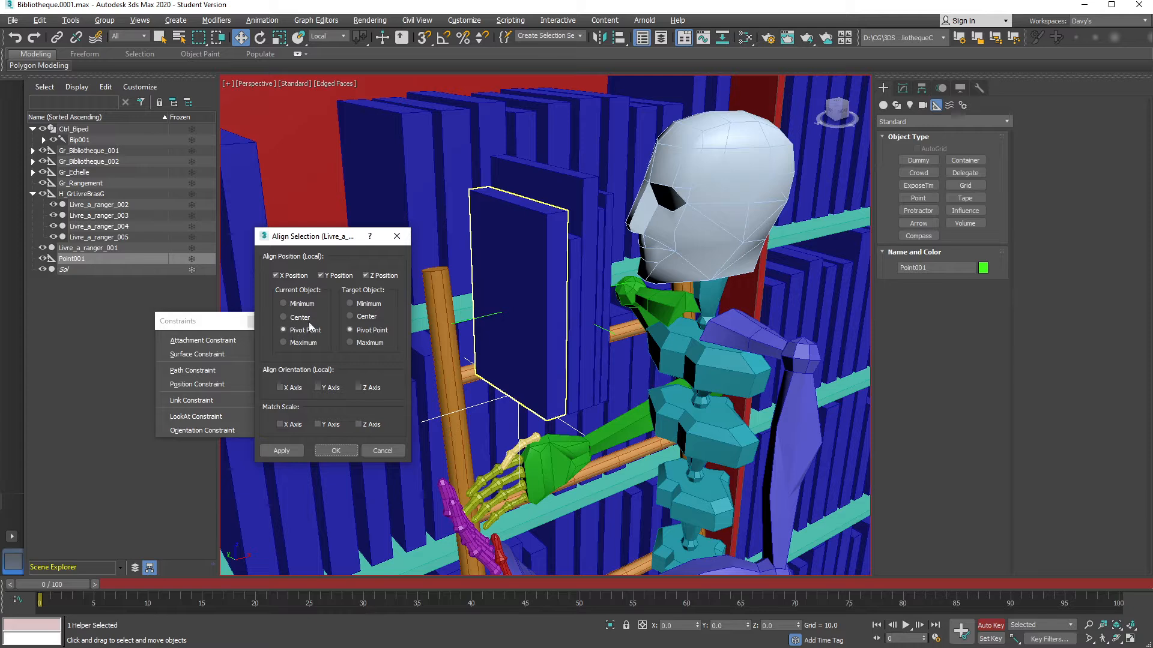
{"action": "left_click", "coordinate": [364, 323]}
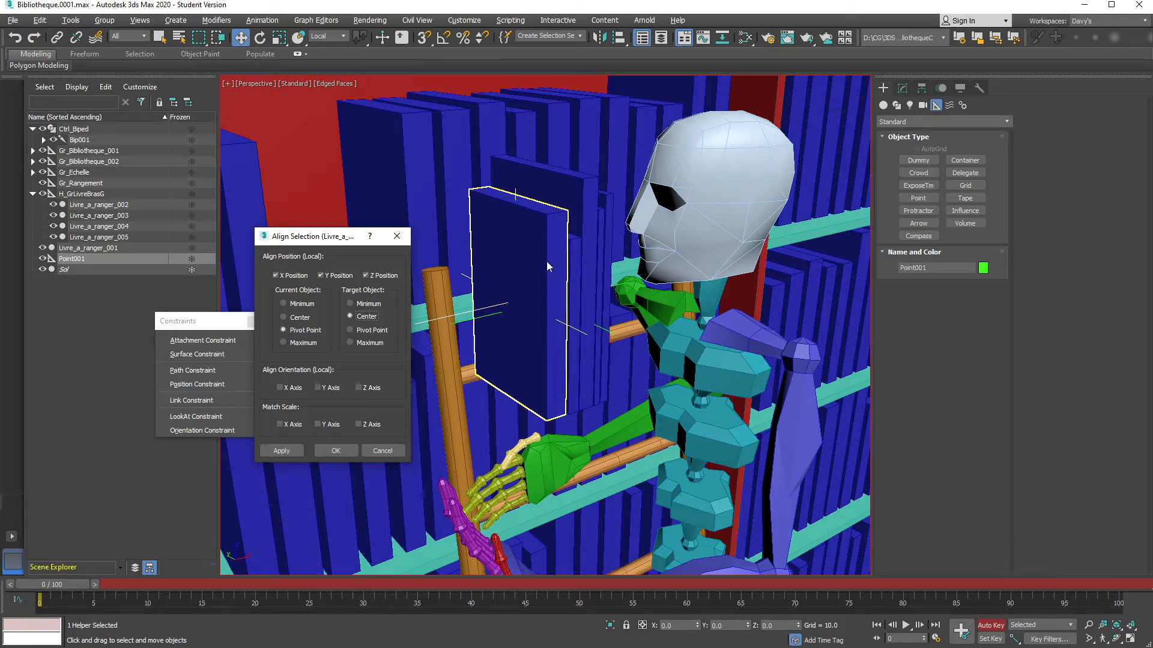
{"action": "left_click", "coordinate": [336, 451]}
Rename the new Point helper as H_LivreSoloMainD
{"action": "mouse_move", "coordinate": [588, 296]}
{"action": "middle_mouse_down", "text": "alt"}
{"action": "mouse_move", "coordinate": [516, 283]}
{"action": "mouse_move", "coordinate": [580, 297]}
{"action": "mouse_move", "coordinate": [536, 270]}
{"action": "mouse_move", "coordinate": [589, 255]}
{"action": "mouse_move", "coordinate": [585, 309]}
{"action": "middle_mouse_up", "text": "alt"}
{"action": "left_click", "coordinate": [69, 260]}
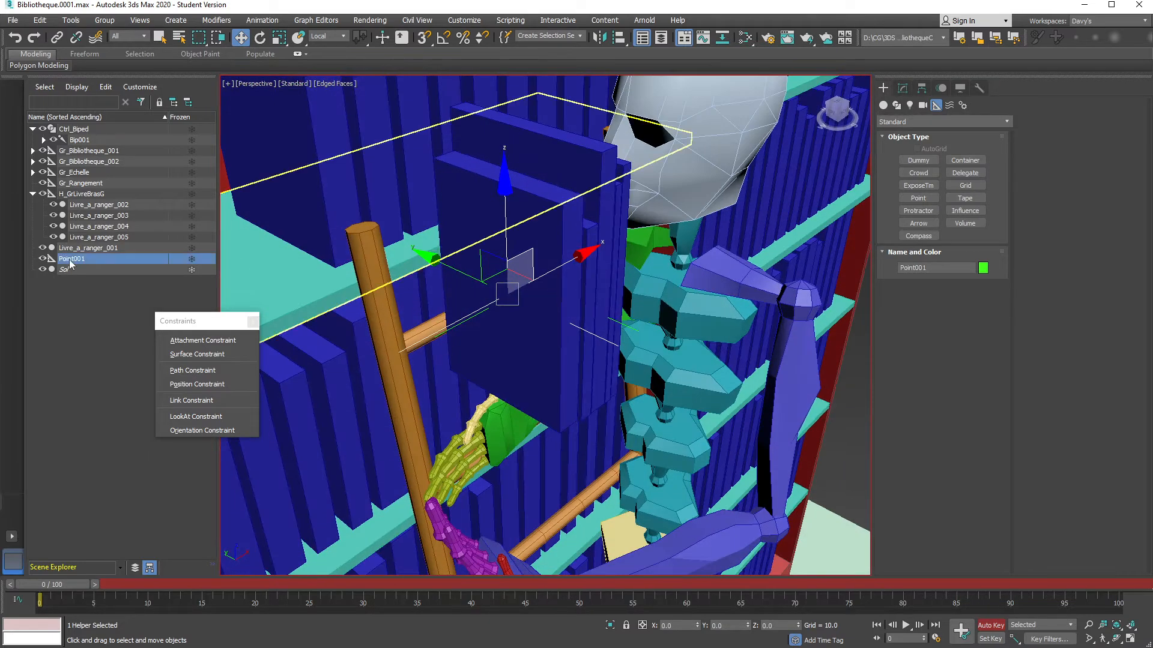
{"action": "left_click", "coordinate": [85, 261]}
{"action": "type", "text": "H_Liv"}
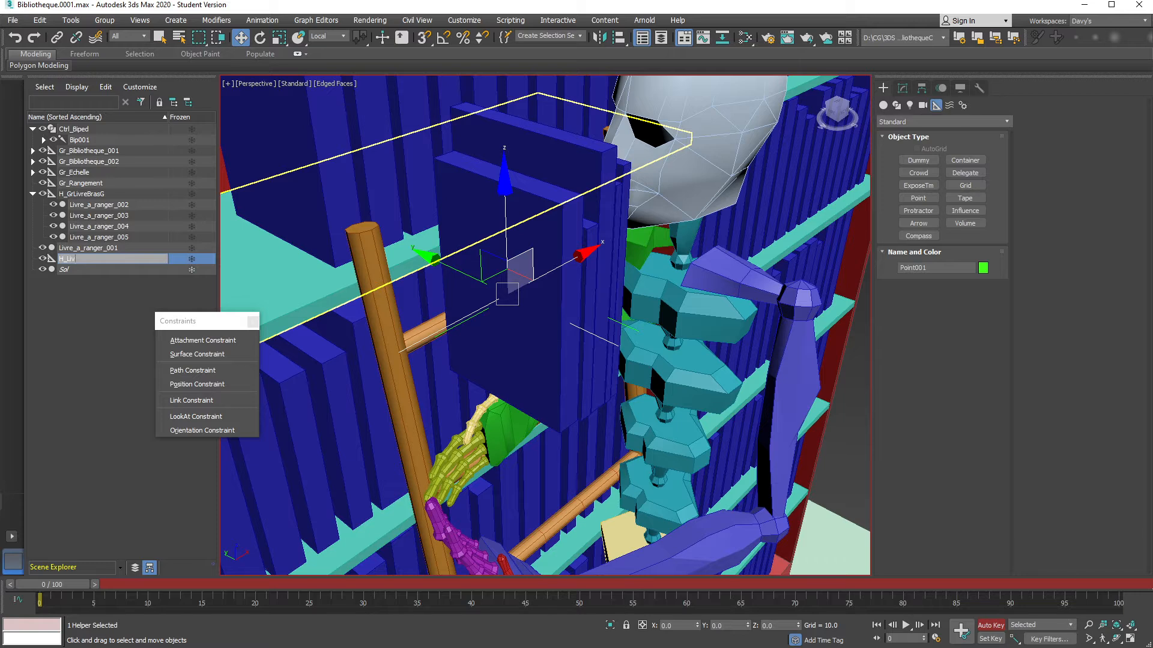
{"action": "type", "text": "reSoloMainD"}
{"action": "key", "text": "Return"}
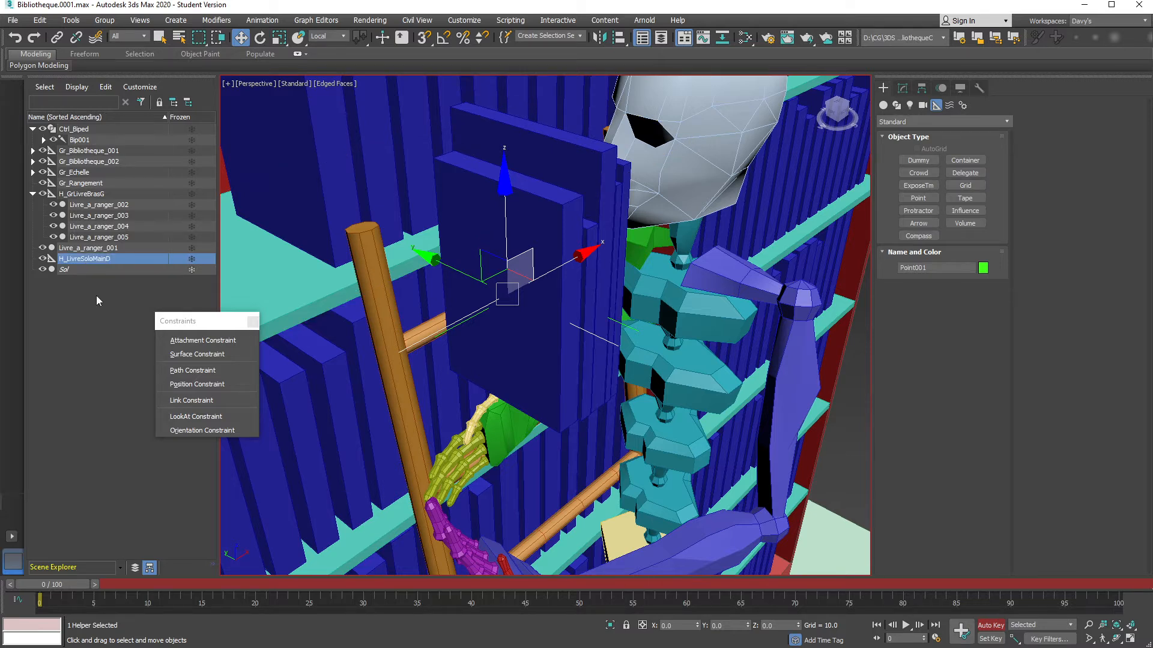
Parent the book Livre_a_ranger_001 under the H_LivreSoloMainD helper in the scene hierarchy
{"action": "middle_click_drag", "start_coordinate": [684, 301], "coordinate": [648, 303], "text": "alt"}
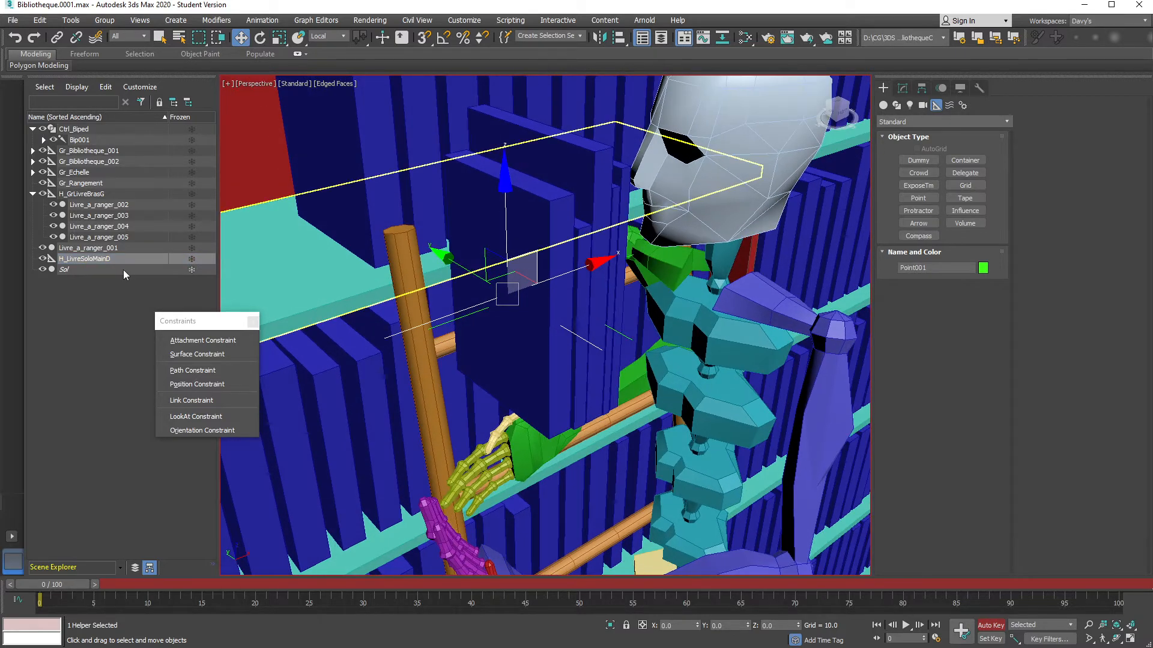
{"action": "left_click", "coordinate": [103, 249]}
{"action": "left_click_drag", "start_coordinate": [103, 251], "coordinate": [90, 259]}
Test-move H_LivreSoloMainD with its single book away from the stack, and cancel the move
{"action": "left_click", "coordinate": [85, 249]}
{"action": "middle_click_drag", "start_coordinate": [624, 270], "coordinate": [557, 263], "text": "alt"}
{"action": "left_click_drag", "start_coordinate": [546, 261], "coordinate": [480, 245]}
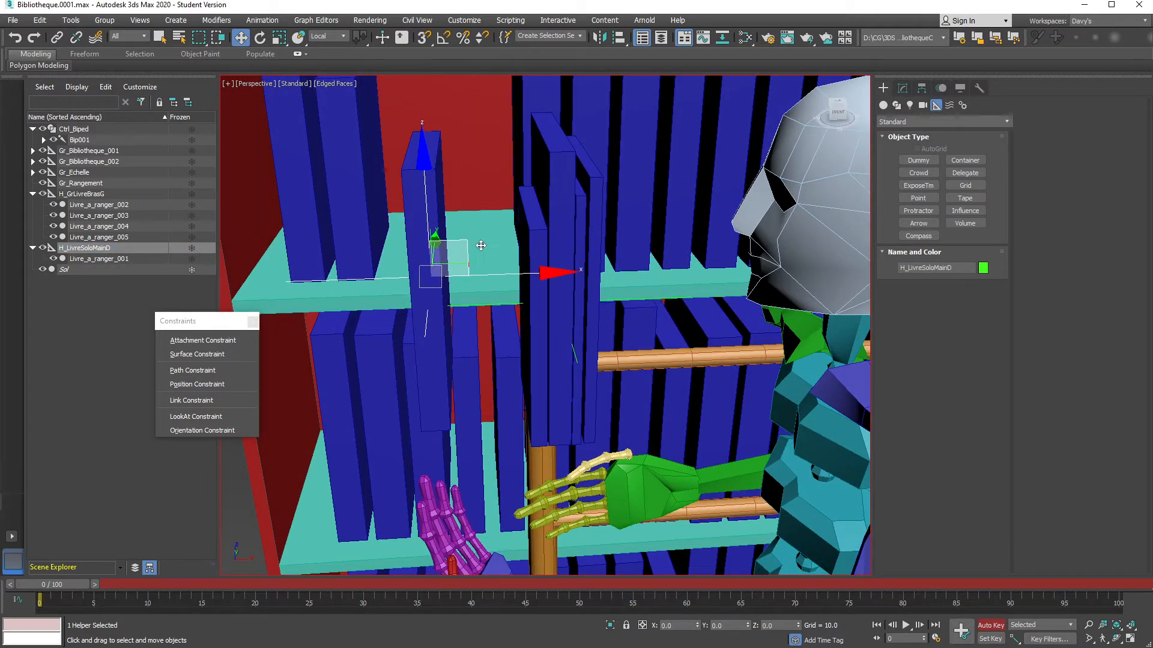
{"action": "right_click", "coordinate": [480, 245]}
Test-move H_GrLivreBrasG with its four books away from the single book, and undo the move
{"action": "middle_click_drag", "start_coordinate": [574, 339], "coordinate": [570, 295], "text": "alt"}
{"action": "left_click", "coordinate": [634, 306]}
{"action": "left_click_drag", "start_coordinate": [570, 295], "coordinate": [647, 259]}
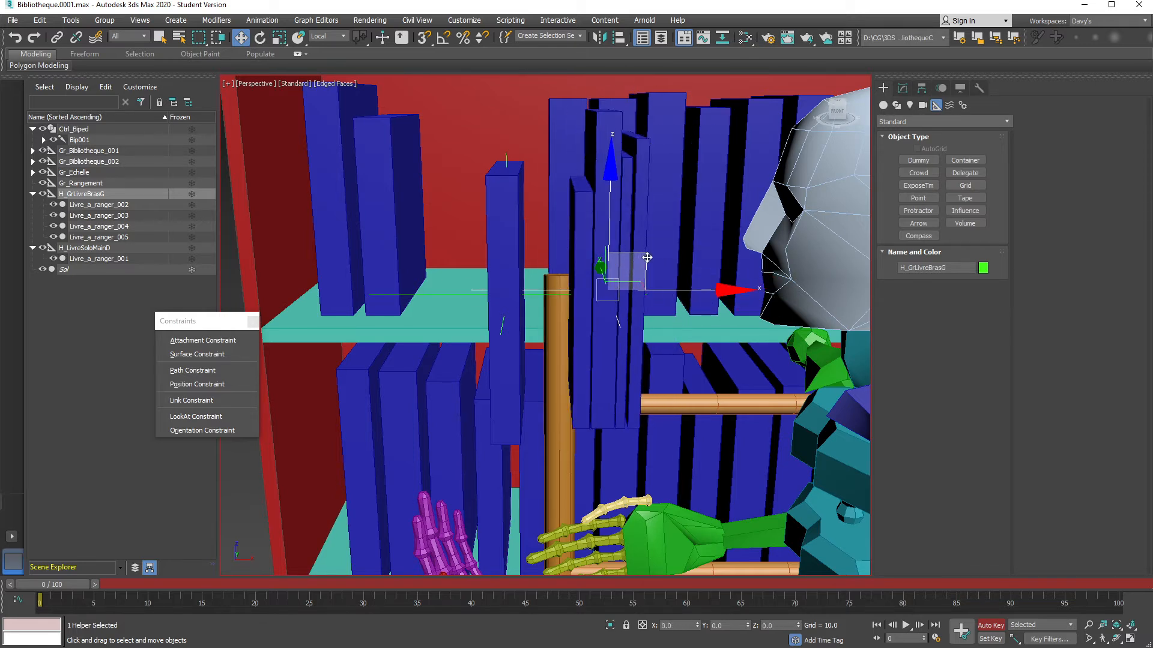
{"action": "key", "text": "ctrl+z"}
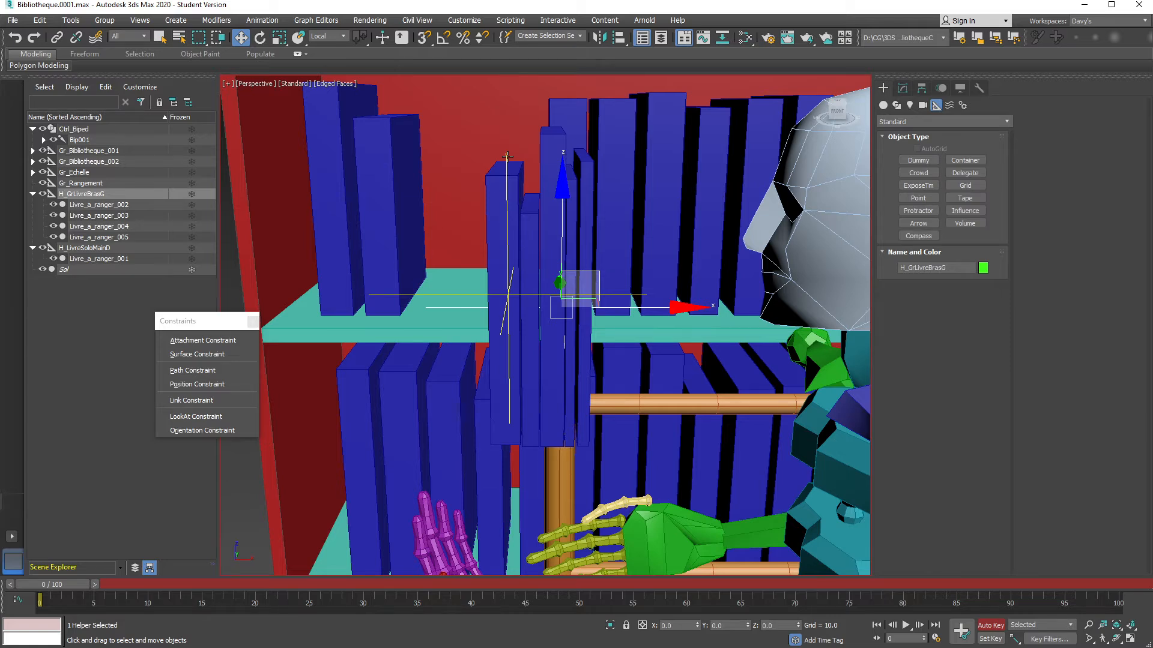
Examine the helpers and their books in relation to the biped's hands, the ladder and the shelves from several angles
{"action": "middle_click_drag", "start_coordinate": [485, 298], "coordinate": [577, 282], "text": "alt"}
{"action": "scroll", "coordinate": [577, 282], "scroll_direction": "down", "scroll_amount": 2}
{"action": "scroll", "coordinate": [539, 403], "scroll_direction": "down", "scroll_amount": 4}
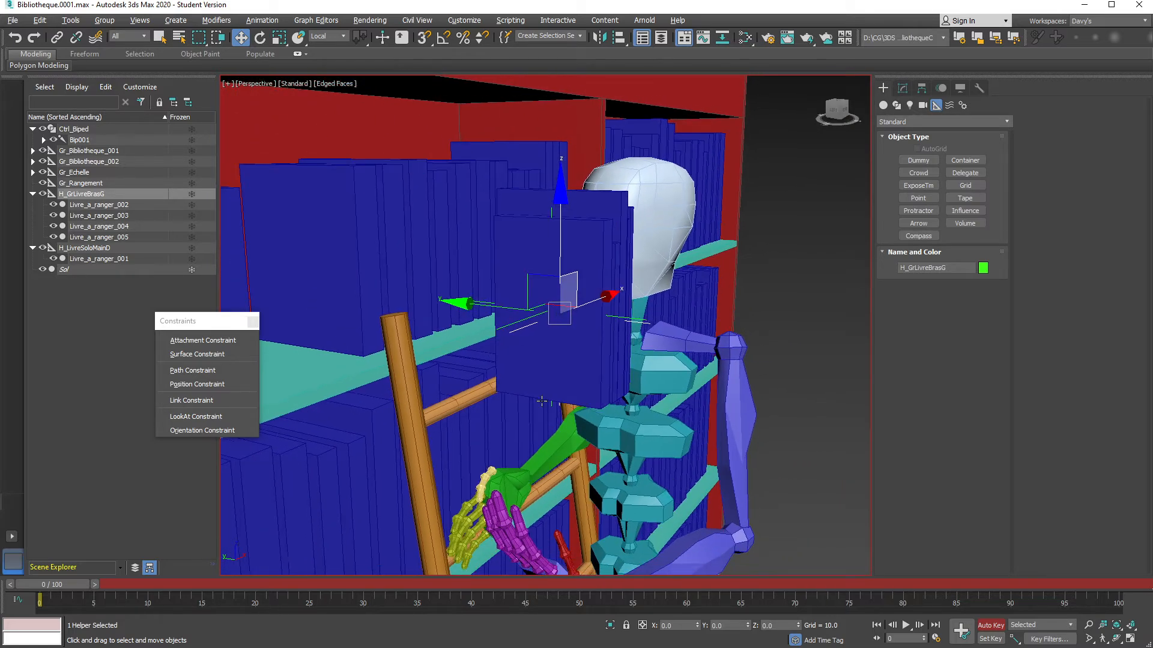
{"action": "middle_click_drag", "start_coordinate": [538, 481], "coordinate": [496, 288]}
{"action": "middle_click_drag", "start_coordinate": [495, 361], "coordinate": [514, 404], "text": "alt"}
{"action": "middle_click_drag", "start_coordinate": [540, 336], "coordinate": [740, 304], "text": "alt"}
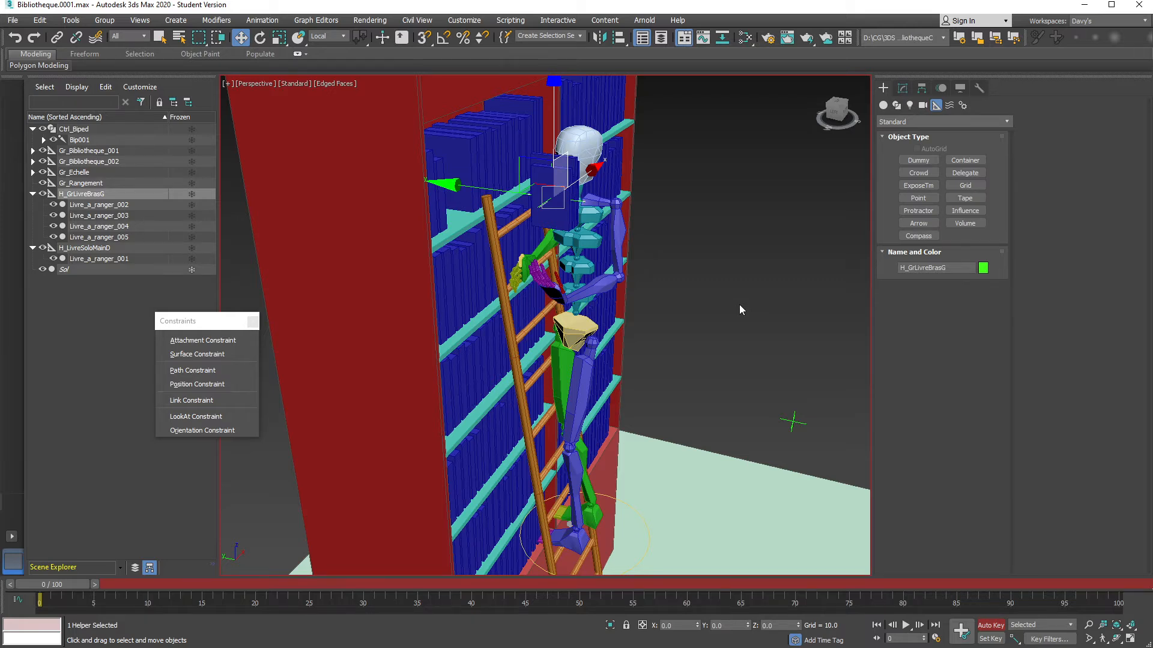
{"action": "middle_click_drag", "start_coordinate": [579, 275], "coordinate": [515, 431], "text": "alt"}
{"action": "scroll", "coordinate": [541, 284], "scroll_direction": "up", "scroll_amount": 3}
{"action": "scroll", "coordinate": [573, 306], "scroll_direction": "up", "scroll_amount": 5}
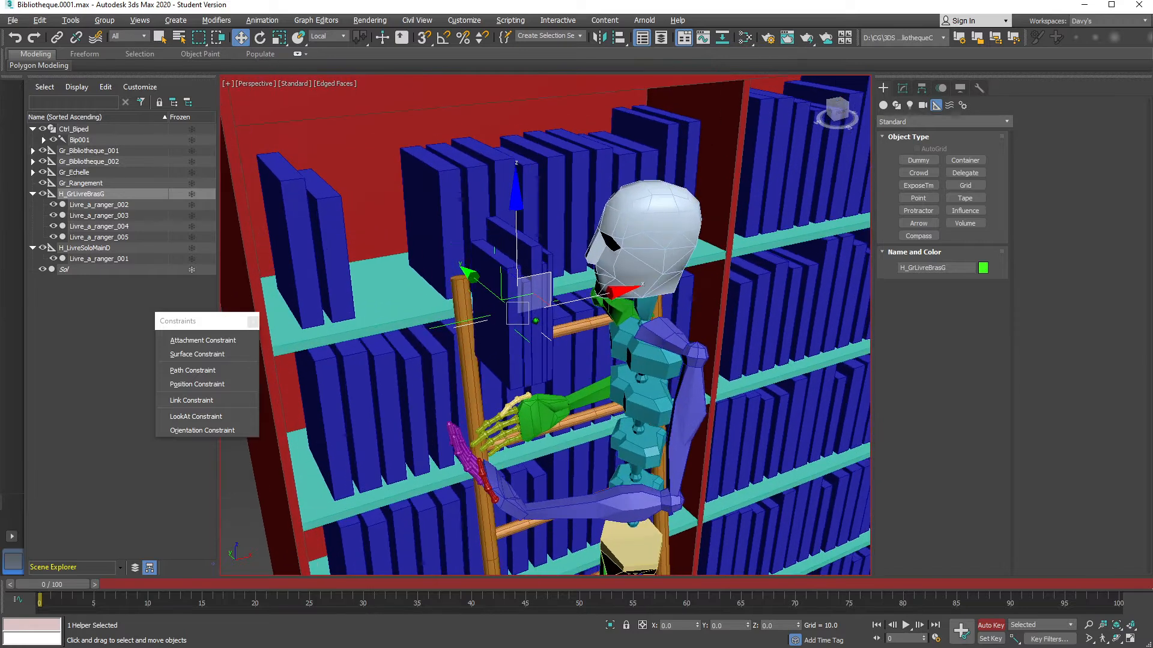
{"action": "scroll", "coordinate": [573, 306], "scroll_direction": "up", "scroll_amount": 2}
{"action": "middle_click_drag", "start_coordinate": [573, 306], "coordinate": [538, 303], "text": "alt"}
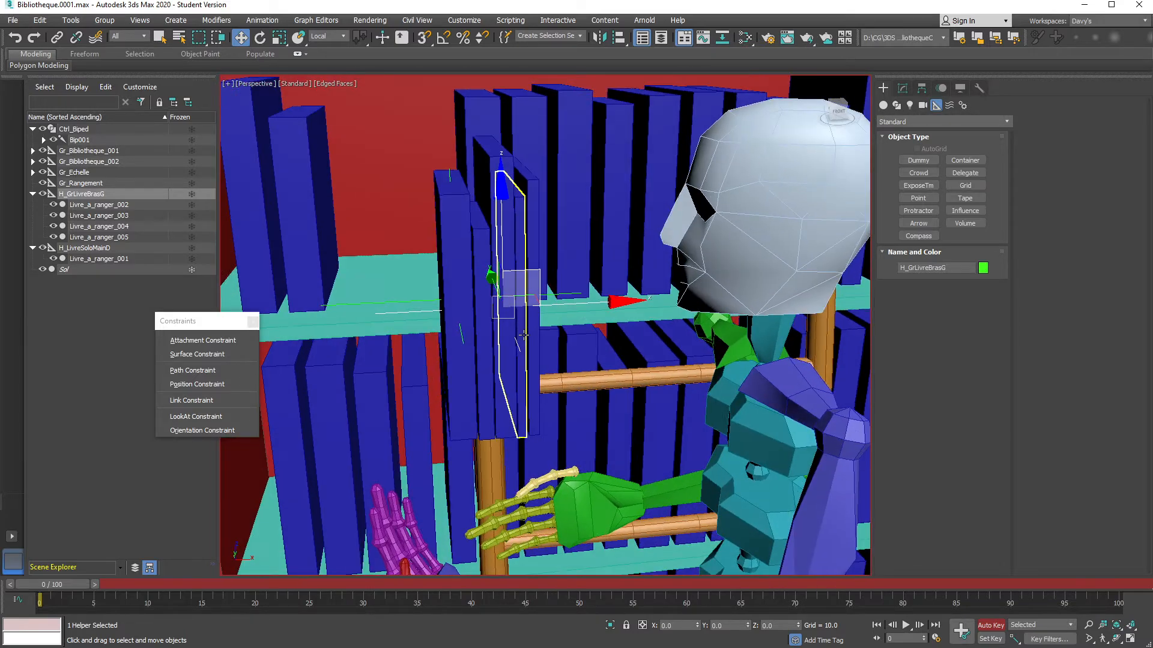
Apply a Link Constraint to the H_LivreSoloMainD helper, targeting the H_GrLivreBrasG helper at frame 0
{"action": "left_click", "coordinate": [571, 292]}
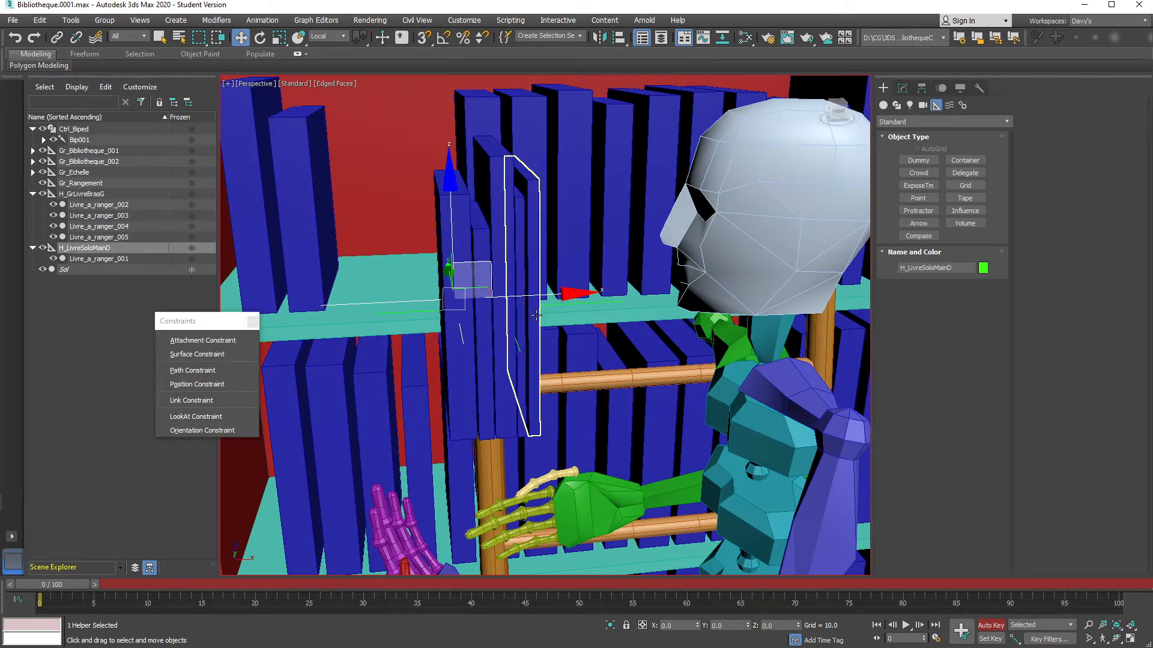
{"action": "left_click", "coordinate": [529, 279]}
{"action": "middle_click_drag", "start_coordinate": [538, 271], "coordinate": [490, 328], "text": "alt"}
{"action": "left_click", "coordinate": [489, 327]}
{"action": "mouse_move", "coordinate": [523, 399]}
{"action": "middle_mouse_down", "text": "alt"}
{"action": "mouse_move", "coordinate": [511, 394]}
{"action": "mouse_move", "coordinate": [521, 401]}
{"action": "middle_mouse_up", "text": "alt"}
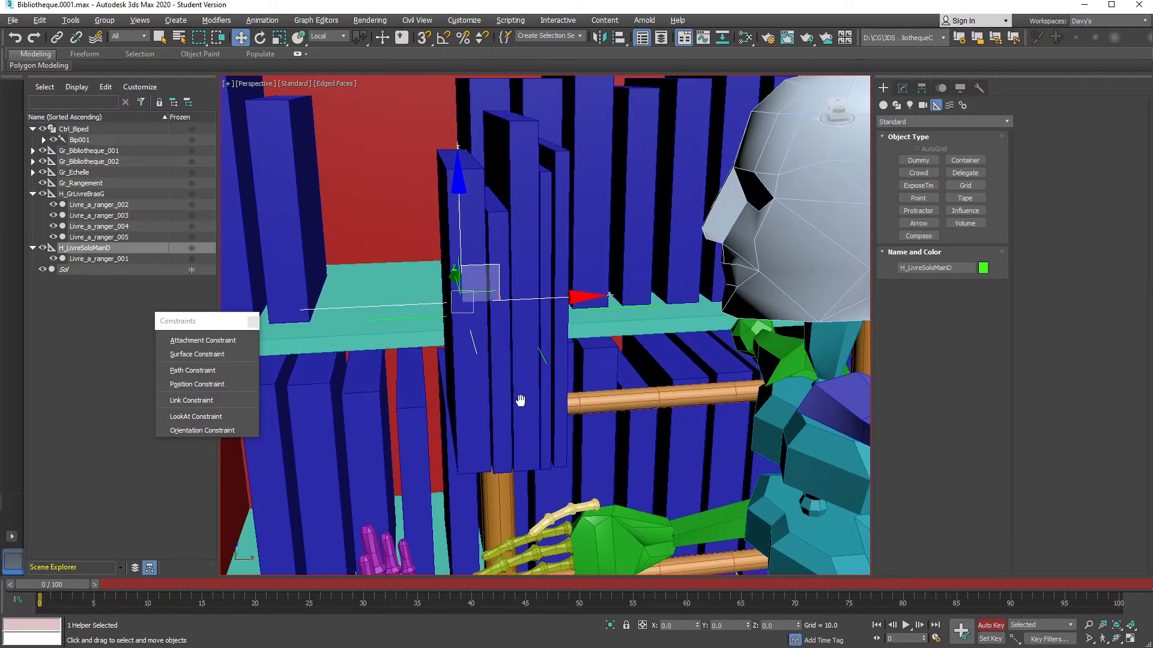
{"action": "left_click", "coordinate": [201, 401]}
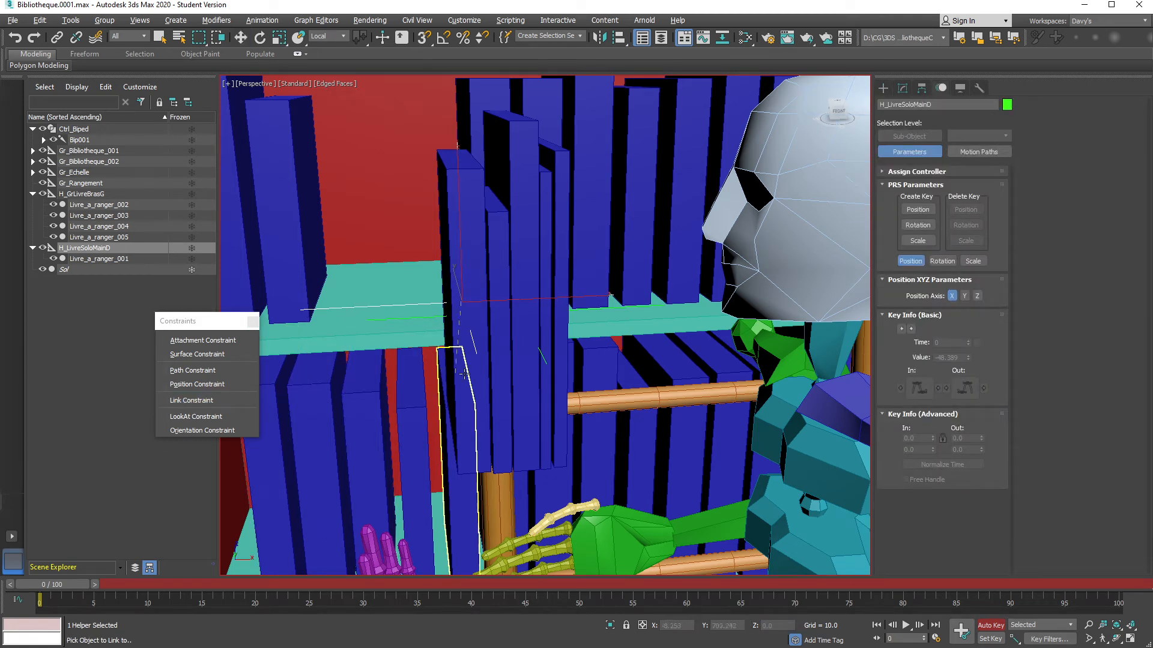
{"action": "left_click", "coordinate": [543, 360]}
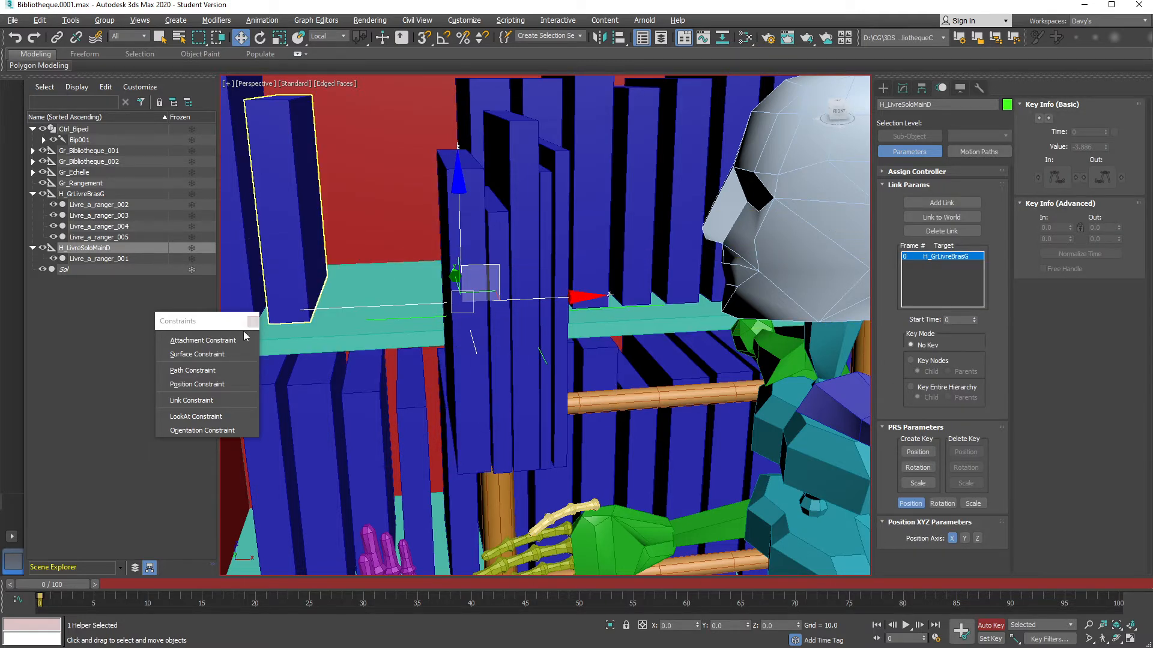
Test-move H_GrLivreBrasG to check the link with the single book's helper, and cancel the move
{"action": "left_click", "coordinate": [543, 355]}
{"action": "mouse_move", "coordinate": [586, 348]}
{"action": "middle_mouse_down", "text": "alt"}
{"action": "mouse_move", "coordinate": [558, 340]}
{"action": "mouse_move", "coordinate": [576, 343]}
{"action": "middle_mouse_up", "text": "alt"}
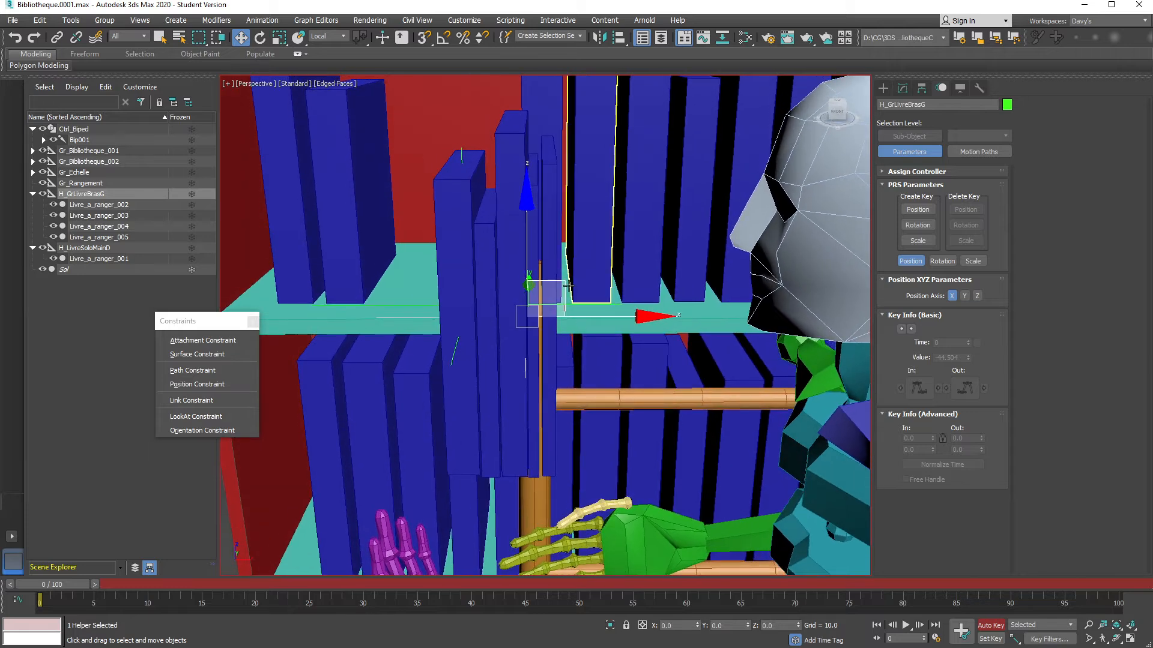
{"action": "left_click_drag", "start_coordinate": [564, 282], "coordinate": [614, 260]}
{"action": "right_click", "coordinate": [614, 260]}
Bring H_GrLivreBrasG with all its books down from the shelf to the biped's left forearm, and tilt the stack
{"action": "middle_click_drag", "start_coordinate": [554, 361], "coordinate": [526, 273], "text": "alt"}
{"action": "left_click_drag", "start_coordinate": [489, 124], "coordinate": [504, 280]}
{"action": "key", "text": "e"}
{"action": "left_click_drag", "start_coordinate": [515, 354], "coordinate": [519, 385]}
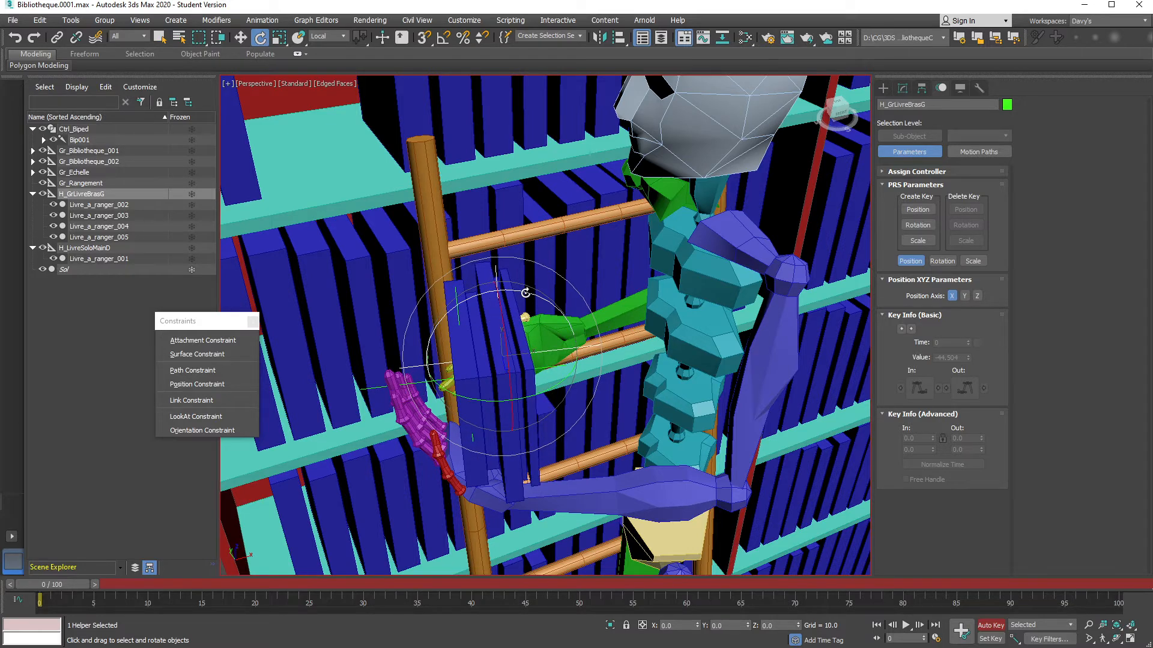
{"action": "key", "text": "w"}
{"action": "left_click_drag", "start_coordinate": [542, 331], "coordinate": [614, 396]}
{"action": "mouse_move", "coordinate": [615, 396]}
{"action": "middle_mouse_down", "text": "alt"}
{"action": "mouse_move", "coordinate": [568, 353]}
{"action": "mouse_move", "coordinate": [615, 394]}
{"action": "middle_mouse_up", "text": "alt"}
Rotate H_GrLivreBrasG about its local Z axis and shift it until the stack lies close to the left forearm and hand
{"action": "key", "text": "e"}
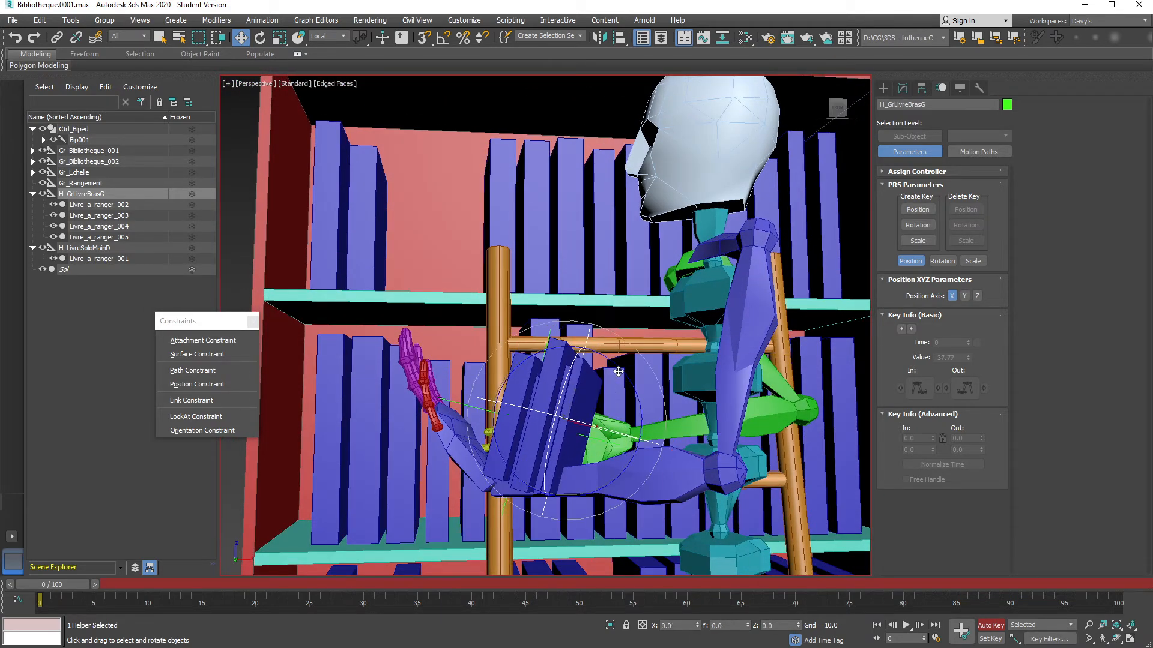
{"action": "key", "text": "w"}
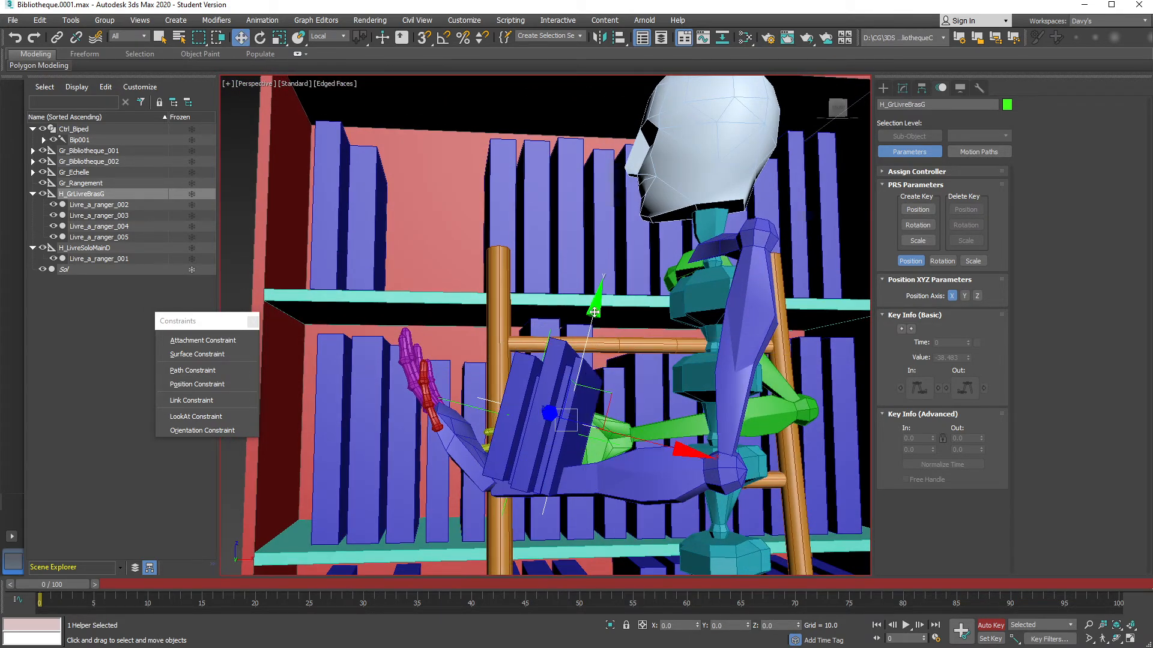
{"action": "key", "text": "e"}
{"action": "left_click_drag", "start_coordinate": [627, 334], "coordinate": [646, 363]}
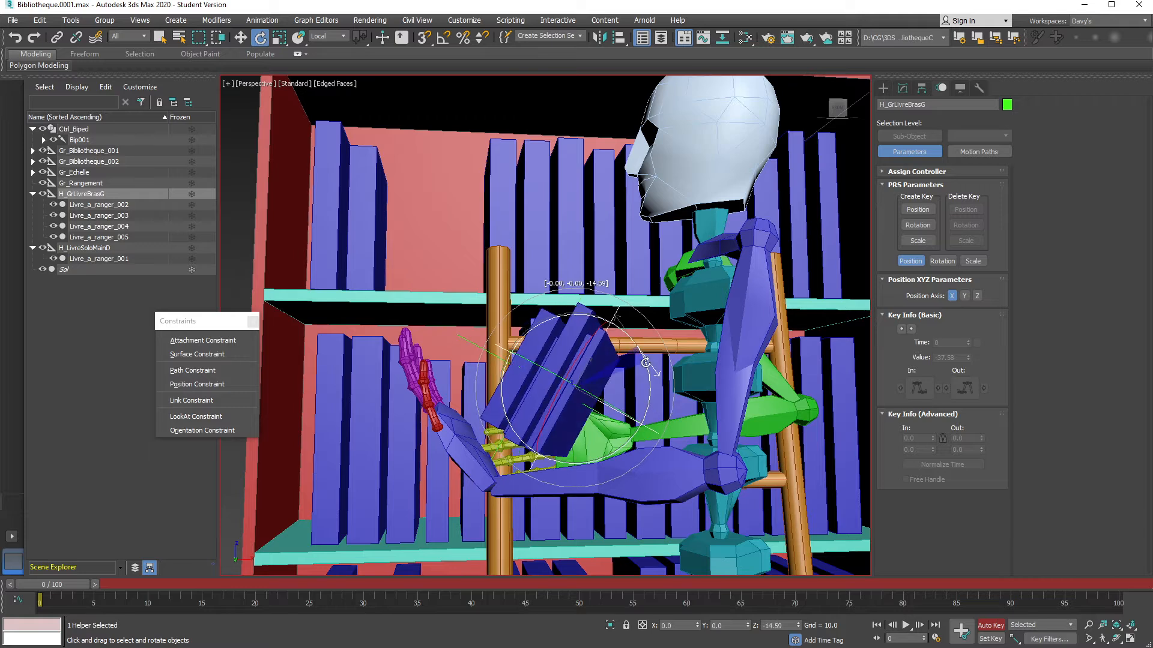
{"action": "key", "text": "w"}
{"action": "middle_click_drag", "start_coordinate": [645, 363], "coordinate": [557, 311], "text": "alt"}
{"action": "key", "text": "e"}
{"action": "left_click_drag", "start_coordinate": [526, 323], "coordinate": [473, 347]}
{"action": "key", "text": "w"}
{"action": "left_click_drag", "start_coordinate": [584, 343], "coordinate": [518, 351]}
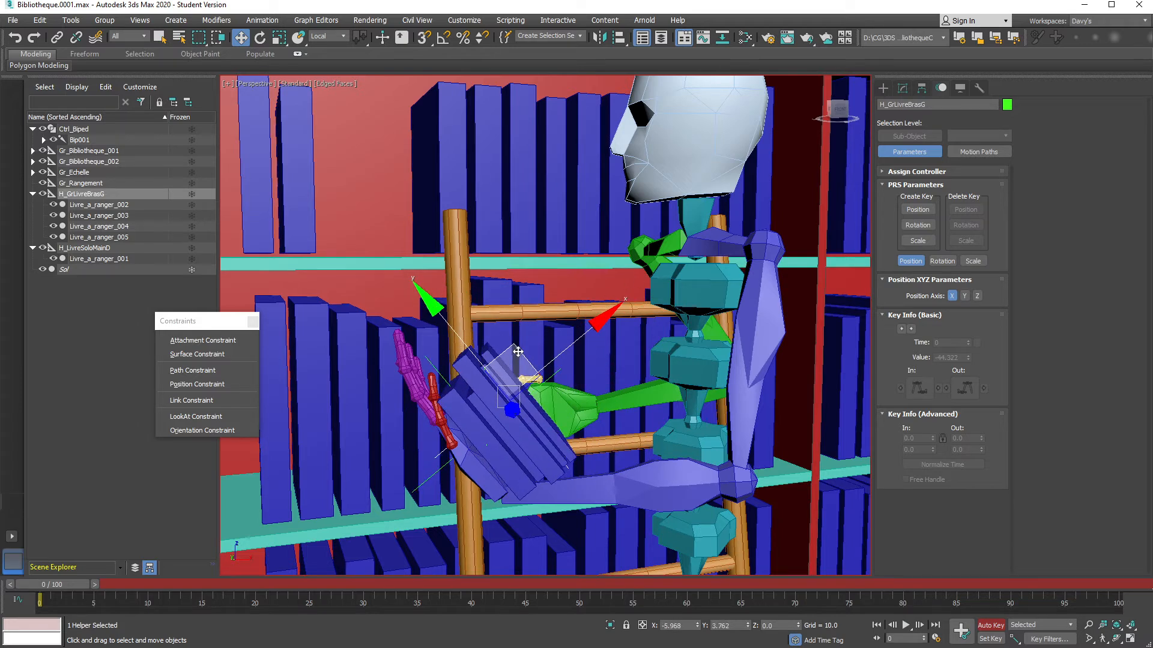
Turn H_GrLivreBrasG about its local Y axis and shift it in local X and Y to stand the books on the left forearm
{"action": "middle_click_drag", "start_coordinate": [599, 415], "coordinate": [522, 414], "text": "alt"}
{"action": "key", "text": "e"}
{"action": "left_click_drag", "start_coordinate": [467, 433], "coordinate": [565, 387]}
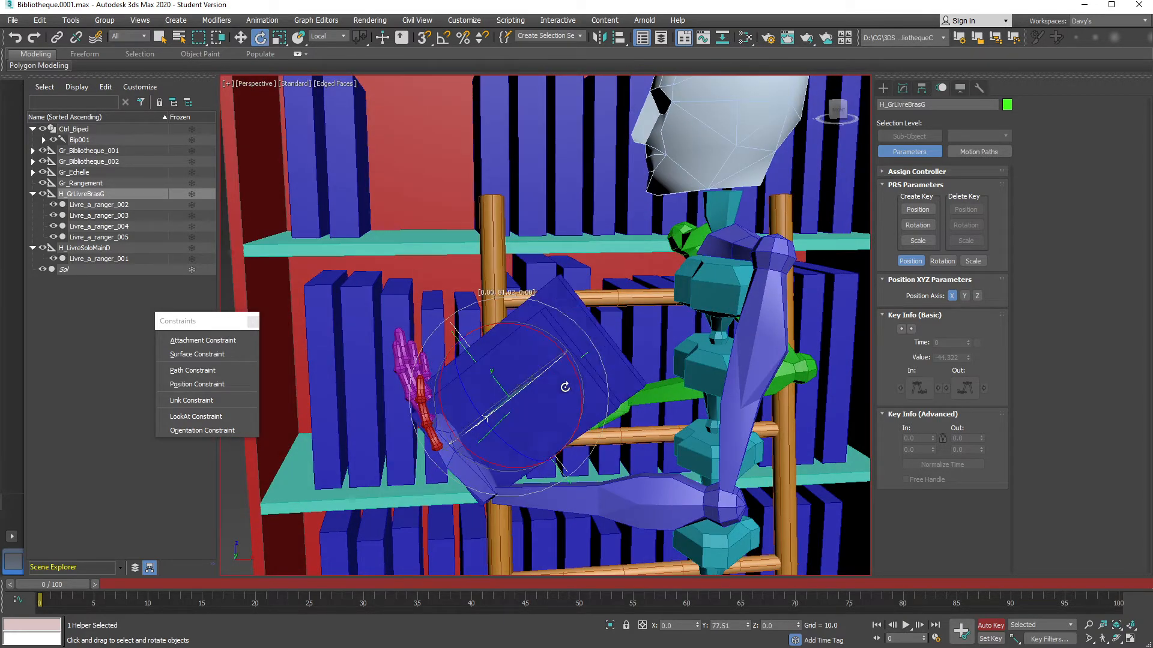
{"action": "left_click_drag", "start_coordinate": [651, 343], "coordinate": [550, 390]}
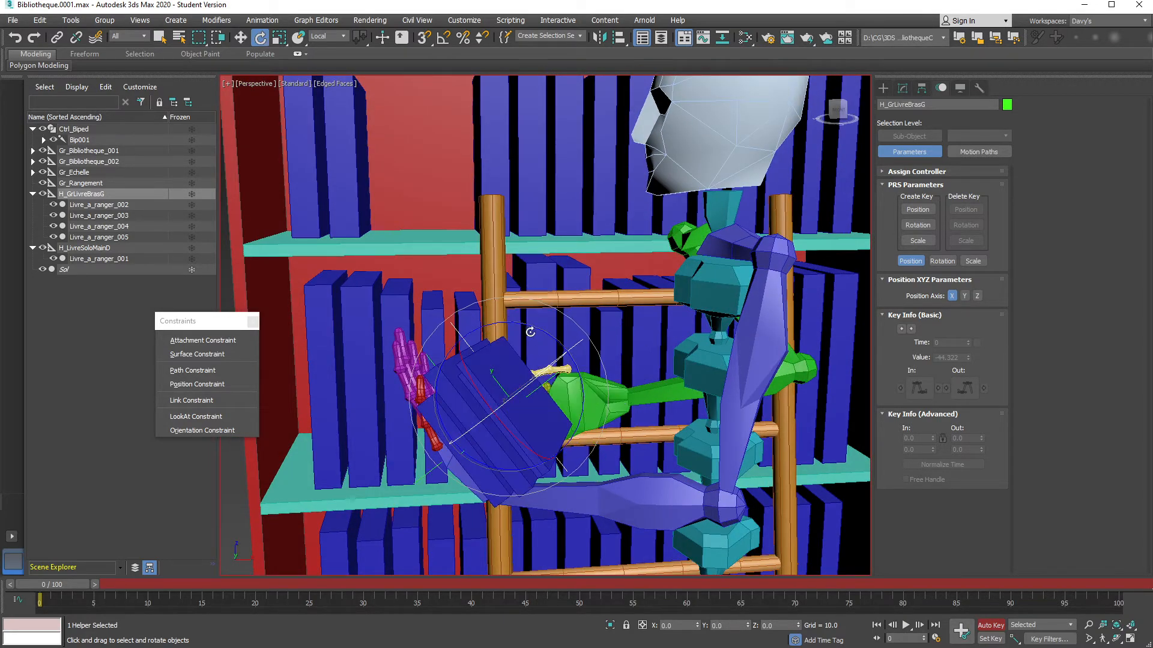
{"action": "key", "text": "w"}
{"action": "middle_click_drag", "start_coordinate": [597, 378], "coordinate": [547, 387], "text": "alt"}
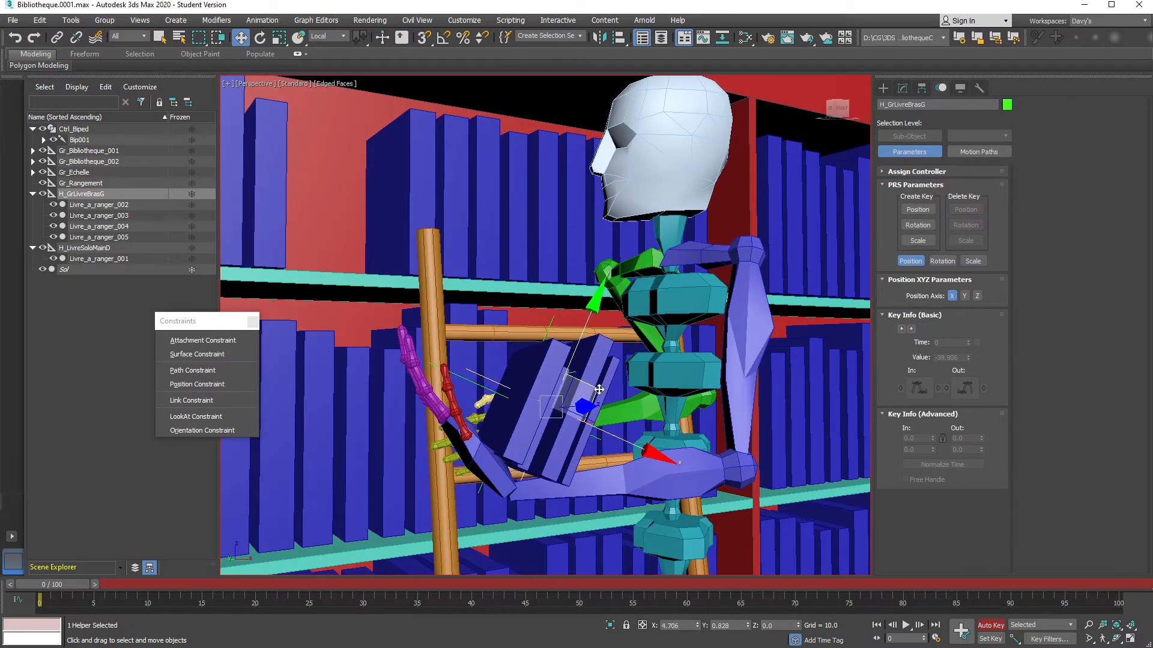
{"action": "middle_click_drag", "start_coordinate": [613, 391], "coordinate": [604, 439], "text": "alt"}
Shift H_GrLivreBrasG about 3.3 along local Z and rotate it about -10 degrees around local X to align the stack with the forearm
{"action": "key", "text": "e"}
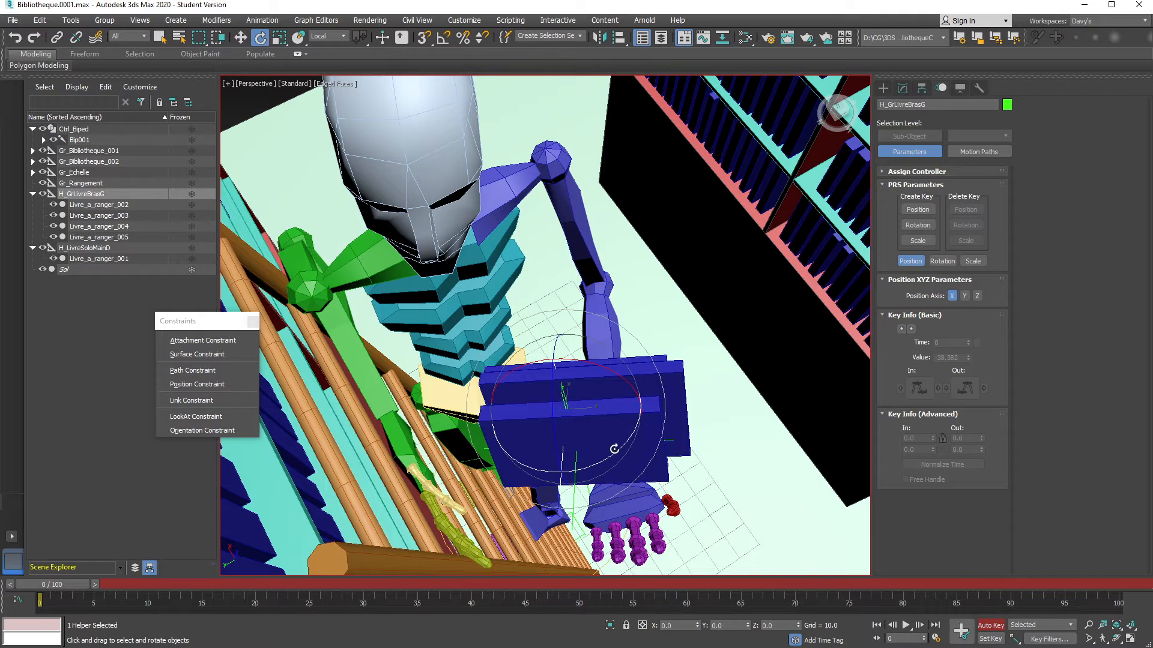
{"action": "key", "text": "w"}
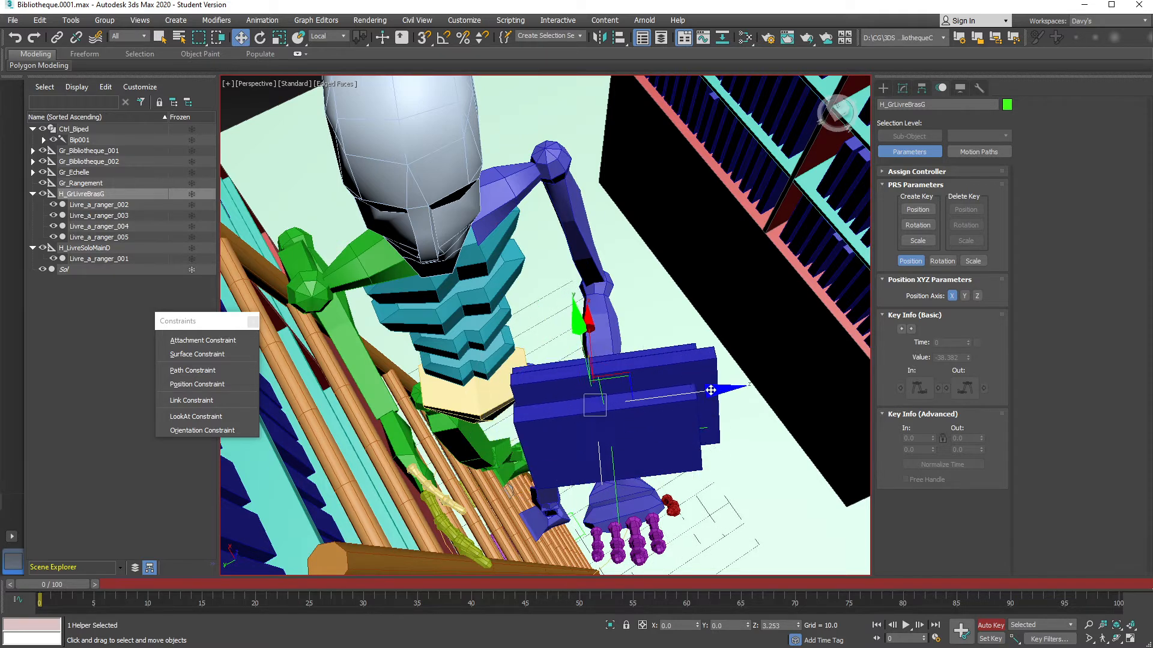
{"action": "key", "text": "e"}
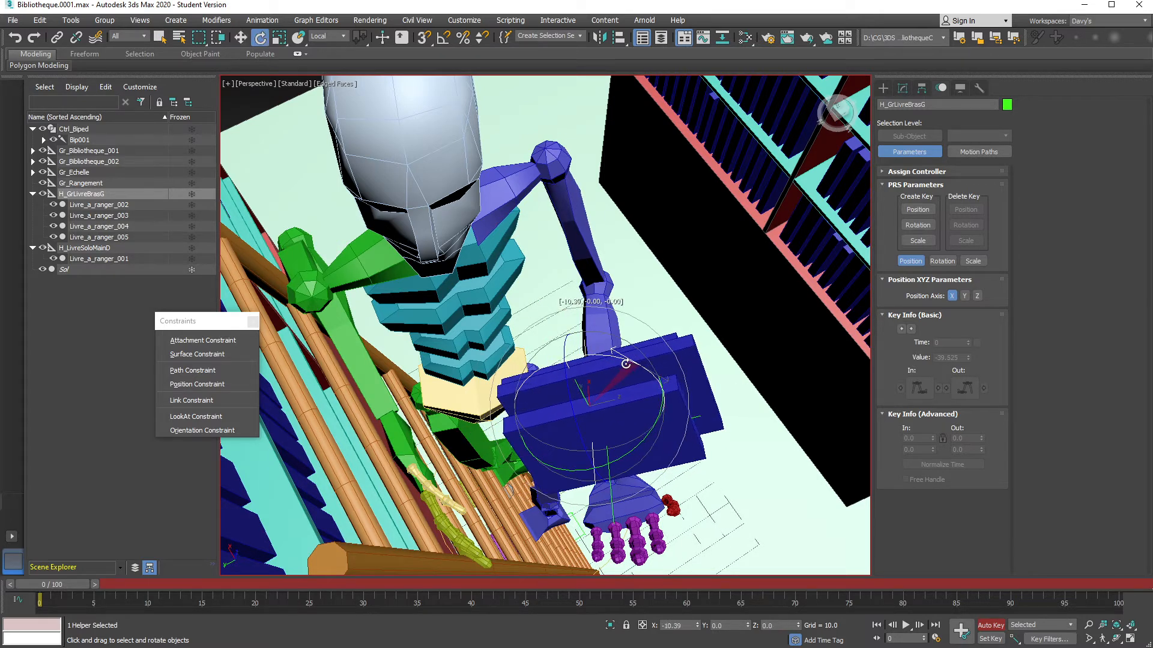
{"action": "key", "text": "w"}
{"action": "middle_click_drag", "start_coordinate": [621, 365], "coordinate": [536, 324], "text": "alt"}
{"action": "middle_click_drag", "start_coordinate": [586, 384], "coordinate": [570, 376], "text": "alt"}
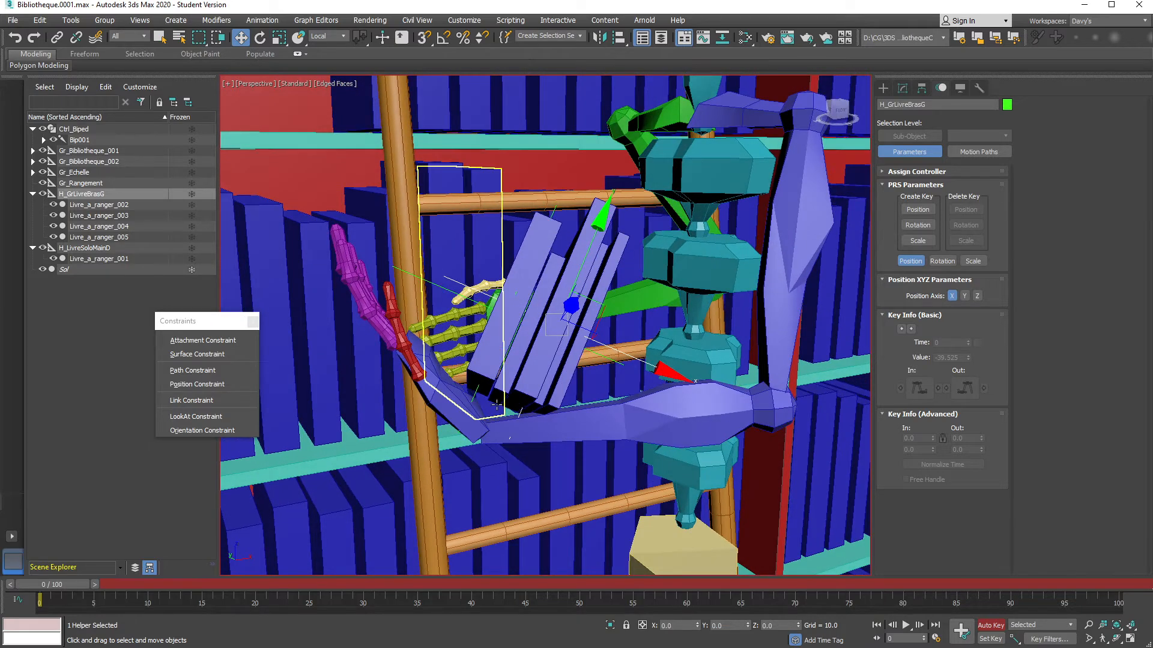
{"action": "key", "text": "Escape"}
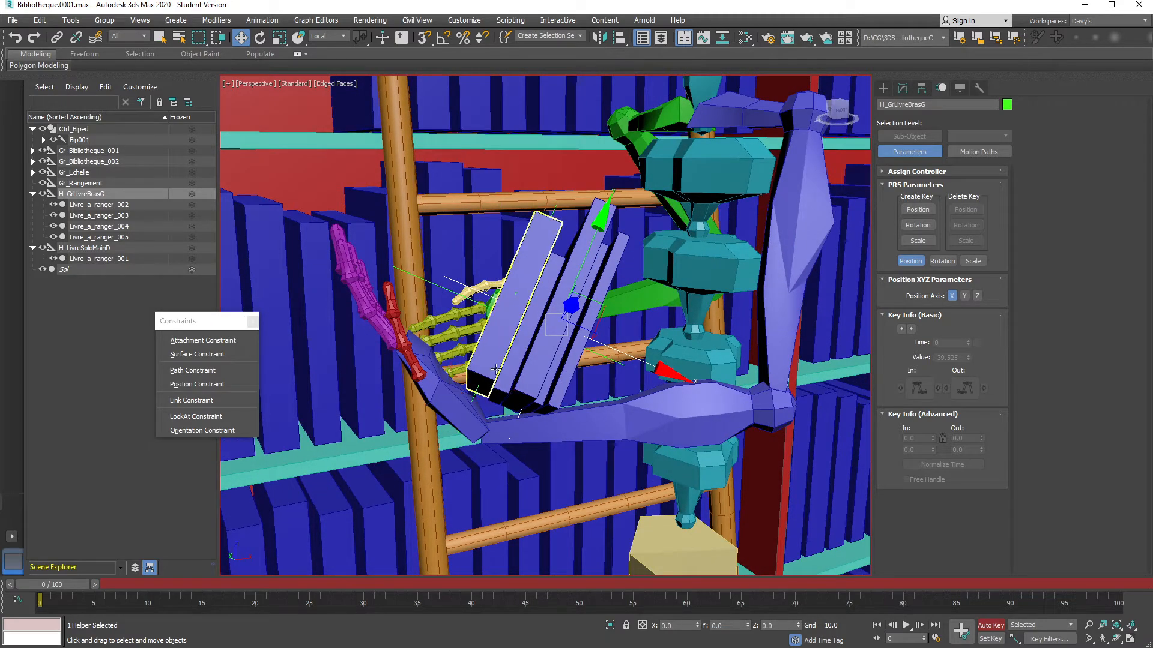
{"action": "middle_click_drag", "start_coordinate": [573, 377], "coordinate": [568, 382], "text": "alt"}
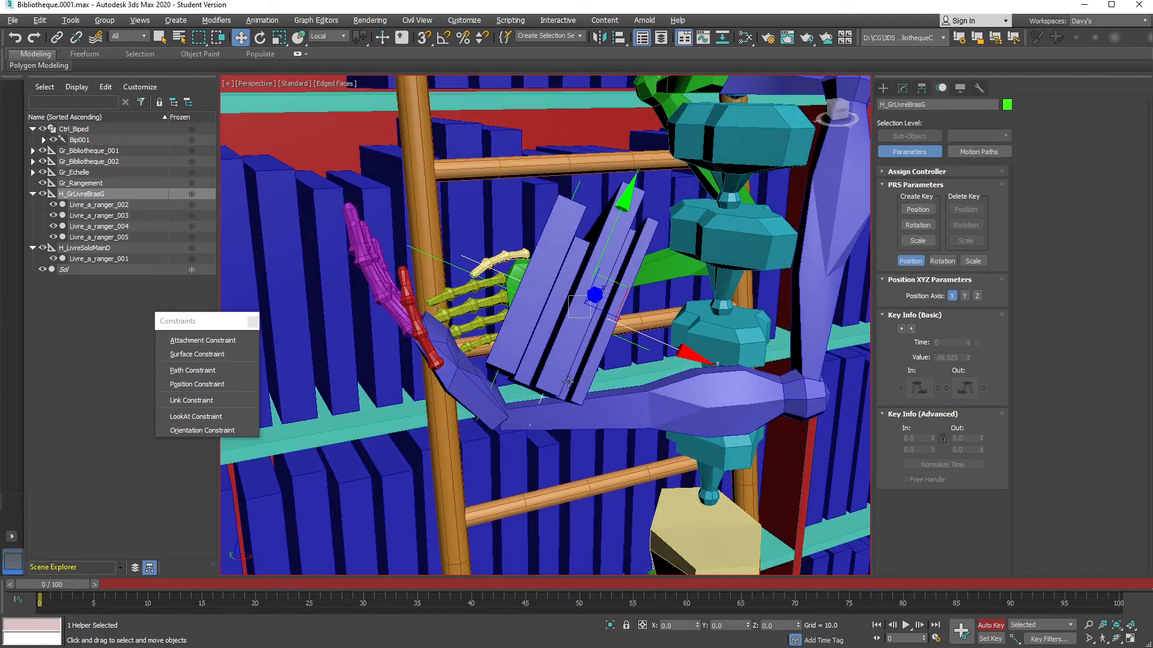
Slide Livre_a_ranger_004 and Livre_a_ranger_002 along their local Y axes so their lower edges sit on the left forearm
{"action": "left_click", "coordinate": [574, 371]}
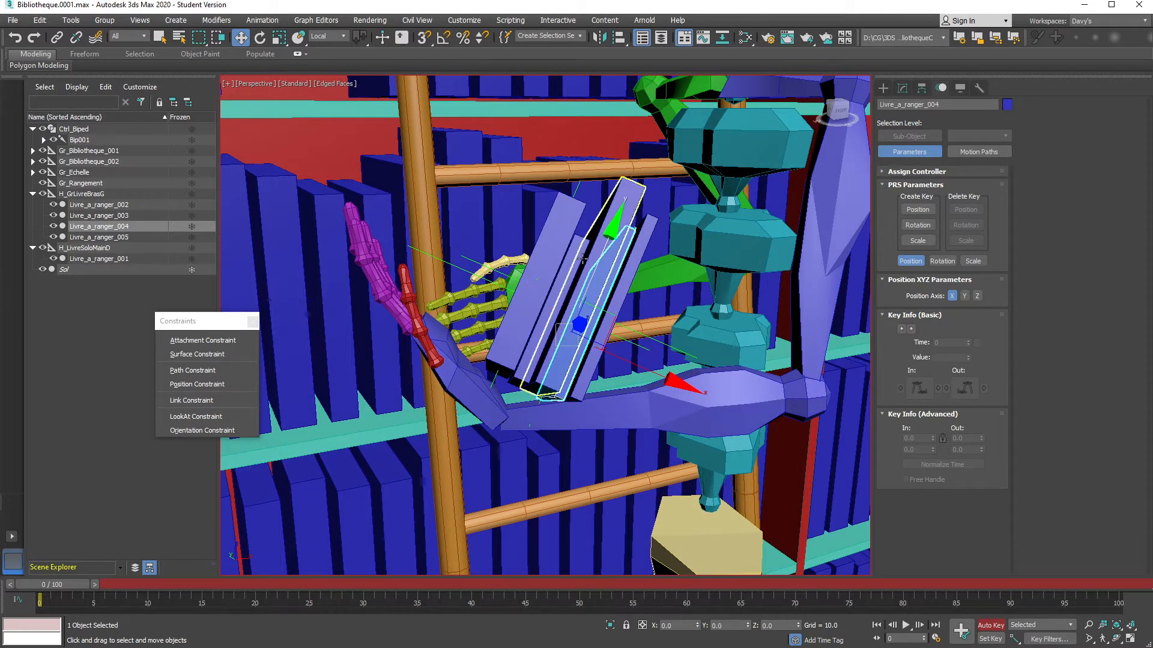
{"action": "left_click", "coordinate": [634, 193]}
{"action": "left_click_drag", "start_coordinate": [610, 207], "coordinate": [577, 245]}
{"action": "left_click", "coordinate": [569, 282]}
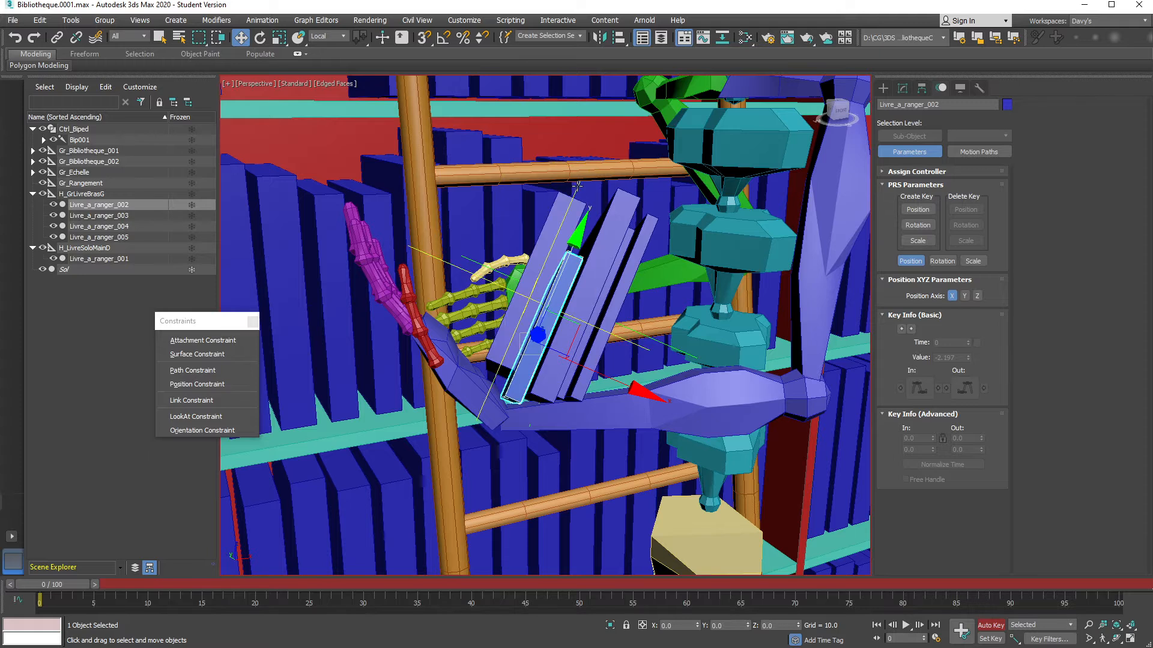
{"action": "left_click", "coordinate": [537, 334]}
Lower H_LivreSoloMainD about 0.6 along local Y and rotate it slightly so the single book fits against the stack
{"action": "middle_click_drag", "start_coordinate": [550, 280], "coordinate": [523, 288], "text": "alt"}
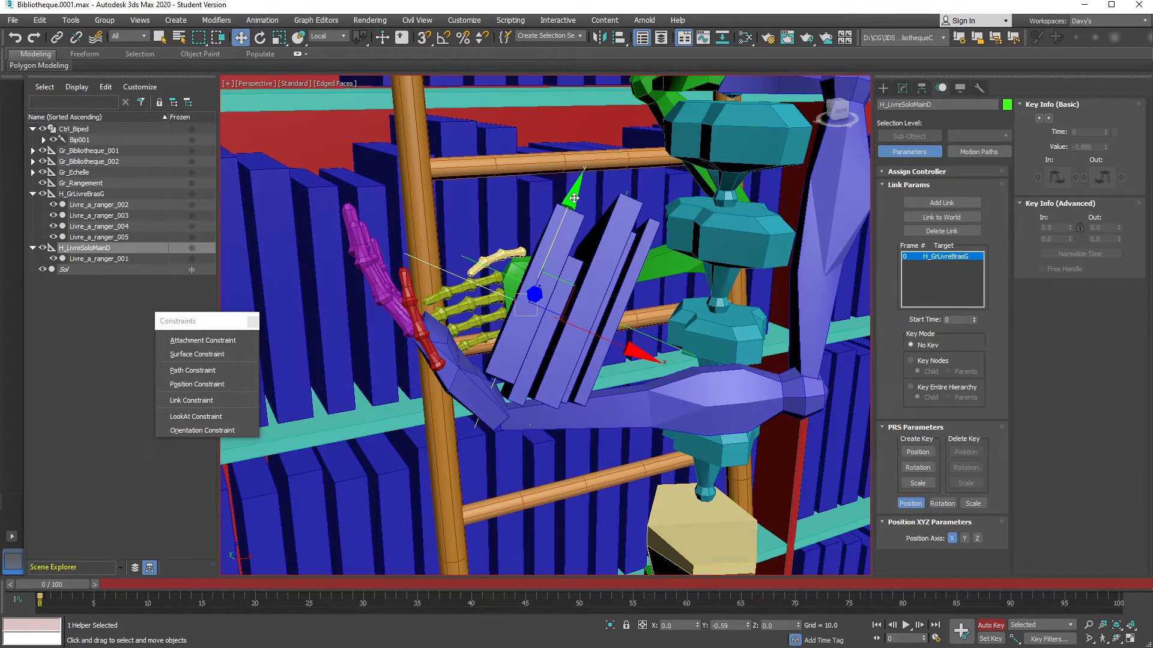
{"action": "left_click_drag", "start_coordinate": [575, 203], "coordinate": [575, 206]}
{"action": "middle_click_drag", "start_coordinate": [575, 206], "coordinate": [623, 364], "text": "alt"}
{"action": "key", "text": "e"}
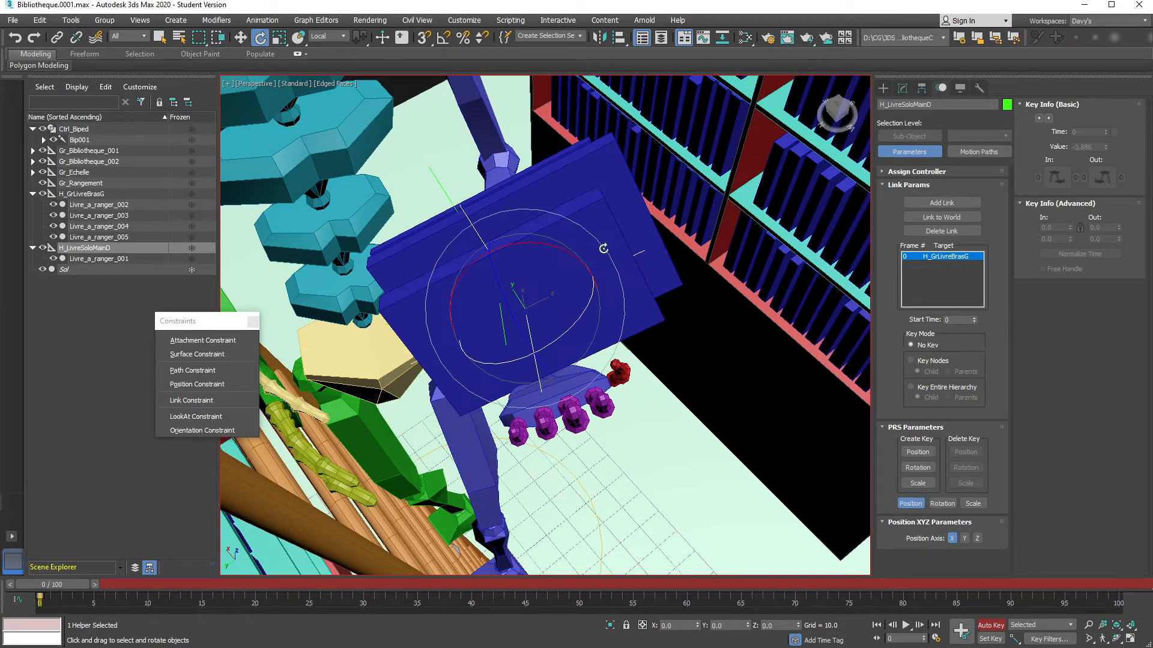
{"action": "left_click_drag", "start_coordinate": [565, 253], "coordinate": [571, 253]}
{"action": "key", "text": "w"}
{"action": "middle_click_drag", "start_coordinate": [627, 372], "coordinate": [505, 298], "text": "alt"}
Raise Livre_a_ranger_005 about 0.4 and Livre_a_ranger_003 about 0.2 along local Y to clear the left forearm
{"action": "left_click", "coordinate": [619, 290]}
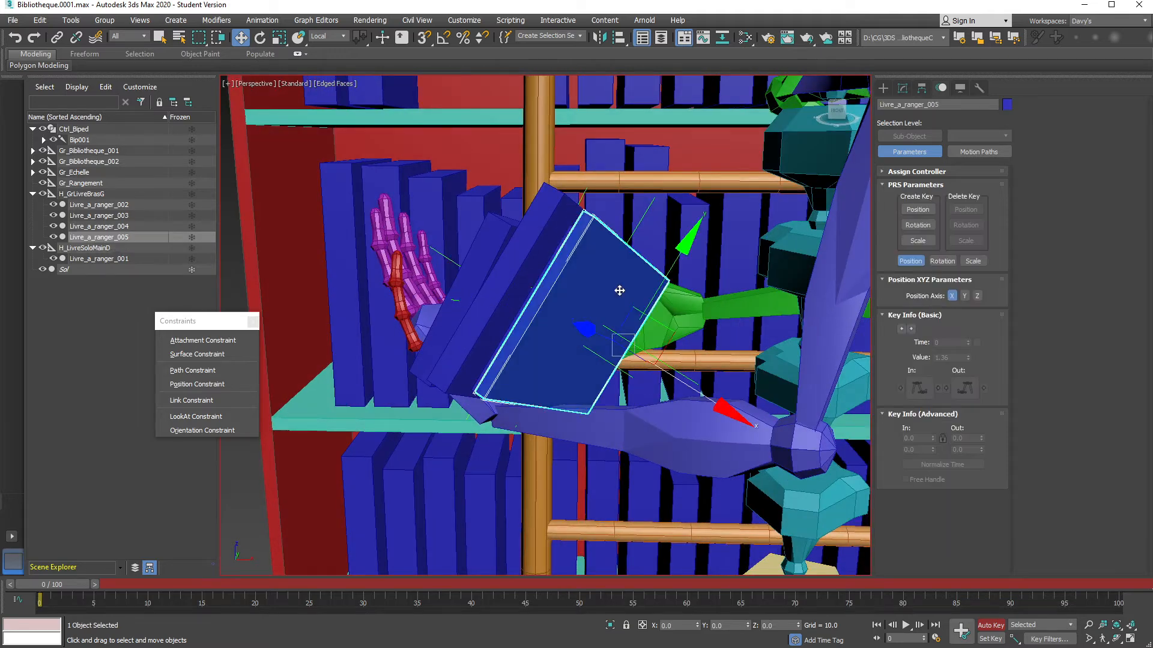
{"action": "middle_click_drag", "start_coordinate": [619, 291], "coordinate": [682, 242], "text": "alt"}
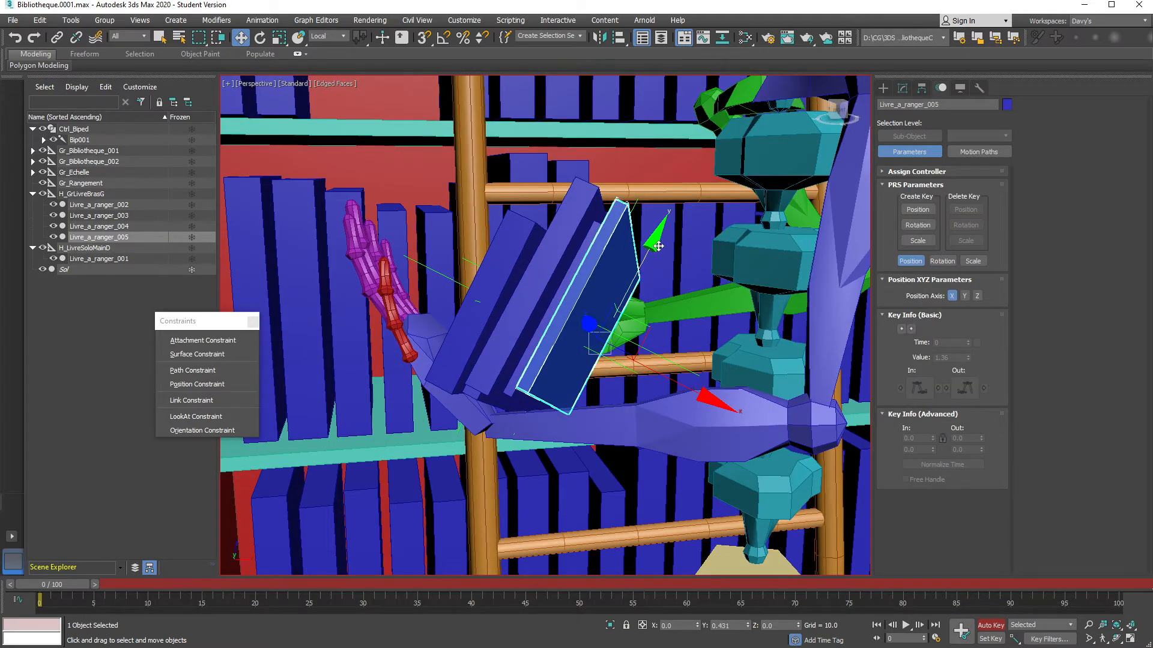
{"action": "middle_click_drag", "start_coordinate": [650, 283], "coordinate": [469, 324], "text": "alt"}
{"action": "mouse_move", "coordinate": [601, 328]}
{"action": "middle_mouse_down", "text": "alt"}
{"action": "mouse_move", "coordinate": [576, 329]}
{"action": "mouse_move", "coordinate": [641, 322]}
{"action": "mouse_move", "coordinate": [601, 327]}
{"action": "middle_mouse_up", "text": "alt"}
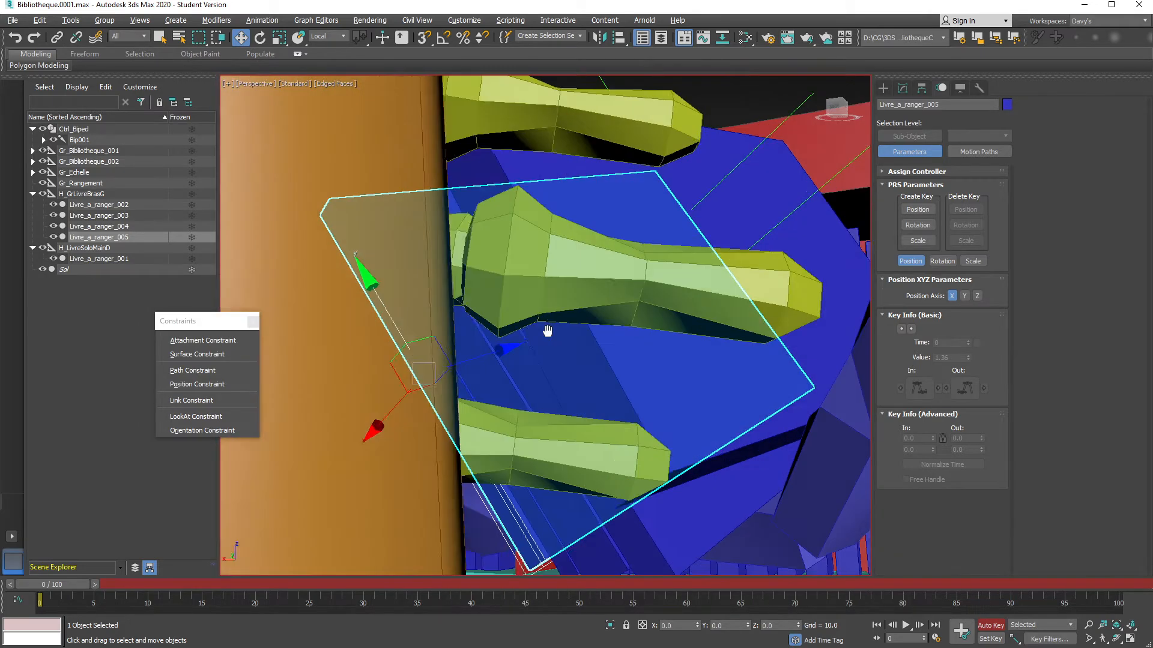
{"action": "middle_click_drag", "start_coordinate": [547, 331], "coordinate": [542, 326], "text": "alt"}
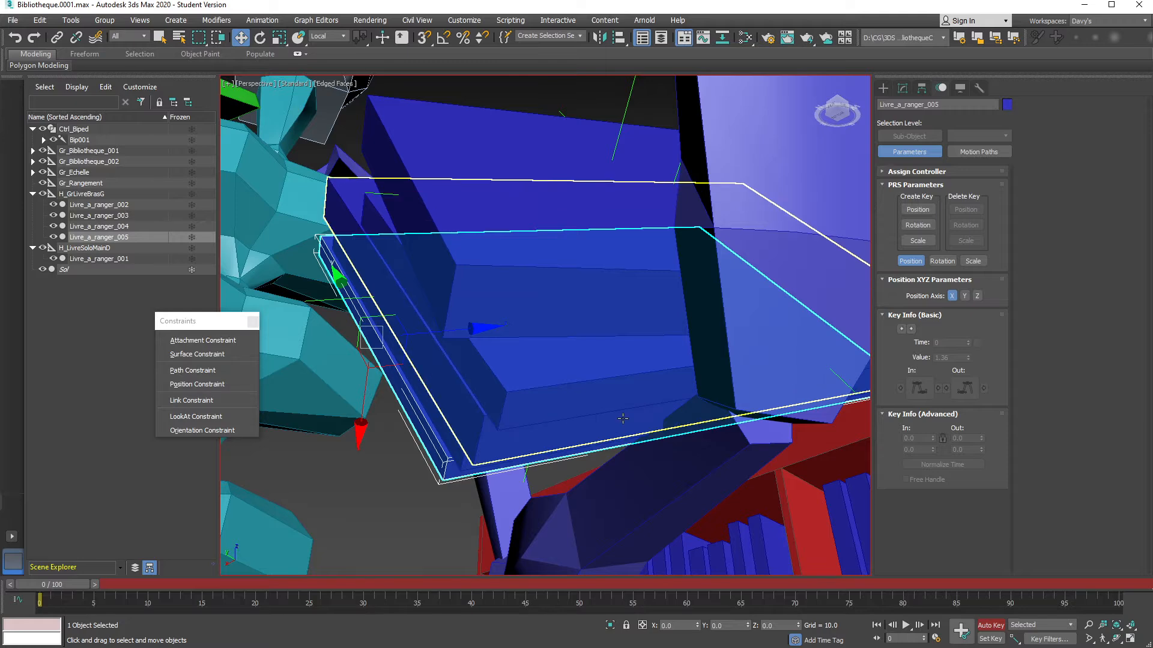
{"action": "left_click", "coordinate": [471, 353]}
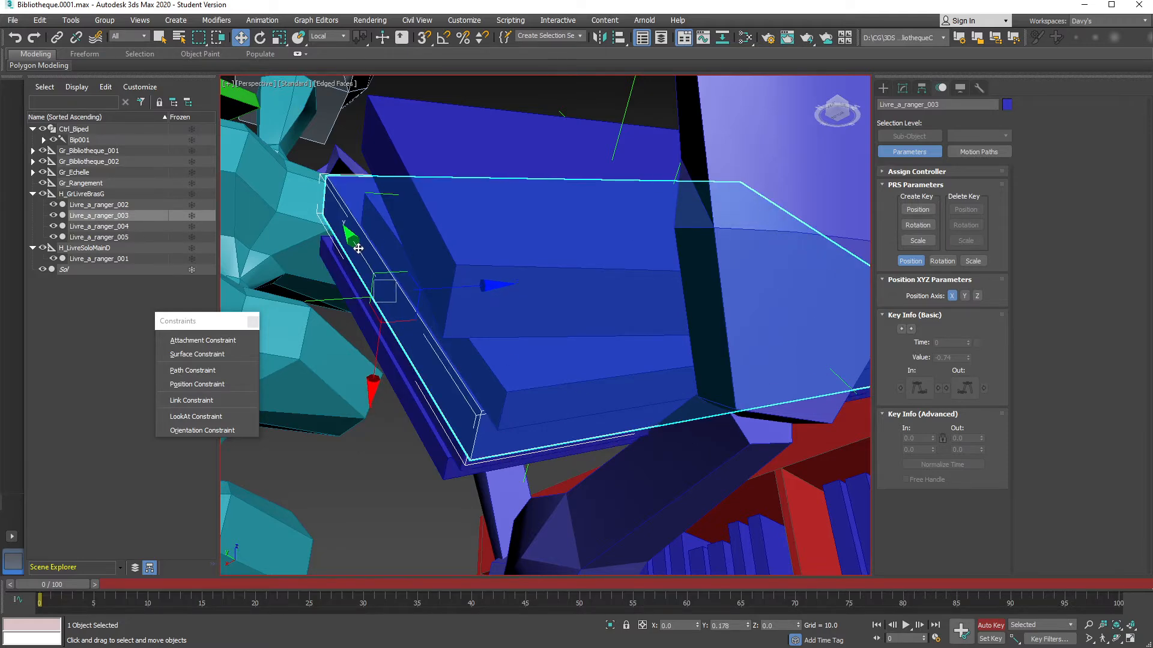
{"action": "middle_click_drag", "start_coordinate": [599, 314], "coordinate": [499, 329], "text": "alt"}
{"action": "scroll", "coordinate": [515, 377], "scroll_direction": "down", "scroll_amount": 5}
{"action": "scroll", "coordinate": [557, 322], "scroll_direction": "up", "scroll_amount": 5}
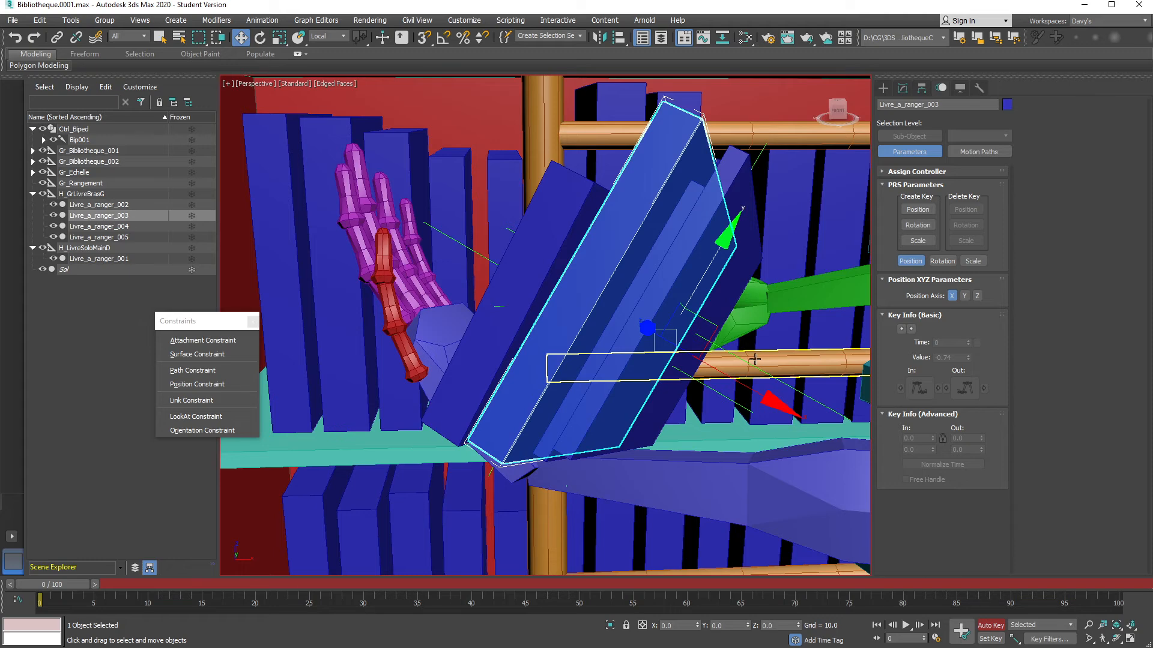
Rotate H_GrLivreBrasG slightly to refine how the whole book stack rests on the biped's left forearm
{"action": "left_click", "coordinate": [752, 367]}
{"action": "scroll", "coordinate": [691, 303], "scroll_direction": "down", "scroll_amount": 4}
{"action": "middle_click_drag", "start_coordinate": [691, 303], "coordinate": [554, 303], "text": "alt"}
{"action": "scroll", "coordinate": [604, 336], "scroll_direction": "up", "scroll_amount": 4}
{"action": "scroll", "coordinate": [562, 324], "scroll_direction": "down", "scroll_amount": 4}
{"action": "scroll", "coordinate": [550, 304], "scroll_direction": "up", "scroll_amount": 4}
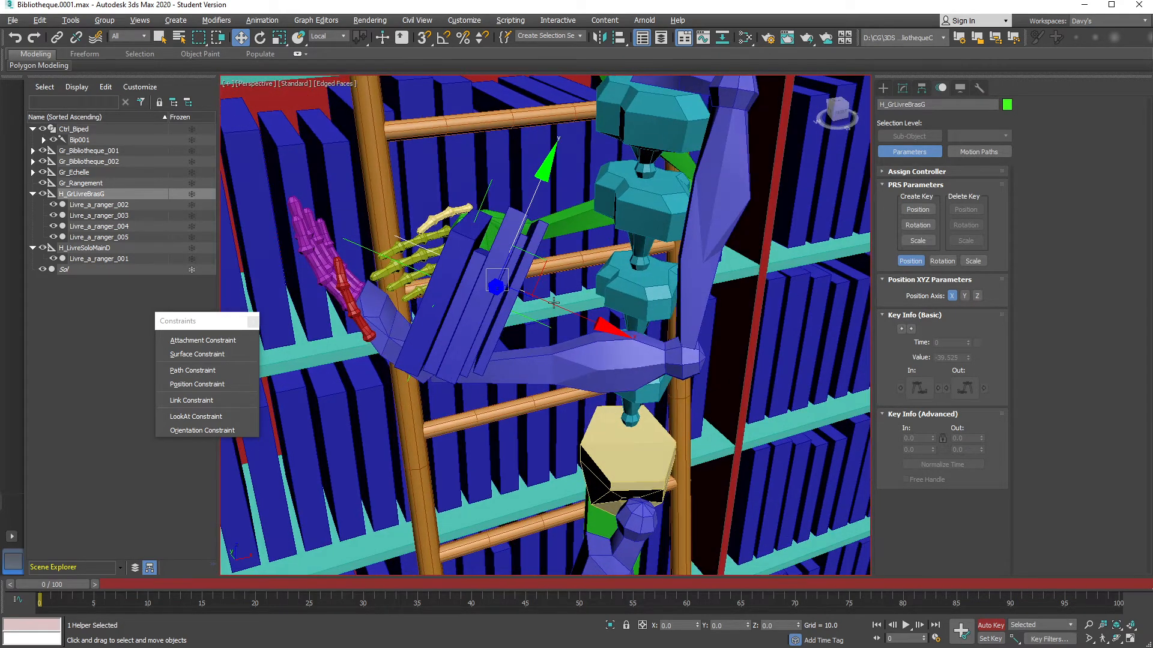
{"action": "middle_click_drag", "start_coordinate": [559, 351], "coordinate": [541, 294], "text": "alt"}
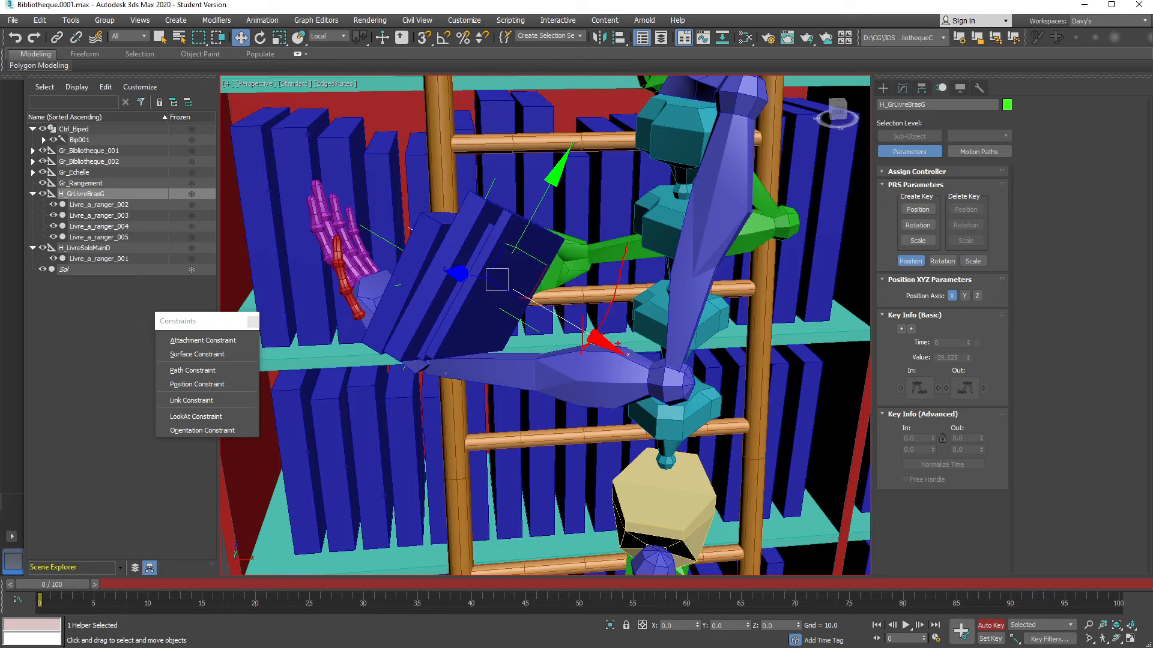
{"action": "left_click", "coordinate": [554, 373]}
{"action": "key", "text": "e"}
{"action": "mouse_move", "coordinate": [681, 308]}
{"action": "left_mouse_down"}
{"action": "mouse_move", "coordinate": [675, 361]}
{"action": "mouse_move", "coordinate": [690, 288]}
{"action": "mouse_move", "coordinate": [669, 366]}
{"action": "mouse_move", "coordinate": [696, 297]}
{"action": "left_mouse_up"}
{"action": "middle_click_drag", "start_coordinate": [571, 318], "coordinate": [595, 313], "text": "alt"}
{"action": "left_click", "coordinate": [529, 303]}
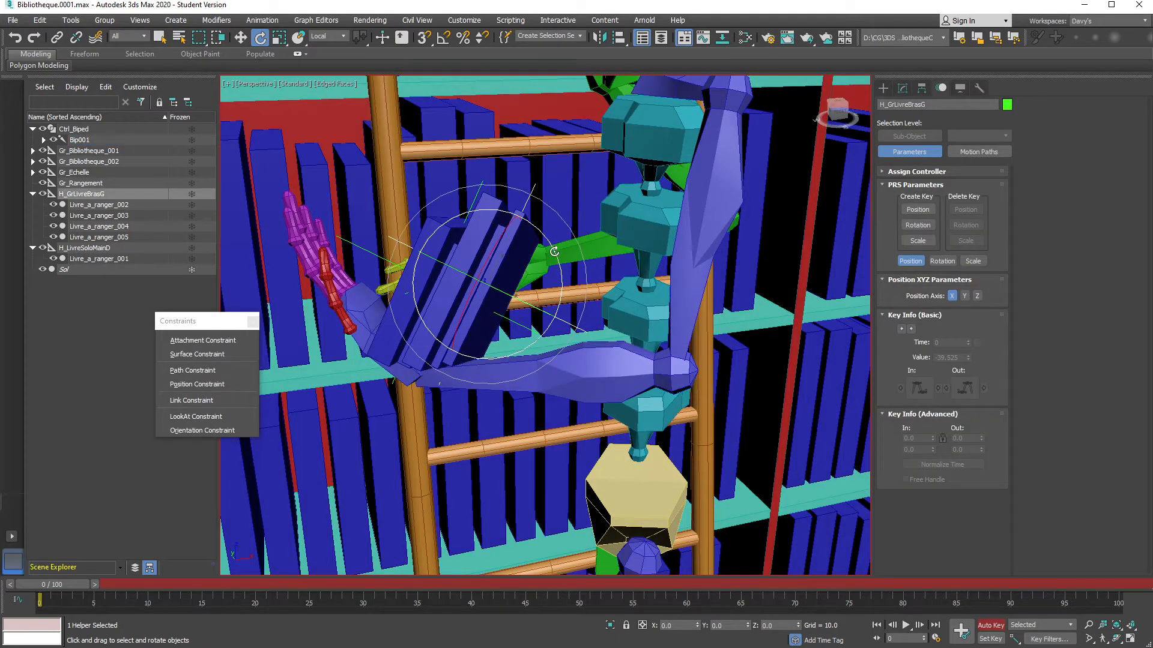
{"action": "key", "text": "w"}
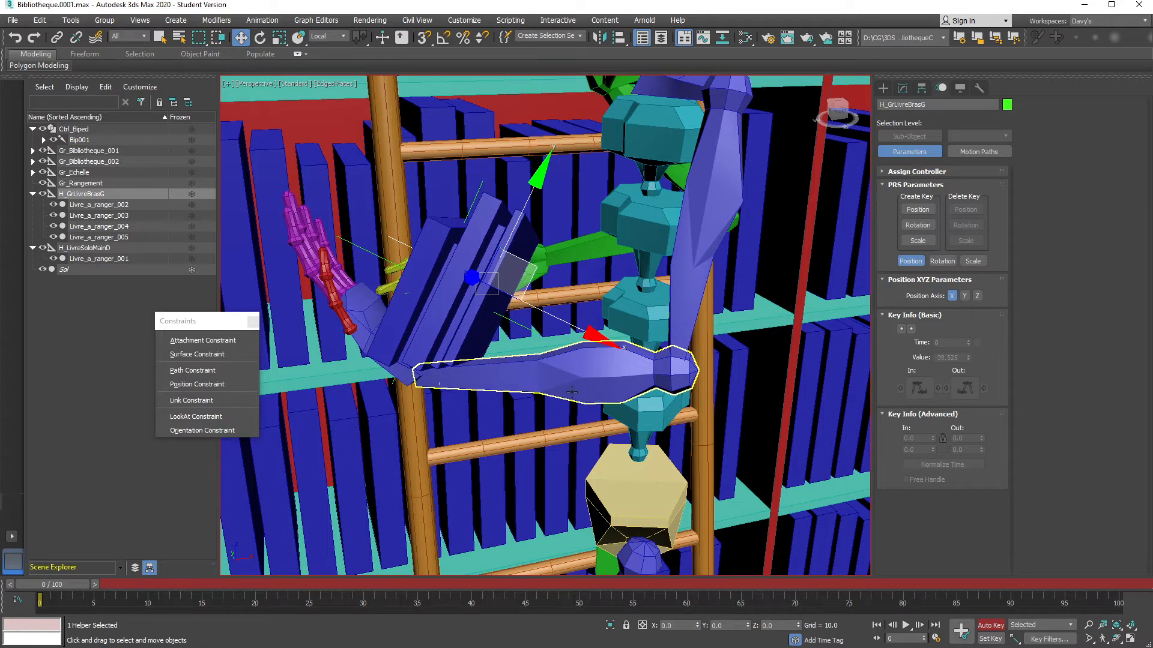
{"action": "middle_click_drag", "start_coordinate": [571, 391], "coordinate": [465, 301], "text": "alt"}
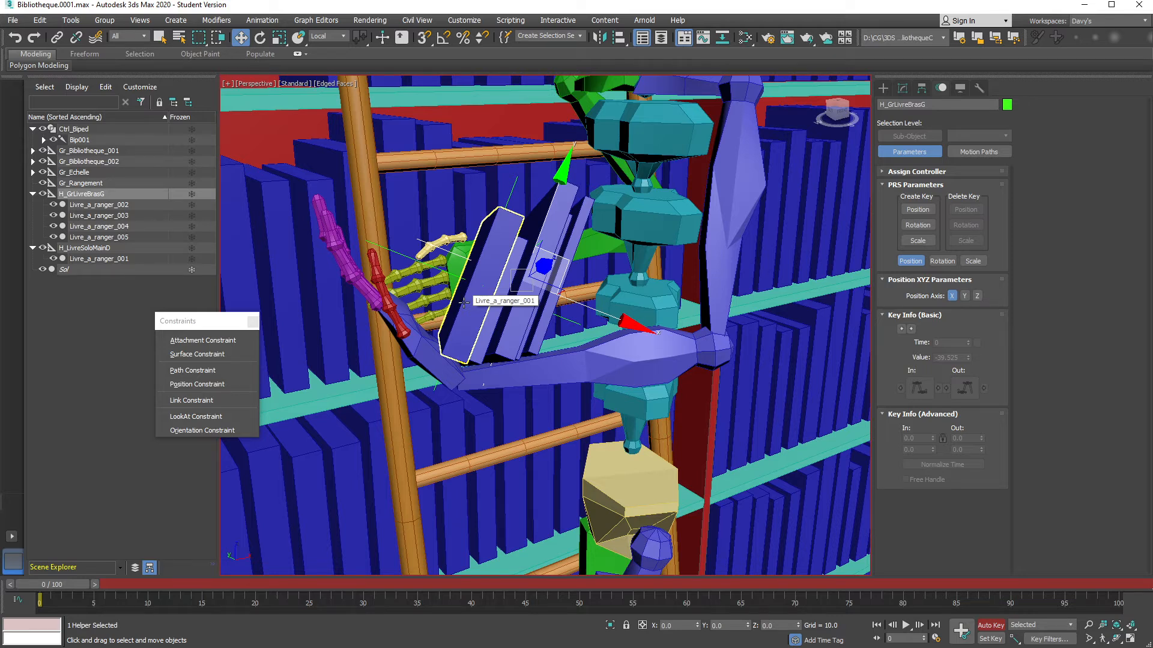
{"action": "middle_click_drag", "start_coordinate": [492, 290], "coordinate": [509, 358], "text": "alt"}
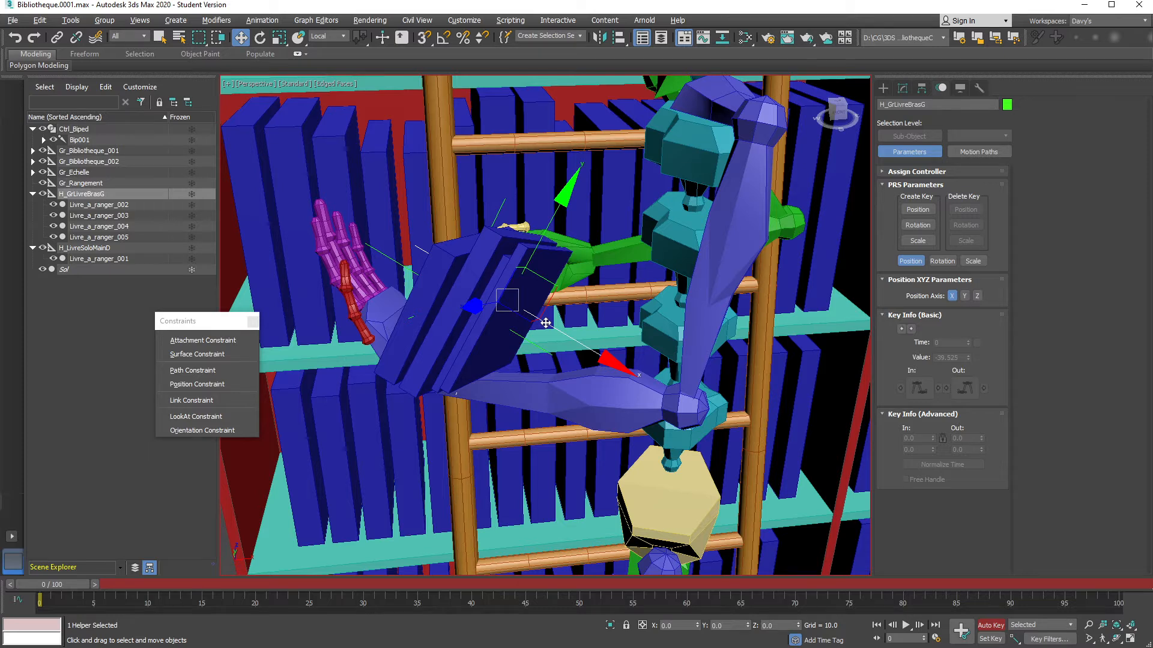
Link-constrain H_GrLivreBrasG to the biped's left forearm at frame 0
{"action": "left_click", "coordinate": [187, 400]}
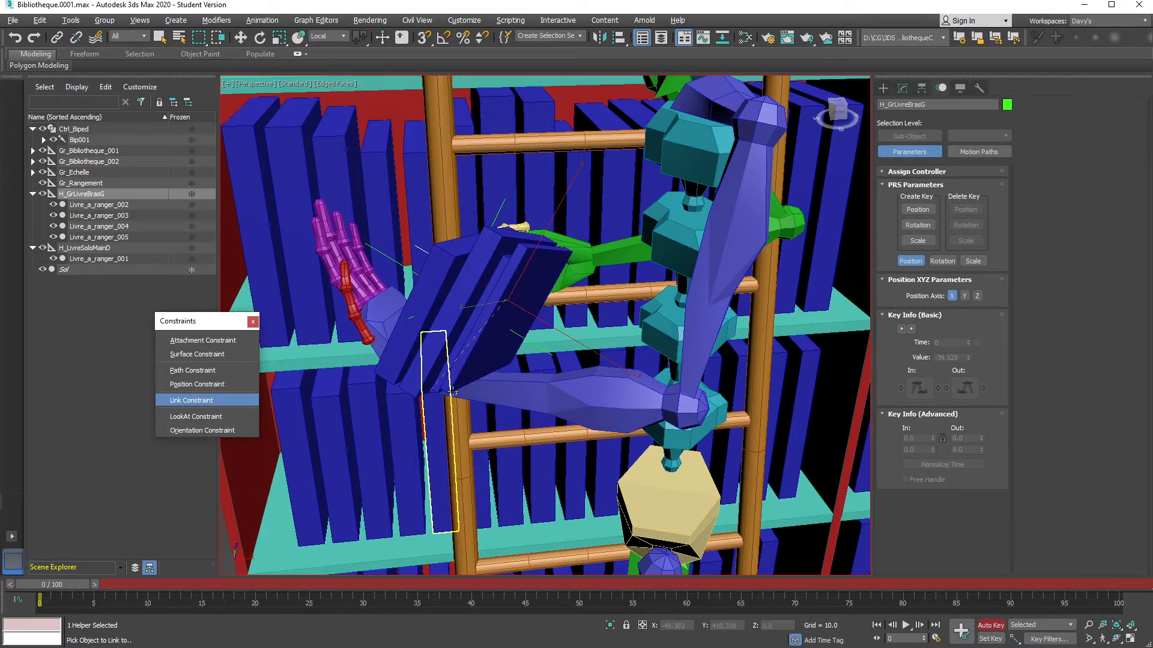
{"action": "left_click", "coordinate": [567, 390]}
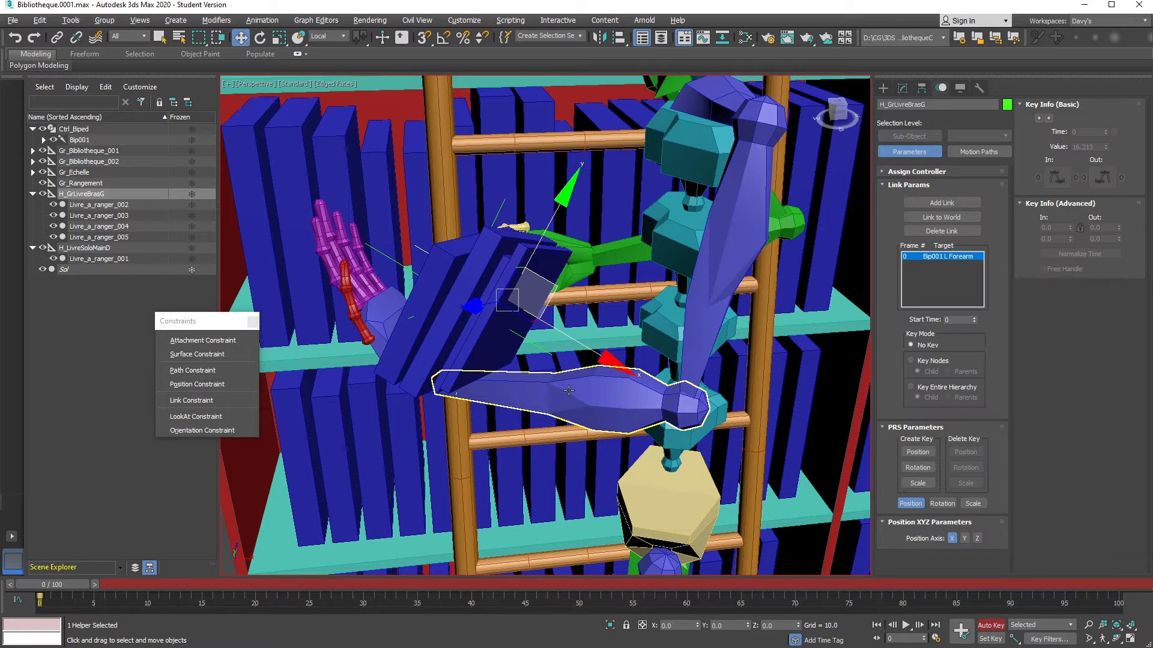
Rotate the biped's left forearm and left upper arm slightly to adjust how the arm carries the book stack
{"action": "left_click", "coordinate": [594, 392]}
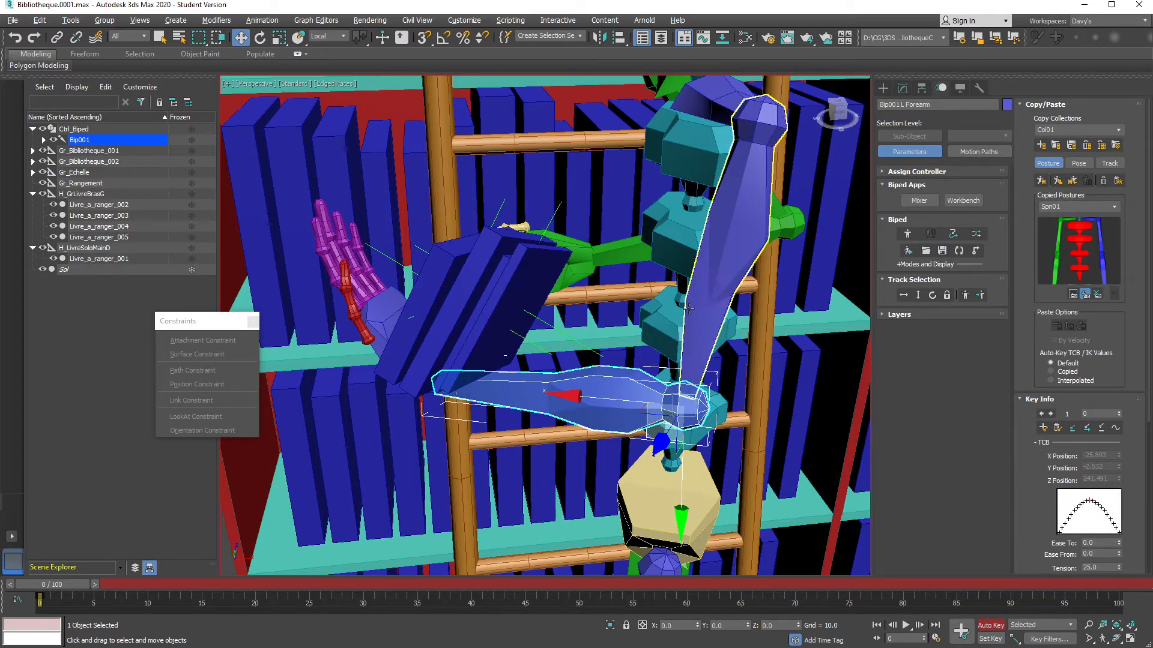
{"action": "key", "text": "e"}
{"action": "left_click_drag", "start_coordinate": [652, 350], "coordinate": [677, 352]}
{"action": "left_click", "coordinate": [715, 235]}
{"action": "scroll", "coordinate": [636, 264], "scroll_direction": "down", "scroll_amount": 5}
{"action": "middle_click_drag", "start_coordinate": [636, 264], "coordinate": [665, 321]}
{"action": "left_click_drag", "start_coordinate": [598, 196], "coordinate": [565, 273]}
{"action": "middle_click_drag", "start_coordinate": [573, 299], "coordinate": [639, 252], "text": "alt"}
Shift the Bip001 body slightly to adjust its stance beside the ladder
{"action": "left_click", "coordinate": [64, 141]}
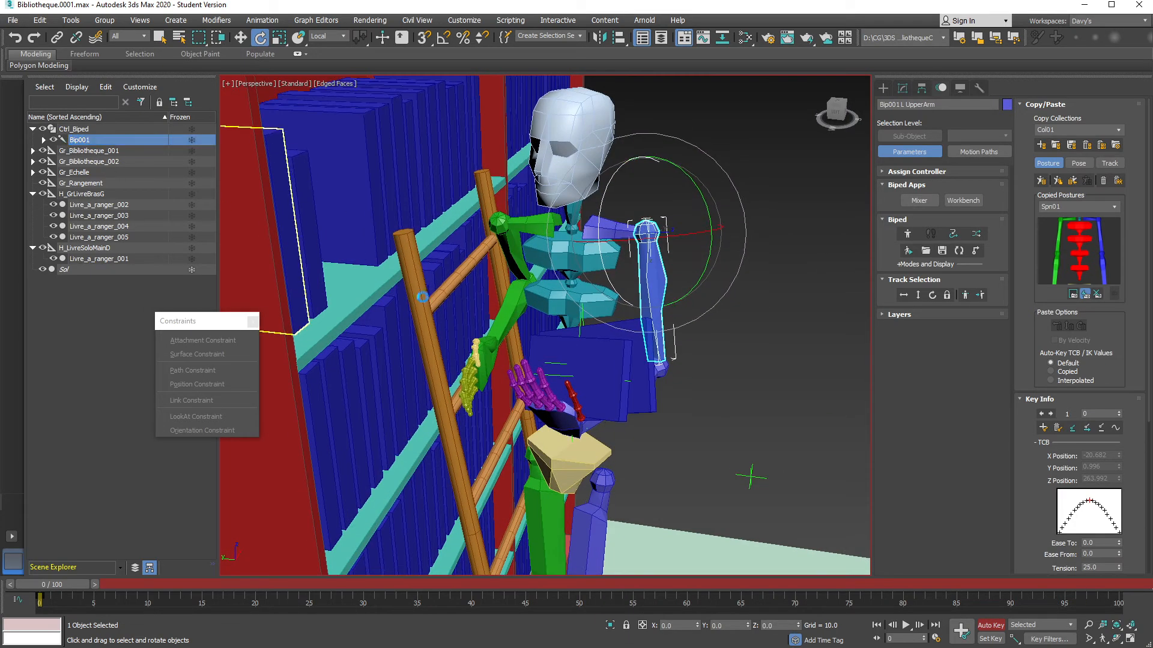
{"action": "key", "text": "w"}
{"action": "scroll", "coordinate": [618, 334], "scroll_direction": "down", "scroll_amount": 3}
{"action": "mouse_move", "coordinate": [603, 427]}
{"action": "left_mouse_down"}
{"action": "mouse_move", "coordinate": [652, 475]}
{"action": "mouse_move", "coordinate": [610, 425]}
{"action": "mouse_move", "coordinate": [597, 443]}
{"action": "mouse_move", "coordinate": [626, 429]}
{"action": "mouse_move", "coordinate": [604, 429]}
{"action": "left_mouse_up"}
{"action": "middle_click_drag", "start_coordinate": [657, 406], "coordinate": [624, 410], "text": "alt"}
{"action": "scroll", "coordinate": [625, 413], "scroll_direction": "up", "scroll_amount": 3}
{"action": "middle_click_drag", "start_coordinate": [604, 312], "coordinate": [626, 315], "text": "alt"}
{"action": "mouse_move", "coordinate": [626, 315]}
{"action": "middle_mouse_down"}
{"action": "mouse_move", "coordinate": [625, 344]}
{"action": "mouse_move", "coordinate": [625, 334]}
{"action": "middle_mouse_up"}
Refine the upper-body pose and turn the biped's head toward the books held on its left arm
{"action": "left_click", "coordinate": [605, 162]}
{"action": "key", "text": "r"}
{"action": "middle_click_drag", "start_coordinate": [614, 162], "coordinate": [627, 147], "text": "alt"}
{"action": "key", "text": "e"}
{"action": "left_click_drag", "start_coordinate": [611, 114], "coordinate": [568, 112]}
{"action": "key", "text": "q"}
{"action": "left_click", "coordinate": [503, 176]}
{"action": "key", "text": "e"}
{"action": "left_click", "coordinate": [564, 116]}
{"action": "scroll", "coordinate": [582, 169], "scroll_direction": "down", "scroll_amount": 3}
{"action": "middle_click_drag", "start_coordinate": [582, 169], "coordinate": [585, 183]}
{"action": "left_click_drag", "start_coordinate": [576, 175], "coordinate": [579, 119]}
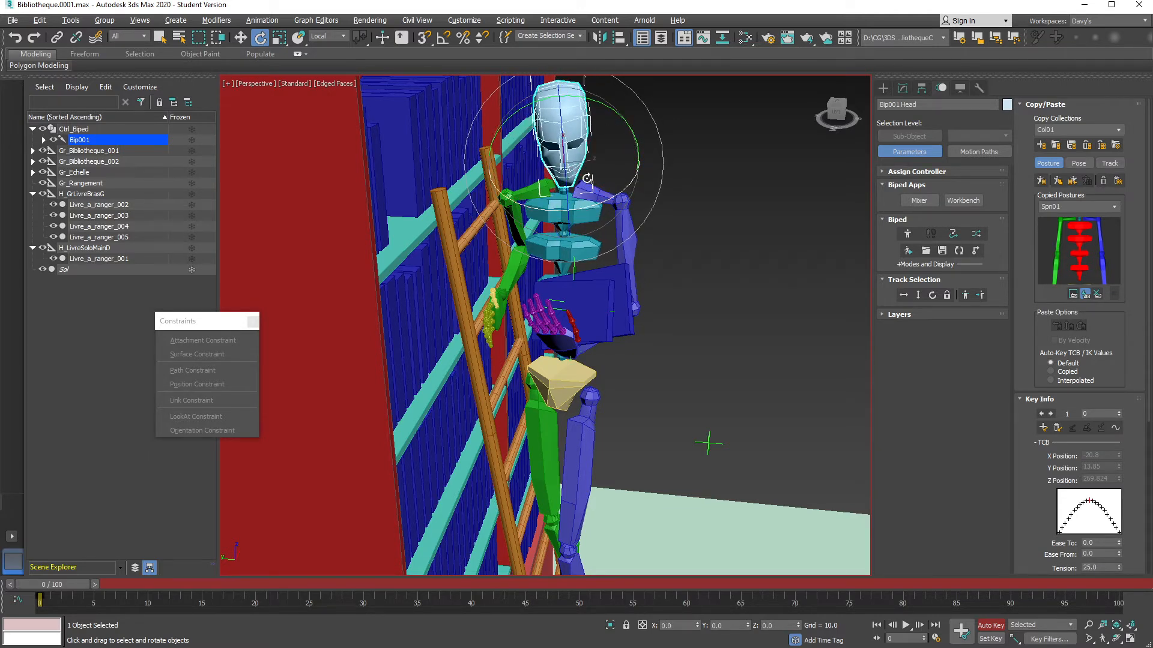
{"action": "middle_click_drag", "start_coordinate": [567, 179], "coordinate": [520, 238], "text": "alt"}
{"action": "middle_click_drag", "start_coordinate": [507, 152], "coordinate": [591, 246], "text": "alt"}
Move Bip001 slightly along its local Y axis toward the ladder
{"action": "left_click", "coordinate": [61, 140]}
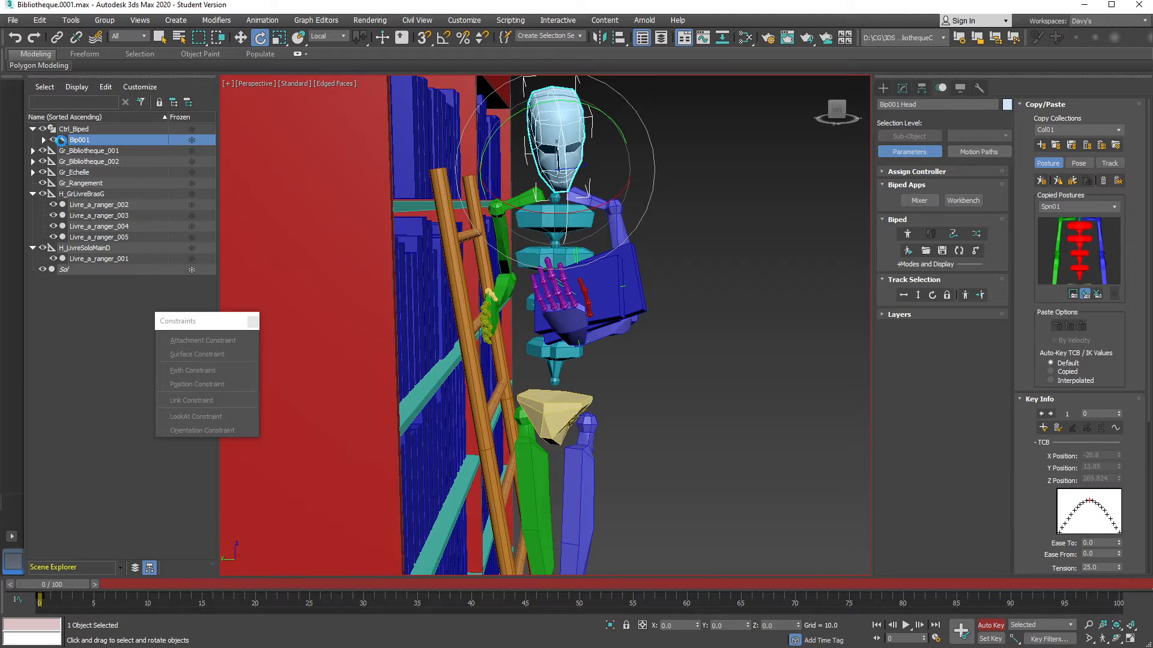
{"action": "key", "text": "w"}
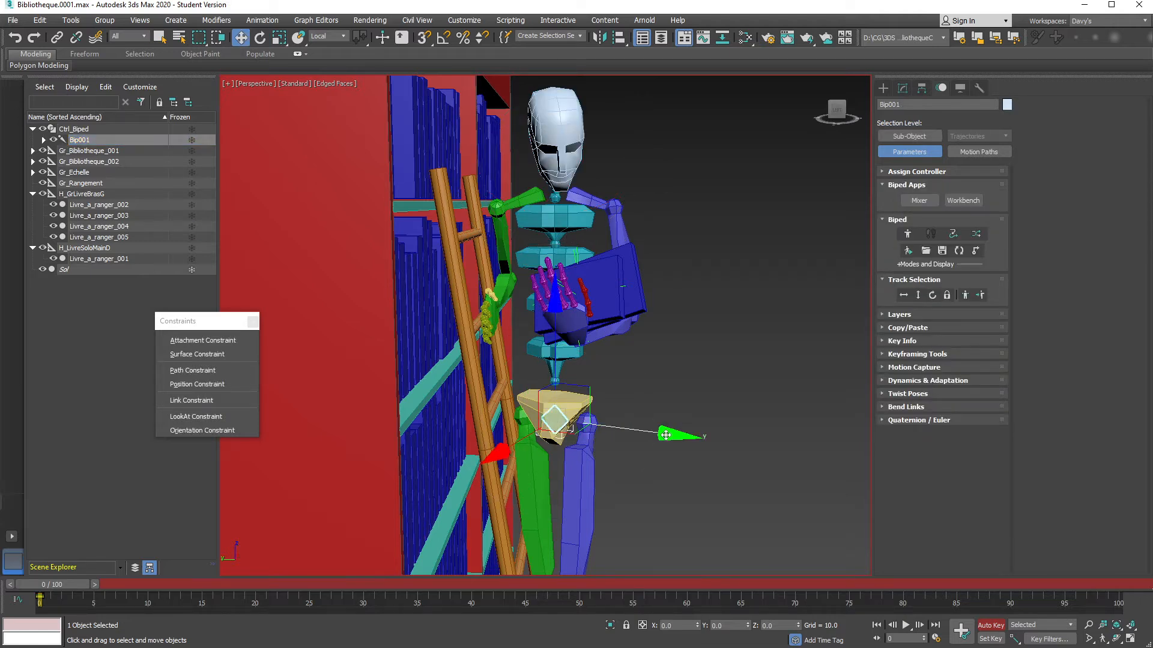
{"action": "left_click_drag", "start_coordinate": [665, 436], "coordinate": [661, 437]}
{"action": "middle_click_drag", "start_coordinate": [661, 436], "coordinate": [396, 290], "text": "alt"}
{"action": "scroll", "coordinate": [378, 303], "scroll_direction": "down", "scroll_amount": 3}
{"action": "middle_click_drag", "start_coordinate": [331, 315], "coordinate": [594, 391], "text": "alt"}
{"action": "scroll", "coordinate": [496, 341], "scroll_direction": "up", "scroll_amount": 2}
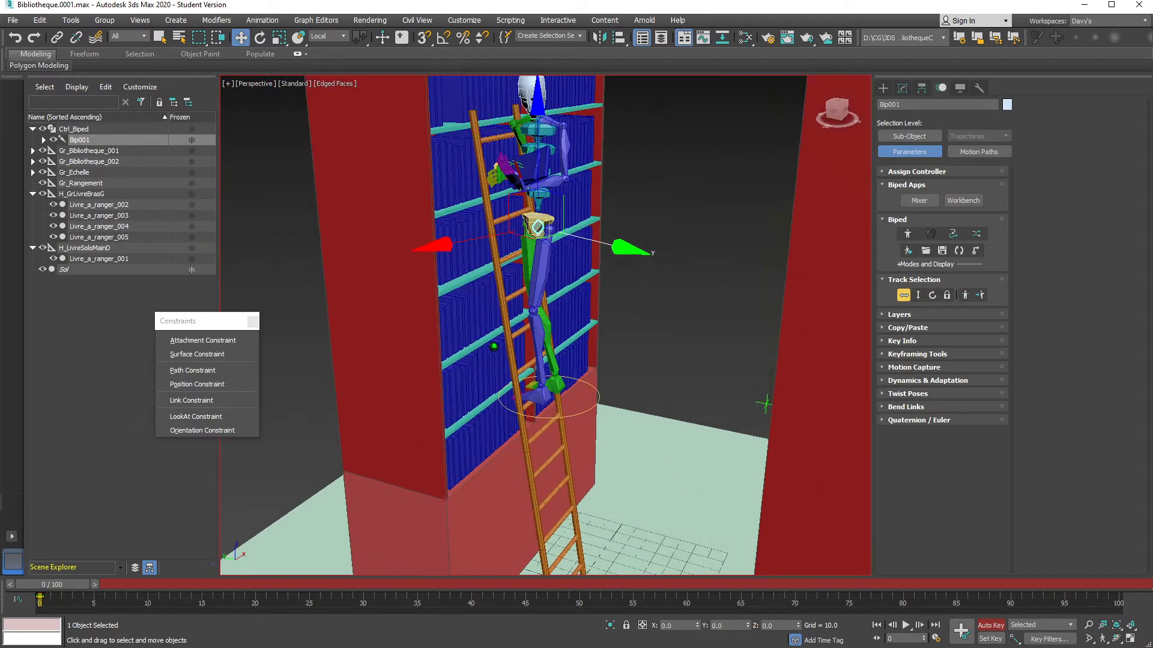
{"action": "middle_click_drag", "start_coordinate": [499, 336], "coordinate": [521, 409]}
{"action": "scroll", "coordinate": [525, 408], "scroll_direction": "up", "scroll_amount": 4}
{"action": "scroll", "coordinate": [534, 360], "scroll_direction": "down", "scroll_amount": 4}
{"action": "middle_click_drag", "start_coordinate": [541, 345], "coordinate": [543, 384]}
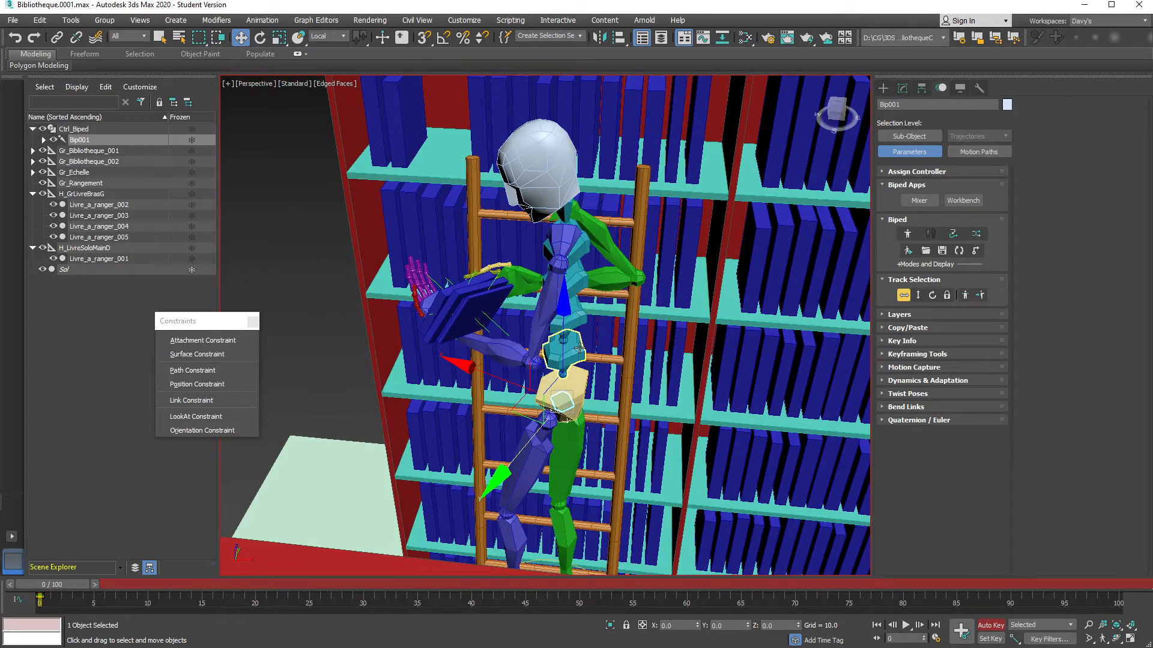
Rotate Spine2 and Spine1 slightly to adjust the lean of the biped's torso
{"action": "left_click", "coordinate": [575, 292]}
{"action": "key", "text": "e"}
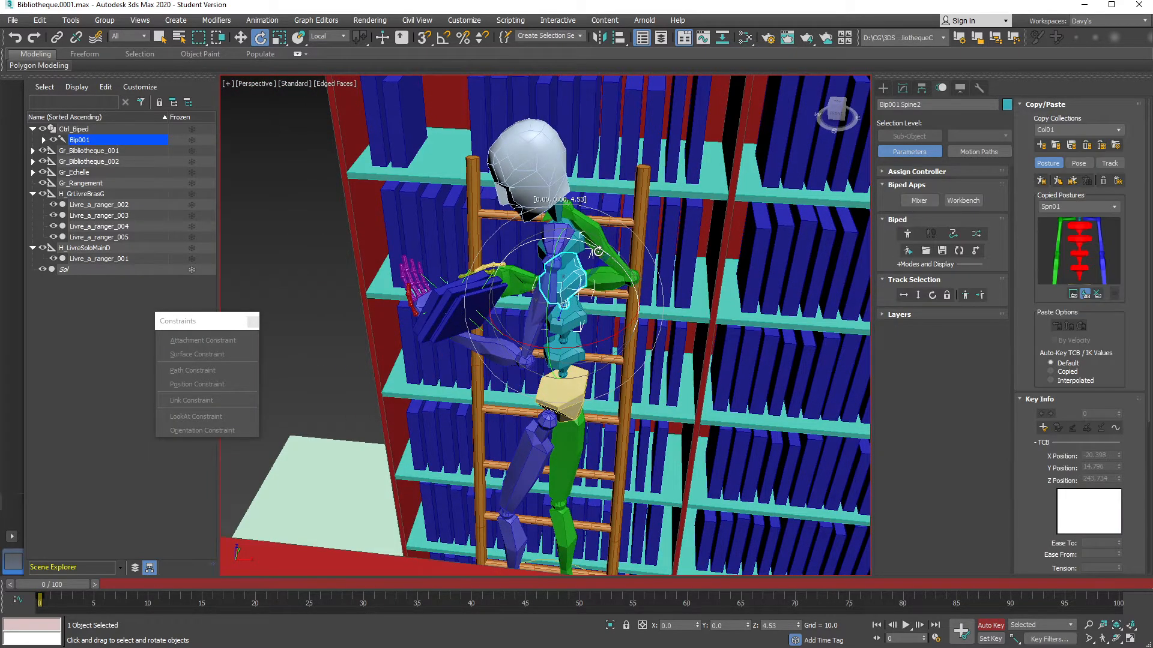
{"action": "left_click", "coordinate": [586, 309]}
{"action": "left_click_drag", "start_coordinate": [599, 292], "coordinate": [593, 289]}
Switch the reference coordinate system to World and shift Bip001 slightly horizontally on the ladder
{"action": "left_click", "coordinate": [77, 141]}
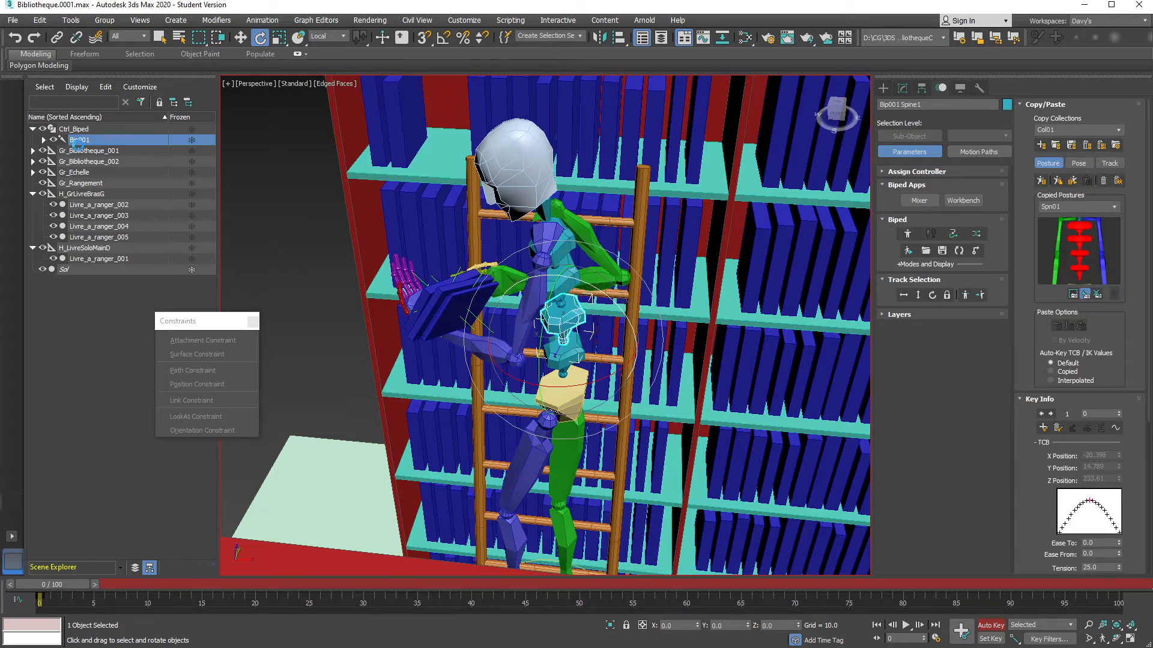
{"action": "key", "text": "w"}
{"action": "right_click", "coordinate": [570, 342]}
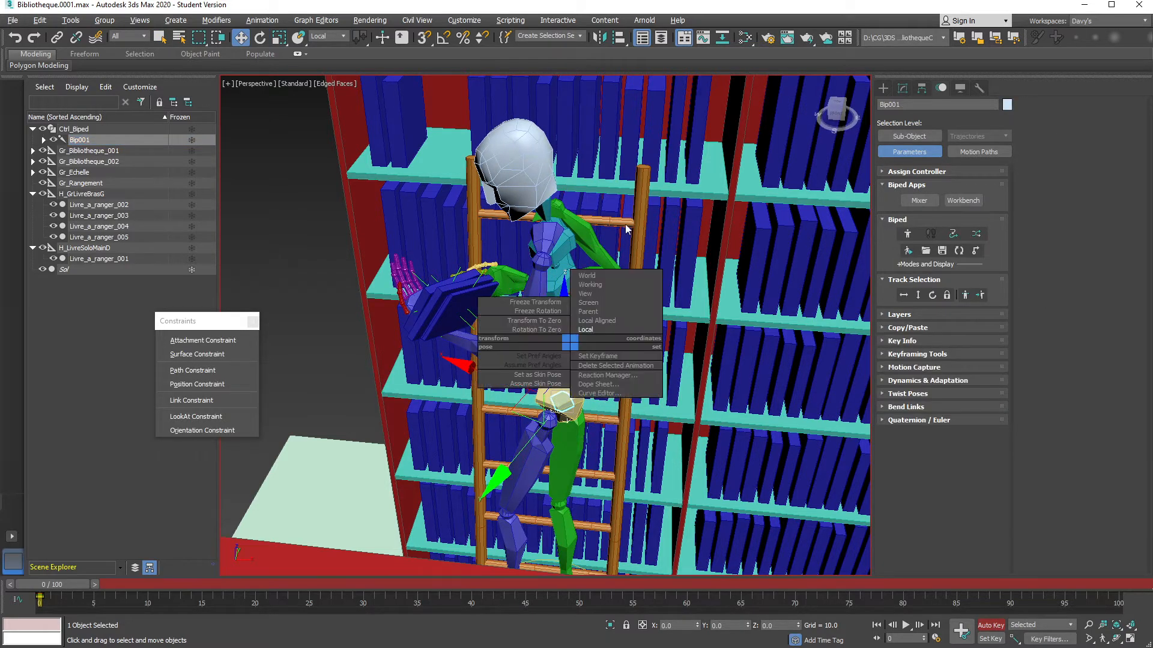
{"action": "left_click", "coordinate": [592, 276]}
{"action": "left_click_drag", "start_coordinate": [679, 410], "coordinate": [694, 411]}
{"action": "middle_click_drag", "start_coordinate": [613, 411], "coordinate": [654, 329], "text": "alt"}
{"action": "scroll", "coordinate": [773, 471], "scroll_direction": "down", "scroll_amount": 4}
{"action": "scroll", "coordinate": [593, 402], "scroll_direction": "up", "scroll_amount": 4}
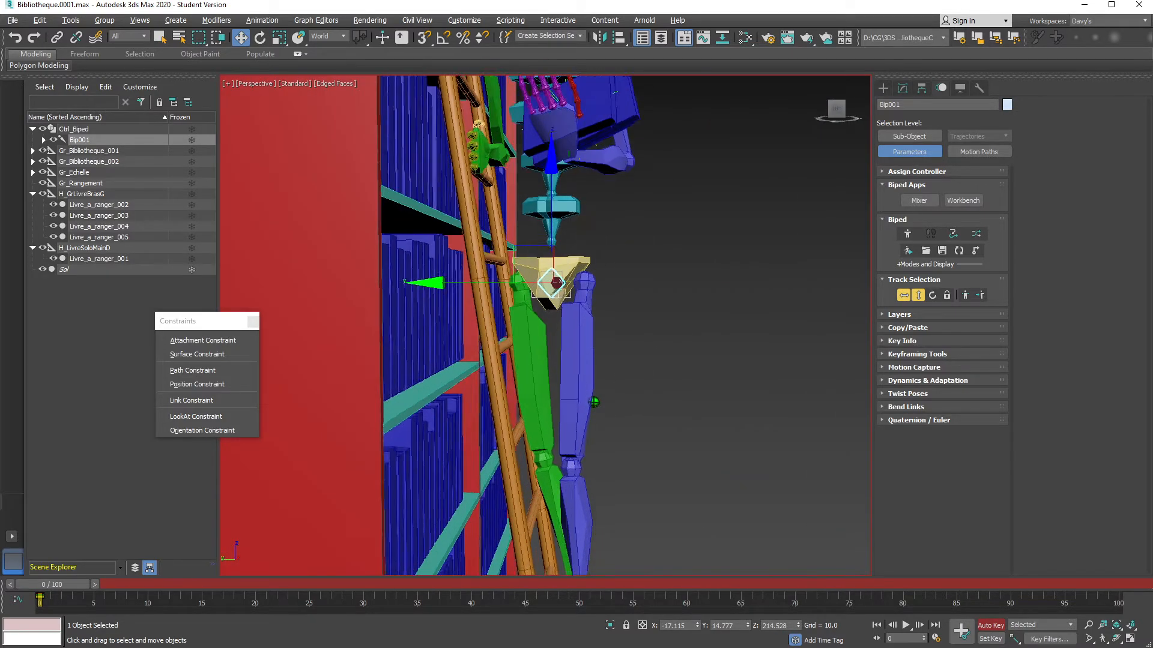
{"action": "middle_click_drag", "start_coordinate": [594, 402], "coordinate": [606, 361]}
{"action": "middle_click_drag", "start_coordinate": [715, 361], "coordinate": [387, 393], "text": "alt"}
{"action": "middle_click_drag", "start_coordinate": [545, 406], "coordinate": [425, 295], "text": "alt"}
{"action": "left_click", "coordinate": [536, 336]}
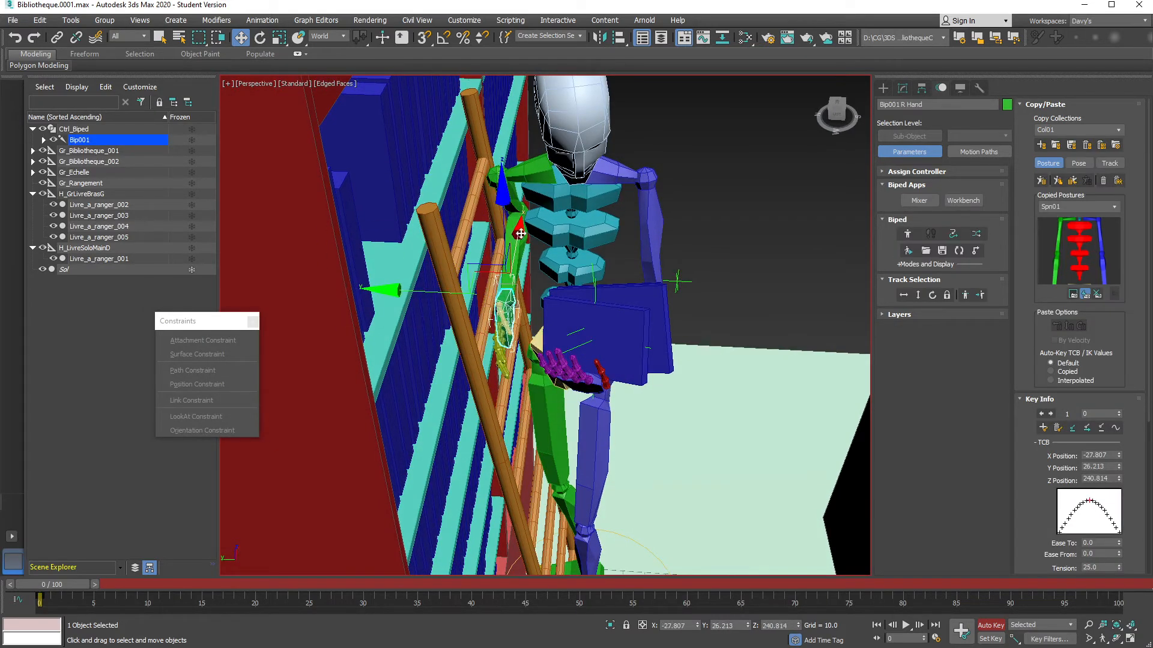
{"action": "middle_click_drag", "start_coordinate": [517, 257], "coordinate": [629, 319], "text": "alt"}
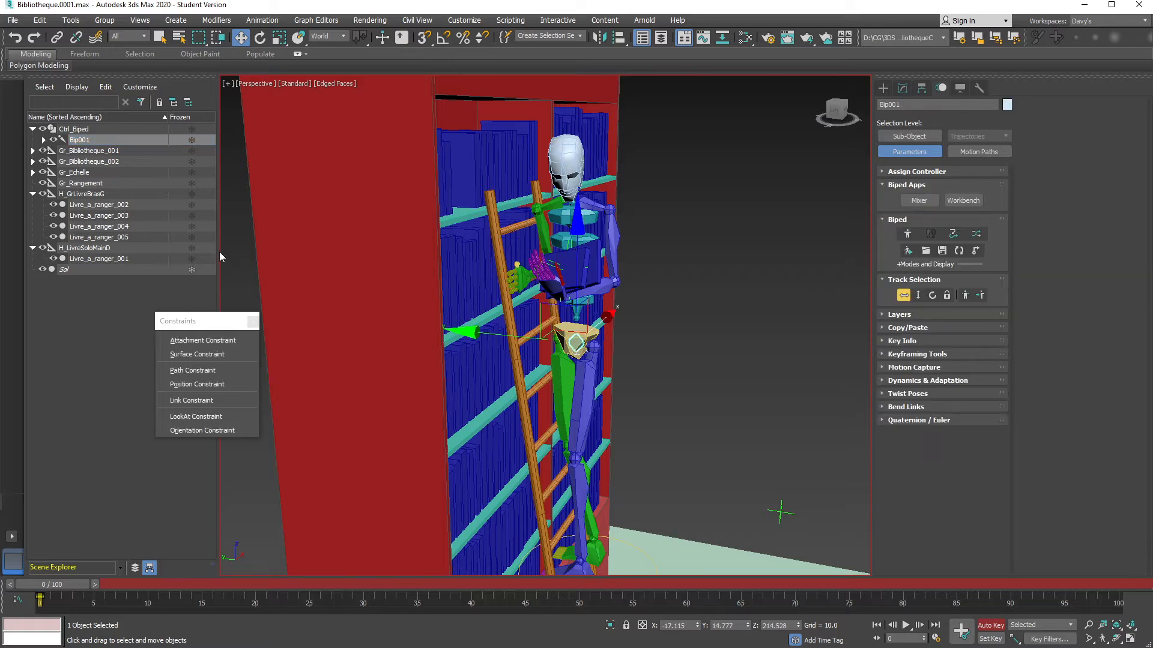
Set frame 0 keys on Bip001's body horizontal, body vertical and body rotation tracks
{"action": "left_click", "coordinate": [902, 341]}
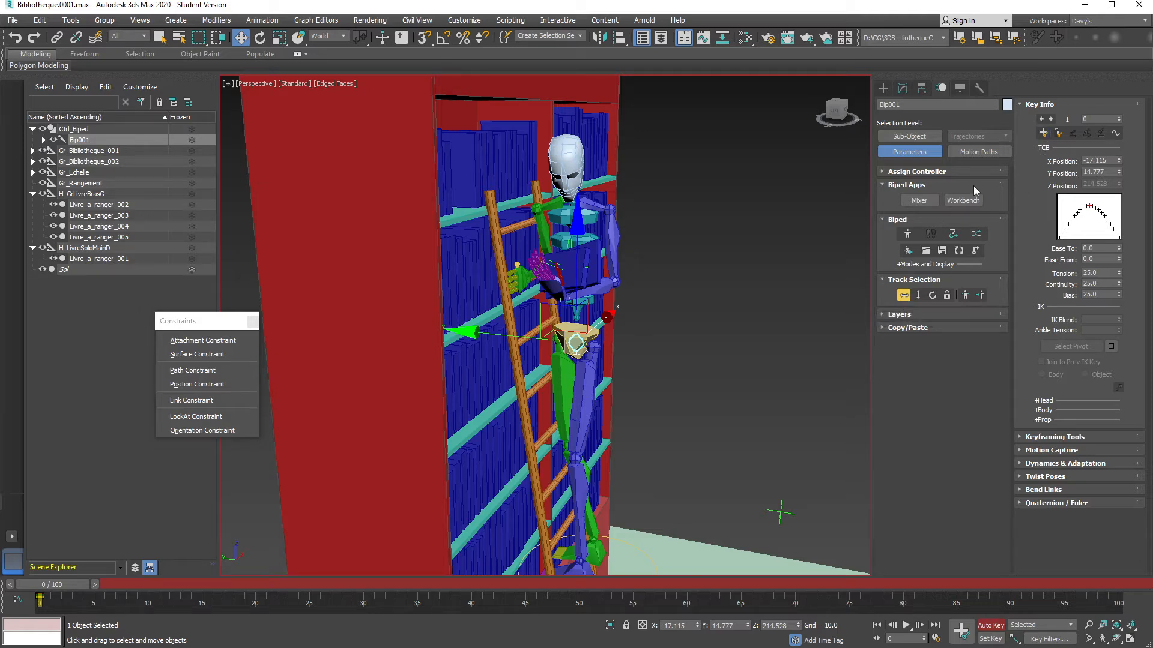
{"action": "left_click", "coordinate": [918, 296]}
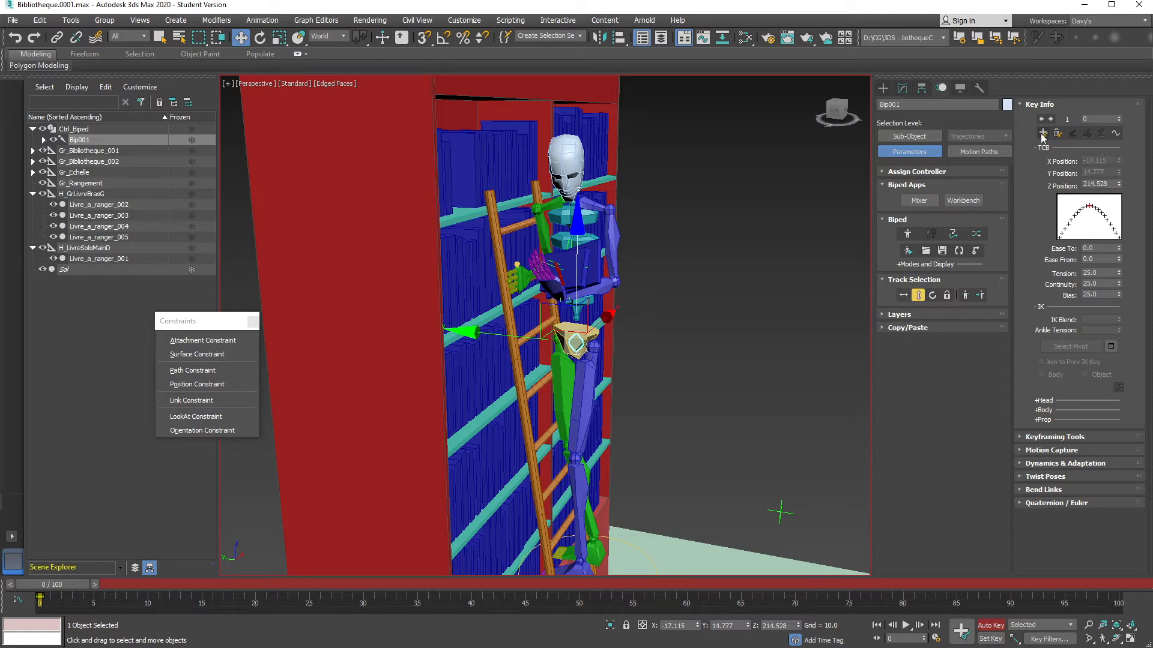
{"action": "left_click", "coordinate": [935, 293]}
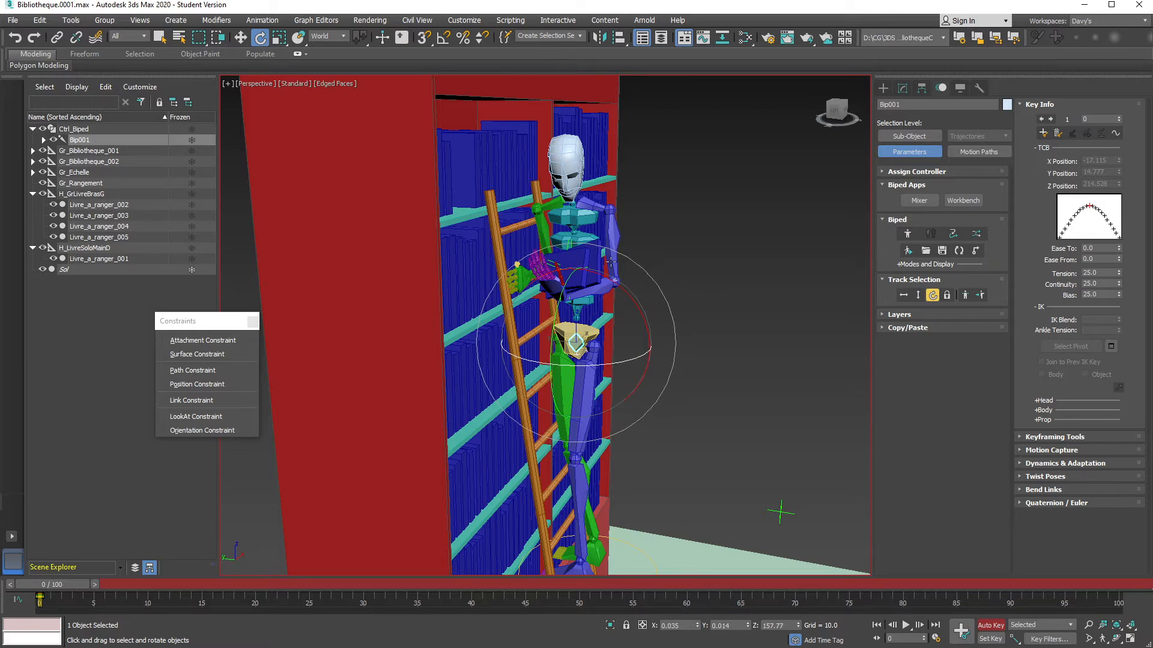
Set frame 0 keys on the biped's spine, head, right clavicle and left upper arm
{"action": "left_click", "coordinate": [574, 222]}
{"action": "key", "text": "w"}
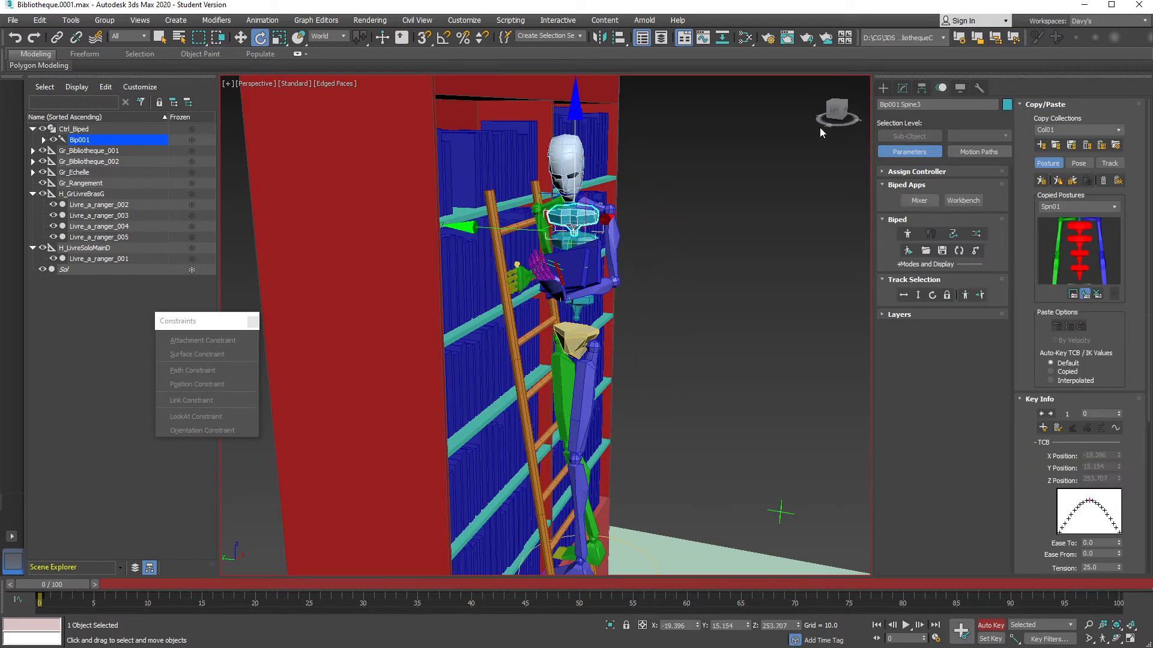
{"action": "left_click", "coordinate": [1024, 105]}
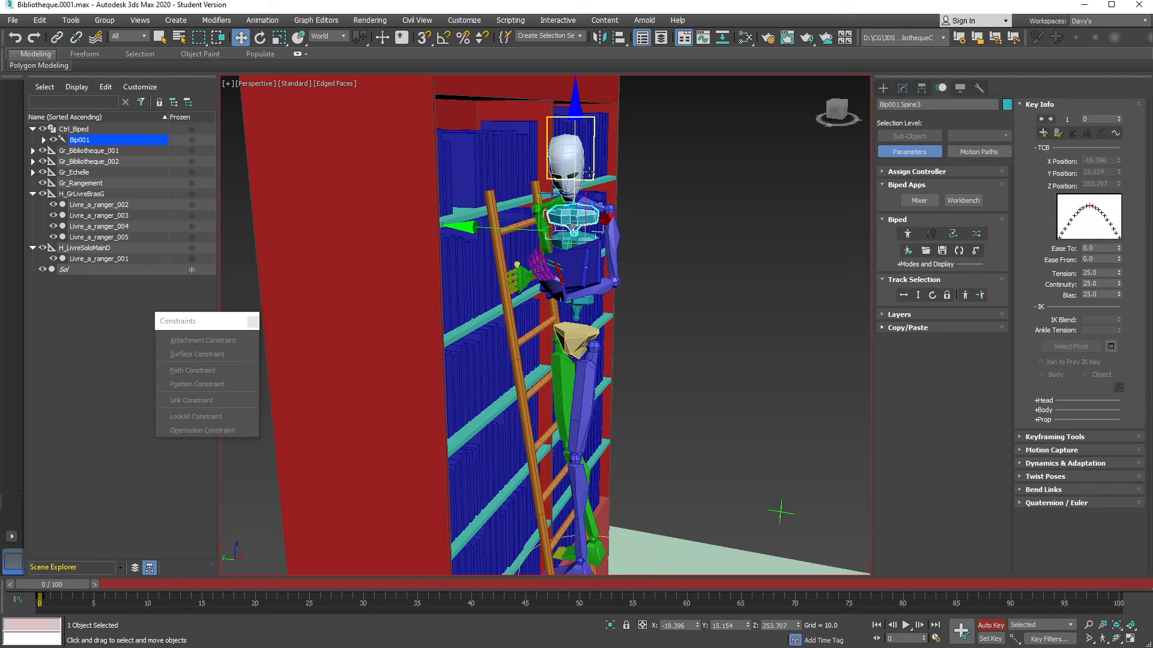
{"action": "left_click", "coordinate": [562, 161]}
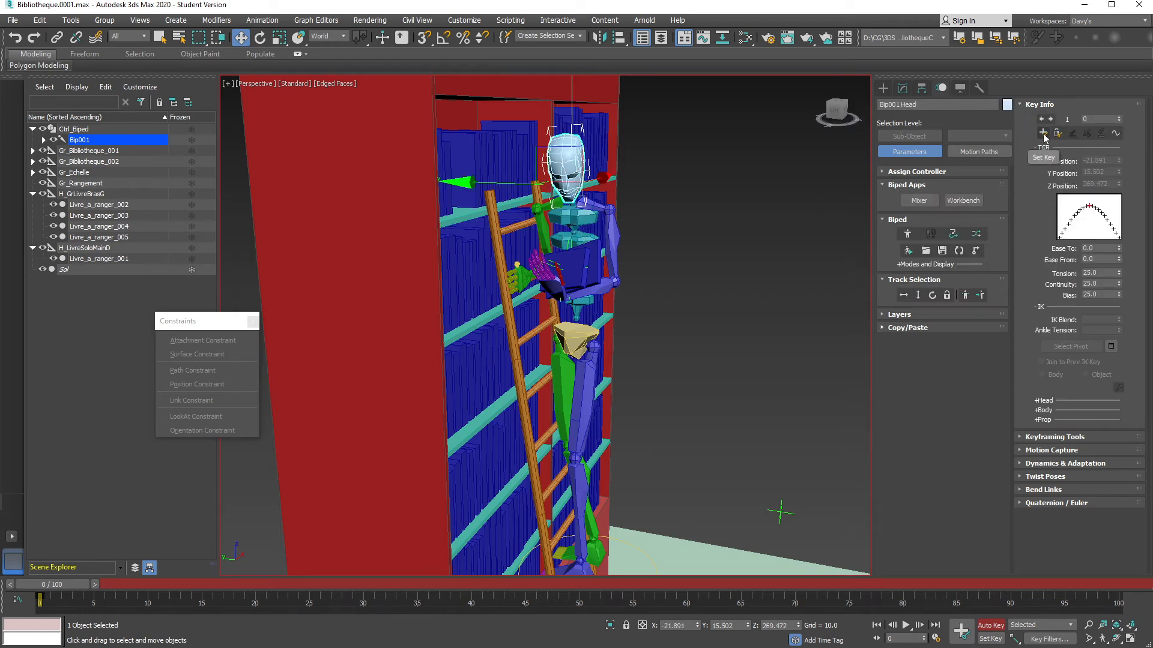
{"action": "scroll", "coordinate": [568, 243], "scroll_direction": "up", "scroll_amount": 3}
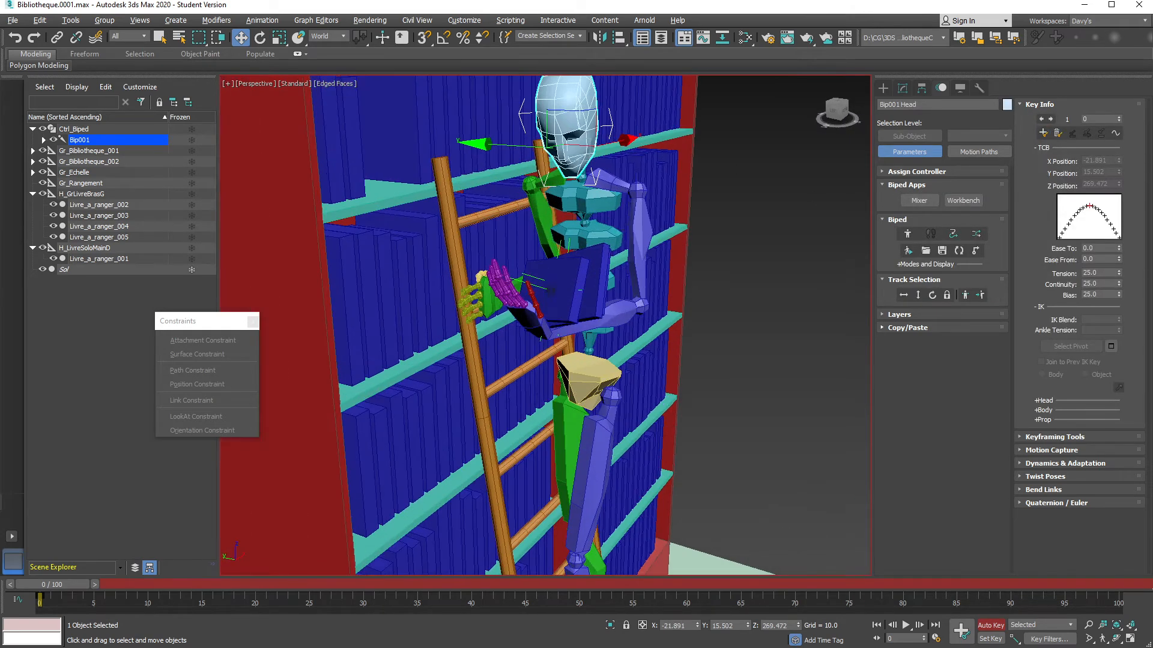
{"action": "left_click", "coordinate": [534, 183]}
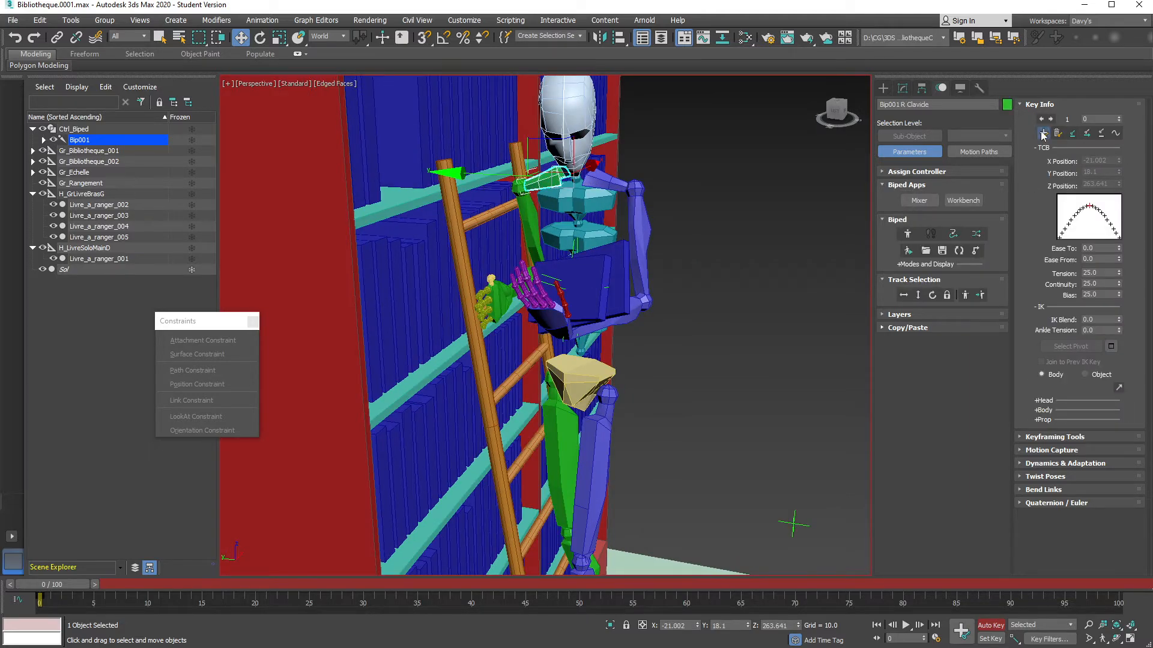
{"action": "left_click", "coordinate": [646, 225]}
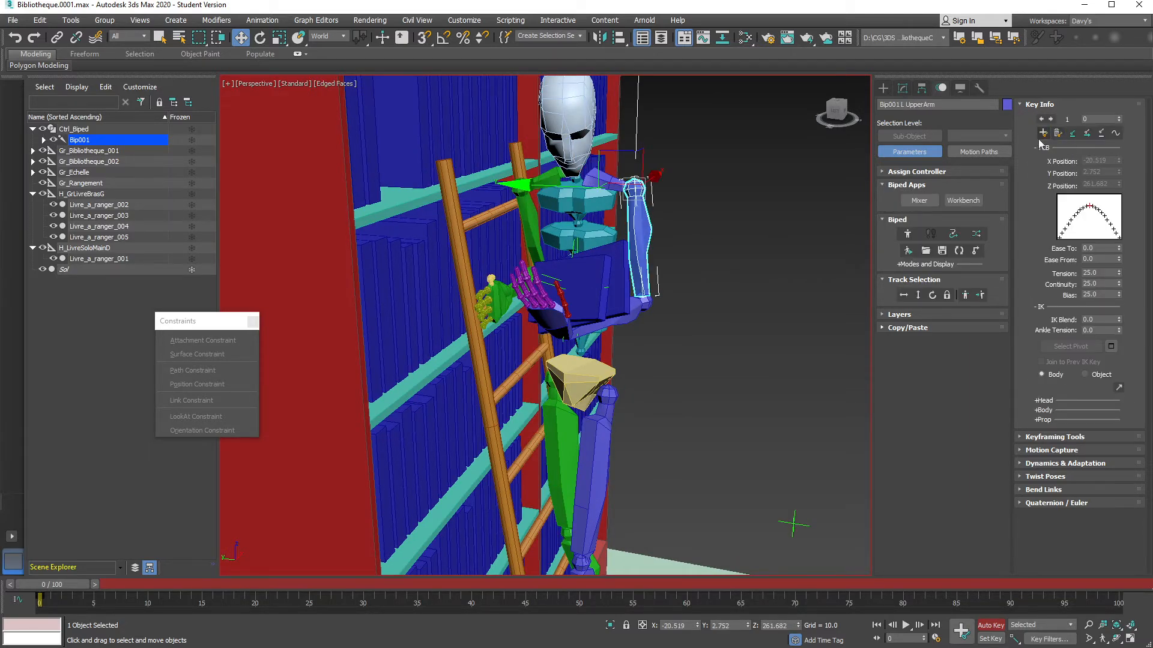
Set frame 0 keys on the biped's leg bones and select the pelvis
{"action": "scroll", "coordinate": [663, 319], "scroll_direction": "down", "scroll_amount": 1}
{"action": "middle_click_drag", "start_coordinate": [631, 348], "coordinate": [656, 281]}
{"action": "left_click", "coordinate": [622, 332]}
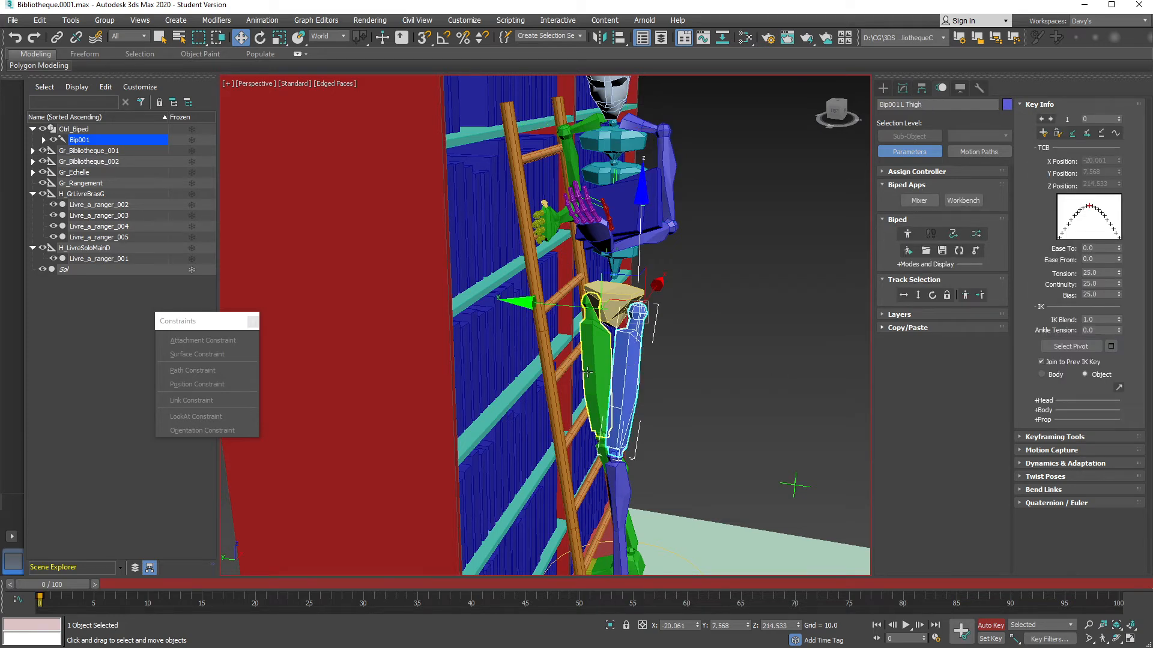
{"action": "left_click", "coordinate": [618, 303]}
{"action": "middle_click_drag", "start_coordinate": [659, 347], "coordinate": [637, 409], "text": "alt"}
{"action": "scroll", "coordinate": [629, 394], "scroll_direction": "down", "scroll_amount": 3}
{"action": "scroll", "coordinate": [629, 395], "scroll_direction": "up", "scroll_amount": 4}
{"action": "mouse_move", "coordinate": [595, 373]}
{"action": "middle_mouse_down", "text": "alt"}
{"action": "mouse_move", "coordinate": [605, 369]}
{"action": "mouse_move", "coordinate": [591, 365]}
{"action": "middle_mouse_up", "text": "alt"}
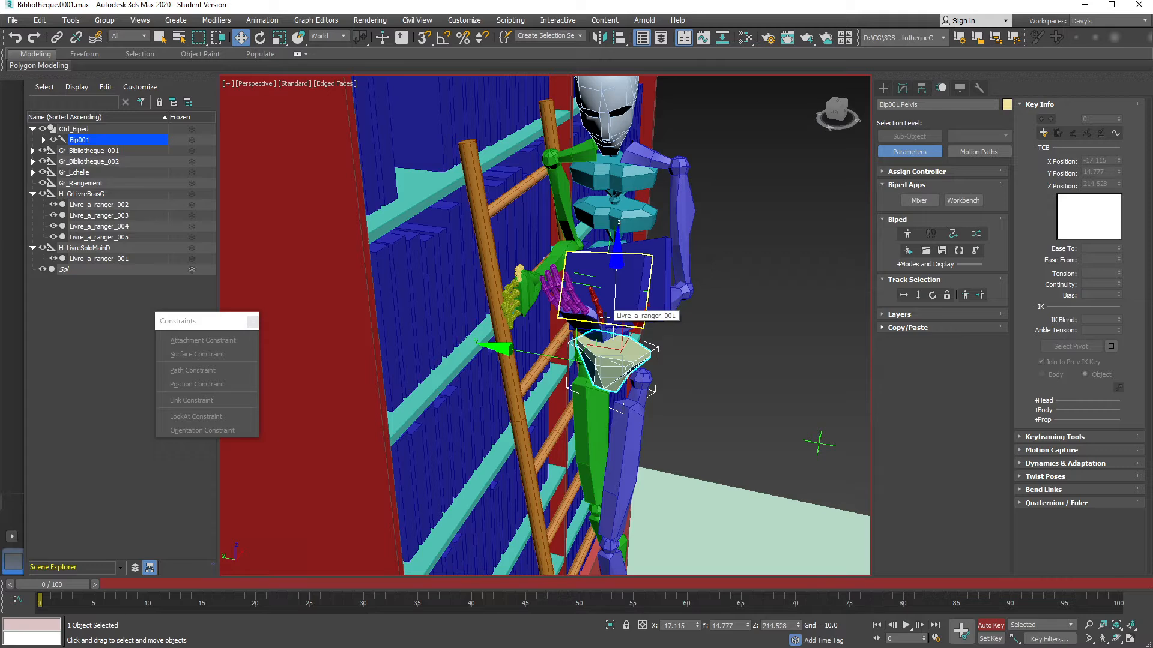
Rotate the left forearm downward and bend the left hand up toward the book stack
{"action": "middle_click_drag", "start_coordinate": [624, 317], "coordinate": [585, 322], "text": "alt"}
{"action": "left_click", "coordinate": [506, 300]}
{"action": "key", "text": "e"}
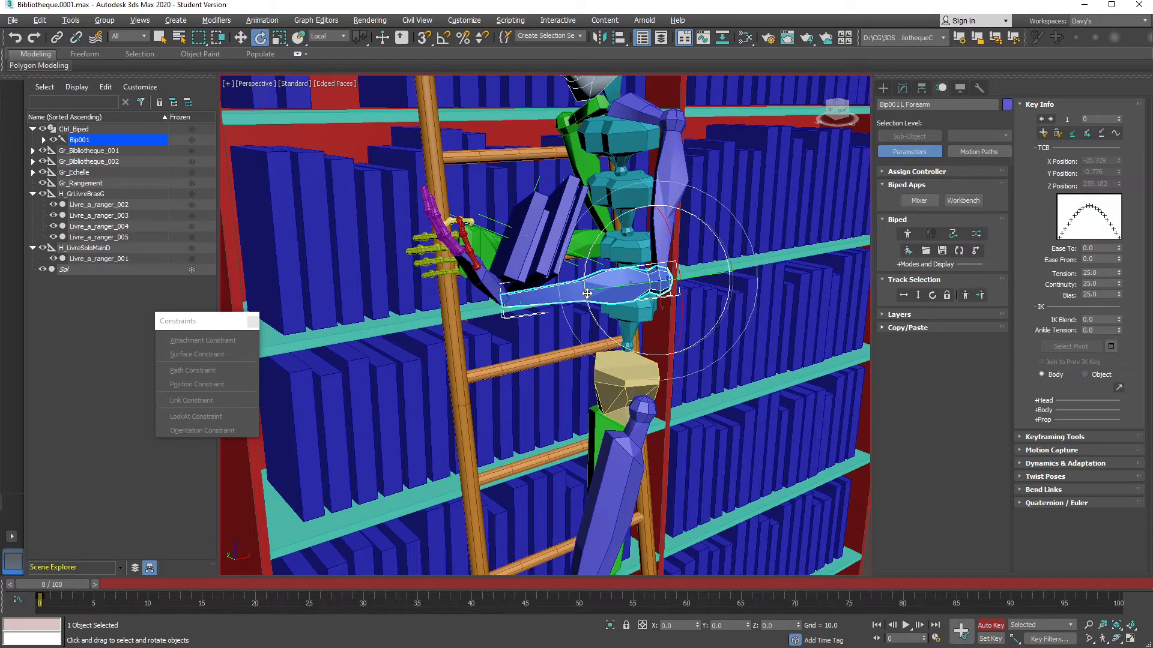
{"action": "left_click_drag", "start_coordinate": [610, 224], "coordinate": [586, 268]}
{"action": "left_click", "coordinate": [514, 378]}
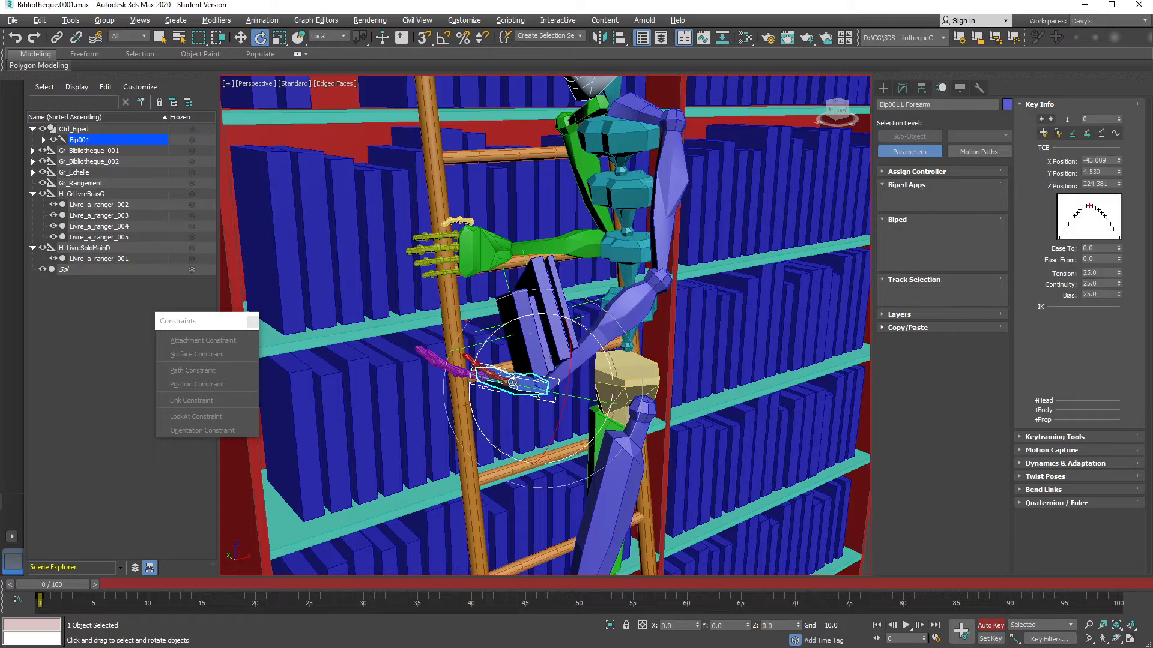
{"action": "left_click_drag", "start_coordinate": [501, 329], "coordinate": [534, 323]}
{"action": "scroll", "coordinate": [532, 354], "scroll_direction": "up", "scroll_amount": 8}
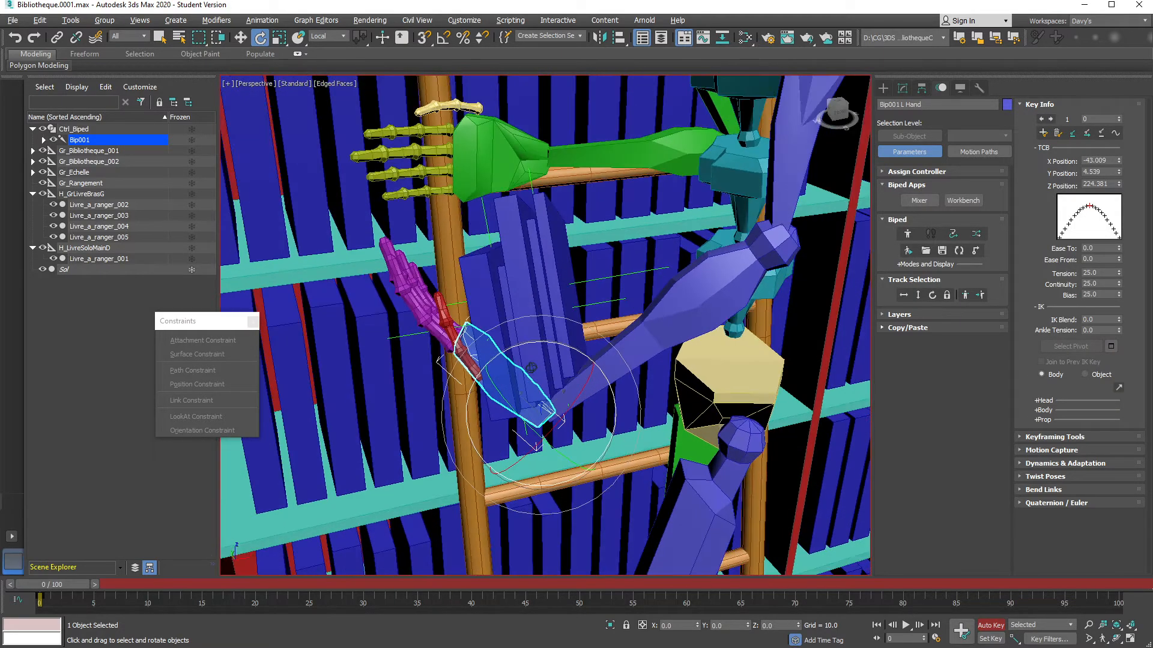
Move H_GrLivreBrasG in its local XY plane so the book stack rests on the lowered left forearm
{"action": "middle_click_drag", "start_coordinate": [531, 368], "coordinate": [618, 269], "text": "alt"}
{"action": "left_click", "coordinate": [623, 275]}
{"action": "key", "text": "w"}
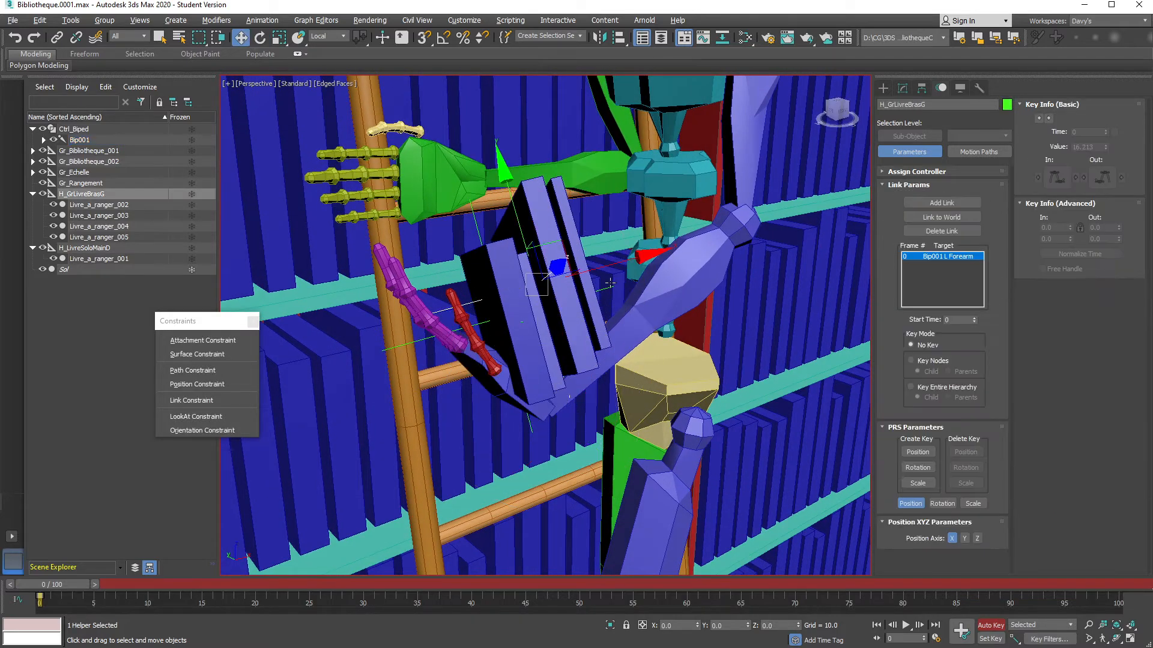
{"action": "left_click_drag", "start_coordinate": [563, 239], "coordinate": [586, 225]}
{"action": "middle_click_drag", "start_coordinate": [609, 267], "coordinate": [616, 262], "text": "alt"}
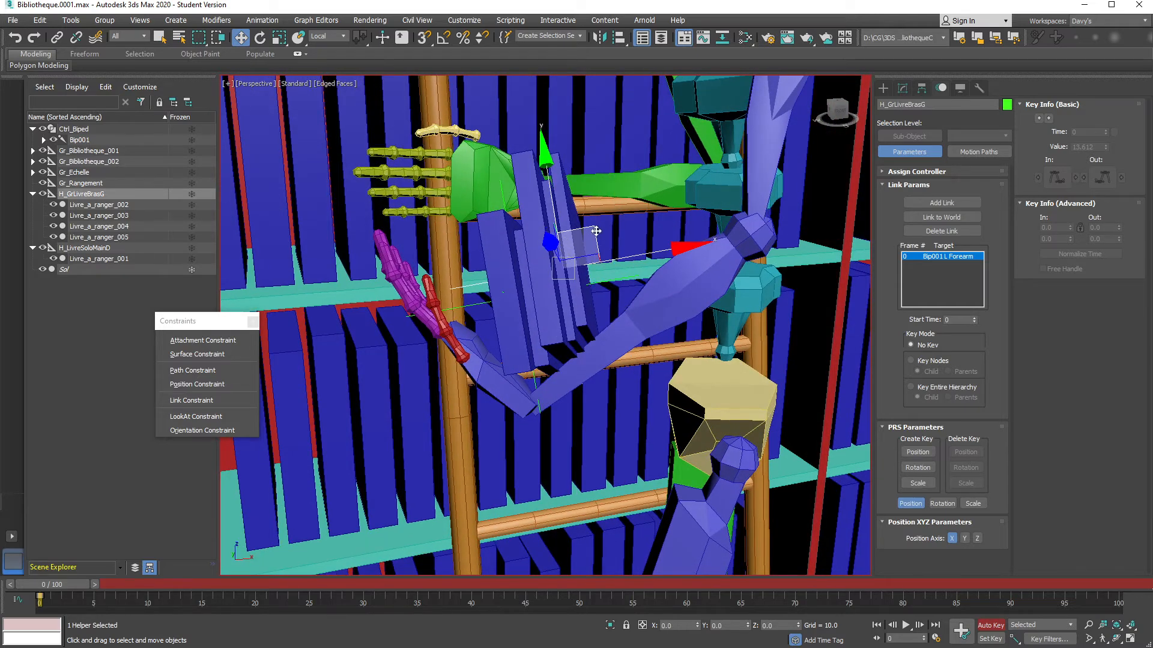
{"action": "left_click_drag", "start_coordinate": [596, 231], "coordinate": [594, 227]}
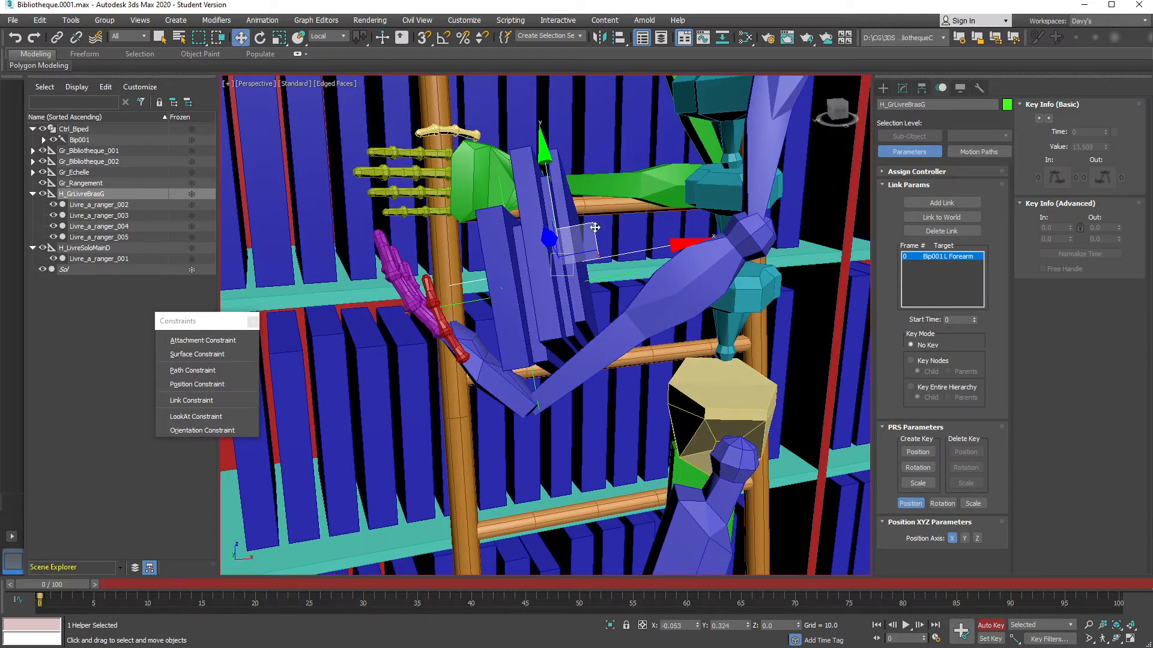
Rotate the left hand slightly so its palm and fingers support the front book
{"action": "left_click", "coordinate": [493, 371]}
{"action": "key", "text": "e"}
{"action": "middle_click_drag", "start_coordinate": [494, 345], "coordinate": [511, 336], "text": "alt"}
{"action": "left_click_drag", "start_coordinate": [510, 337], "coordinate": [527, 337]}
{"action": "middle_click_drag", "start_coordinate": [544, 379], "coordinate": [626, 387], "text": "alt"}
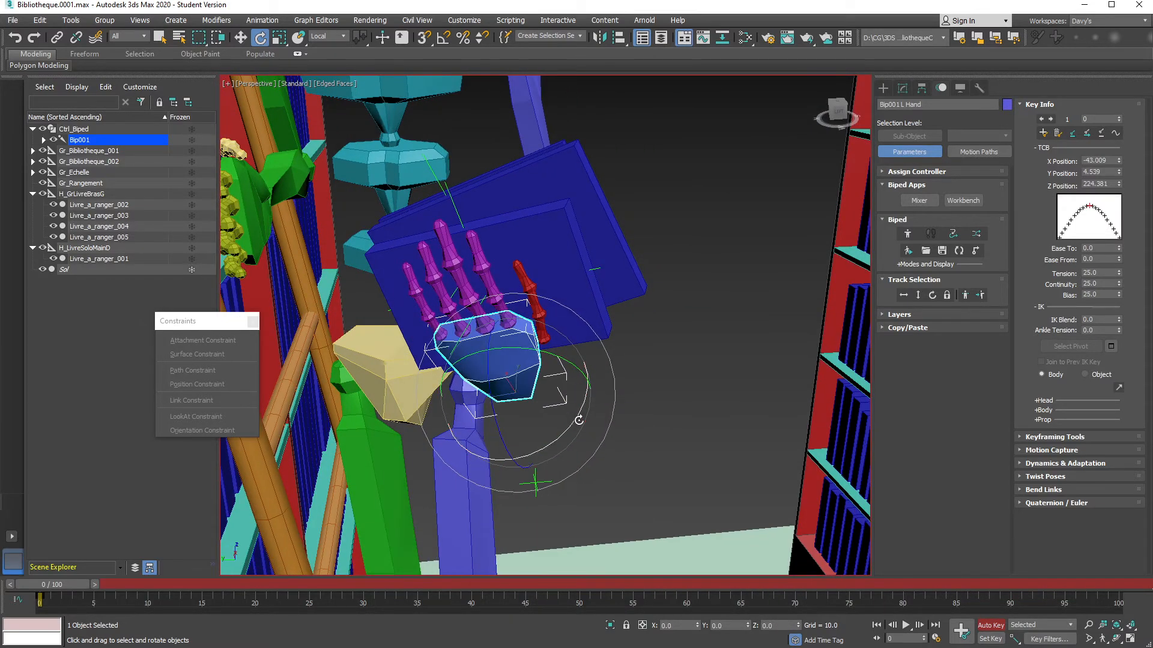
{"action": "key", "text": "w"}
{"action": "middle_click_drag", "start_coordinate": [544, 357], "coordinate": [567, 276], "text": "alt"}
Rotate the left forearm slightly to fine-tune how it holds the book stack
{"action": "key", "text": "e"}
{"action": "left_click", "coordinate": [601, 300]}
{"action": "mouse_move", "coordinate": [578, 244]}
{"action": "left_mouse_down"}
{"action": "mouse_move", "coordinate": [603, 204]}
{"action": "mouse_move", "coordinate": [565, 283]}
{"action": "mouse_move", "coordinate": [585, 264]}
{"action": "left_mouse_up"}
{"action": "middle_click_drag", "start_coordinate": [690, 255], "coordinate": [718, 444], "text": "alt"}
{"action": "middle_click_drag", "start_coordinate": [652, 312], "coordinate": [643, 356], "text": "alt"}
{"action": "key", "text": "w"}
Advance the animation to frame 15, keeping the left forearm selected
{"action": "scroll", "coordinate": [596, 320], "scroll_direction": "up", "scroll_amount": 4}
{"action": "scroll", "coordinate": [611, 376], "scroll_direction": "down", "scroll_amount": 4}
{"action": "left_click_drag", "start_coordinate": [52, 587], "coordinate": [204, 587]}
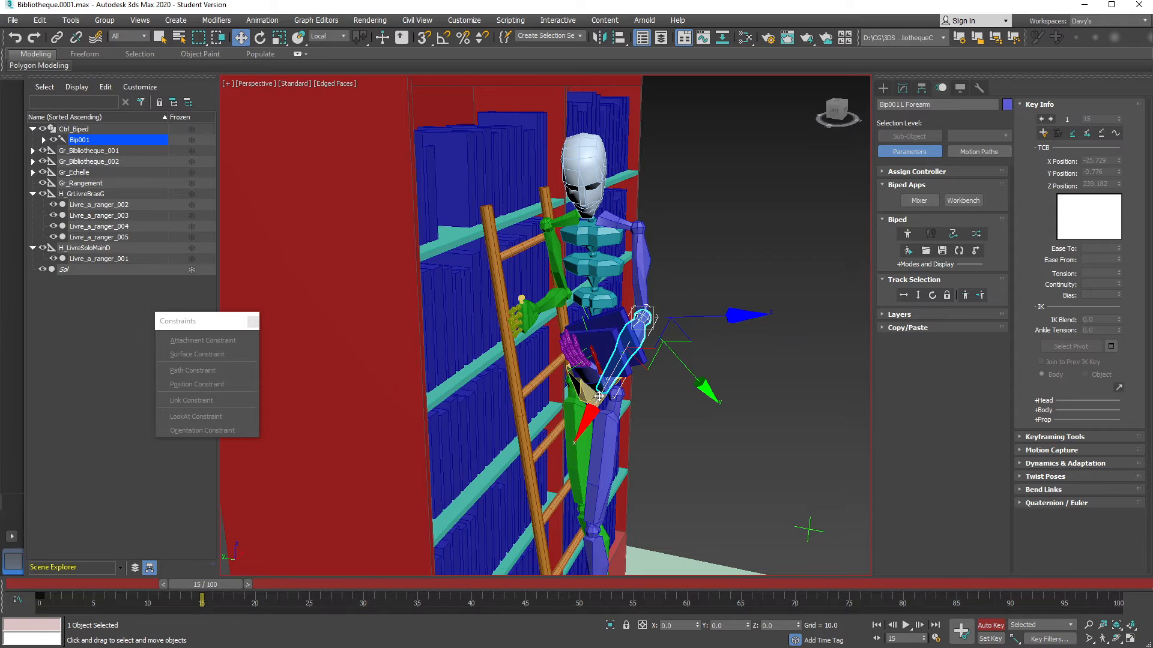
{"action": "scroll", "coordinate": [599, 396], "scroll_direction": "up", "scroll_amount": 5}
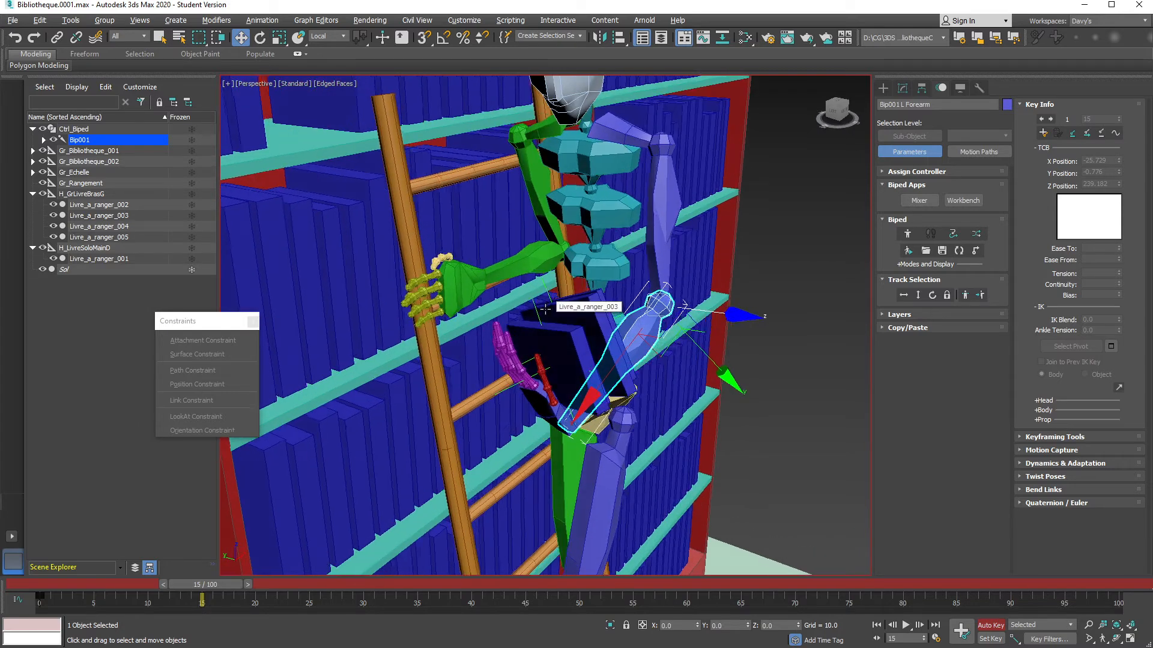
Rotate the biped's head at frame 15 so it looks down toward the held books
{"action": "middle_click_drag", "start_coordinate": [544, 309], "coordinate": [570, 327], "text": "alt"}
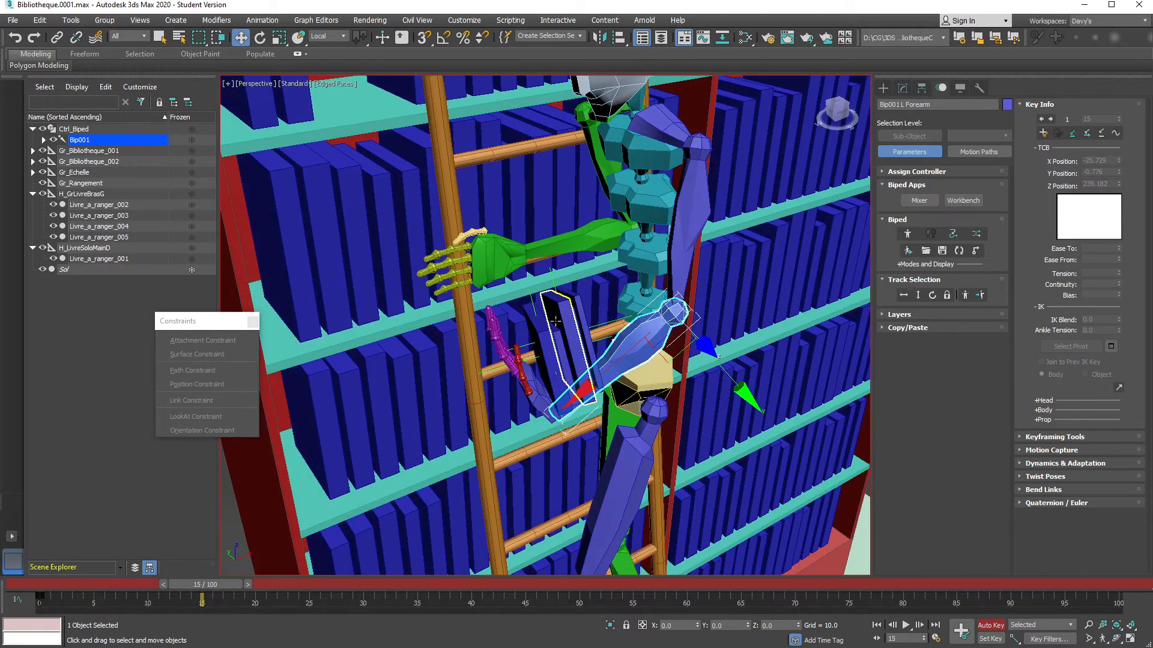
{"action": "scroll", "coordinate": [581, 299], "scroll_direction": "down", "scroll_amount": 6}
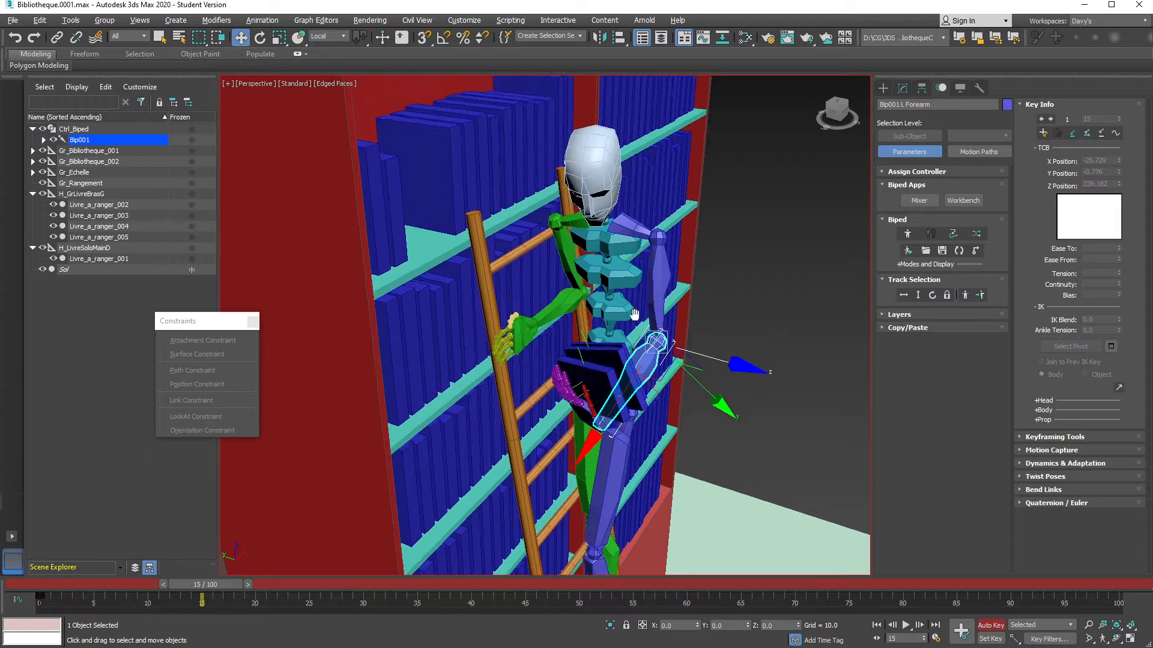
{"action": "left_click", "coordinate": [622, 196]}
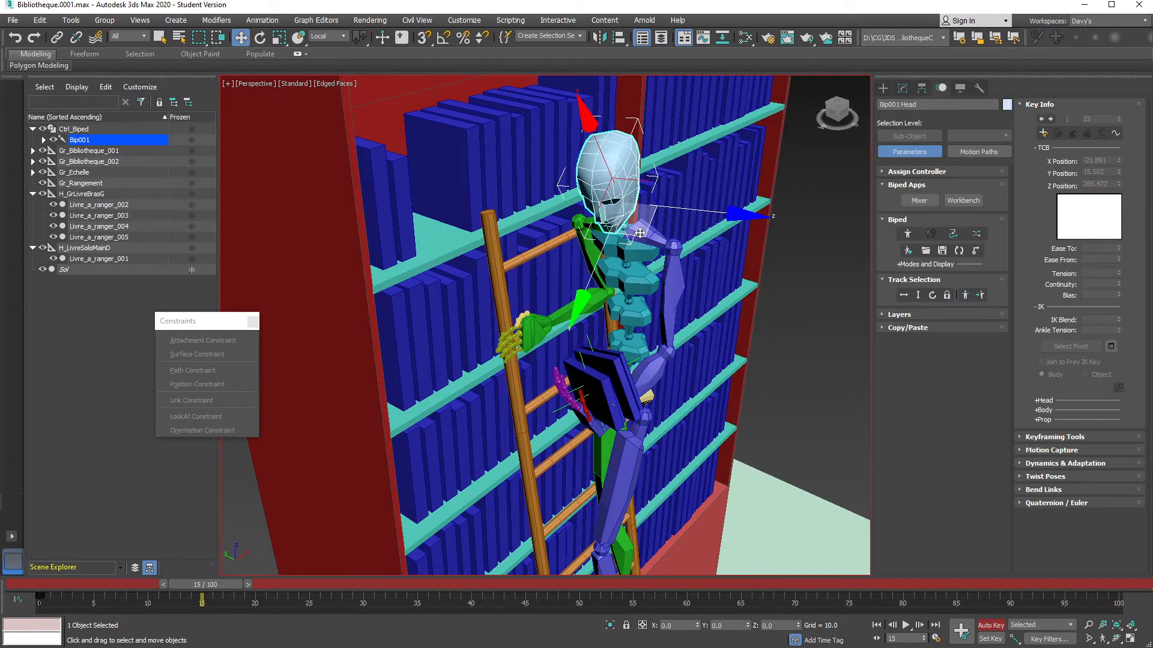
{"action": "key", "text": "e"}
{"action": "left_click_drag", "start_coordinate": [678, 225], "coordinate": [676, 189]}
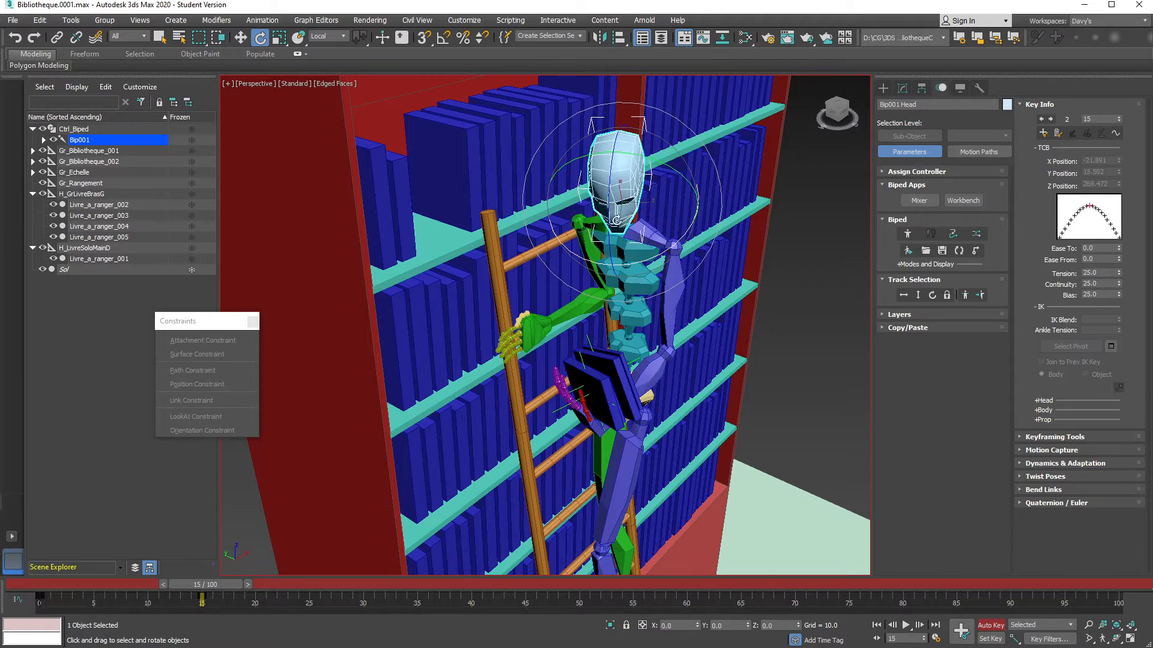
{"action": "left_click_drag", "start_coordinate": [659, 162], "coordinate": [675, 168]}
Rotate the biped's centre of mass by about 3.6 degrees around its Z axis using the Body Rotation track
{"action": "mouse_move", "coordinate": [656, 301]}
{"action": "middle_mouse_down", "text": "alt"}
{"action": "mouse_move", "coordinate": [648, 276]}
{"action": "mouse_move", "coordinate": [626, 294]}
{"action": "mouse_move", "coordinate": [637, 293]}
{"action": "middle_mouse_up", "text": "alt"}
{"action": "scroll", "coordinate": [647, 276], "scroll_direction": "down", "scroll_amount": 2}
{"action": "middle_click_drag", "start_coordinate": [698, 393], "coordinate": [624, 429], "text": "alt"}
{"action": "left_click", "coordinate": [620, 434]}
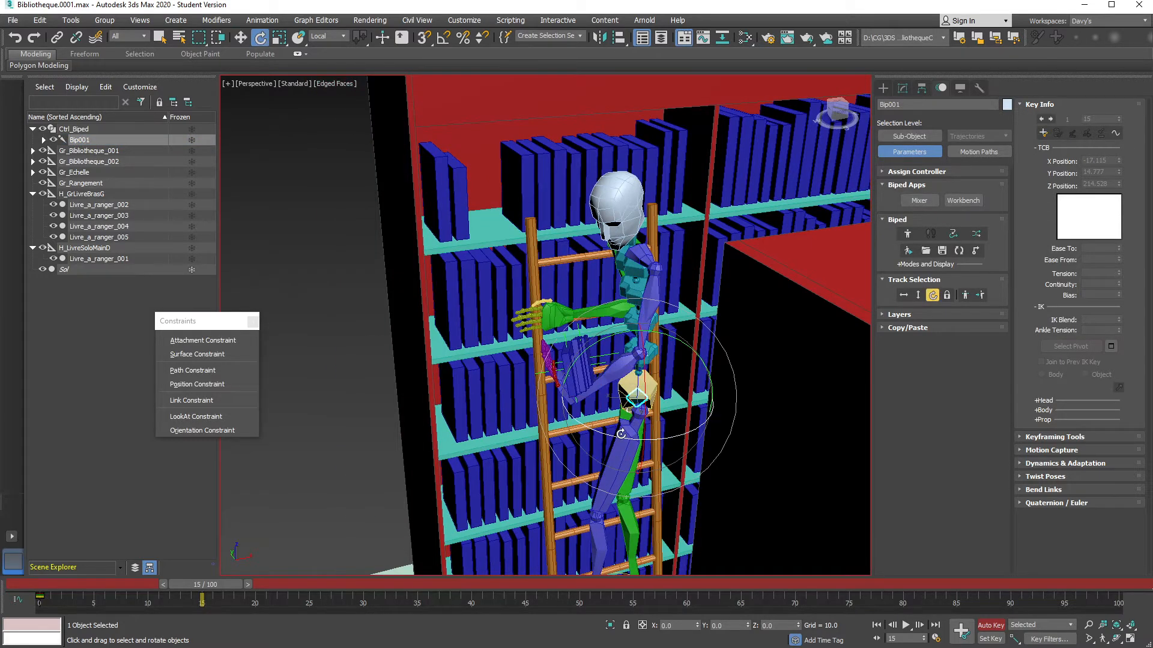
{"action": "left_click_drag", "start_coordinate": [621, 433], "coordinate": [625, 435]}
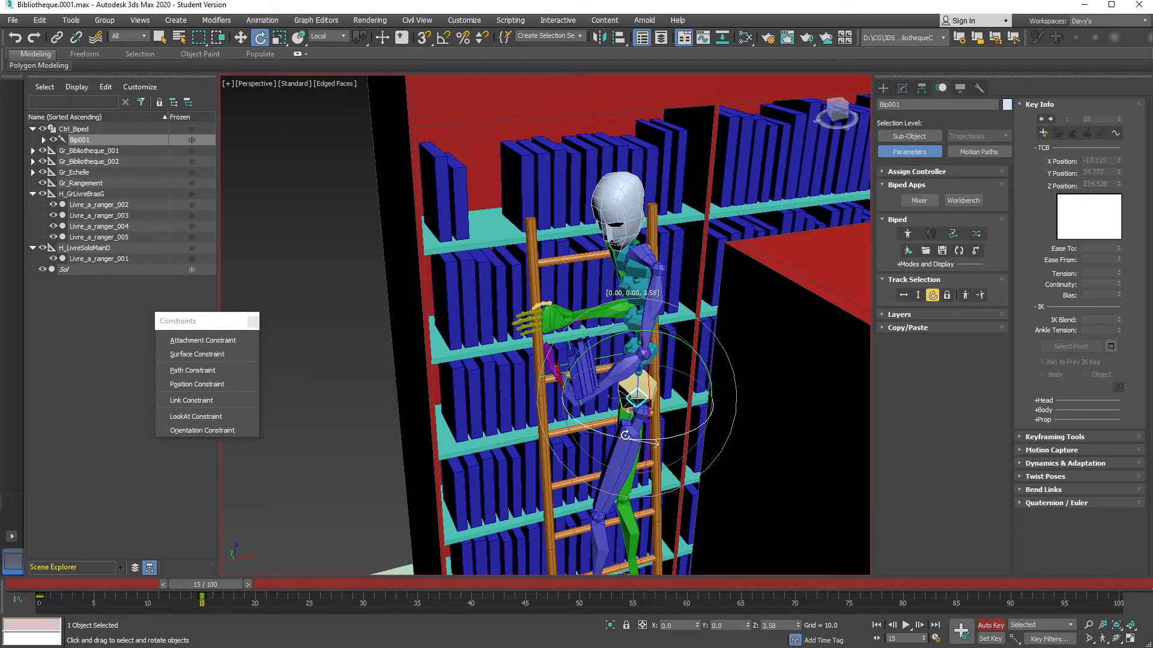
Rotate the right hand at frame 15 so its fingers turn away from the ladder toward the books
{"action": "middle_click_drag", "start_coordinate": [625, 434], "coordinate": [685, 286], "text": "alt"}
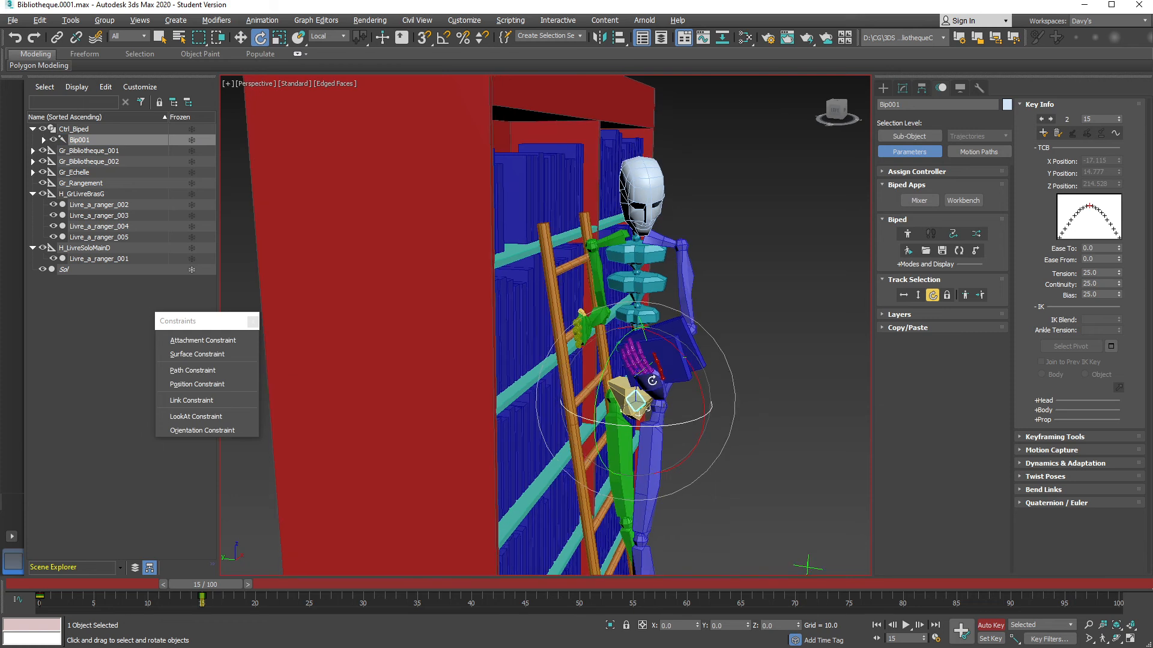
{"action": "key", "text": "w"}
{"action": "left_click", "coordinate": [584, 325]}
{"action": "scroll", "coordinate": [609, 324], "scroll_direction": "up", "scroll_amount": 10}
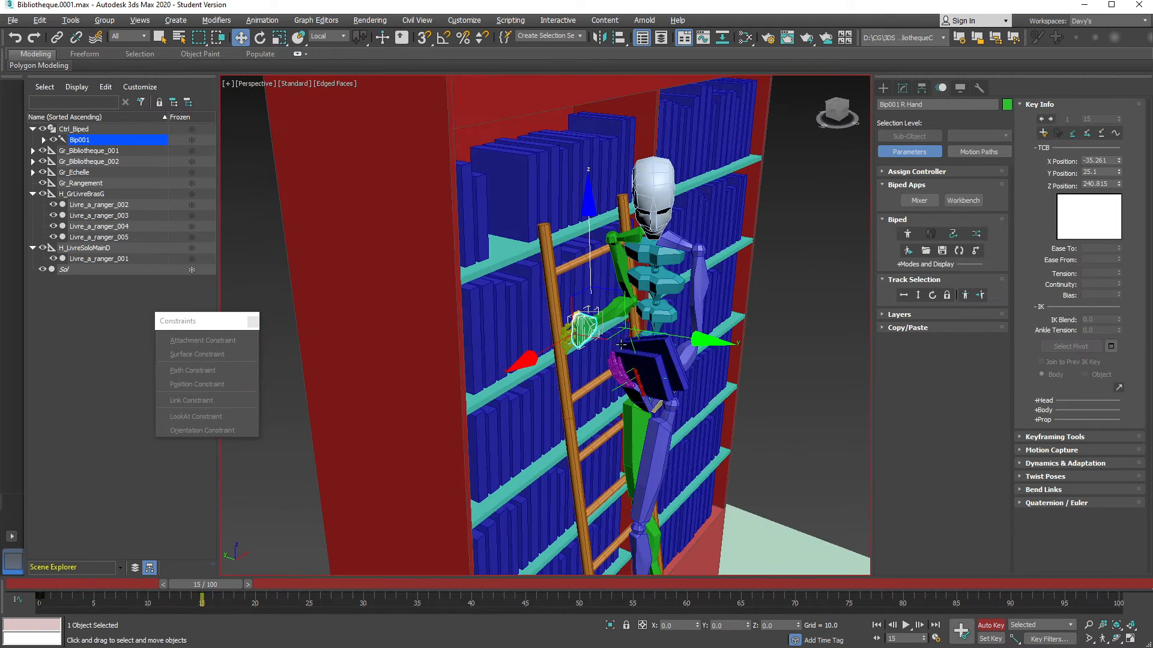
{"action": "scroll", "coordinate": [619, 324], "scroll_direction": "down", "scroll_amount": 6}
{"action": "middle_click_drag", "start_coordinate": [611, 322], "coordinate": [564, 350]}
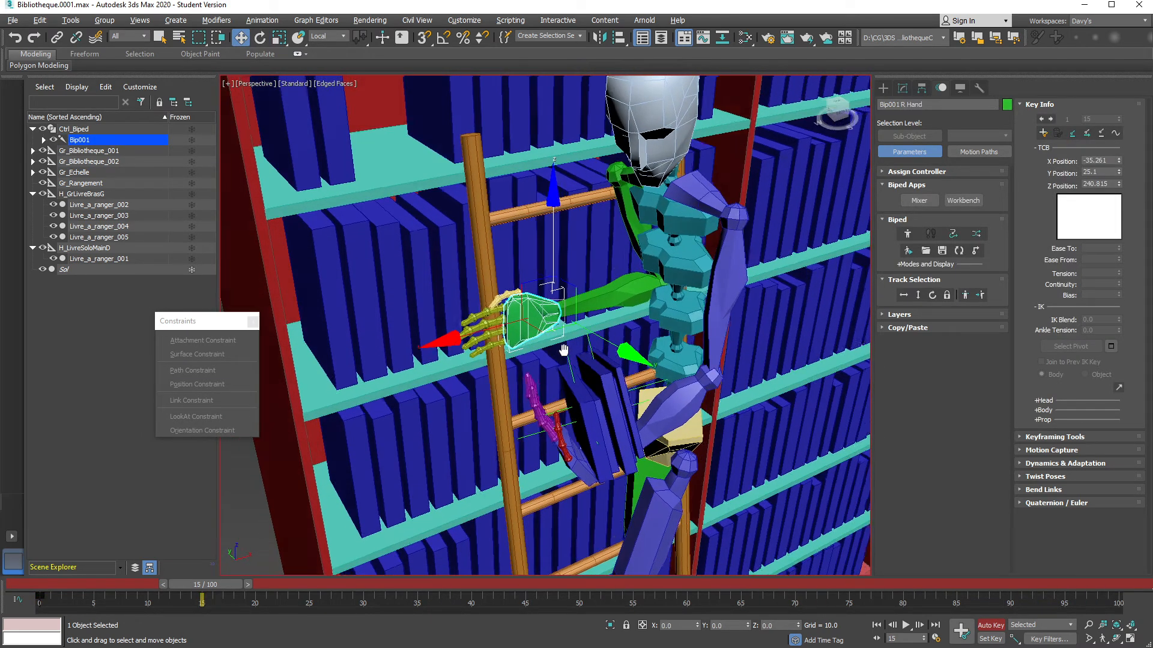
{"action": "key", "text": "e"}
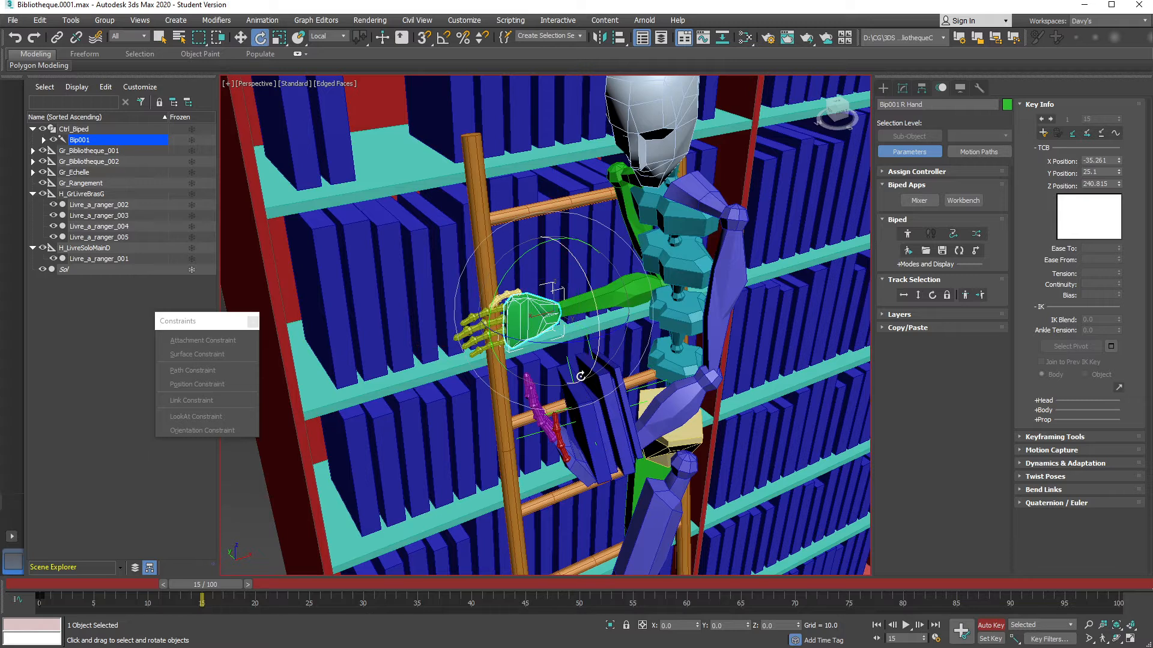
{"action": "left_click_drag", "start_coordinate": [552, 343], "coordinate": [586, 302]}
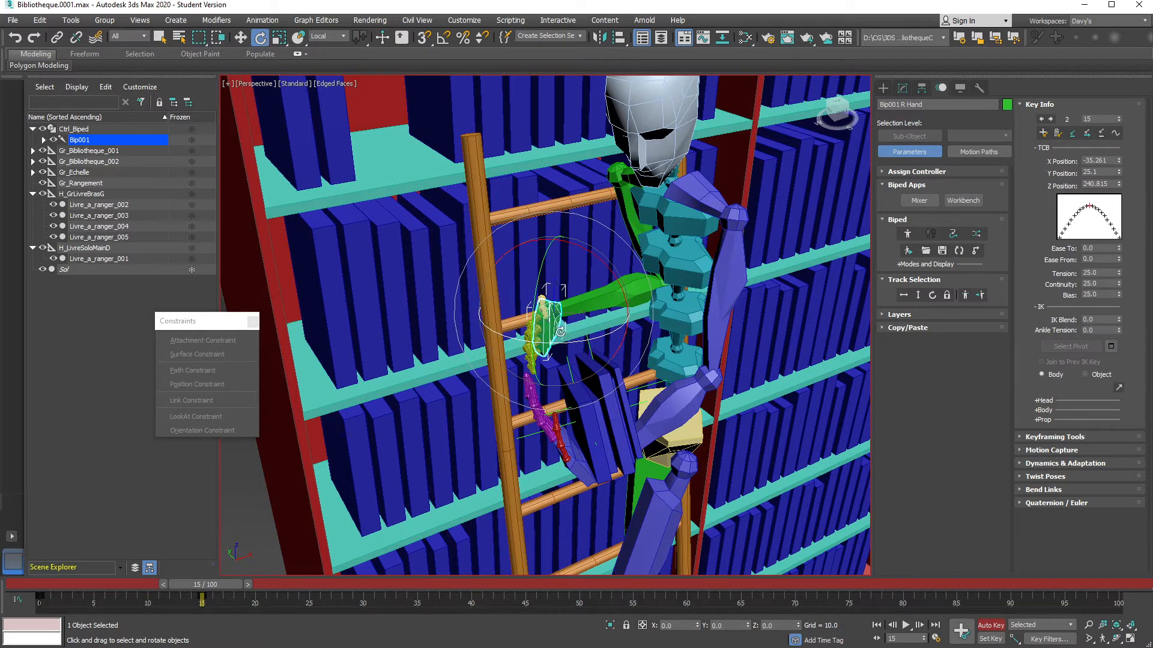
Move the right hand down toward the front book, with its fingers close to the left hand's fingers
{"action": "middle_click_drag", "start_coordinate": [560, 332], "coordinate": [574, 300], "text": "alt"}
{"action": "key", "text": "w"}
{"action": "left_click_drag", "start_coordinate": [582, 274], "coordinate": [595, 322]}
{"action": "middle_click_drag", "start_coordinate": [595, 321], "coordinate": [596, 398], "text": "alt"}
{"action": "scroll", "coordinate": [631, 341], "scroll_direction": "up", "scroll_amount": 4}
{"action": "scroll", "coordinate": [633, 351], "scroll_direction": "down", "scroll_amount": 2}
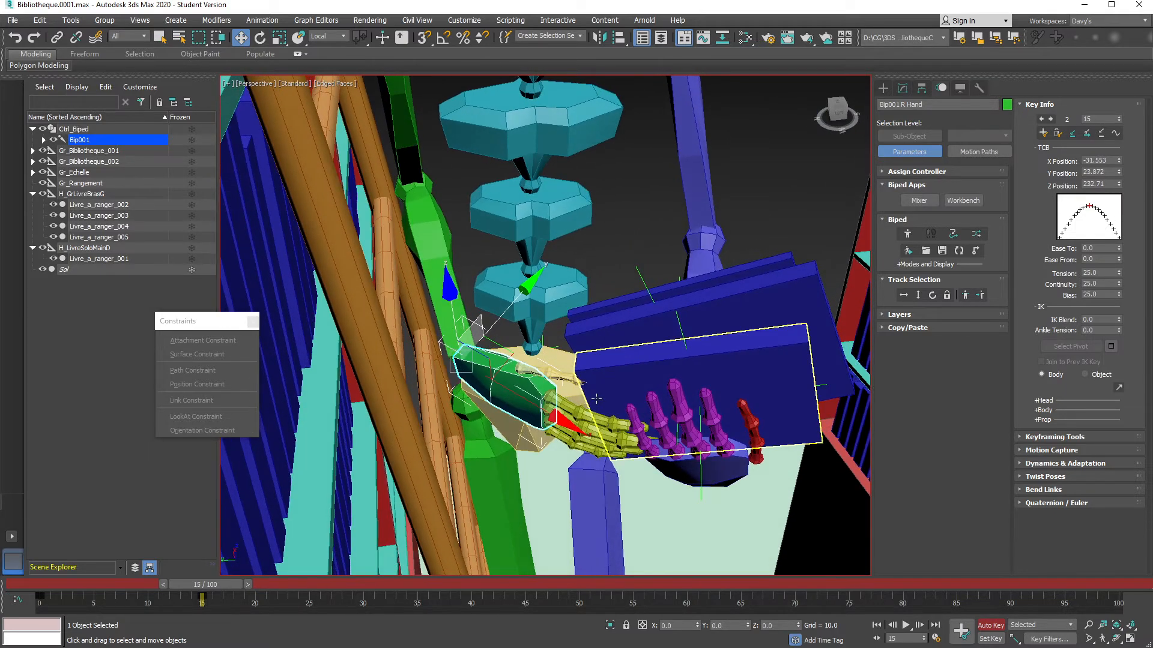
{"action": "left_click_drag", "start_coordinate": [680, 332], "coordinate": [802, 373]}
{"action": "key", "text": "Escape"}
{"action": "middle_click_drag", "start_coordinate": [562, 367], "coordinate": [551, 384], "text": "alt"}
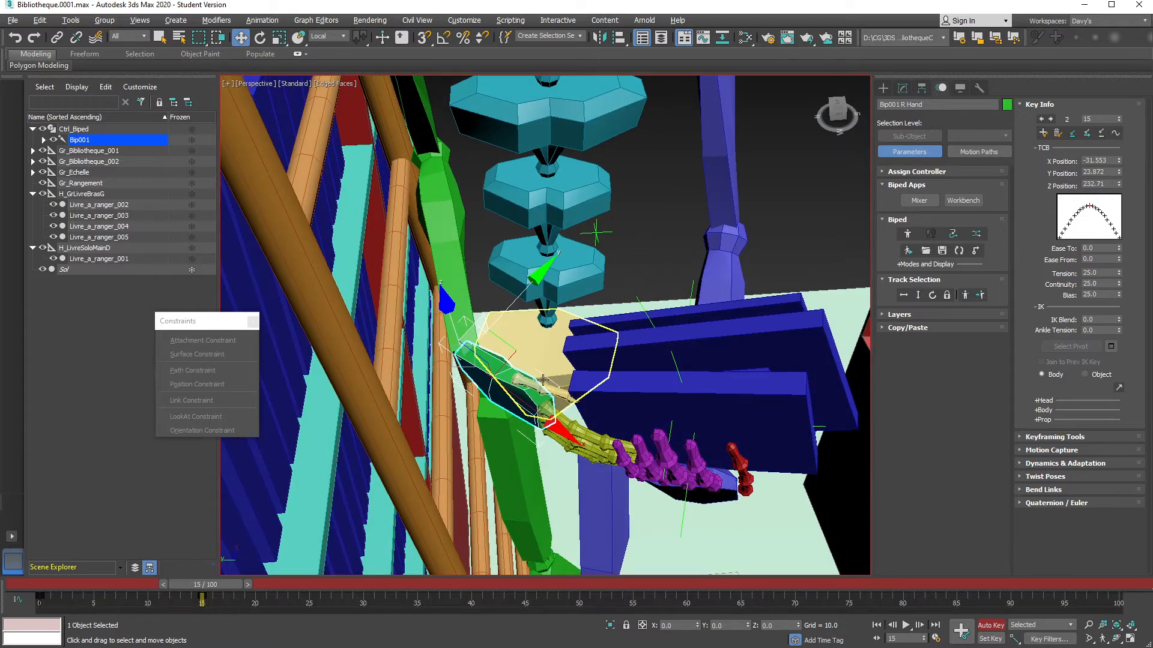
Shift the right hand toward the outer face of the front book and rotate it to align with the cover
{"action": "left_click_drag", "start_coordinate": [524, 353], "coordinate": [536, 368]}
{"action": "middle_click_drag", "start_coordinate": [566, 397], "coordinate": [604, 380], "text": "alt"}
{"action": "scroll", "coordinate": [611, 383], "scroll_direction": "up", "scroll_amount": 5}
{"action": "middle_click_drag", "start_coordinate": [621, 444], "coordinate": [582, 409], "text": "alt"}
{"action": "key", "text": "e"}
{"action": "left_click_drag", "start_coordinate": [340, 355], "coordinate": [305, 334]}
{"action": "key", "text": "w"}
{"action": "scroll", "coordinate": [592, 383], "scroll_direction": "down", "scroll_amount": 6}
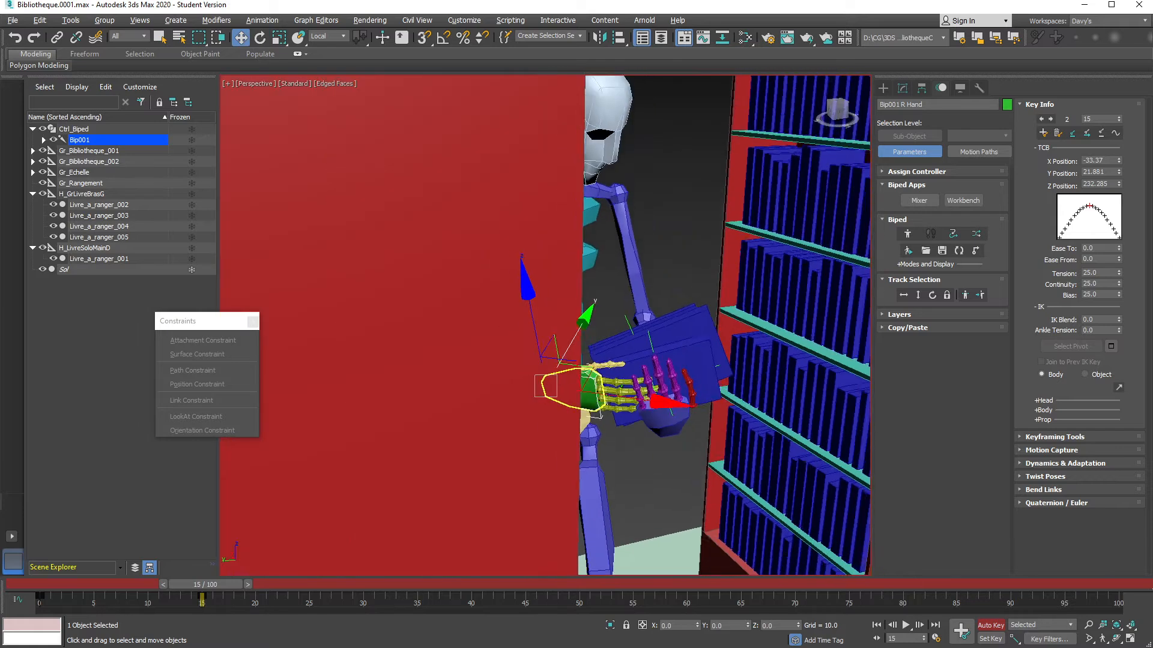
Move the right hand along the World X and Y axes to about X -36.56, Y 21.28
{"action": "middle_click_drag", "start_coordinate": [592, 383], "coordinate": [321, 383], "text": "alt"}
{"action": "middle_click_drag", "start_coordinate": [505, 289], "coordinate": [432, 318], "text": "alt"}
{"action": "right_click", "coordinate": [571, 322], "text": "alt"}
{"action": "left_click", "coordinate": [604, 248]}
{"action": "middle_click_drag", "start_coordinate": [617, 301], "coordinate": [603, 308], "text": "alt"}
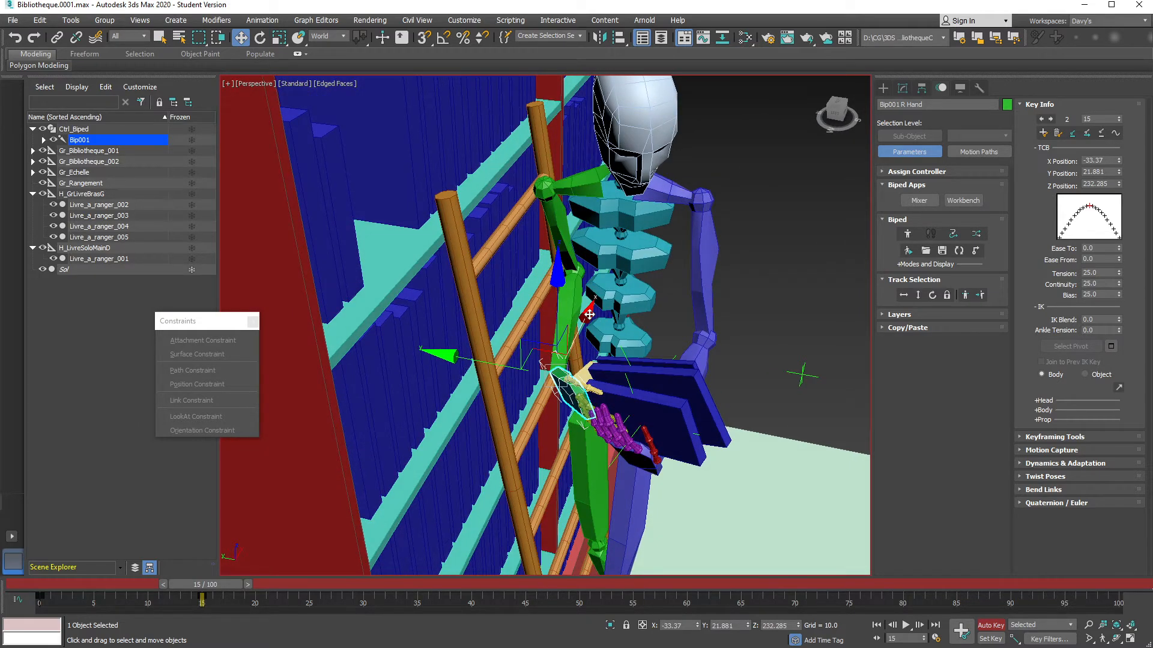
{"action": "left_click_drag", "start_coordinate": [590, 314], "coordinate": [586, 326]}
{"action": "middle_click_drag", "start_coordinate": [578, 355], "coordinate": [582, 299], "text": "alt"}
{"action": "left_click_drag", "start_coordinate": [583, 297], "coordinate": [575, 313]}
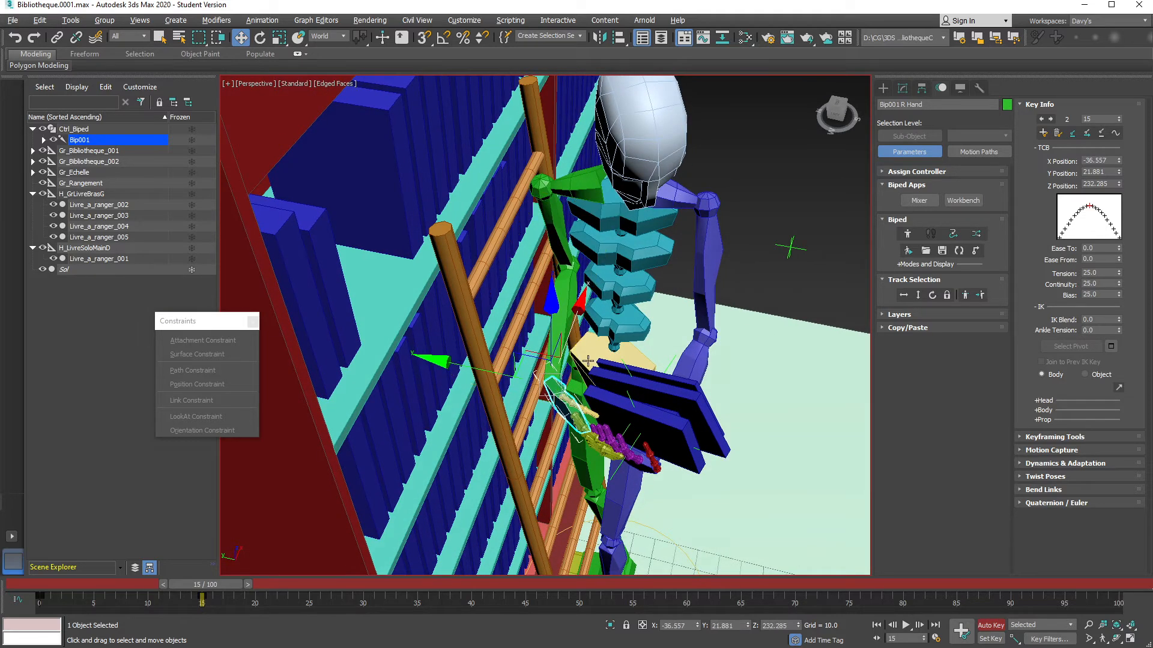
{"action": "middle_click_drag", "start_coordinate": [585, 359], "coordinate": [607, 325], "text": "alt"}
{"action": "left_click_drag", "start_coordinate": [472, 389], "coordinate": [475, 386]}
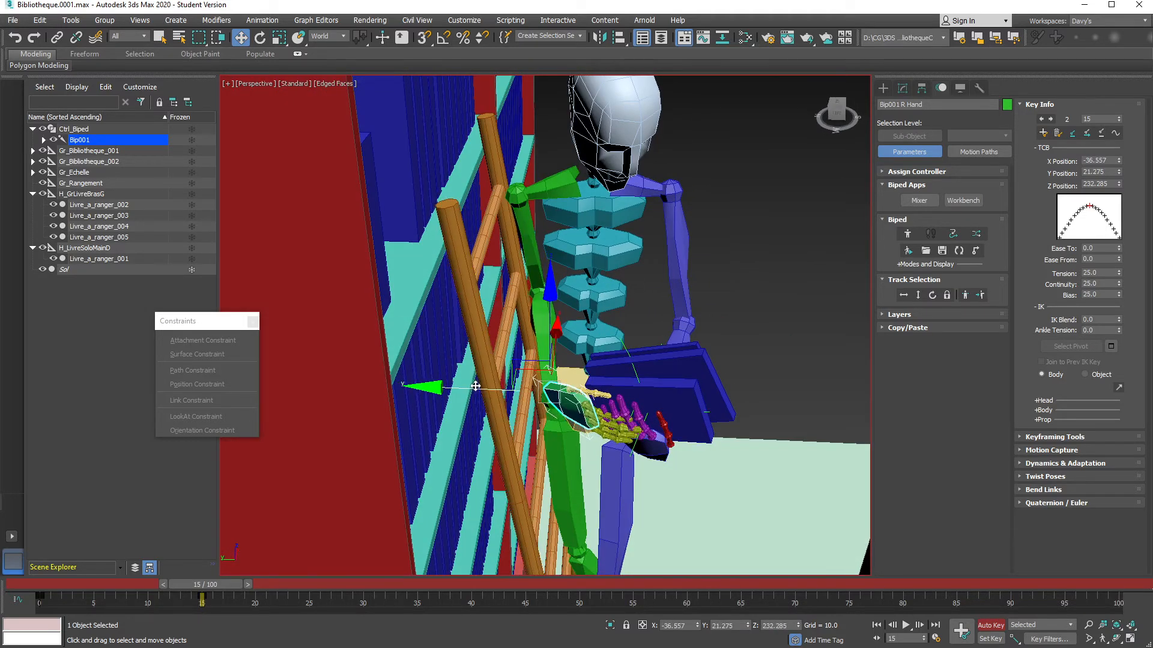
Return to the Local coordinate system and rotate the right hand slightly so its palm faces the front book
{"action": "right_click", "coordinate": [561, 366], "text": "alt"}
{"action": "left_click", "coordinate": [573, 354]}
{"action": "scroll", "coordinate": [585, 398], "scroll_direction": "up", "scroll_amount": 5}
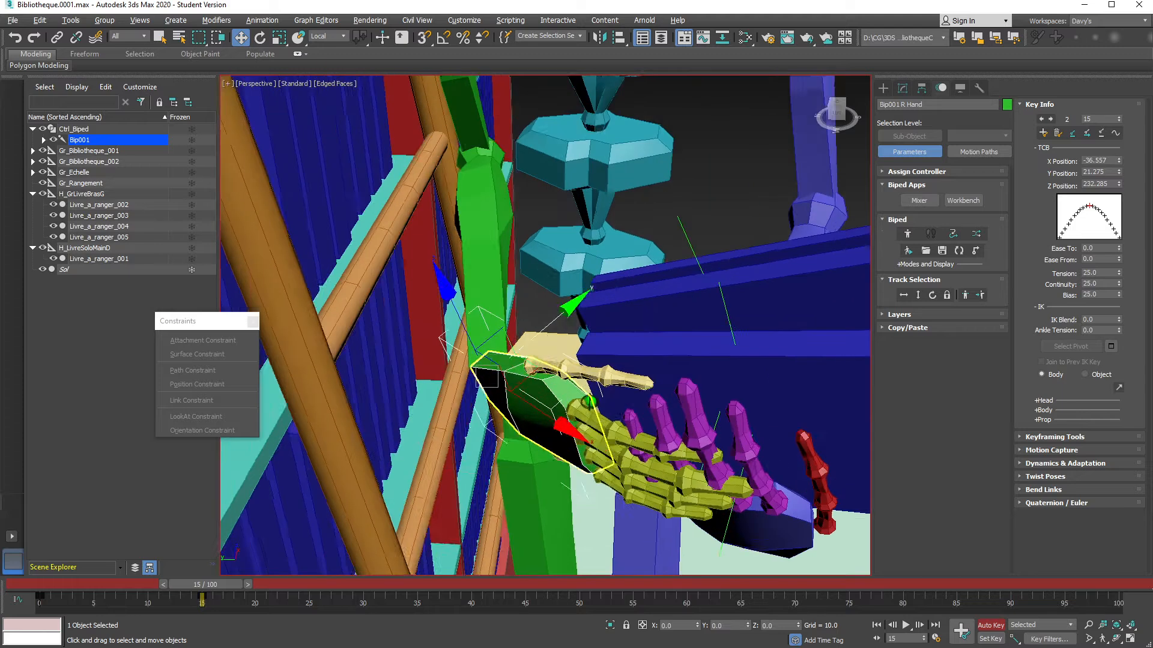
{"action": "key", "text": "e"}
{"action": "left_click_drag", "start_coordinate": [539, 451], "coordinate": [533, 417]}
{"action": "key", "text": "w"}
Fine-tune the right hand along its local axes to about X -33.82, Y 22.24, Z 230.97 so it grips the front book
{"action": "middle_click_drag", "start_coordinate": [533, 415], "coordinate": [519, 343], "text": "alt"}
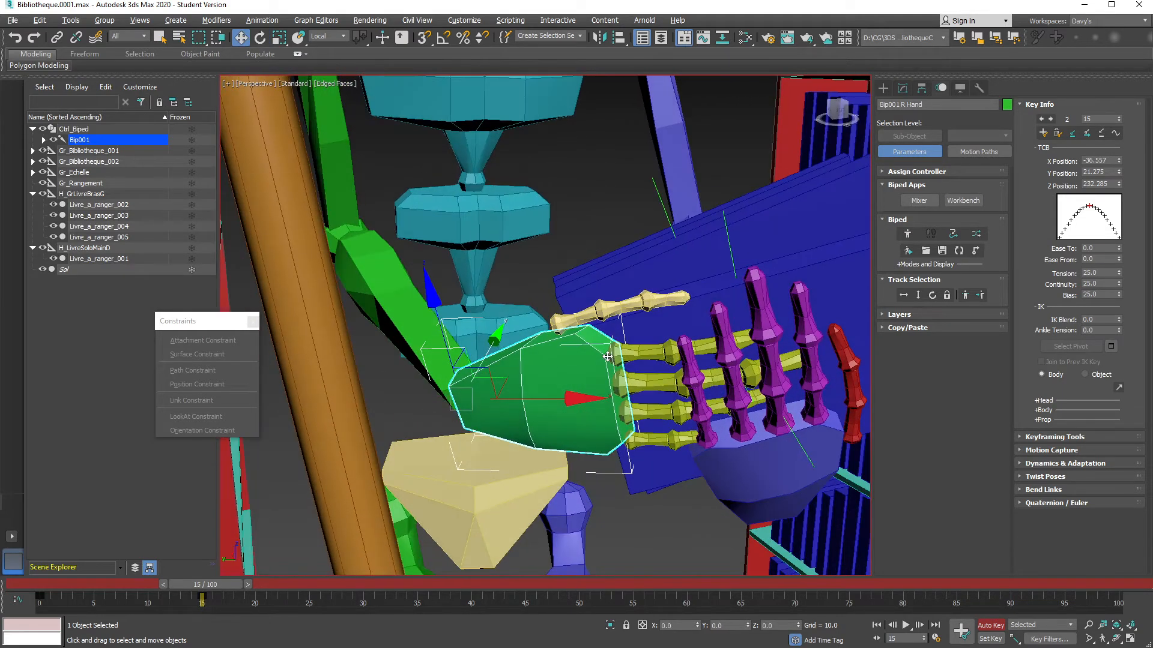
{"action": "middle_click_drag", "start_coordinate": [456, 313], "coordinate": [434, 283], "text": "alt"}
{"action": "left_click_drag", "start_coordinate": [434, 293], "coordinate": [423, 330]}
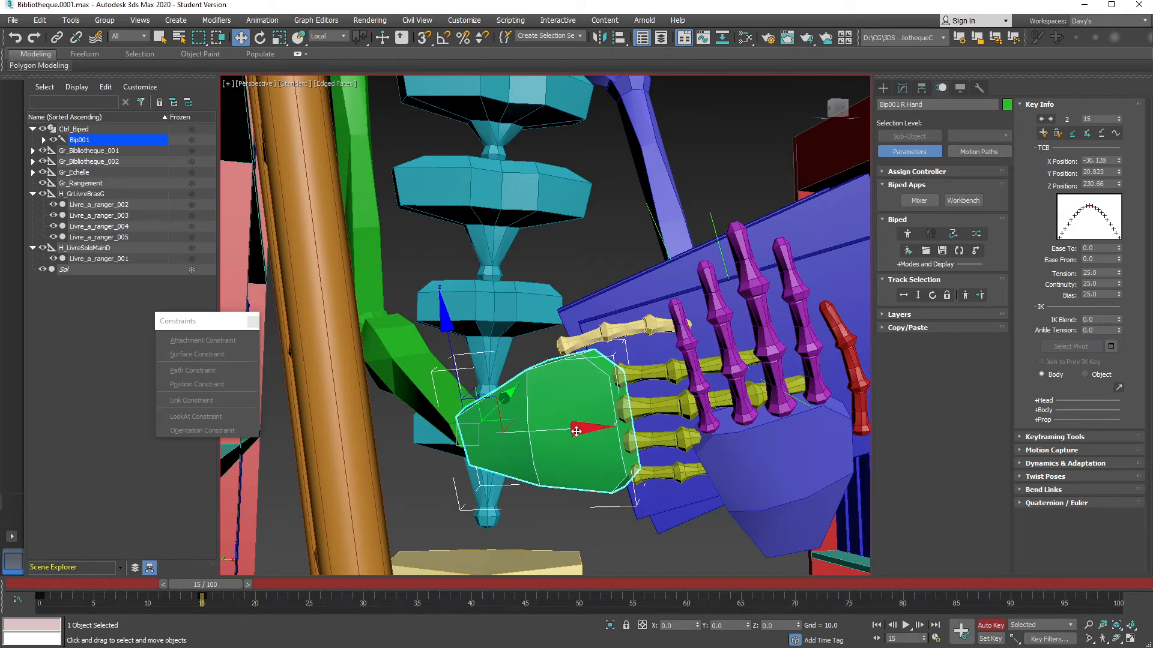
{"action": "left_click_drag", "start_coordinate": [577, 431], "coordinate": [565, 434]}
{"action": "middle_click_drag", "start_coordinate": [625, 409], "coordinate": [644, 495], "text": "alt"}
{"action": "left_click_drag", "start_coordinate": [455, 339], "coordinate": [452, 327]}
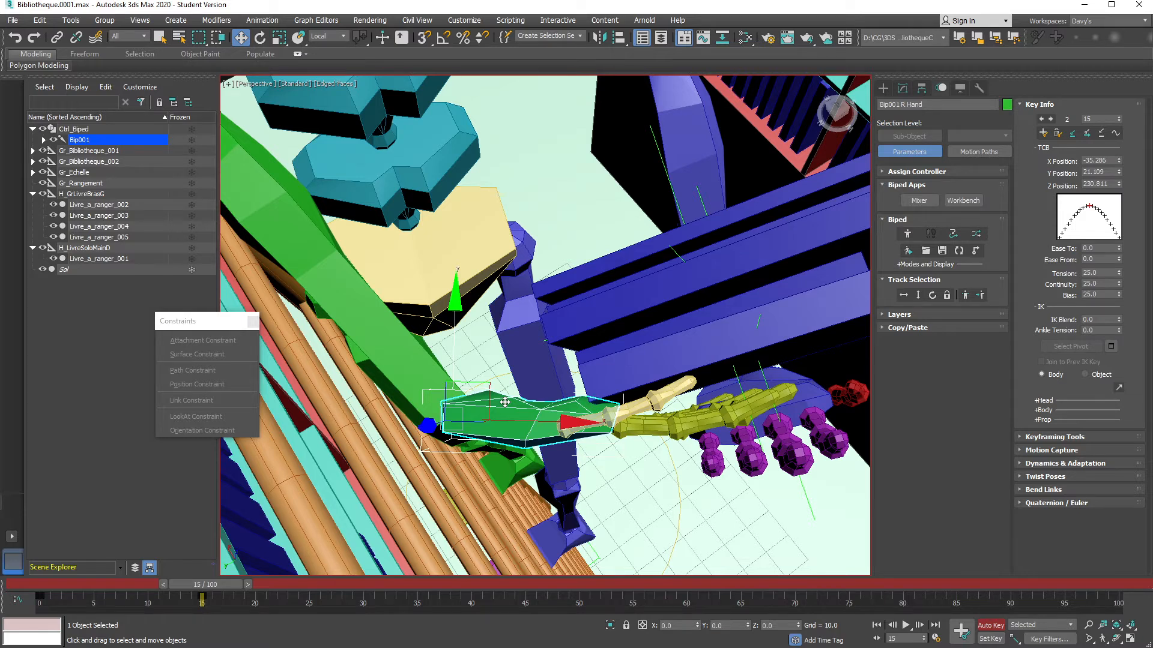
{"action": "left_click_drag", "start_coordinate": [487, 389], "coordinate": [442, 375]}
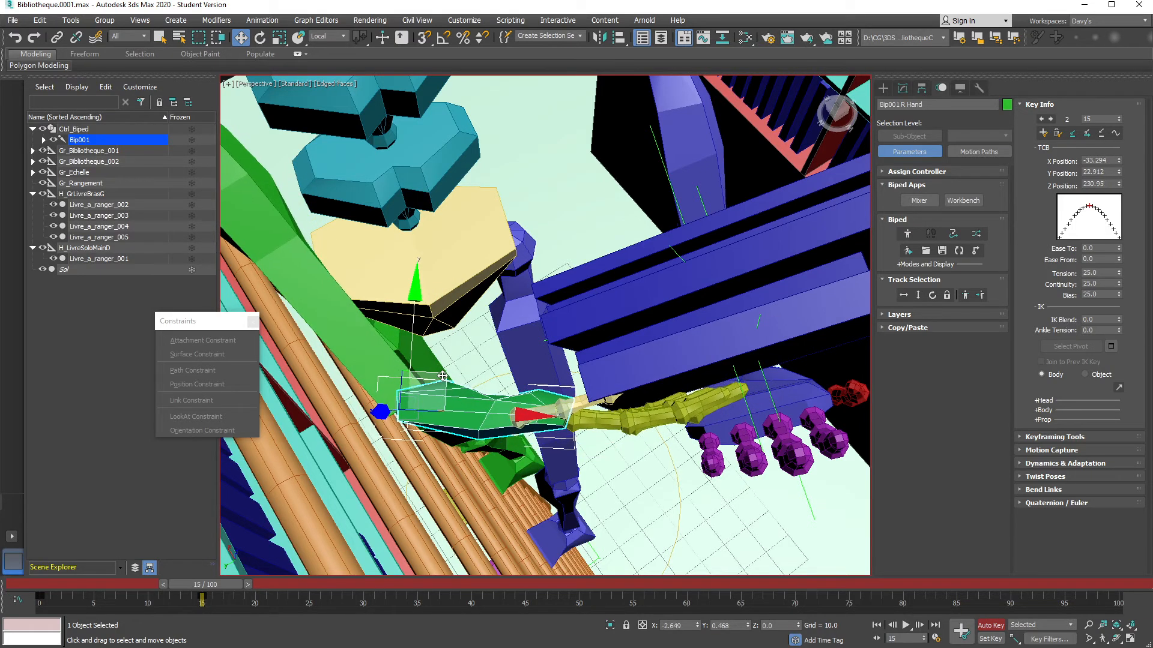
{"action": "middle_click_drag", "start_coordinate": [442, 375], "coordinate": [474, 394], "text": "alt"}
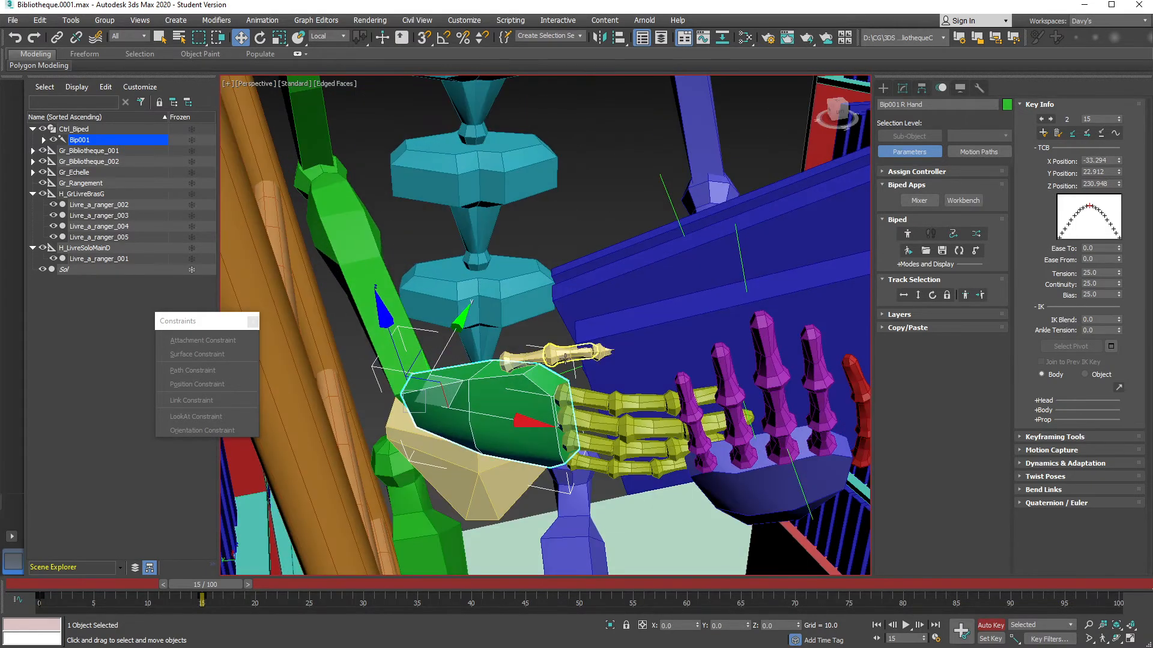
{"action": "left_click_drag", "start_coordinate": [435, 373], "coordinate": [446, 386]}
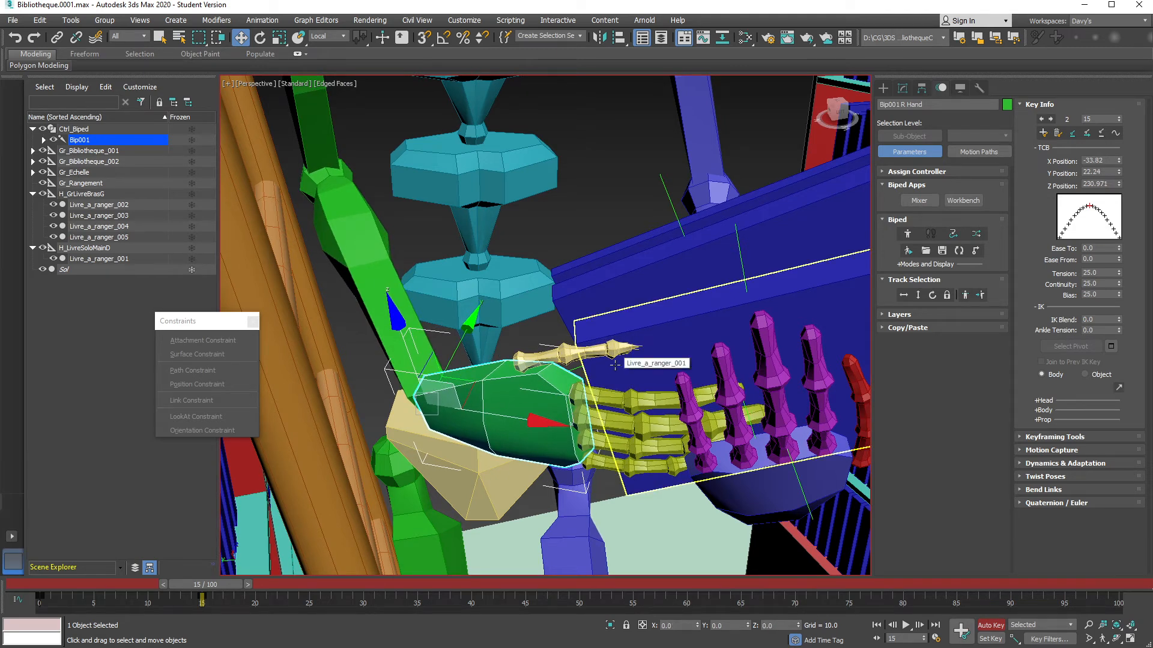
Examine the right arm's pose from farther away and scrub the animation around frame 15
{"action": "middle_click_drag", "start_coordinate": [682, 317], "coordinate": [593, 338], "text": "alt"}
{"action": "scroll", "coordinate": [622, 344], "scroll_direction": "down", "scroll_amount": 3}
{"action": "scroll", "coordinate": [591, 337], "scroll_direction": "down", "scroll_amount": 2}
{"action": "scroll", "coordinate": [610, 354], "scroll_direction": "up", "scroll_amount": 1}
{"action": "scroll", "coordinate": [587, 322], "scroll_direction": "down", "scroll_amount": 1}
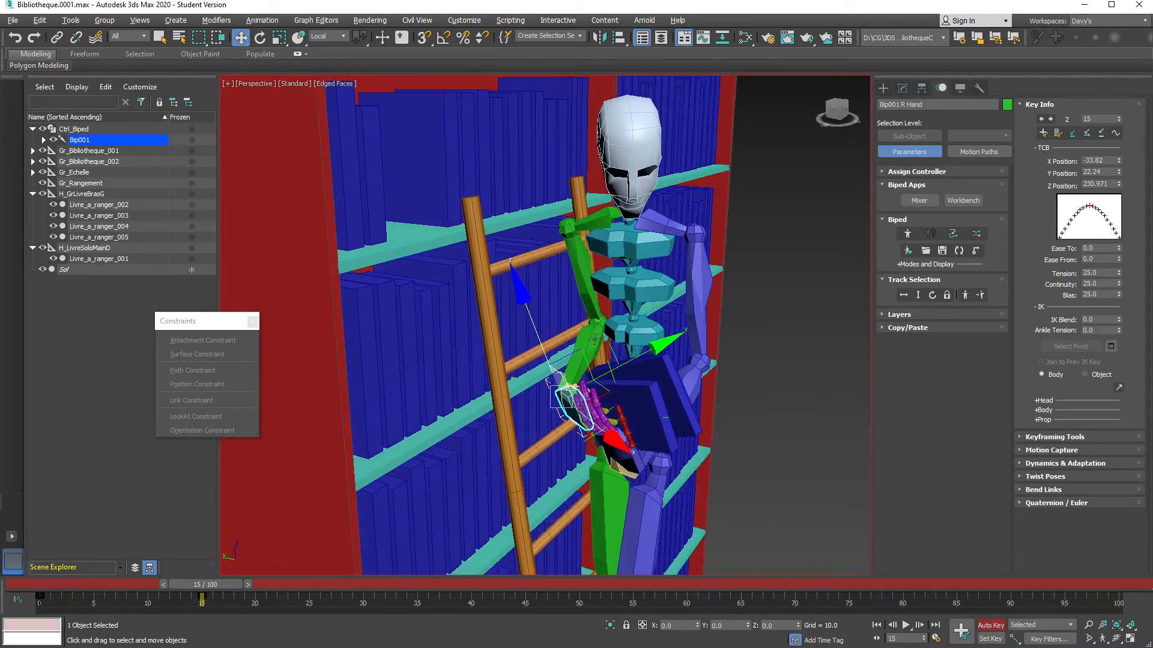
{"action": "middle_click_drag", "start_coordinate": [655, 392], "coordinate": [630, 392], "text": "alt"}
{"action": "mouse_move", "coordinate": [201, 586]}
{"action": "left_mouse_down"}
{"action": "mouse_move", "coordinate": [18, 605]}
{"action": "mouse_move", "coordinate": [188, 604]}
{"action": "mouse_move", "coordinate": [60, 608]}
{"action": "mouse_move", "coordinate": [186, 600]}
{"action": "mouse_move", "coordinate": [66, 586]}
{"action": "mouse_move", "coordinate": [212, 589]}
{"action": "left_mouse_up"}
Set keys at frame 15 for the centre of mass on its Body Horizontal and Body Rotation tracks
{"action": "key", "text": "w"}
{"action": "middle_click_drag", "start_coordinate": [726, 439], "coordinate": [675, 420], "text": "alt"}
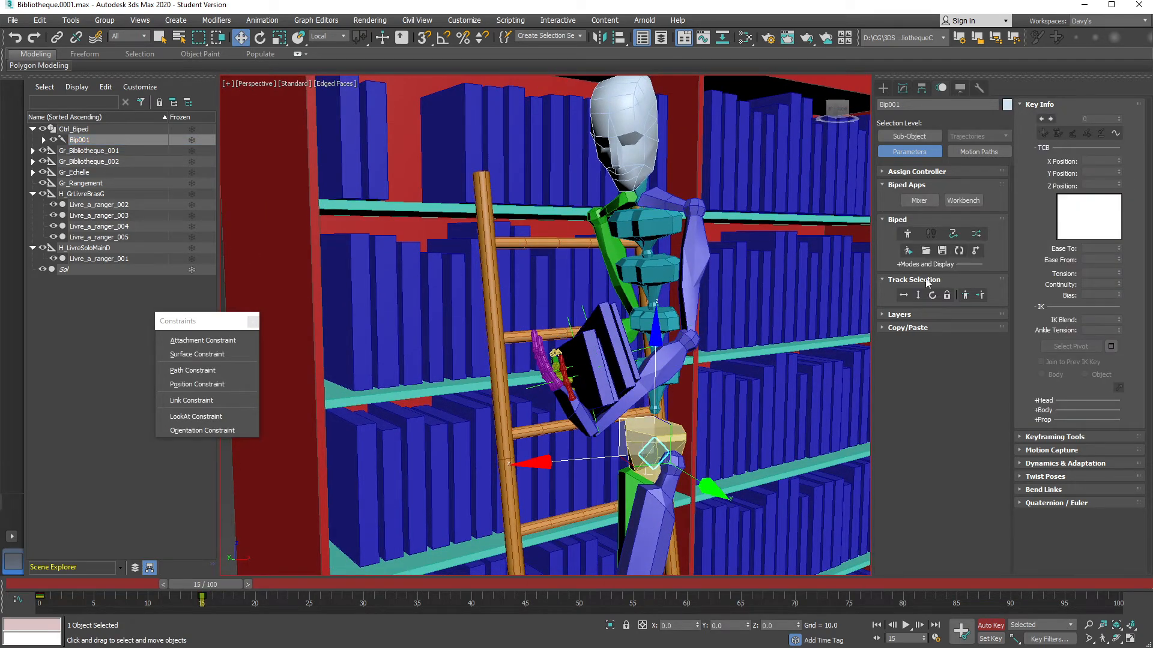
{"action": "left_click", "coordinate": [903, 296]}
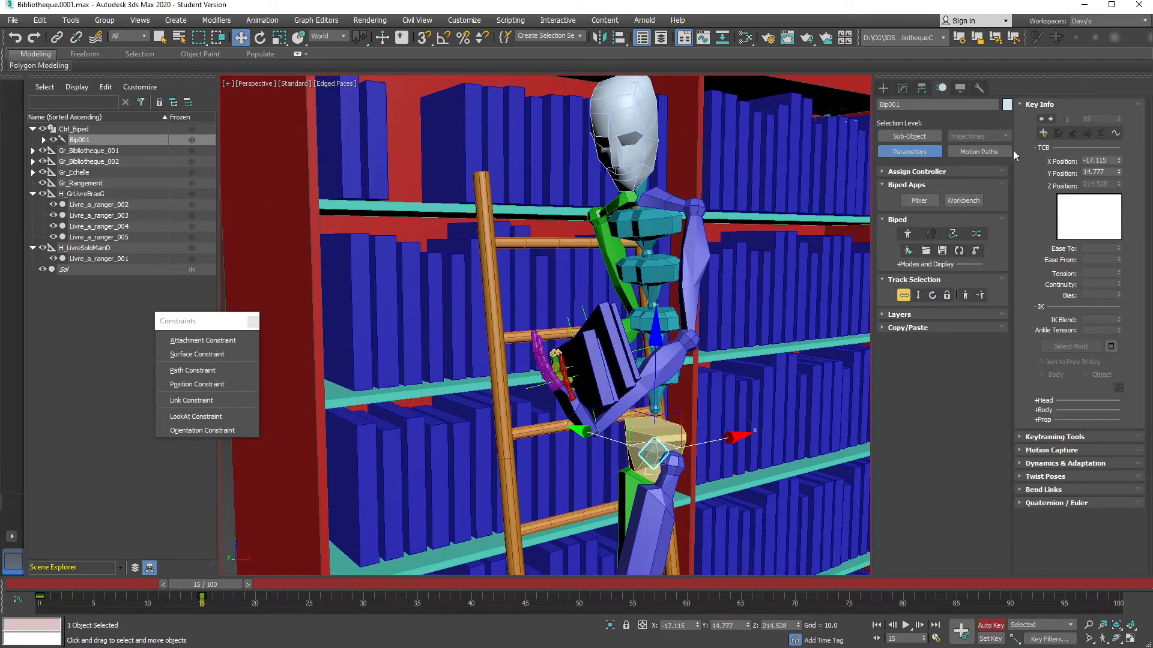
{"action": "left_click", "coordinate": [931, 296]}
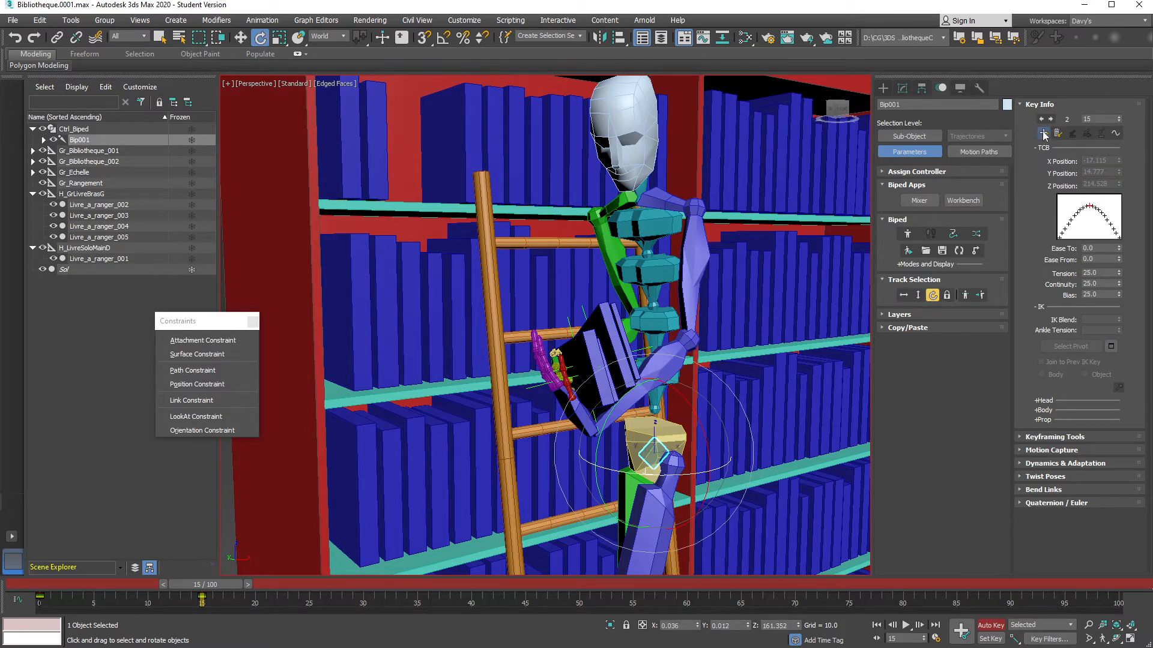
Set keys at frame 15 for the Spine2 link, the head and the left upper arm
{"action": "left_click", "coordinate": [650, 271]}
{"action": "left_click", "coordinate": [1044, 134]}
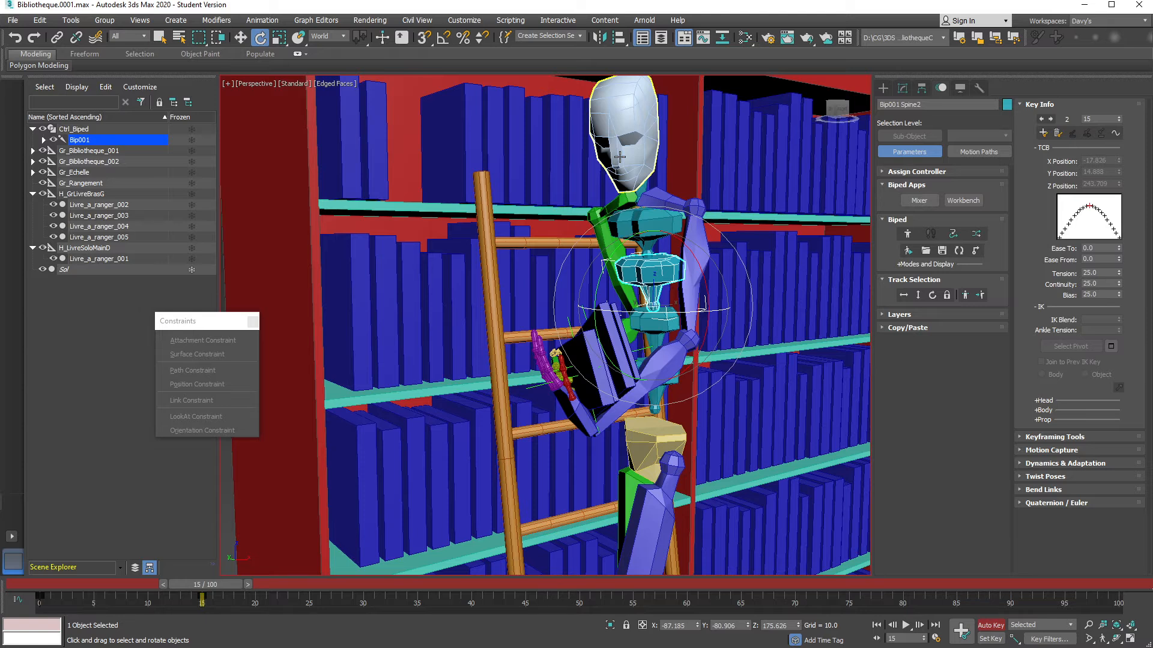
{"action": "left_click", "coordinate": [624, 126]}
{"action": "left_click", "coordinate": [692, 243]}
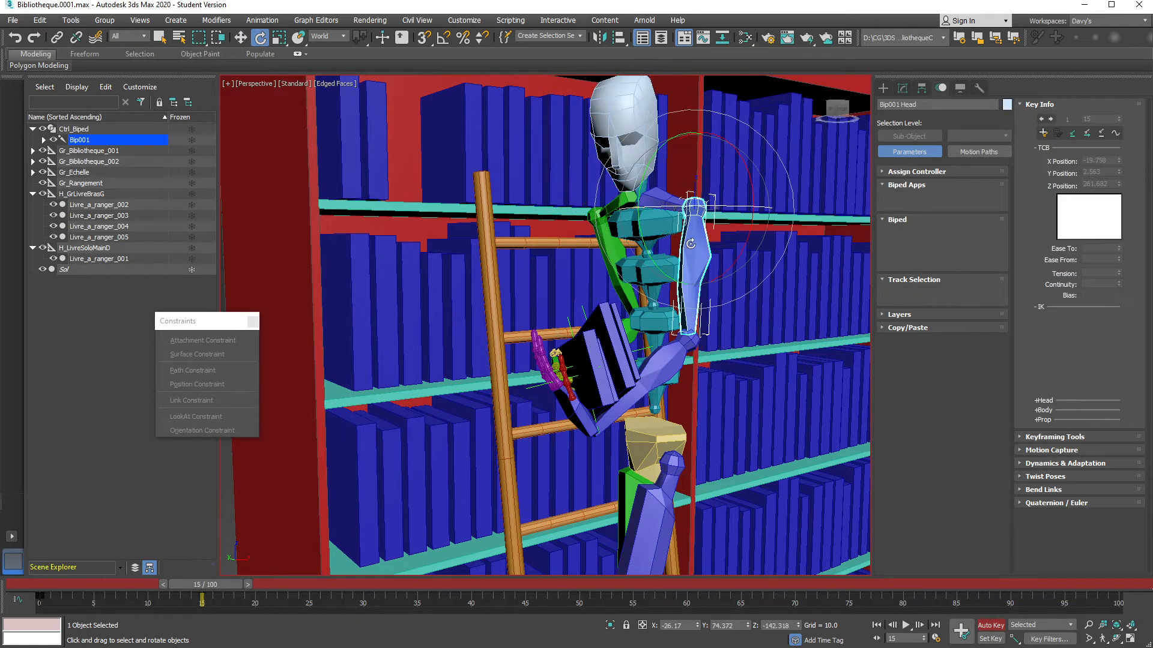
{"action": "left_click", "coordinate": [1043, 133]}
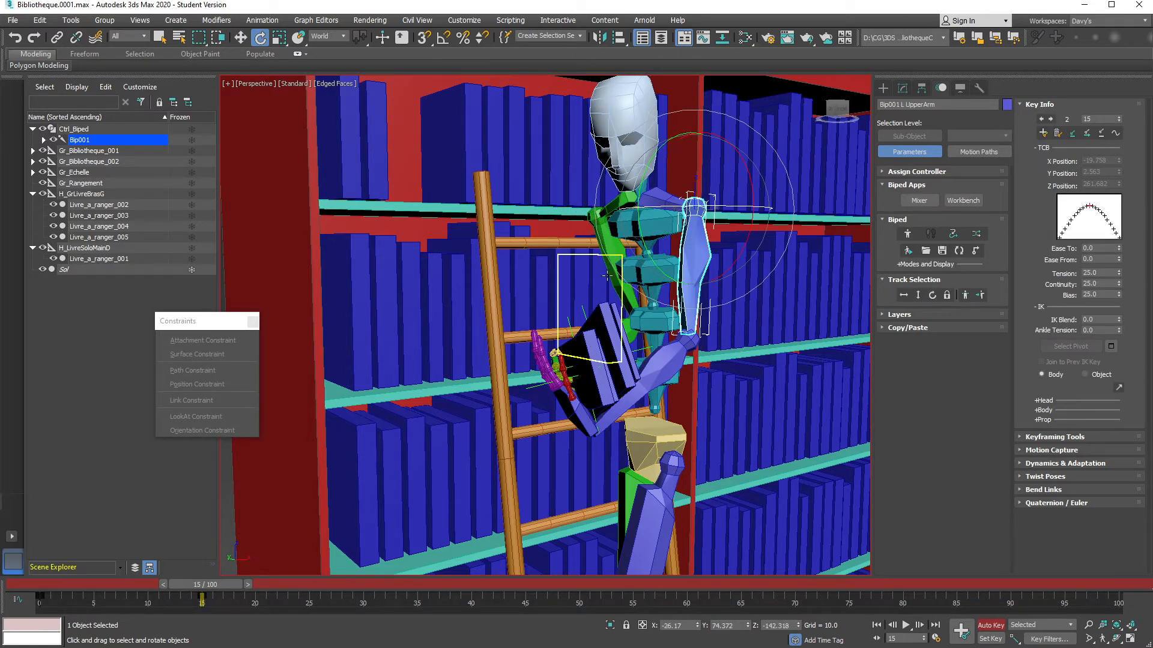
{"action": "left_click", "coordinate": [622, 280]}
Select the left thigh and examine the legs and overall pose on the ladder at frame 15
{"action": "left_click", "coordinate": [652, 508]}
{"action": "scroll", "coordinate": [650, 481], "scroll_direction": "down", "scroll_amount": 3}
{"action": "middle_click_drag", "start_coordinate": [650, 485], "coordinate": [644, 386]}
{"action": "scroll", "coordinate": [637, 422], "scroll_direction": "down", "scroll_amount": 3}
{"action": "scroll", "coordinate": [659, 384], "scroll_direction": "up", "scroll_amount": 4}
{"action": "scroll", "coordinate": [650, 384], "scroll_direction": "down", "scroll_amount": 2}
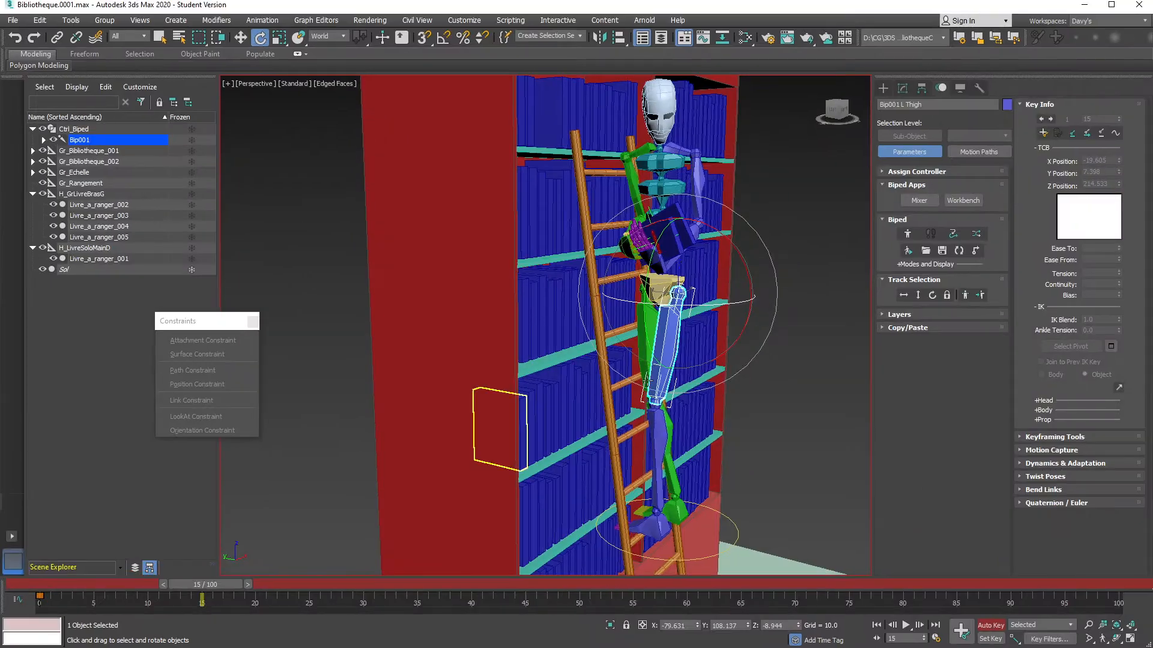
{"action": "scroll", "coordinate": [722, 319], "scroll_direction": "down", "scroll_amount": 2}
{"action": "mouse_move", "coordinate": [723, 334]}
{"action": "middle_mouse_down"}
{"action": "mouse_move", "coordinate": [697, 376]}
{"action": "mouse_move", "coordinate": [681, 333]}
{"action": "mouse_move", "coordinate": [700, 342]}
{"action": "mouse_move", "coordinate": [669, 341]}
{"action": "mouse_move", "coordinate": [695, 366]}
{"action": "mouse_move", "coordinate": [751, 381]}
{"action": "mouse_move", "coordinate": [643, 342]}
{"action": "mouse_move", "coordinate": [577, 354]}
{"action": "mouse_move", "coordinate": [608, 373]}
{"action": "mouse_move", "coordinate": [516, 339]}
{"action": "middle_mouse_up"}
Select the front book's H_LivreSoloMainD helper and examine its link constraint target
{"action": "scroll", "coordinate": [690, 354], "scroll_direction": "up", "scroll_amount": 1}
{"action": "key", "text": "w"}
{"action": "scroll", "coordinate": [669, 342], "scroll_direction": "up", "scroll_amount": 1}
{"action": "scroll", "coordinate": [607, 341], "scroll_direction": "up", "scroll_amount": 3}
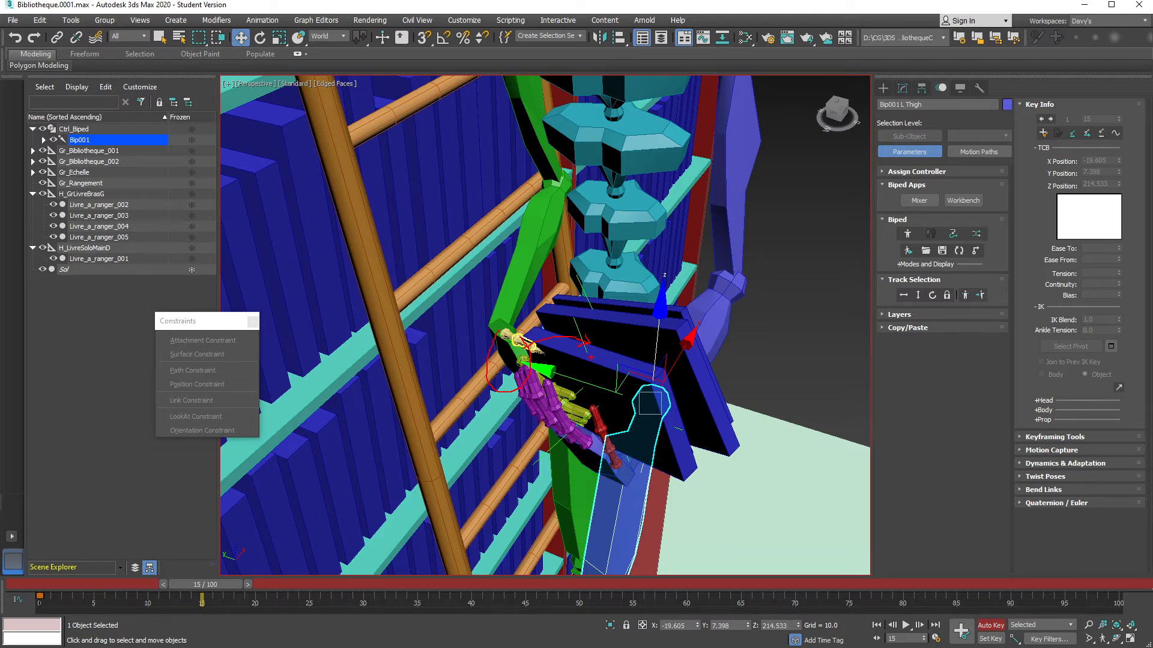
{"action": "left_click", "coordinate": [580, 337]}
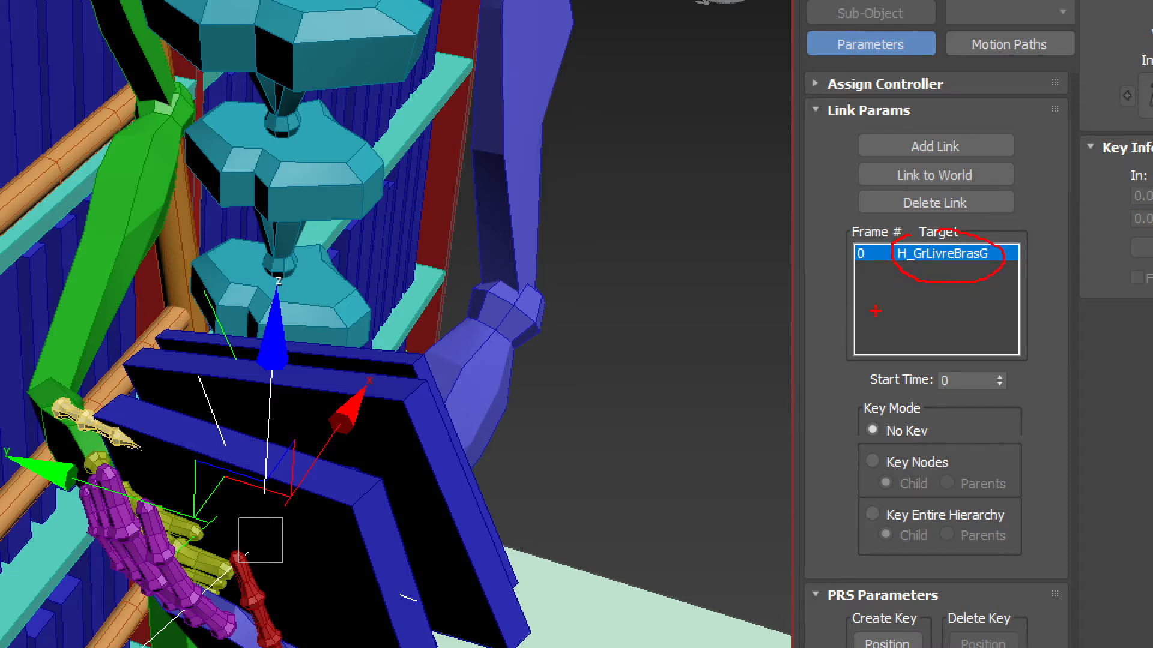
{"action": "key", "text": "Escape"}
{"action": "middle_click_drag", "start_coordinate": [495, 398], "coordinate": [564, 565], "text": "alt"}
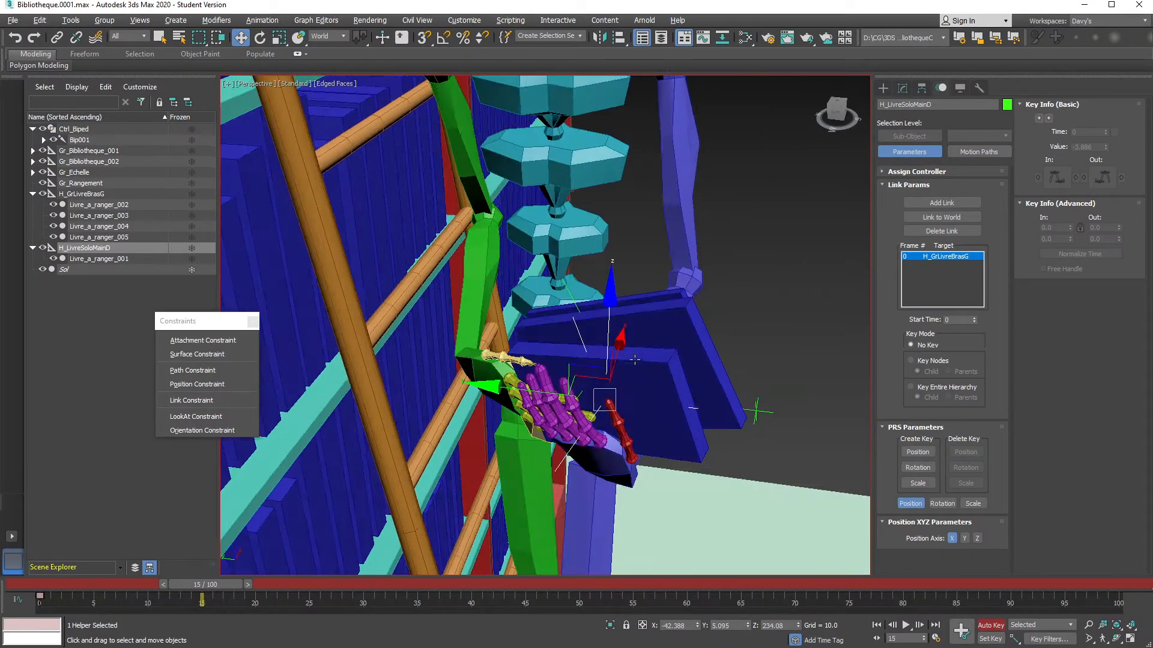
Select the front book's H_LivreSoloMainD helper and set a key for it at frame 15
{"action": "scroll", "coordinate": [317, 449], "scroll_direction": "up", "scroll_amount": 3}
{"action": "middle_click_drag", "start_coordinate": [633, 354], "coordinate": [685, 338]}
{"action": "scroll", "coordinate": [689, 332], "scroll_direction": "down", "scroll_amount": 3}
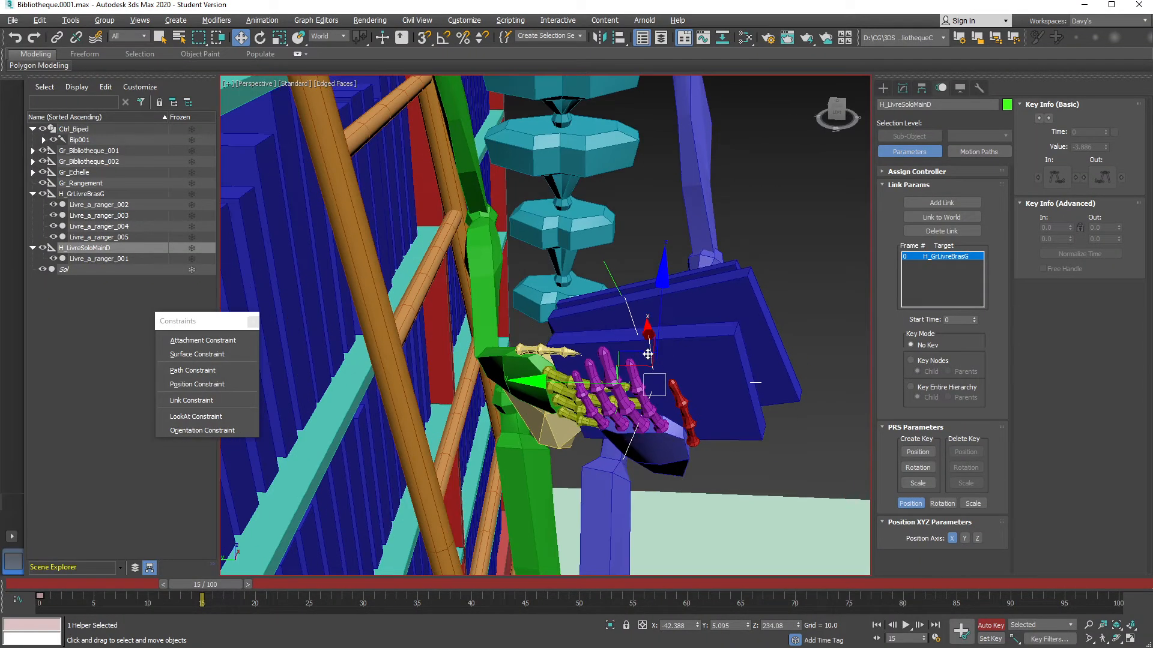
{"action": "scroll", "coordinate": [647, 347], "scroll_direction": "up", "scroll_amount": 1}
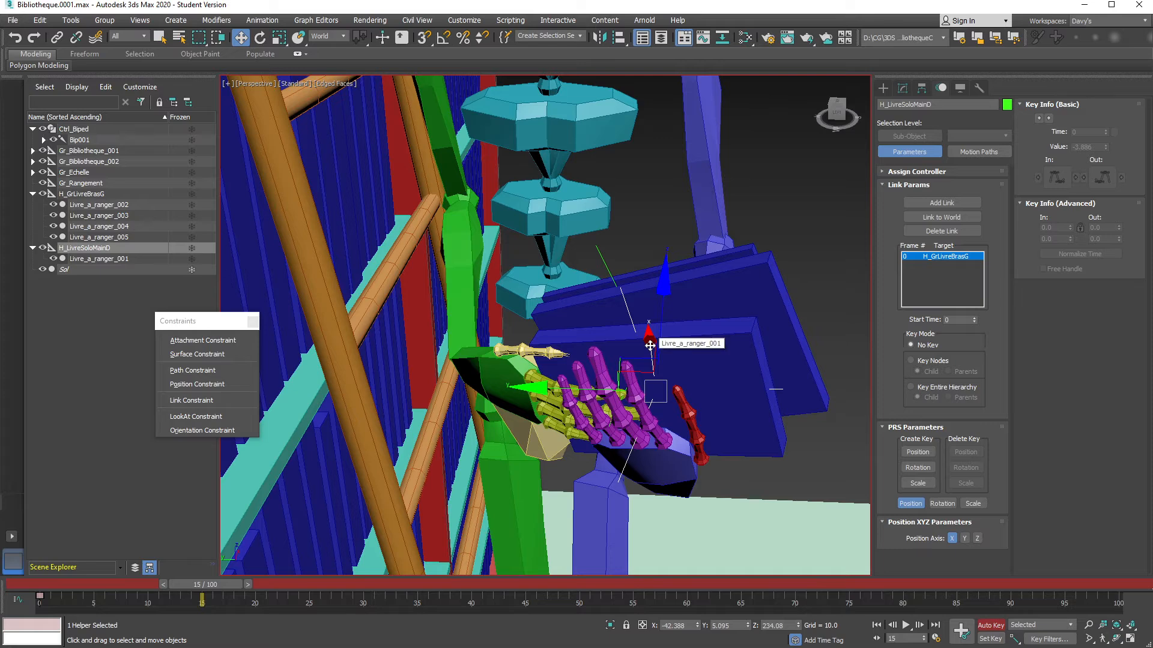
{"action": "middle_click_drag", "start_coordinate": [650, 345], "coordinate": [569, 375], "text": "alt"}
{"action": "scroll", "coordinate": [594, 375], "scroll_direction": "up", "scroll_amount": 4}
{"action": "scroll", "coordinate": [594, 372], "scroll_direction": "down", "scroll_amount": 2}
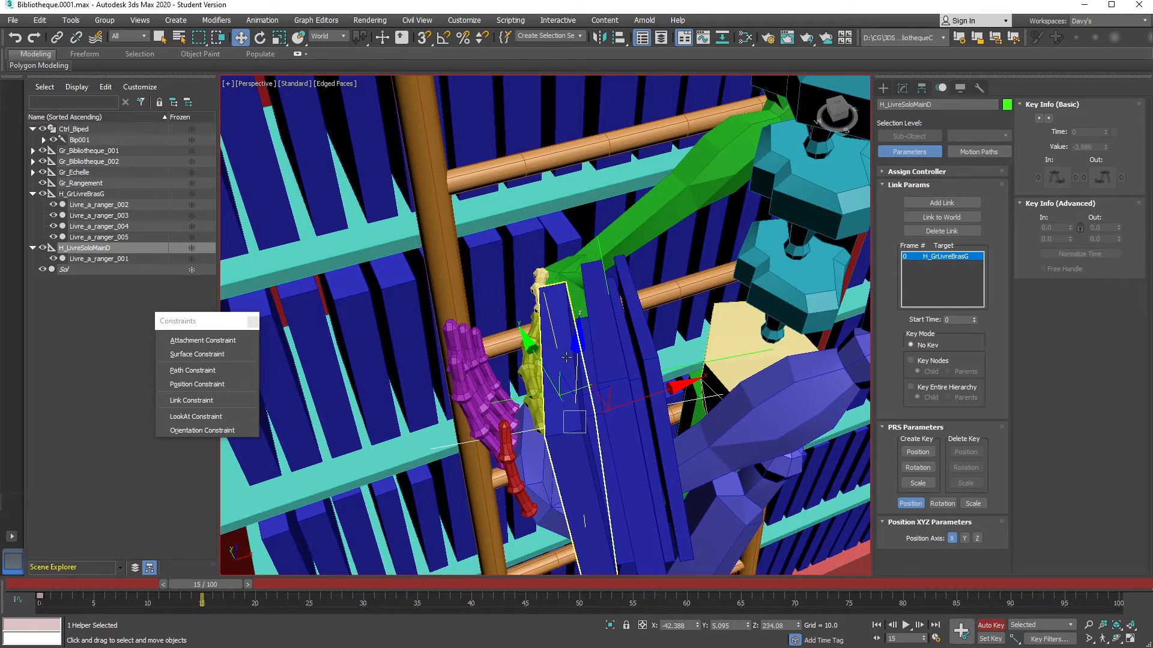
{"action": "middle_click_drag", "start_coordinate": [563, 346], "coordinate": [570, 362], "text": "alt"}
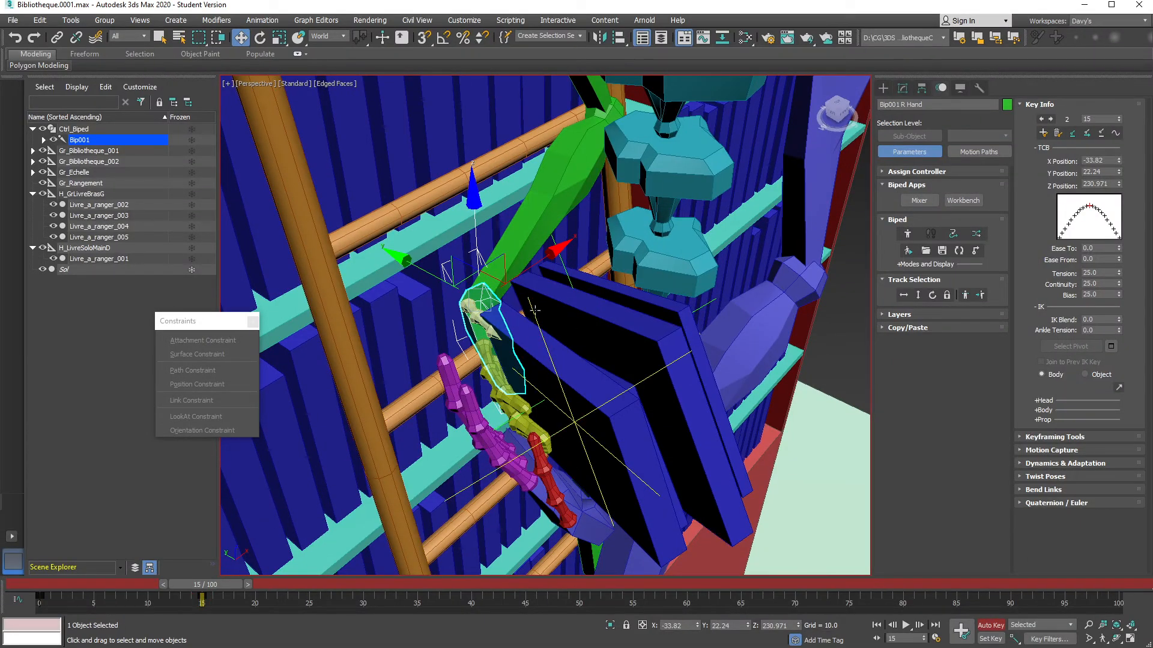
{"action": "left_click", "coordinate": [534, 311]}
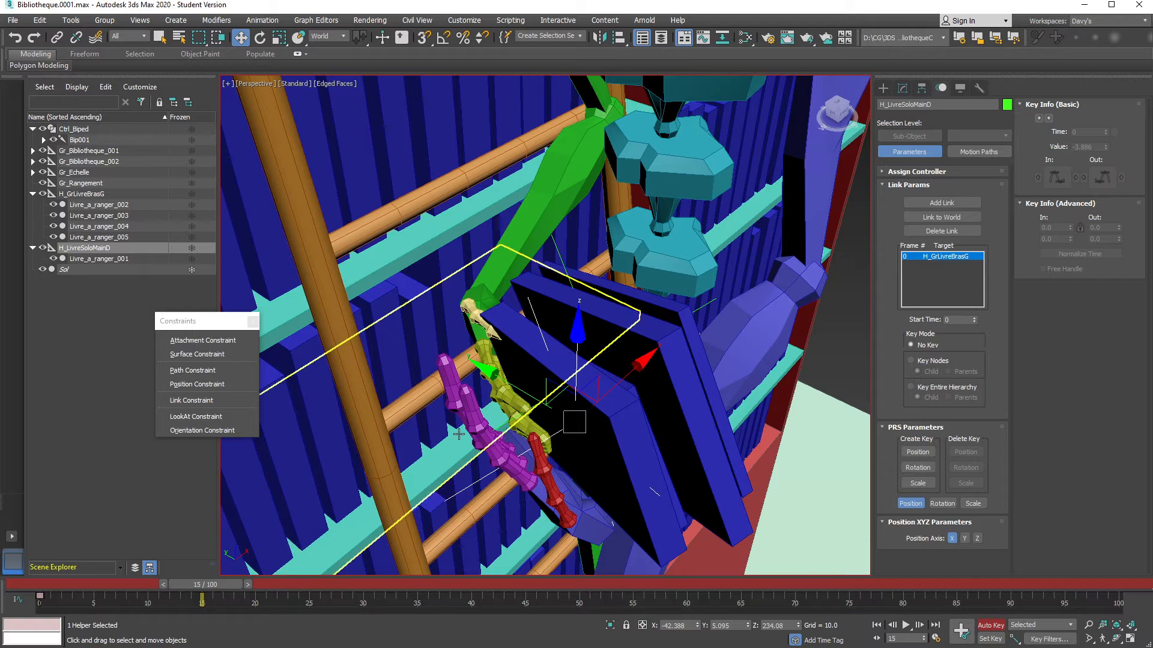
{"action": "key", "text": "k"}
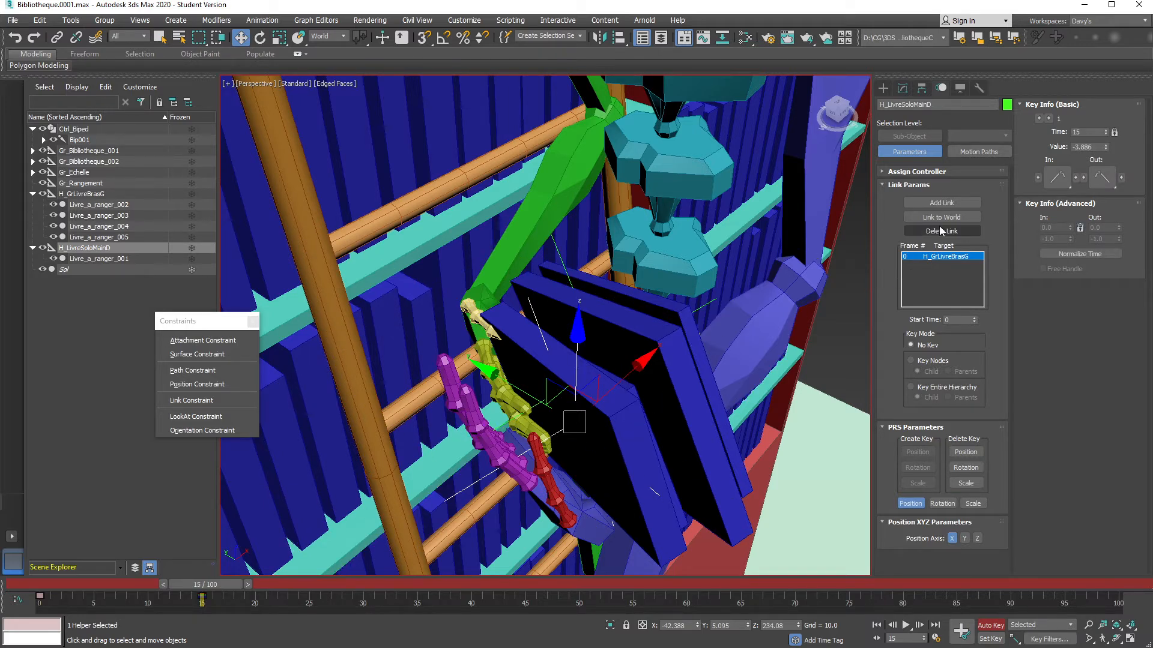
Add the biped's right hand as a link target of H_LivreSoloMainD starting at frame 15
{"action": "middle_click_drag", "start_coordinate": [548, 350], "coordinate": [622, 350]}
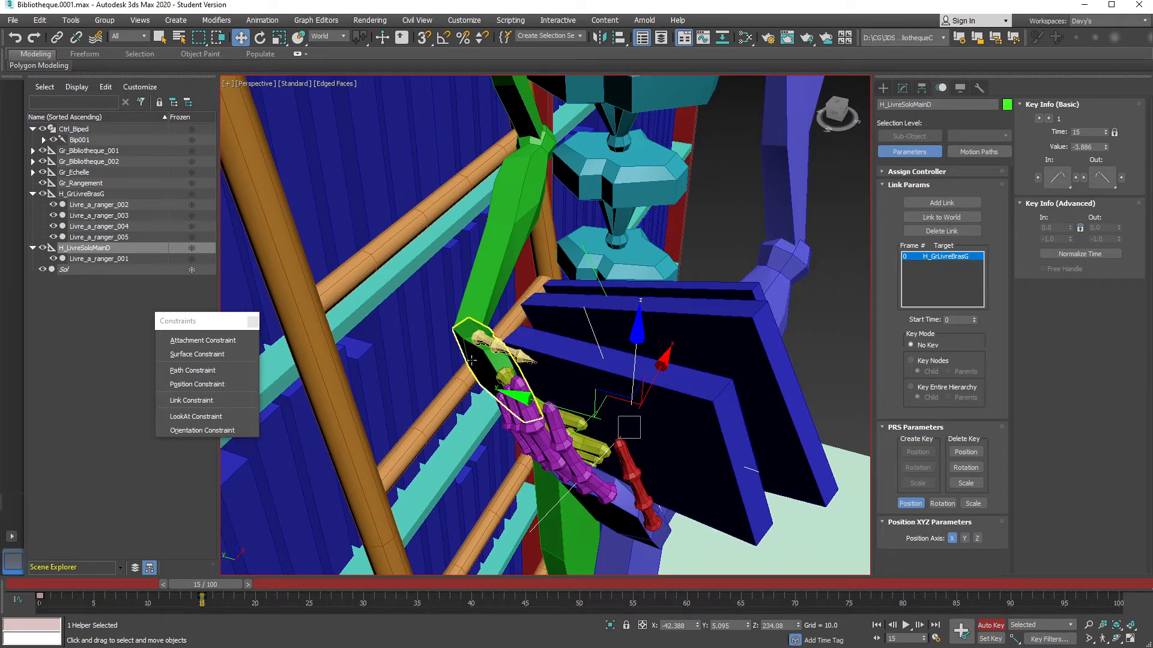
{"action": "left_click", "coordinate": [942, 203]}
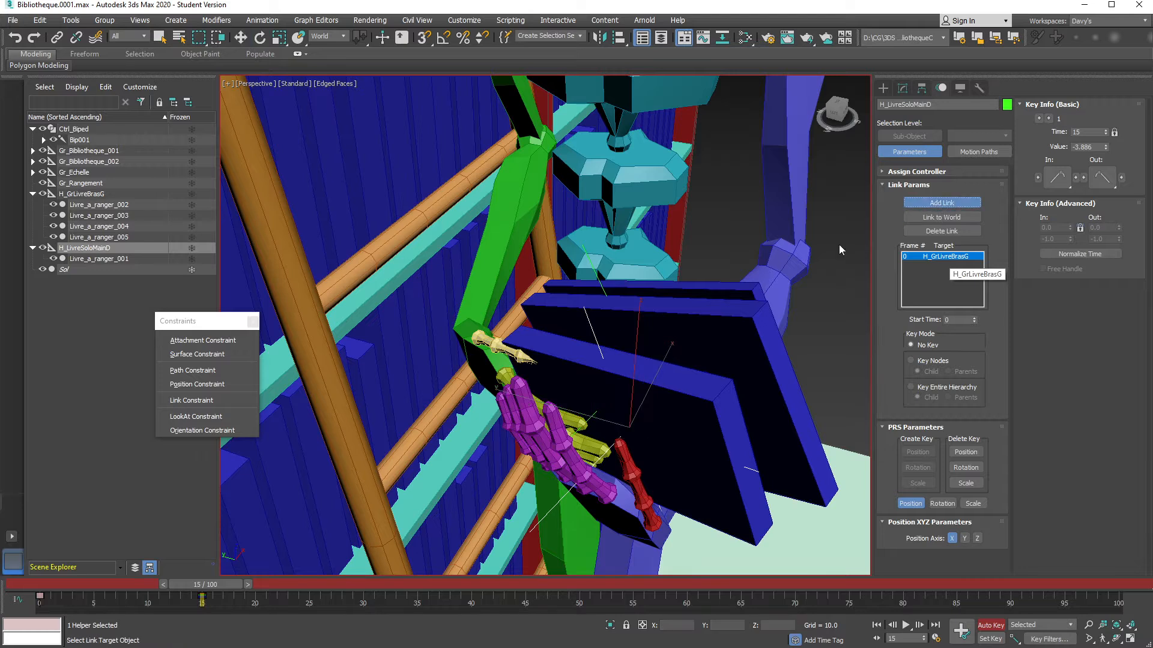
{"action": "left_click", "coordinate": [482, 360]}
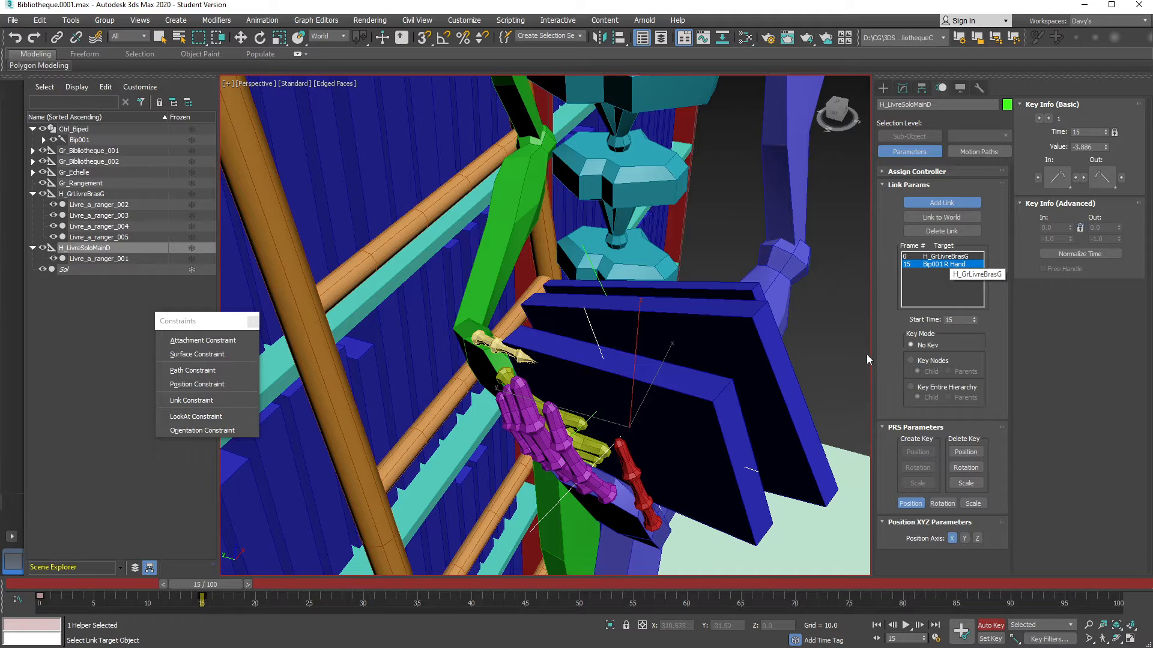
{"action": "right_click", "coordinate": [703, 372]}
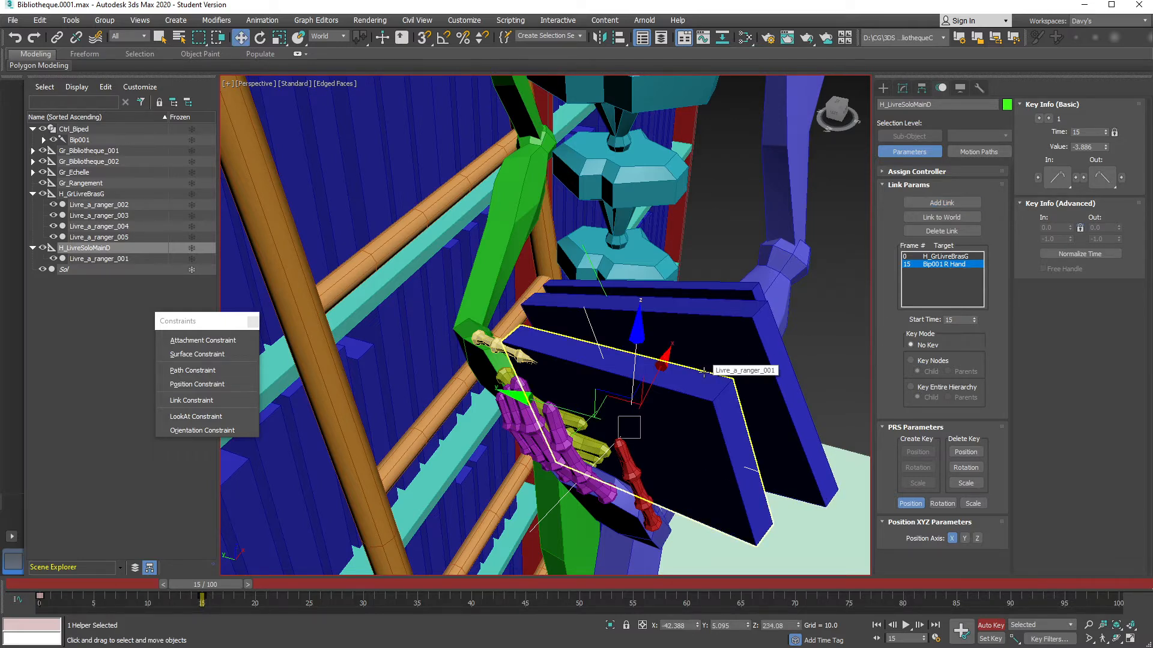
Test the book's new link by moving the right hand at frames 15 and 16, undoing each move
{"action": "scroll", "coordinate": [599, 302], "scroll_direction": "down", "scroll_amount": 3}
{"action": "middle_click_drag", "start_coordinate": [599, 302], "coordinate": [570, 301]}
{"action": "scroll", "coordinate": [569, 302], "scroll_direction": "up", "scroll_amount": 4}
{"action": "scroll", "coordinate": [587, 359], "scroll_direction": "down", "scroll_amount": 4}
{"action": "middle_click_drag", "start_coordinate": [587, 359], "coordinate": [618, 351], "text": "alt"}
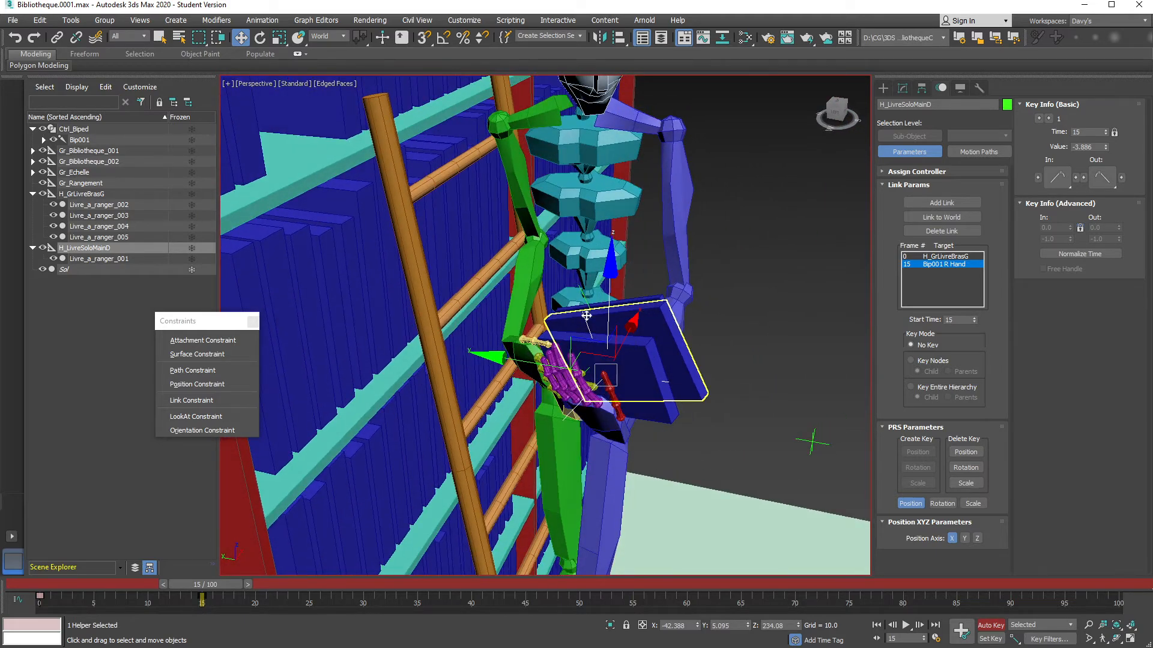
{"action": "left_click", "coordinate": [531, 353]}
{"action": "mouse_move", "coordinate": [506, 263]}
{"action": "left_mouse_down"}
{"action": "mouse_move", "coordinate": [505, 187]}
{"action": "mouse_move", "coordinate": [506, 271]}
{"action": "left_mouse_up"}
{"action": "key", "text": "ctrl+z"}
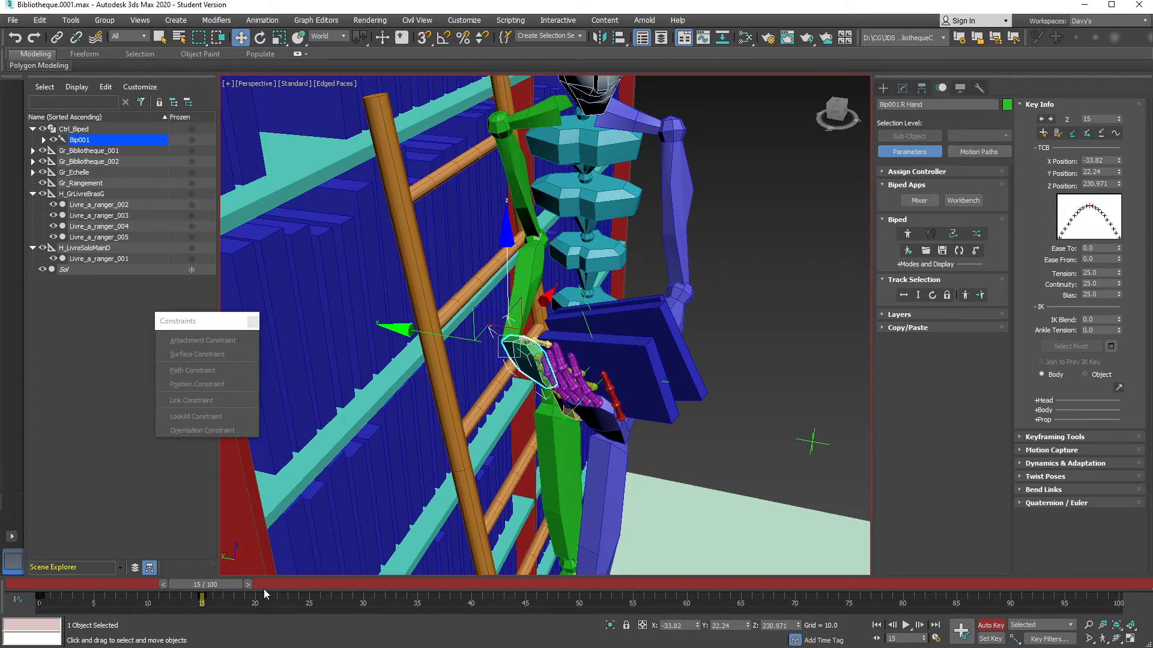
{"action": "left_click", "coordinate": [249, 584]}
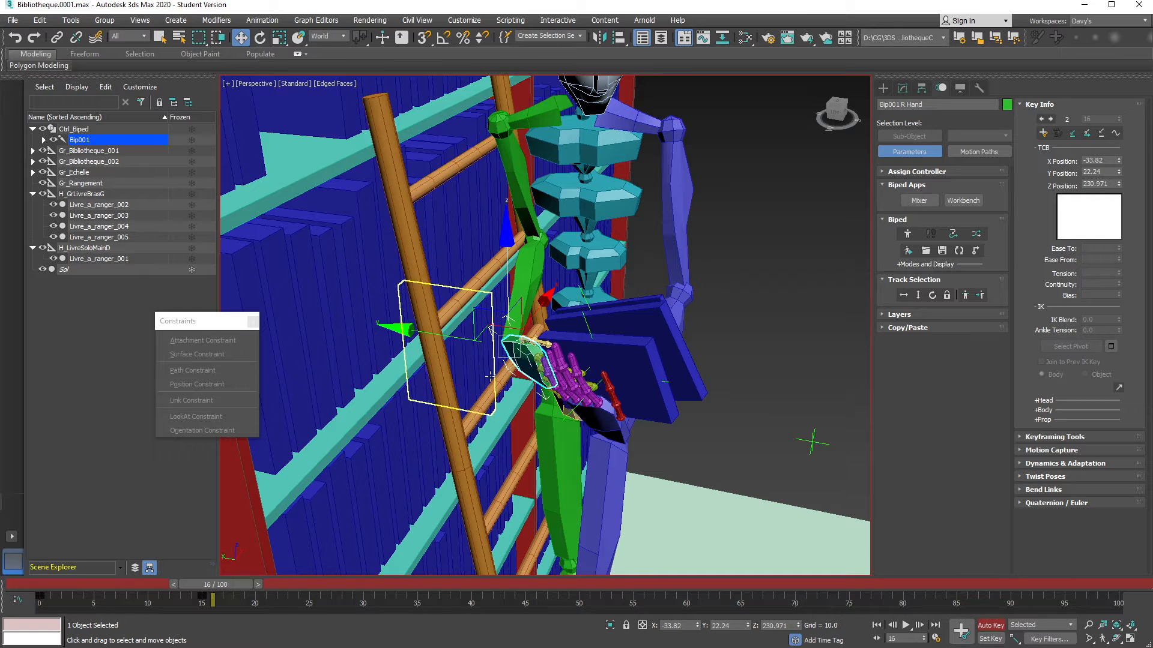
{"action": "mouse_move", "coordinate": [504, 240]}
{"action": "left_mouse_down"}
{"action": "mouse_move", "coordinate": [500, 144]}
{"action": "mouse_move", "coordinate": [498, 256]}
{"action": "mouse_move", "coordinate": [501, 180]}
{"action": "mouse_move", "coordinate": [498, 229]}
{"action": "mouse_move", "coordinate": [500, 180]}
{"action": "mouse_move", "coordinate": [514, 236]}
{"action": "mouse_move", "coordinate": [528, 145]}
{"action": "mouse_move", "coordinate": [523, 252]}
{"action": "left_mouse_up"}
{"action": "key", "text": "ctrl+z"}
At frame 30, raise the right hand with its book to about Z 244 and rotate it toward the shelves
{"action": "left_click_drag", "start_coordinate": [240, 586], "coordinate": [390, 601]}
{"action": "key", "text": "w"}
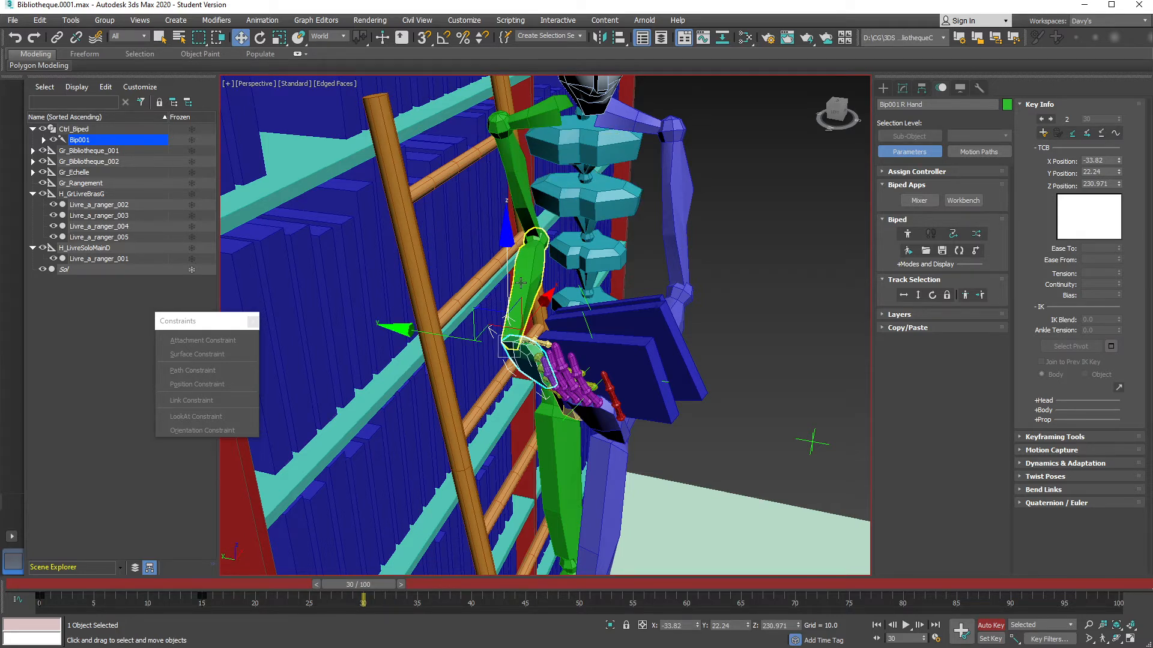
{"action": "left_click_drag", "start_coordinate": [490, 312], "coordinate": [467, 228]}
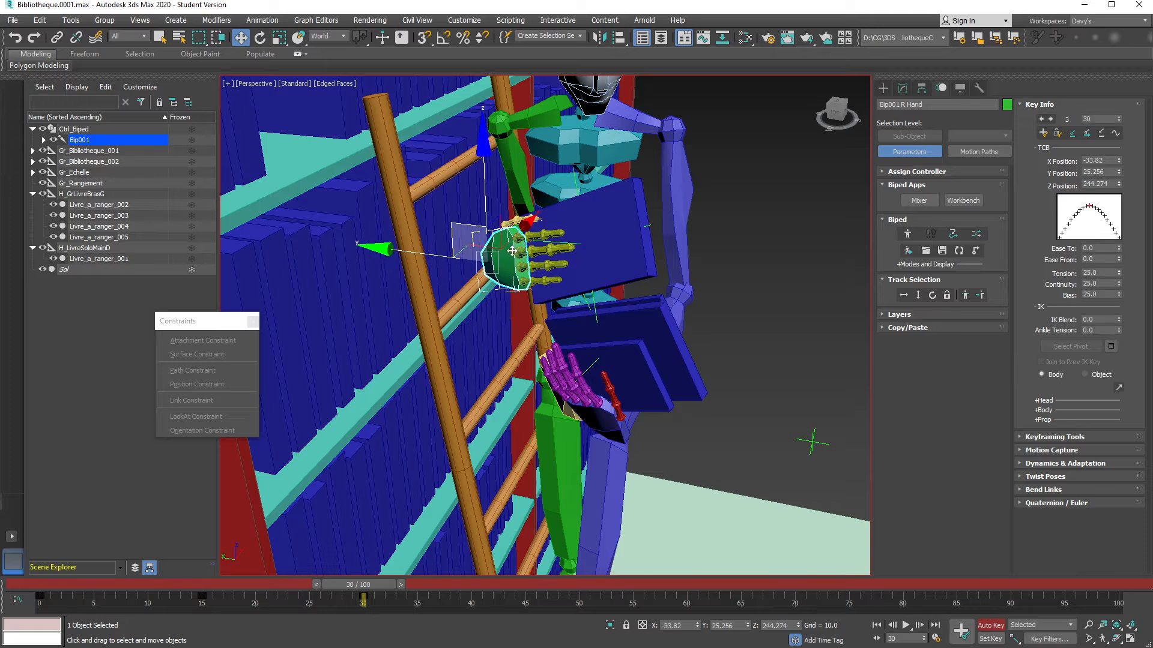
{"action": "key", "text": "e"}
{"action": "left_click_drag", "start_coordinate": [507, 289], "coordinate": [475, 214]}
{"action": "middle_click_drag", "start_coordinate": [561, 259], "coordinate": [507, 296], "text": "alt"}
Rotate the biped's head at frame 30 to look toward the book raised in the right hand
{"action": "left_click", "coordinate": [602, 162]}
{"action": "middle_click_drag", "start_coordinate": [603, 162], "coordinate": [605, 224], "text": "alt"}
{"action": "scroll", "coordinate": [606, 198], "scroll_direction": "down", "scroll_amount": 3}
{"action": "left_click_drag", "start_coordinate": [618, 261], "coordinate": [596, 164]}
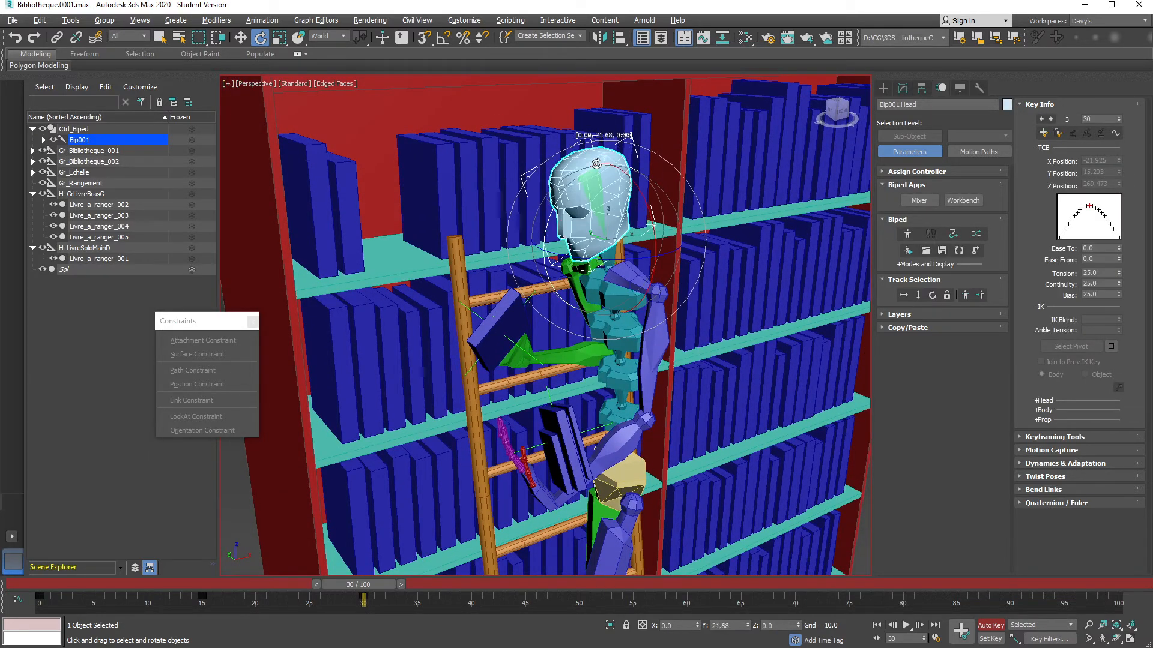
{"action": "left_click_drag", "start_coordinate": [642, 204], "coordinate": [656, 239]}
{"action": "middle_click_drag", "start_coordinate": [649, 258], "coordinate": [545, 300], "text": "alt"}
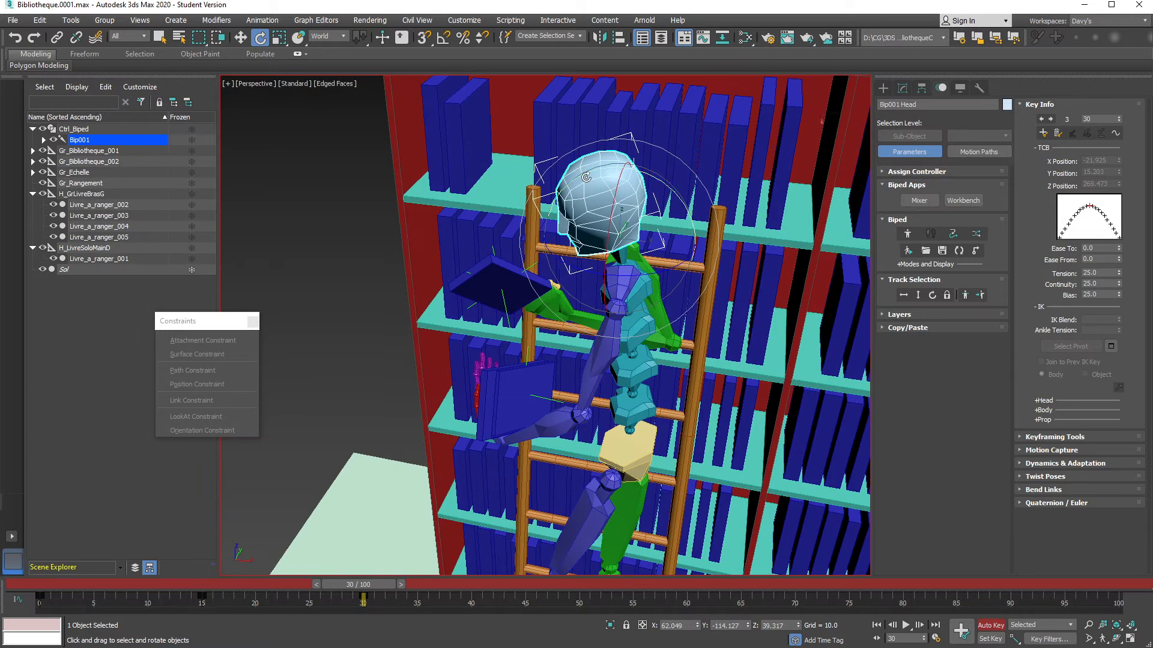
Scrub between frames 15 and 30 and examine the book-taking motion from several angles
{"action": "middle_click_drag", "start_coordinate": [487, 279], "coordinate": [585, 339], "text": "alt"}
{"action": "scroll", "coordinate": [560, 335], "scroll_direction": "down", "scroll_amount": 3}
{"action": "scroll", "coordinate": [561, 335], "scroll_direction": "up", "scroll_amount": 4}
{"action": "left_click_drag", "start_coordinate": [359, 582], "coordinate": [397, 587]}
{"action": "key", "text": "e"}
{"action": "middle_click_drag", "start_coordinate": [624, 352], "coordinate": [518, 320], "text": "alt"}
{"action": "left_click_drag", "start_coordinate": [362, 589], "coordinate": [217, 593]}
{"action": "key", "text": "e"}
{"action": "middle_click_drag", "start_coordinate": [475, 447], "coordinate": [534, 447], "text": "alt"}
{"action": "scroll", "coordinate": [552, 443], "scroll_direction": "up", "scroll_amount": 3}
{"action": "scroll", "coordinate": [533, 448], "scroll_direction": "down", "scroll_amount": 4}
{"action": "left_click_drag", "start_coordinate": [212, 585], "coordinate": [378, 575]}
{"action": "key", "text": "e"}
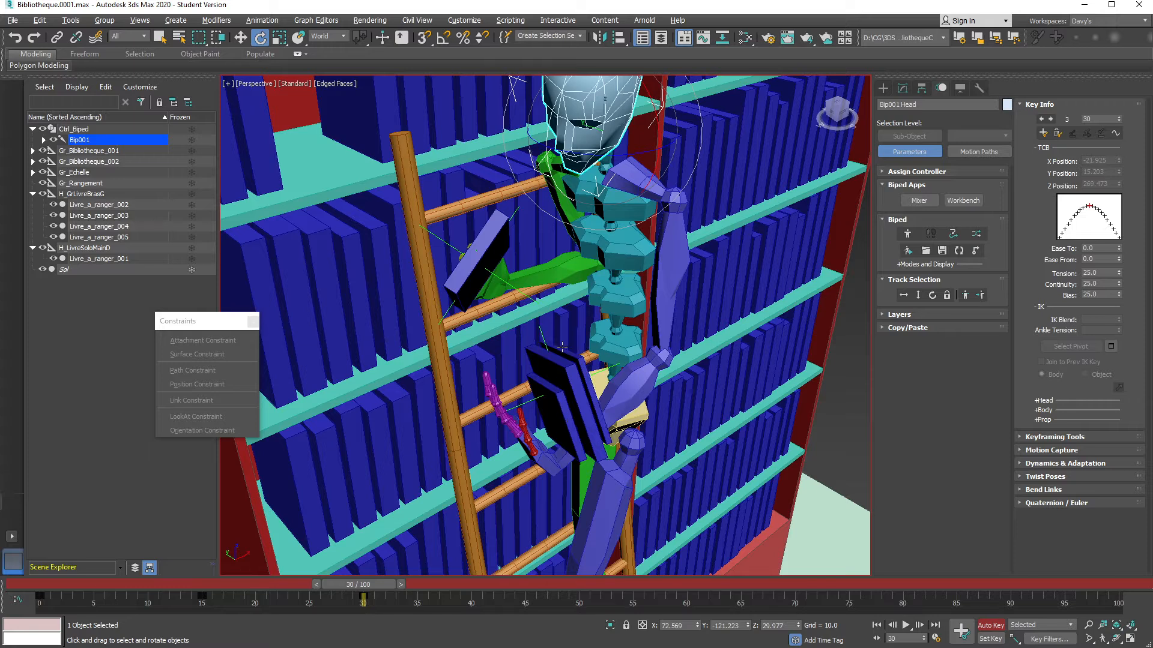
Try rotating the left forearm at frame 30 and undo the rotation
{"action": "scroll", "coordinate": [561, 346], "scroll_direction": "up", "scroll_amount": 3}
{"action": "left_click", "coordinate": [593, 395]}
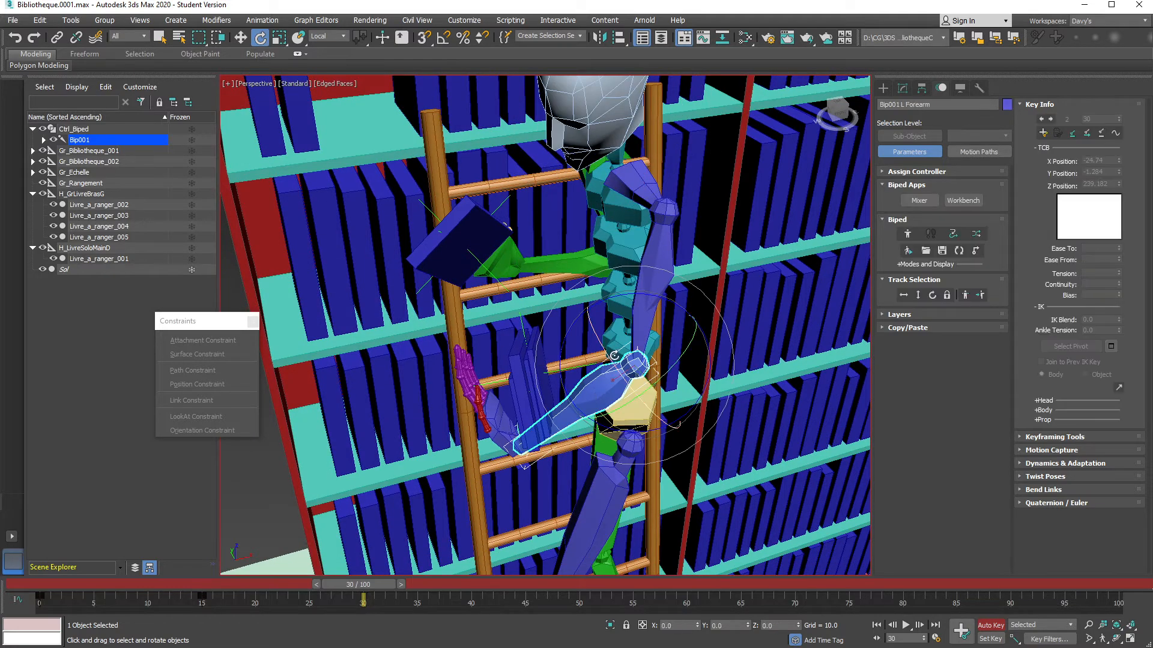
{"action": "left_click_drag", "start_coordinate": [610, 299], "coordinate": [626, 299]}
{"action": "key", "text": "ctrl+z"}
{"action": "key", "text": "q"}
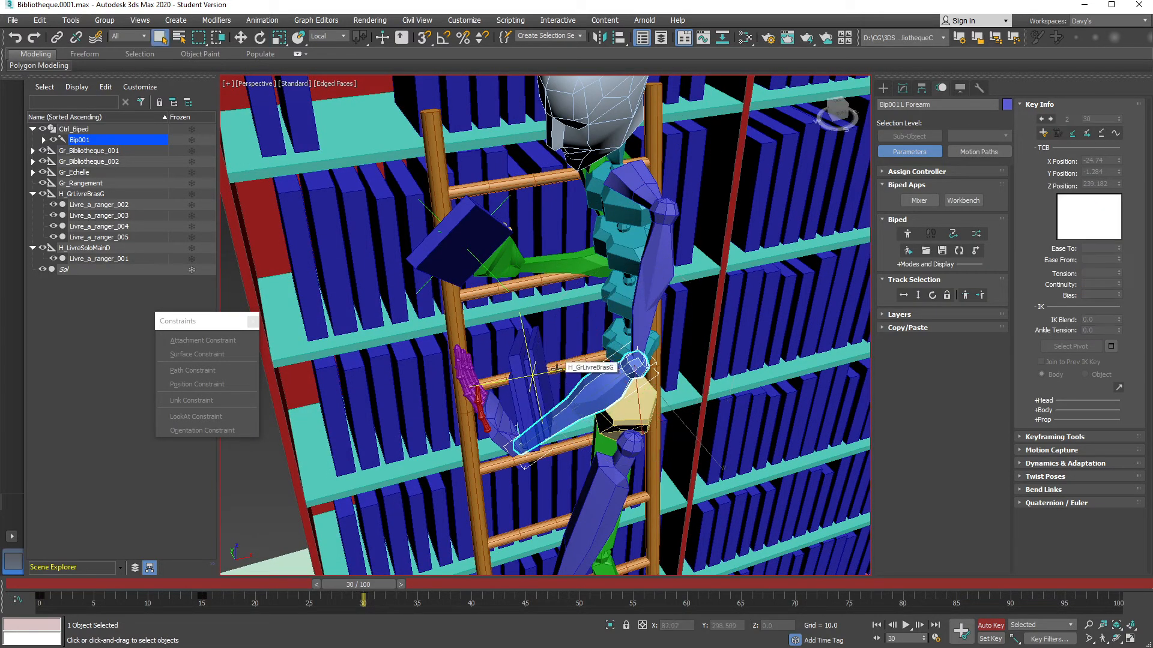
Try repositioning the H_GrLivreBrasG helper with the books on the left arm at frame 30
{"action": "left_click", "coordinate": [557, 369]}
{"action": "key", "text": "w"}
{"action": "left_click_drag", "start_coordinate": [556, 332], "coordinate": [538, 289]}
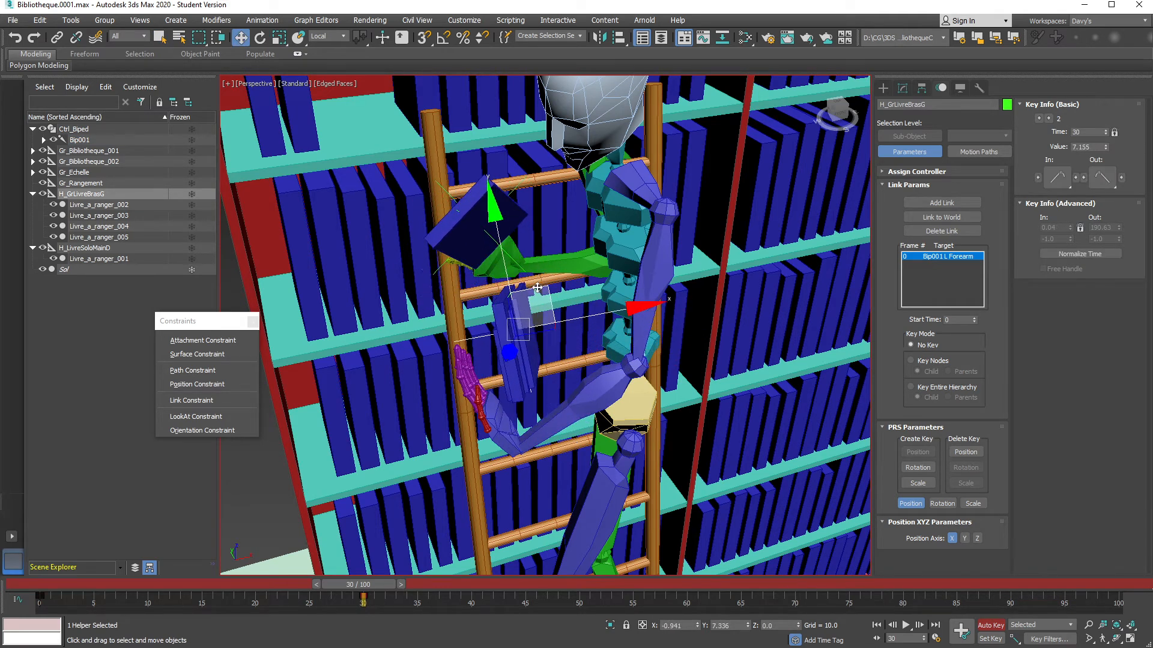
{"action": "left_click_drag", "start_coordinate": [534, 332], "coordinate": [532, 372]}
{"action": "scroll", "coordinate": [532, 372], "scroll_direction": "up", "scroll_amount": 5}
{"action": "middle_click_drag", "start_coordinate": [553, 356], "coordinate": [559, 340], "text": "alt"}
{"action": "mouse_move", "coordinate": [562, 331]}
{"action": "left_mouse_down"}
{"action": "mouse_move", "coordinate": [588, 299]}
{"action": "mouse_move", "coordinate": [535, 322]}
{"action": "mouse_move", "coordinate": [569, 312]}
{"action": "mouse_move", "coordinate": [546, 334]}
{"action": "left_mouse_up"}
{"action": "right_click", "coordinate": [546, 335]}
{"action": "middle_click_drag", "start_coordinate": [546, 335], "coordinate": [579, 316], "text": "alt"}
{"action": "middle_click_drag", "start_coordinate": [537, 363], "coordinate": [538, 341], "text": "alt"}
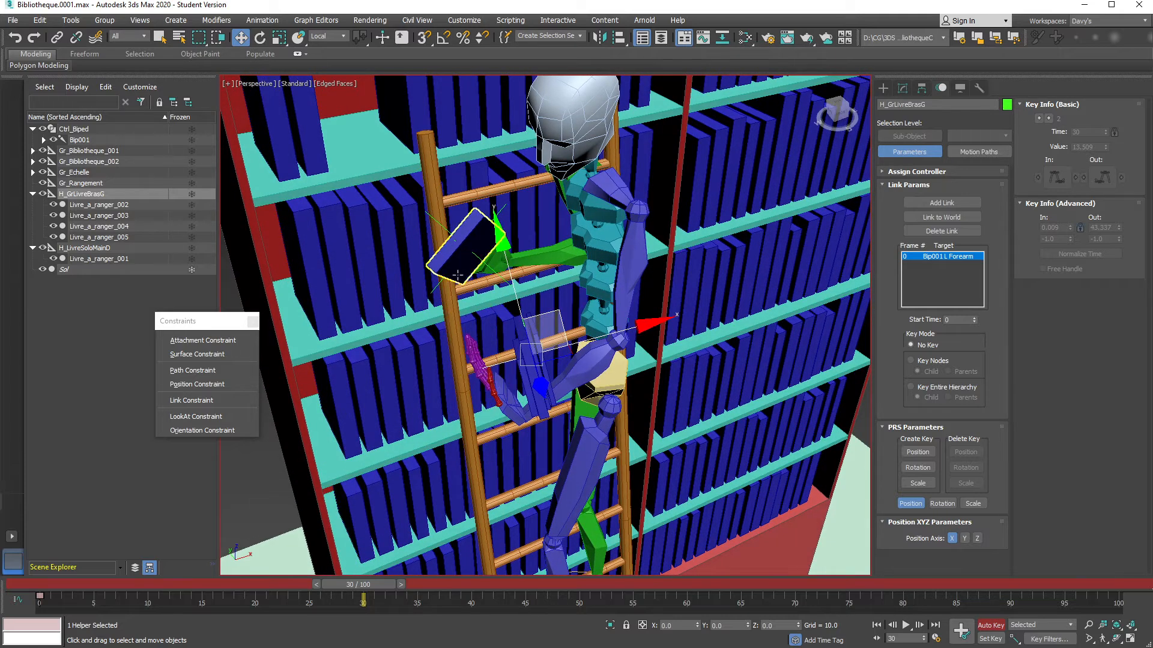
Set a key at frame 15 for the H_GrLivreBrasG helper of the left arm's books
{"action": "left_click_drag", "start_coordinate": [358, 583], "coordinate": [205, 581]}
{"action": "left_click", "coordinate": [74, 142]}
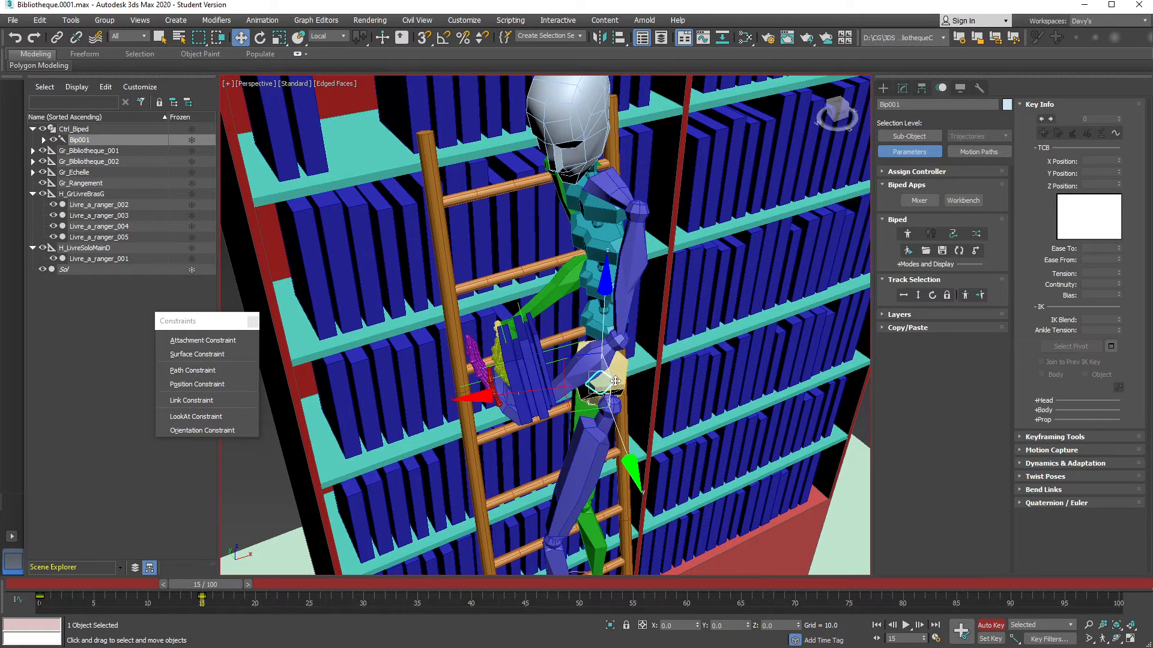
{"action": "scroll", "coordinate": [578, 406], "scroll_direction": "up", "scroll_amount": 3}
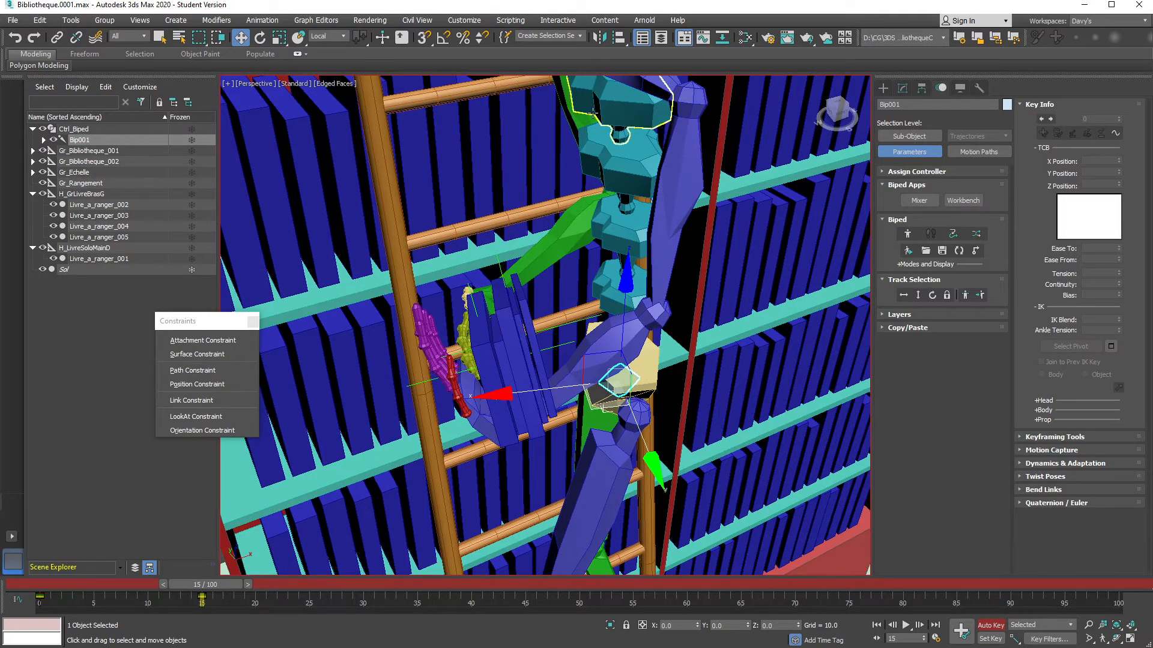
{"action": "middle_click_drag", "start_coordinate": [576, 296], "coordinate": [558, 348], "text": "alt"}
{"action": "left_click", "coordinate": [531, 329]}
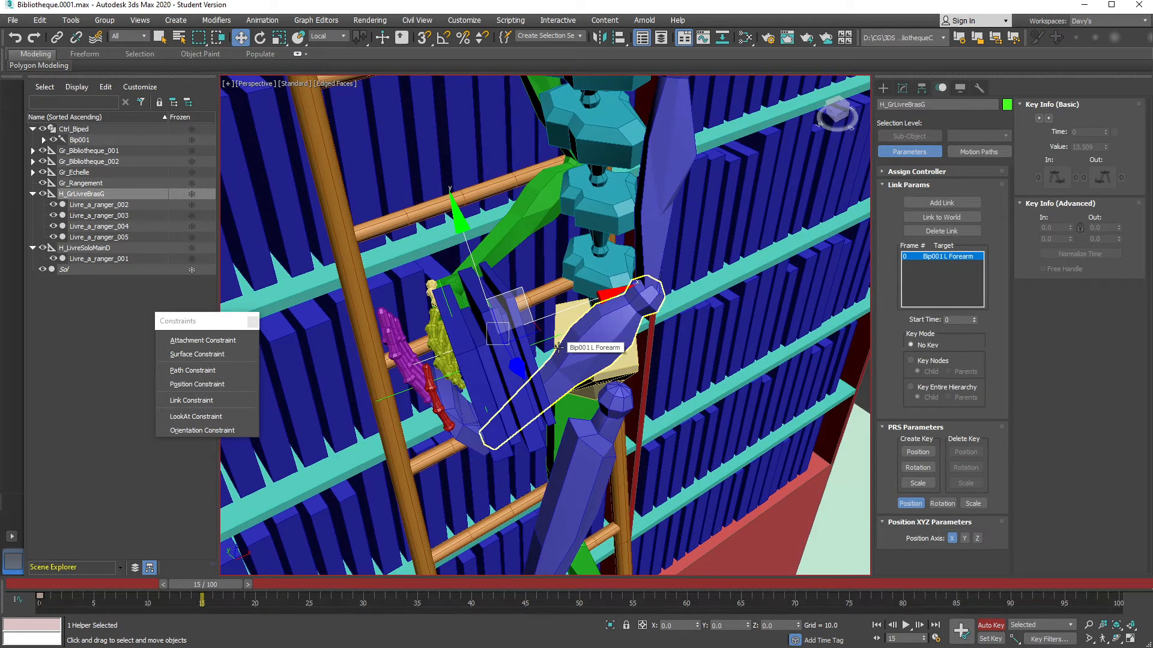
{"action": "key", "text": "k"}
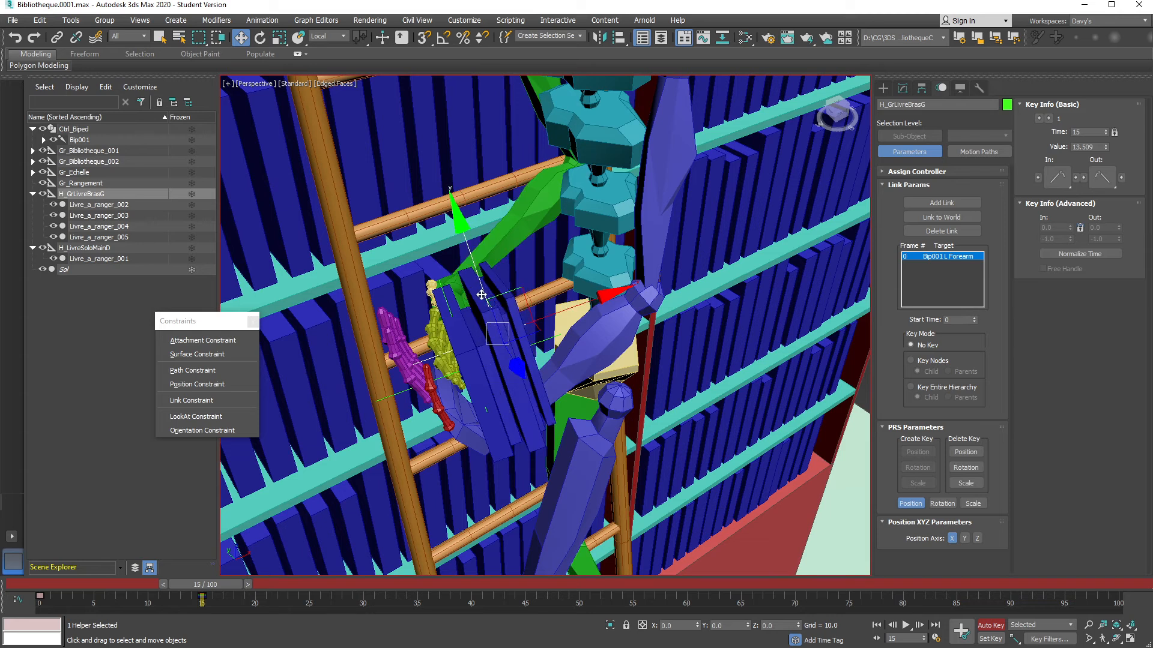
Test shifting the keyed left-arm book group at frame 30 and undo the move
{"action": "left_click_drag", "start_coordinate": [216, 584], "coordinate": [372, 582]}
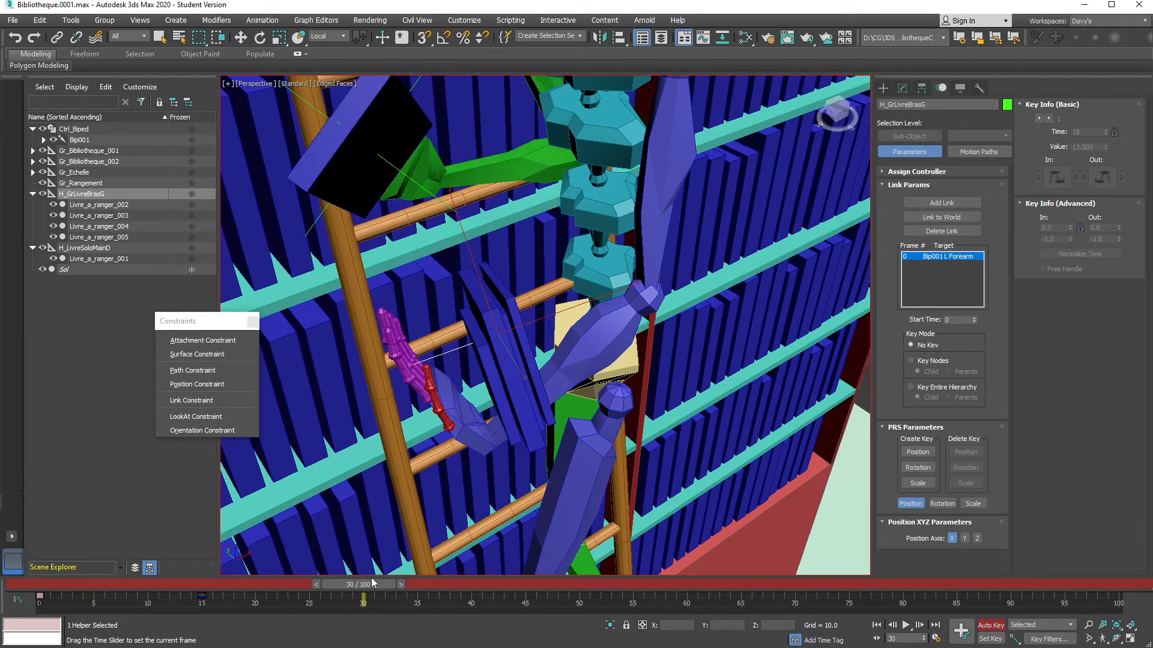
{"action": "key", "text": "w"}
{"action": "left_click_drag", "start_coordinate": [521, 295], "coordinate": [508, 247]}
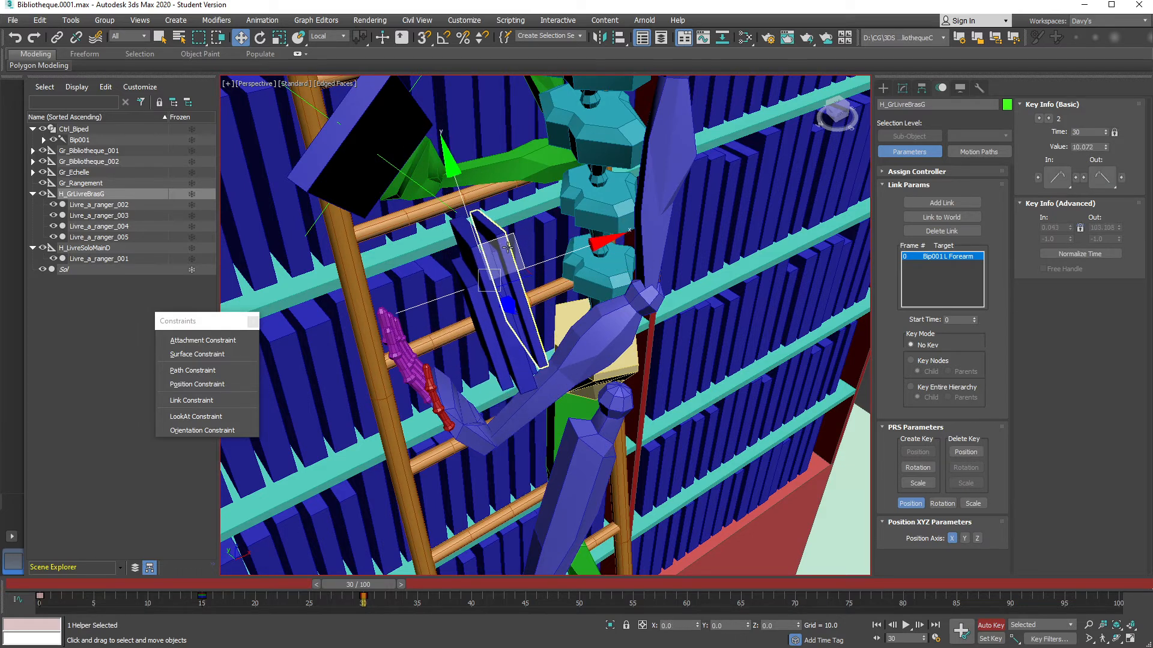
{"action": "key", "text": "ctrl+z"}
{"action": "scroll", "coordinate": [485, 340], "scroll_direction": "down", "scroll_amount": 3}
{"action": "middle_click_drag", "start_coordinate": [485, 340], "coordinate": [508, 319], "text": "alt"}
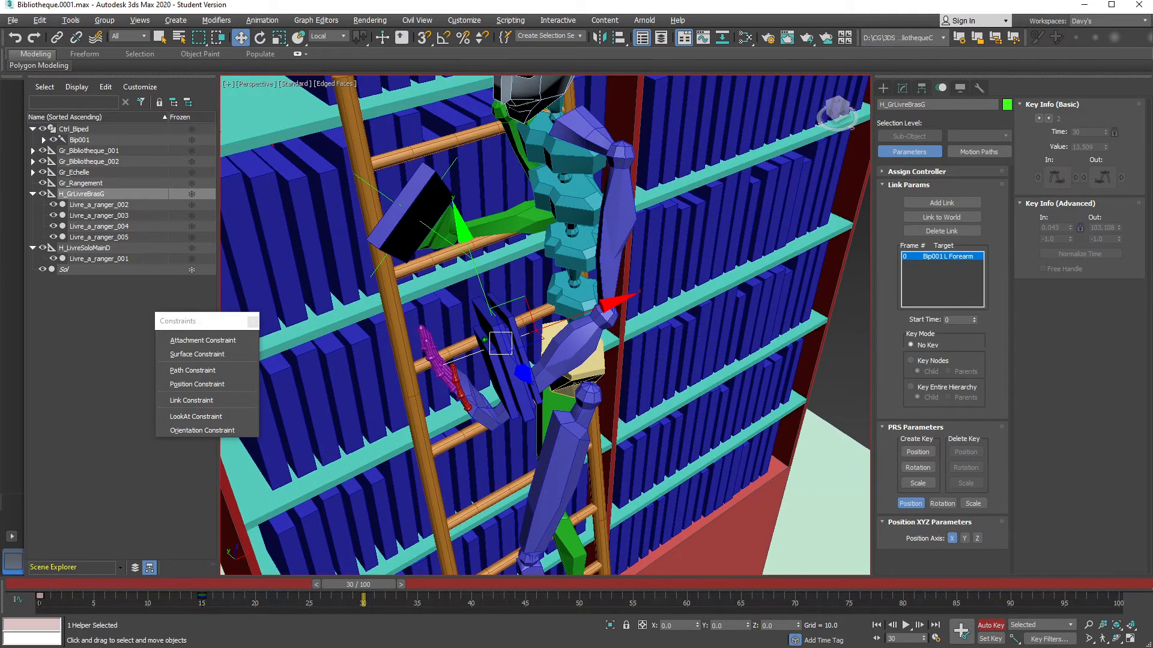
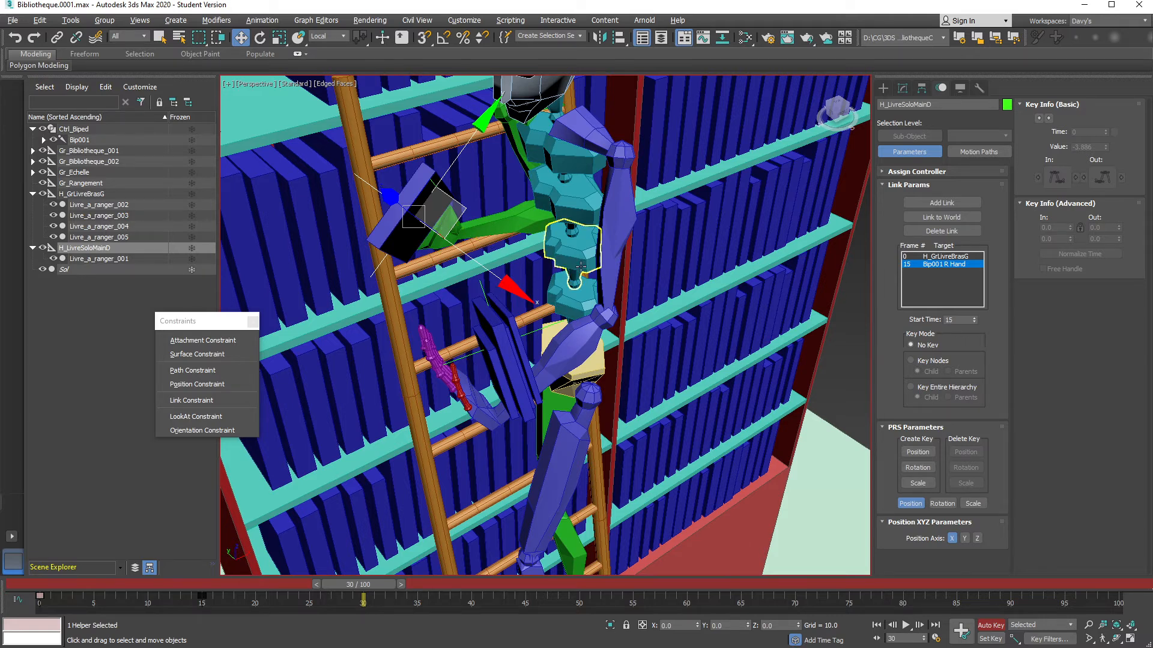
Examine the biped's frame 30 pose, the raised book and the left arm's books from several angles
{"action": "middle_click_drag", "start_coordinate": [496, 292], "coordinate": [783, 496], "text": "alt"}
{"action": "middle_click_drag", "start_coordinate": [663, 296], "coordinate": [674, 296]}
{"action": "middle_click_drag", "start_coordinate": [481, 296], "coordinate": [429, 332], "text": "alt"}
{"action": "scroll", "coordinate": [444, 297], "scroll_direction": "up", "scroll_amount": 4}
{"action": "scroll", "coordinate": [413, 330], "scroll_direction": "down", "scroll_amount": 2}
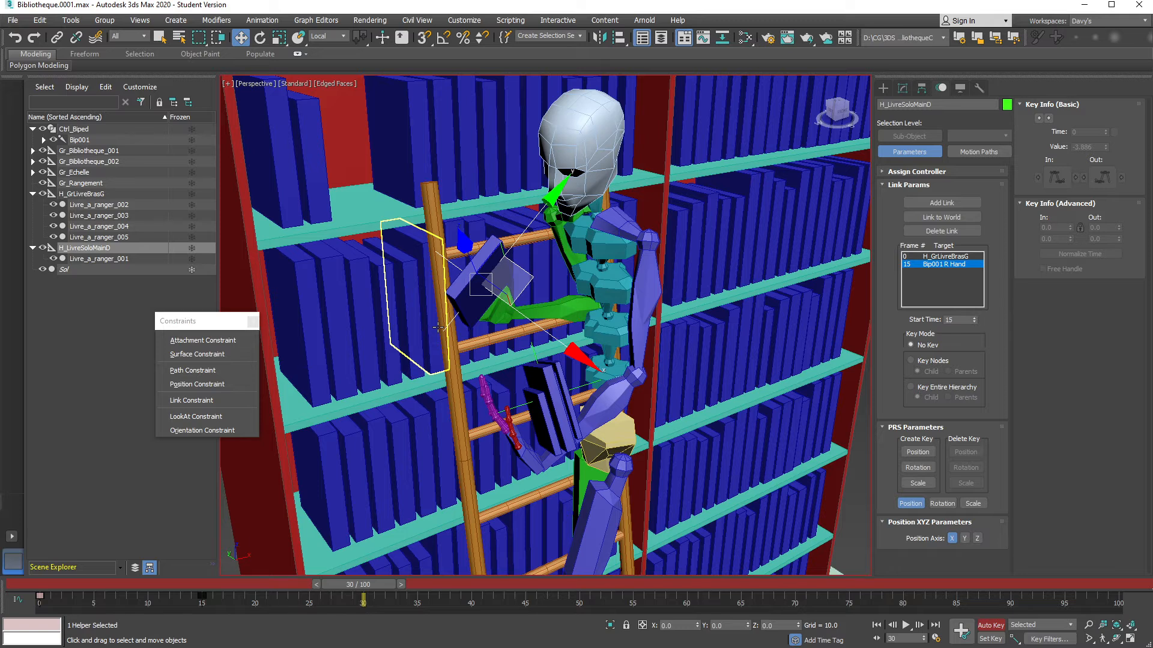
{"action": "scroll", "coordinate": [600, 288], "scroll_direction": "up", "scroll_amount": 5}
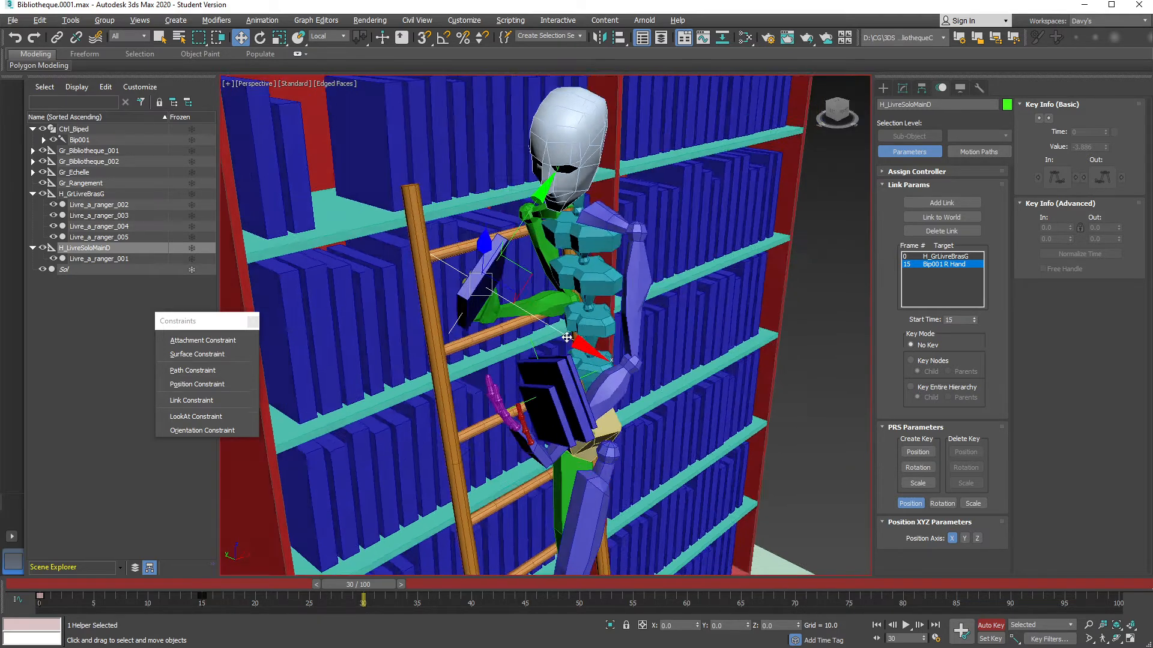
{"action": "middle_click_drag", "start_coordinate": [574, 331], "coordinate": [594, 347], "text": "alt"}
{"action": "scroll", "coordinate": [594, 338], "scroll_direction": "down", "scroll_amount": 3}
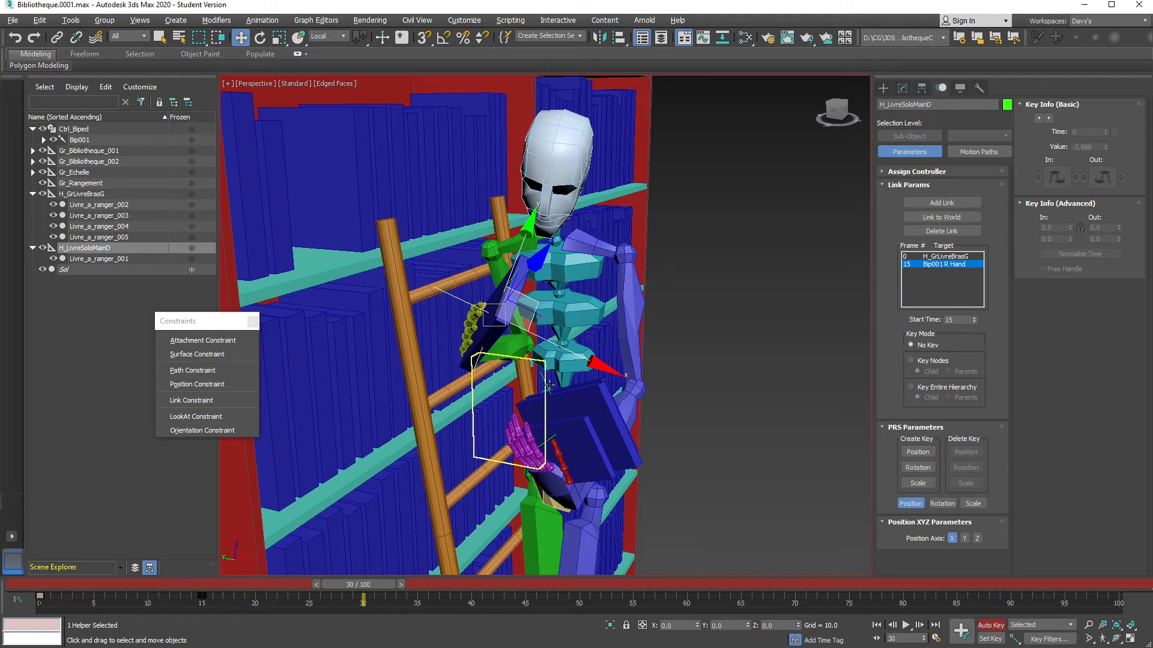
Rotate the biped's Bip001 root at frame 30 to straighten the body's forward lean
{"action": "mouse_move", "coordinate": [354, 588]}
{"action": "left_mouse_down"}
{"action": "mouse_move", "coordinate": [87, 600]}
{"action": "mouse_move", "coordinate": [362, 601]}
{"action": "left_mouse_up"}
{"action": "key", "text": "w"}
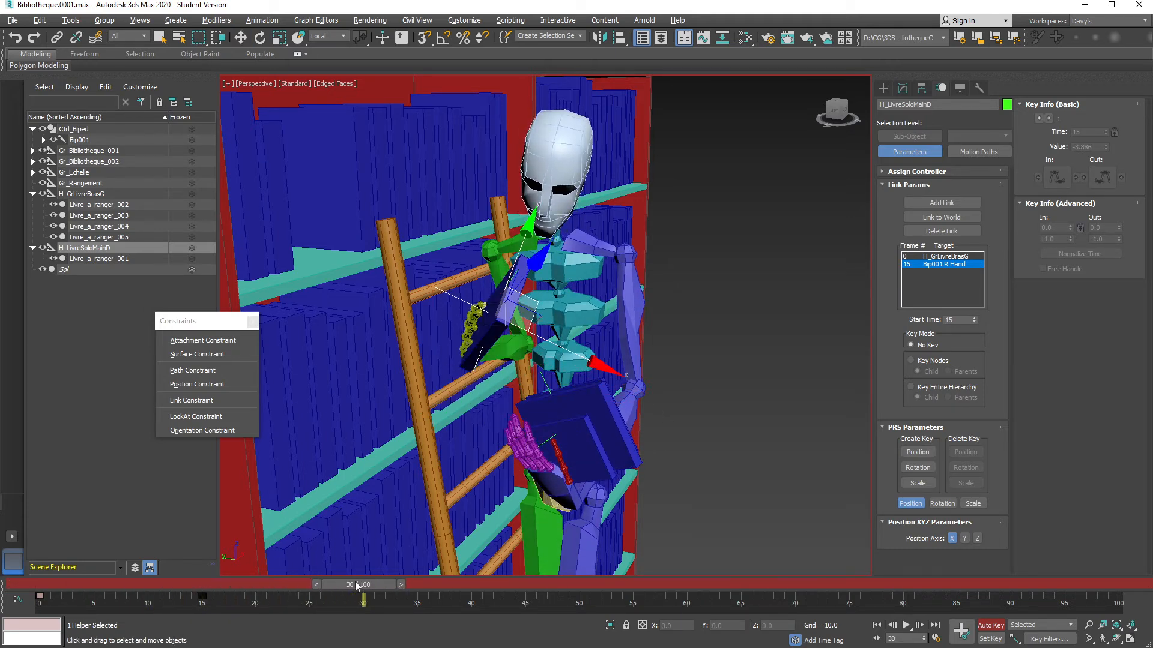
{"action": "left_click", "coordinate": [78, 140]}
{"action": "key", "text": "e"}
{"action": "middle_click_drag", "start_coordinate": [660, 414], "coordinate": [562, 439], "text": "alt"}
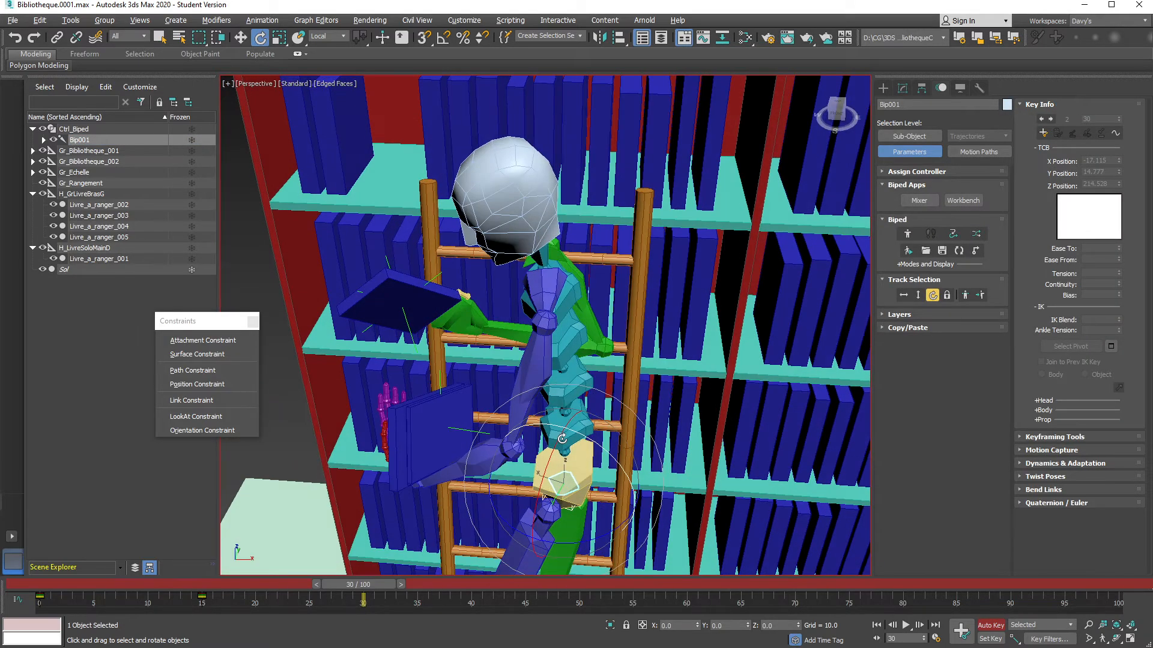
{"action": "left_click_drag", "start_coordinate": [583, 435], "coordinate": [593, 440]}
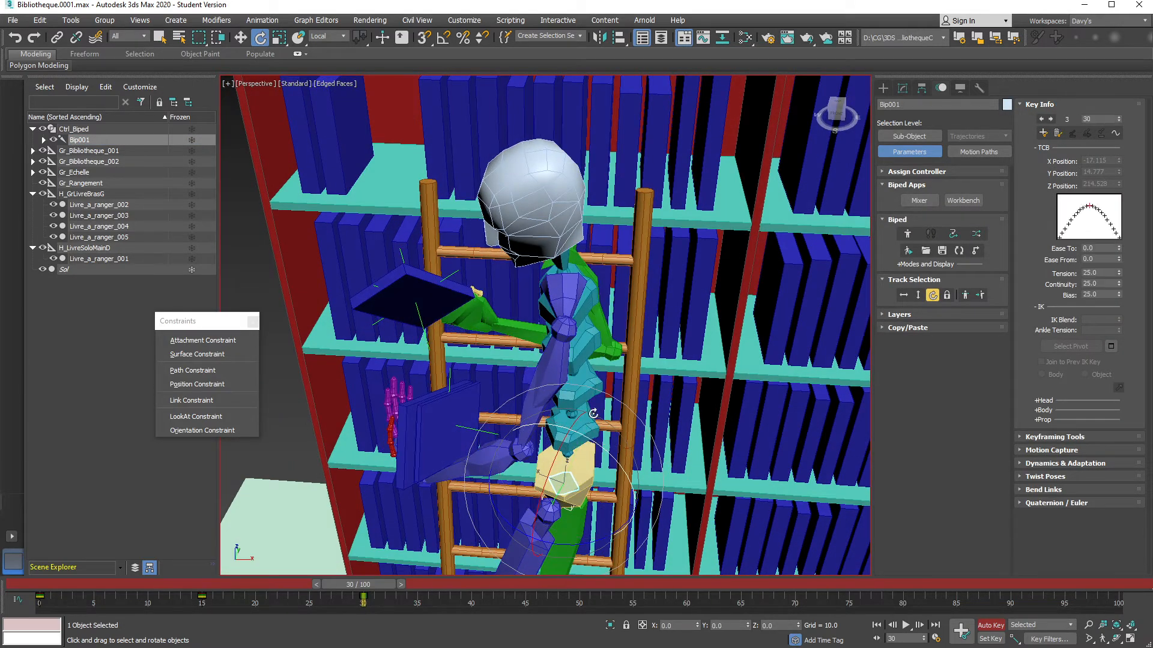
Rotate the biped's Spine2 backward at frame 30 and adjust the Spine1 segment
{"action": "key", "text": "w"}
{"action": "left_click", "coordinate": [594, 309]}
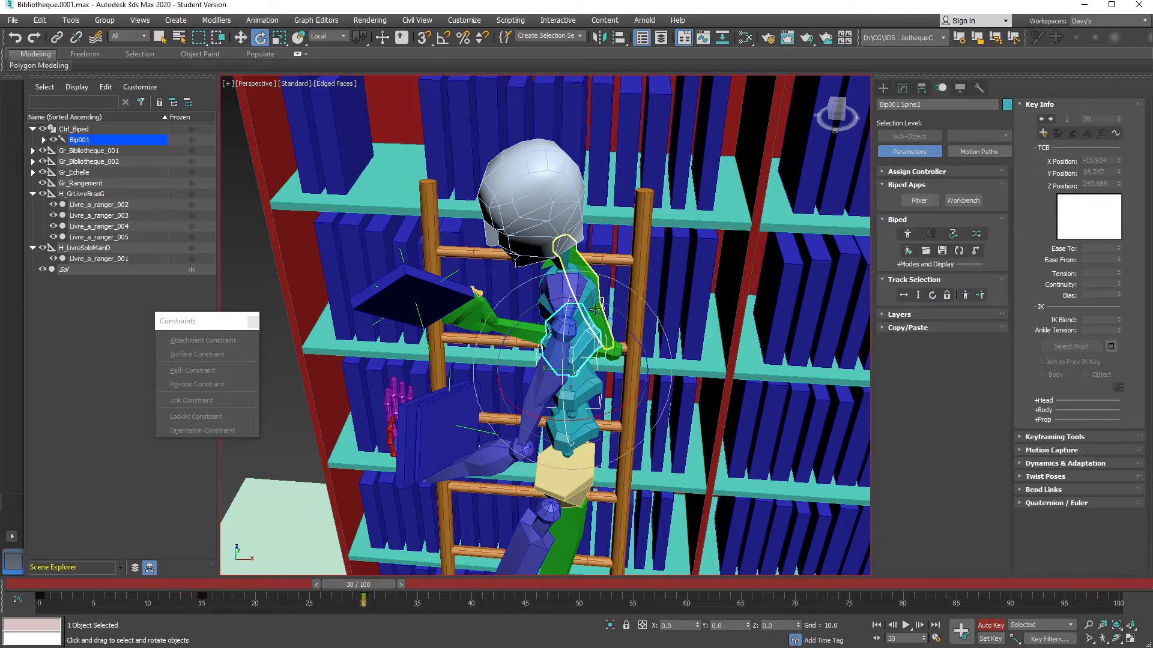
{"action": "left_click_drag", "start_coordinate": [598, 315], "coordinate": [611, 323]}
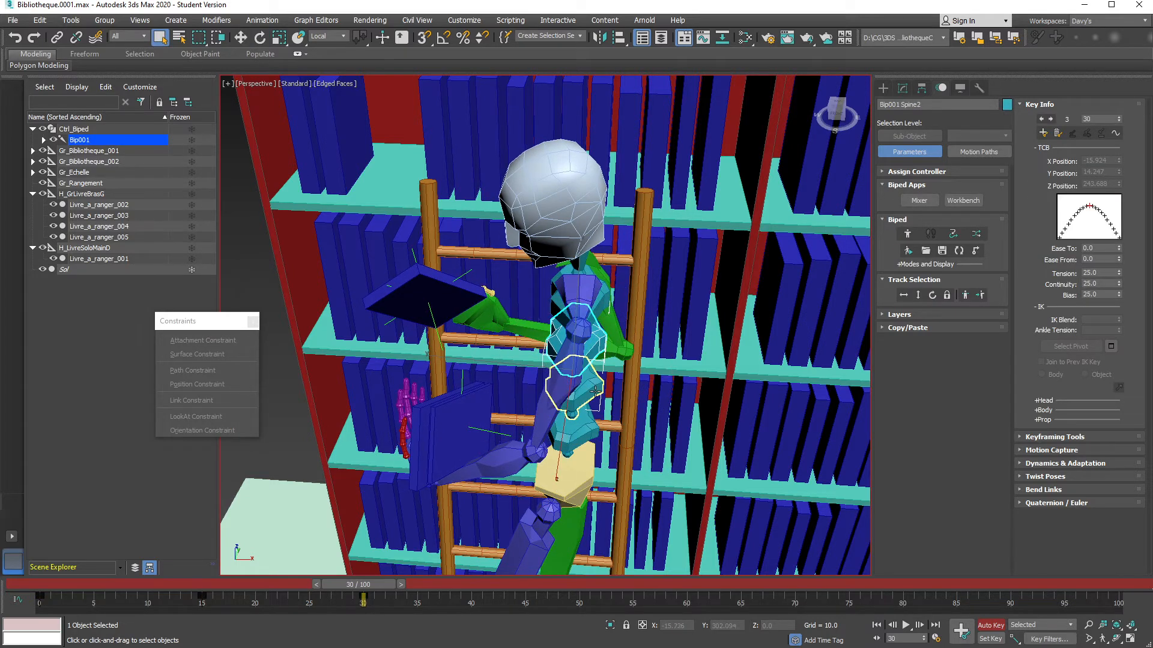
{"action": "left_click", "coordinate": [592, 384]}
{"action": "middle_click_drag", "start_coordinate": [601, 359], "coordinate": [364, 569], "text": "alt"}
{"action": "left_click_drag", "start_coordinate": [354, 585], "coordinate": [360, 615]}
{"action": "key", "text": "e"}
{"action": "middle_click_drag", "start_coordinate": [541, 391], "coordinate": [586, 390], "text": "alt"}
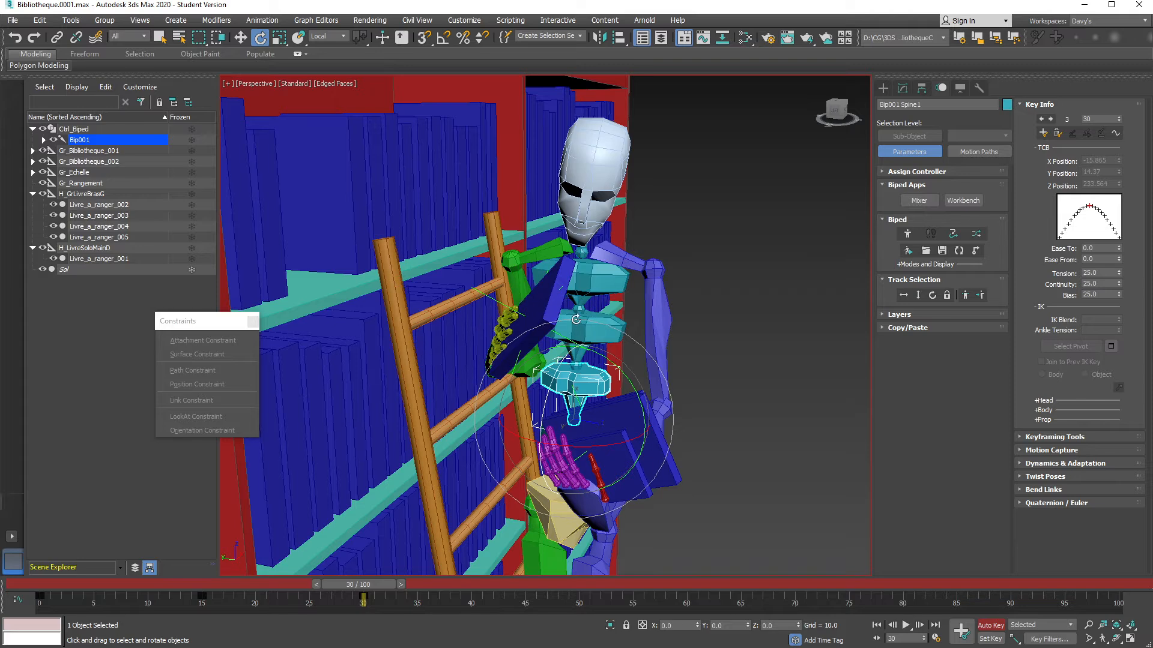
{"action": "middle_click_drag", "start_coordinate": [586, 389], "coordinate": [585, 426], "text": "alt"}
Lower the biped's right hand with its book along the World Z axis at frame 45
{"action": "left_click", "coordinate": [496, 428]}
{"action": "middle_click_drag", "start_coordinate": [496, 428], "coordinate": [513, 291], "text": "alt"}
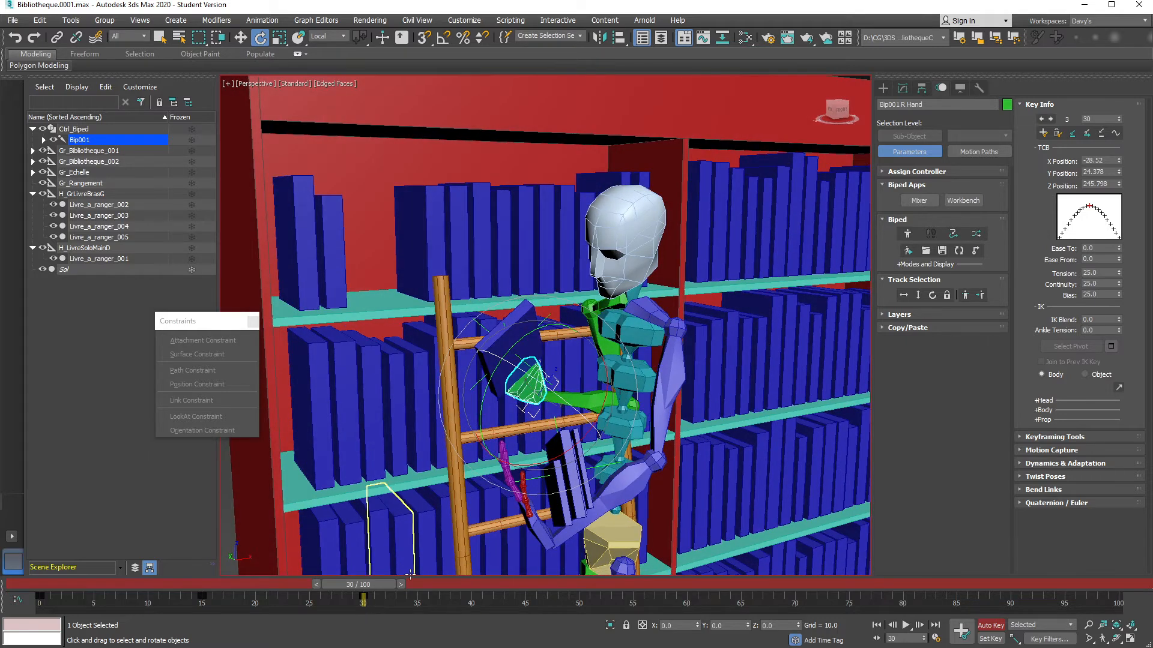
{"action": "left_click_drag", "start_coordinate": [364, 584], "coordinate": [390, 588]}
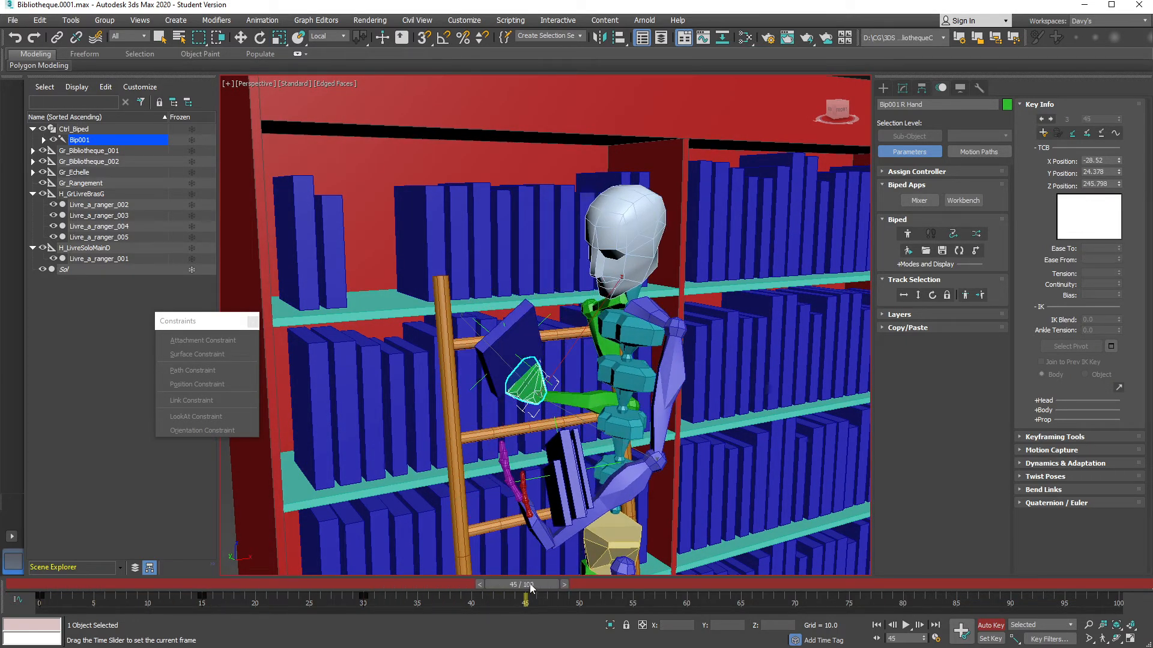
{"action": "key", "text": "w"}
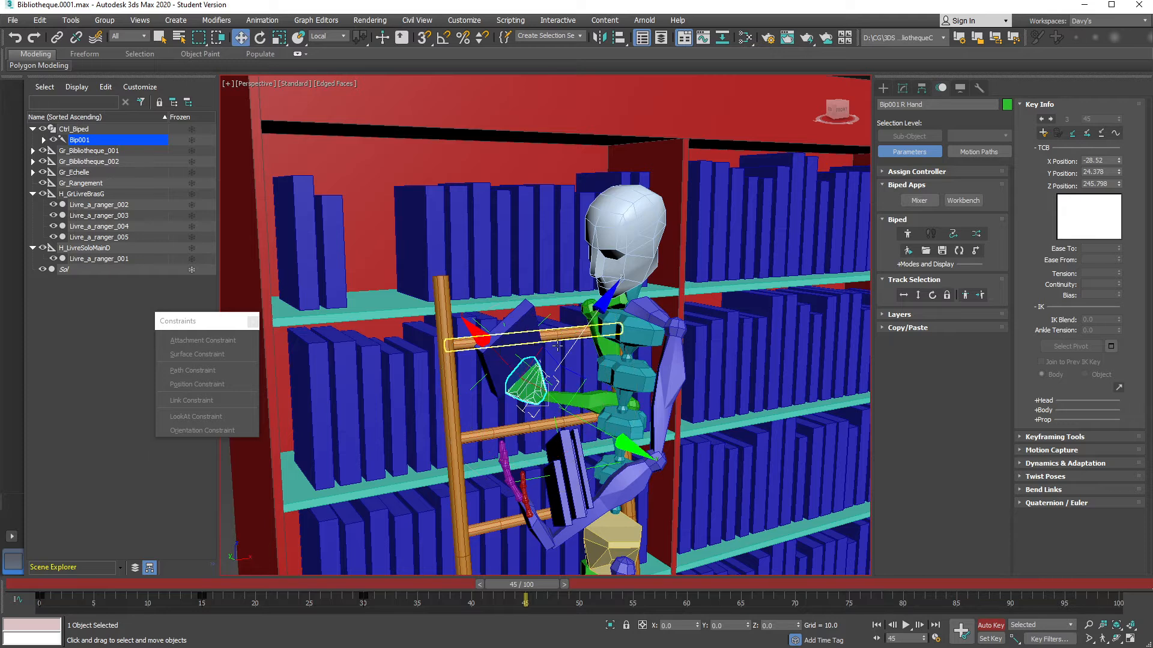
{"action": "right_click", "coordinate": [554, 305], "text": "alt"}
{"action": "left_click", "coordinate": [569, 239]}
{"action": "left_click_drag", "start_coordinate": [540, 285], "coordinate": [535, 392]}
{"action": "middle_click_drag", "start_coordinate": [534, 391], "coordinate": [621, 471], "text": "alt"}
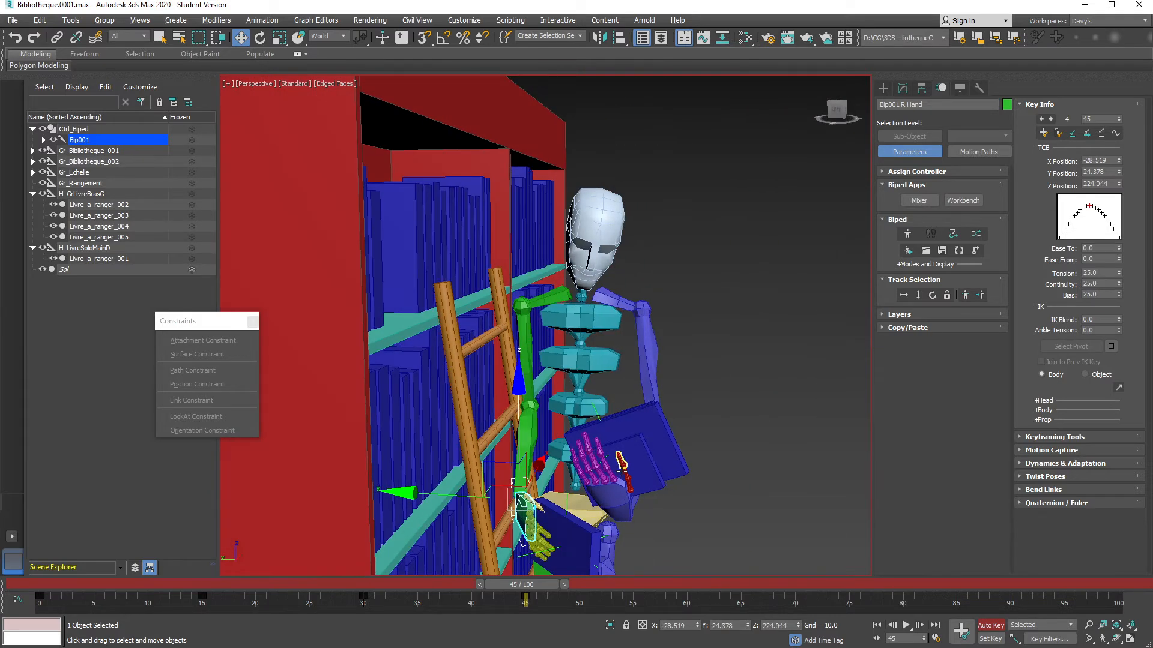
Try raising the biped's left hand at frame 45 and shifting it to see how the forearm's books follow
{"action": "left_click", "coordinate": [631, 479]}
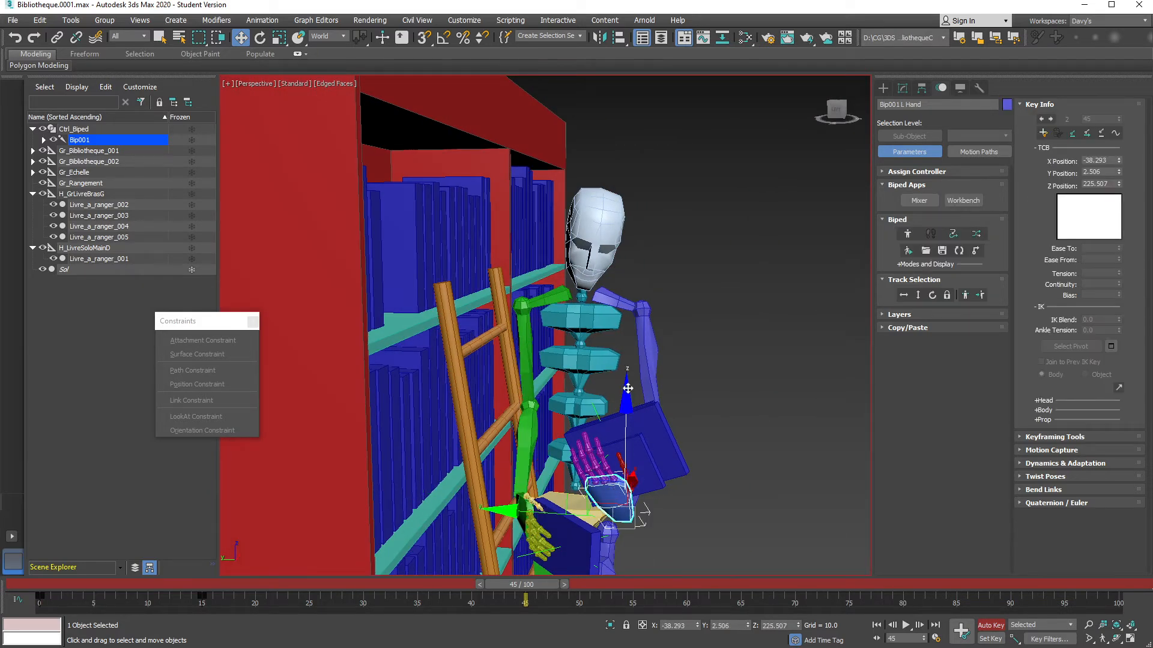
{"action": "left_click_drag", "start_coordinate": [627, 393], "coordinate": [628, 285]}
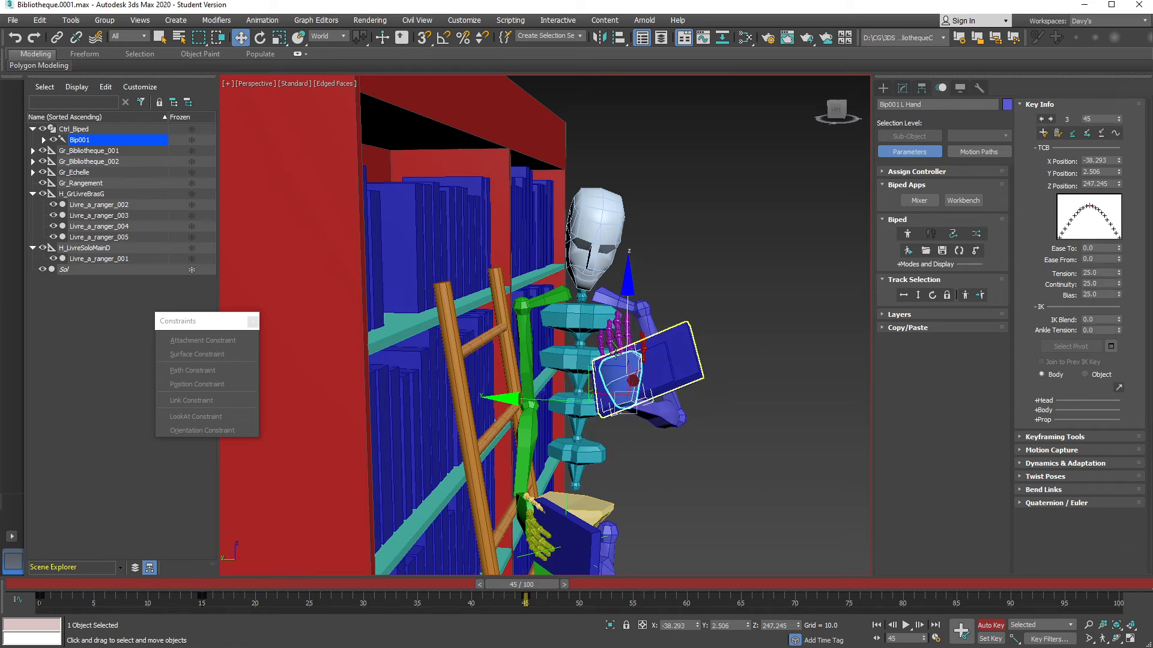
{"action": "left_click_drag", "start_coordinate": [606, 355], "coordinate": [496, 261]}
{"action": "key", "text": "e"}
{"action": "middle_click_drag", "start_coordinate": [532, 244], "coordinate": [592, 317], "text": "alt"}
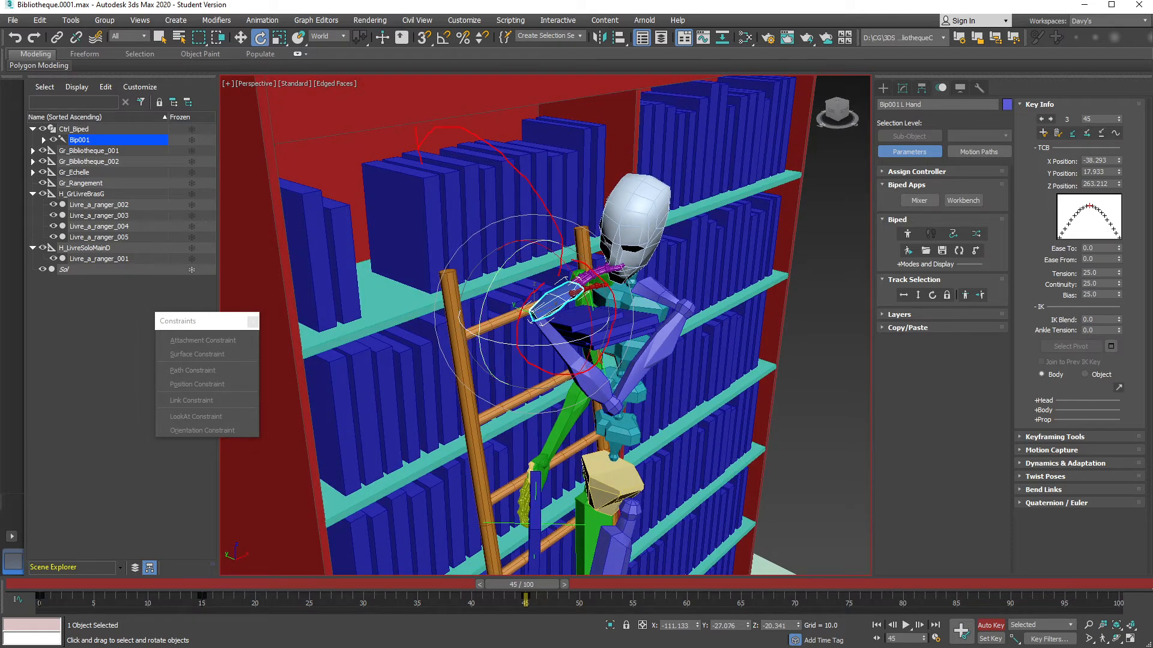
{"action": "middle_click_drag", "start_coordinate": [625, 351], "coordinate": [596, 364], "text": "alt"}
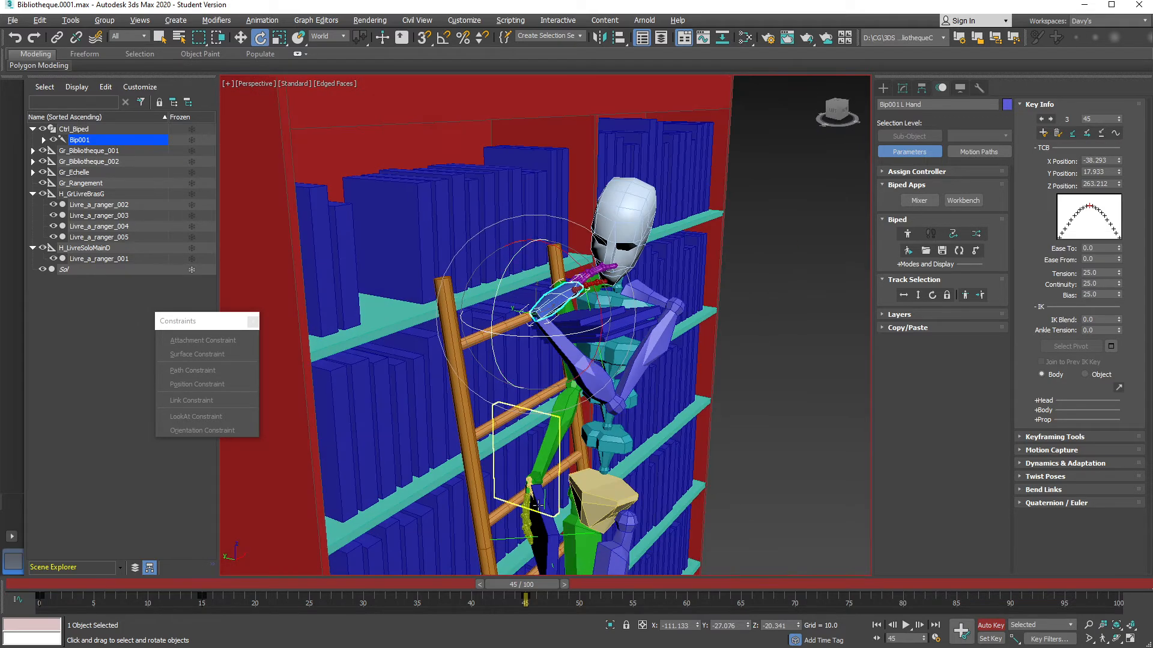
{"action": "key", "text": "w"}
{"action": "left_click_drag", "start_coordinate": [524, 329], "coordinate": [547, 338]}
{"action": "middle_click_drag", "start_coordinate": [547, 338], "coordinate": [637, 343], "text": "alt"}
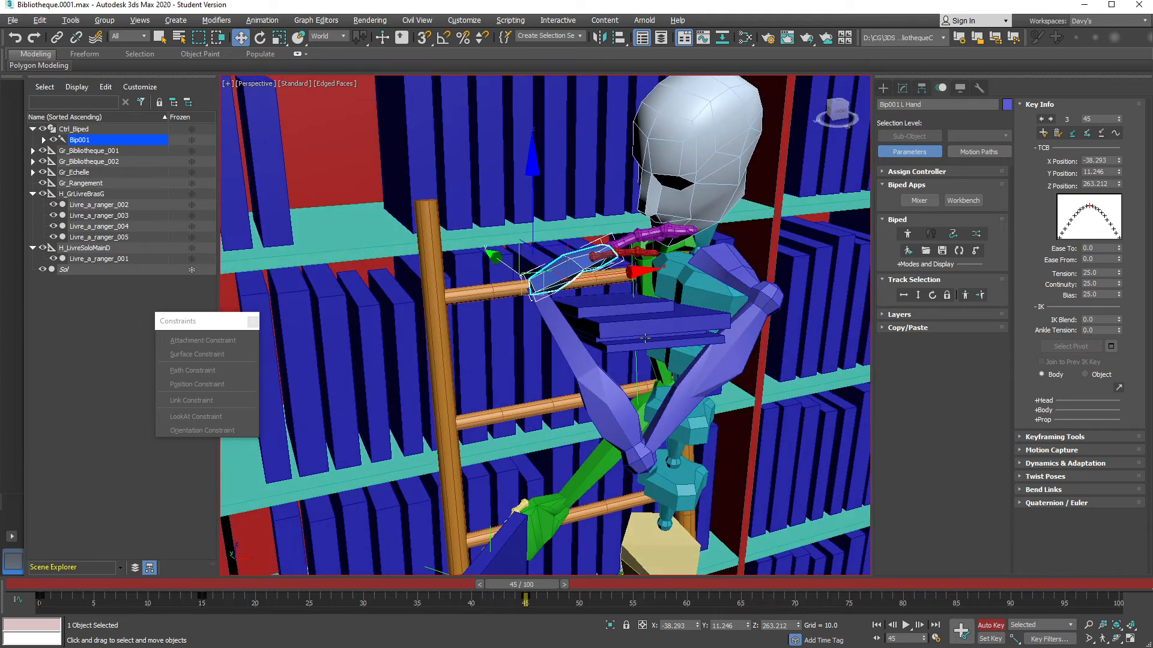
{"action": "key", "text": "z"}
{"action": "scroll", "coordinate": [547, 267], "scroll_direction": "down", "scroll_amount": 8}
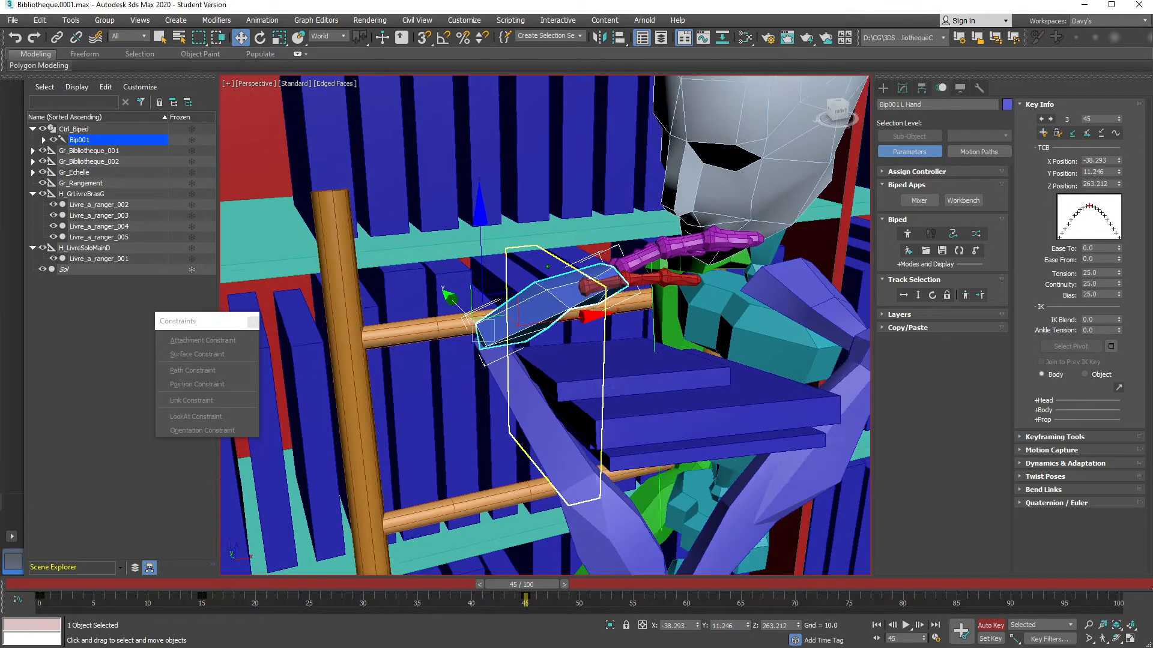
Try rotating the raised left hand at frame 45 and undo the left-hand changes
{"action": "key", "text": "e"}
{"action": "middle_click_drag", "start_coordinate": [493, 263], "coordinate": [490, 255], "text": "alt"}
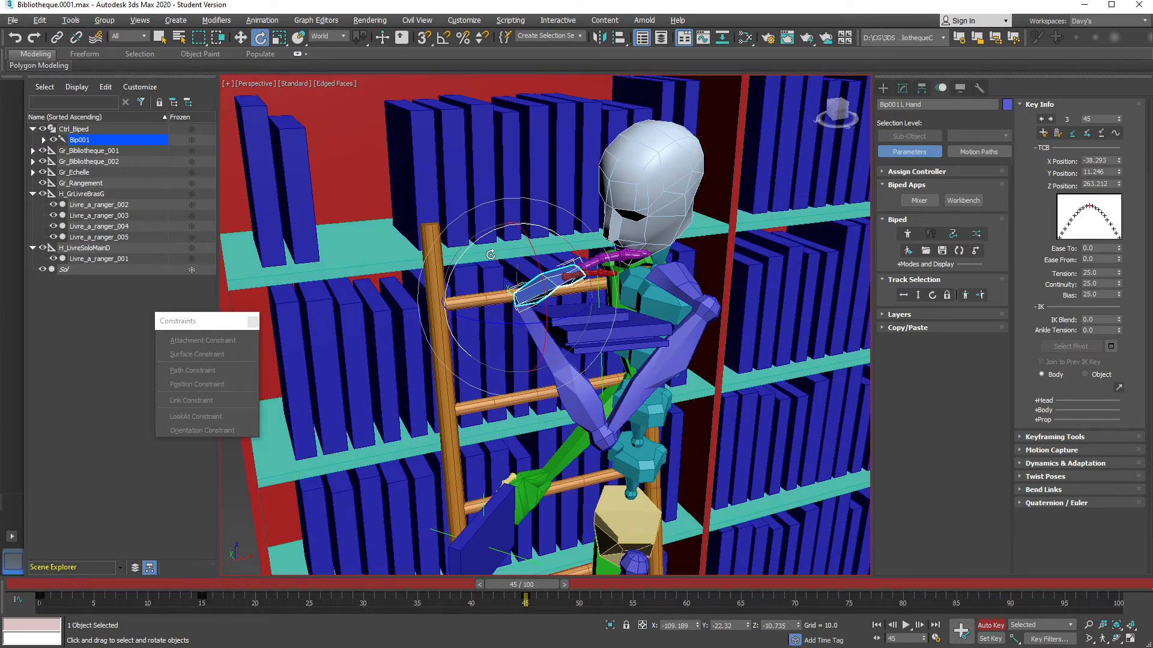
{"action": "mouse_move", "coordinate": [479, 237]}
{"action": "left_mouse_down"}
{"action": "mouse_move", "coordinate": [417, 273]}
{"action": "mouse_move", "coordinate": [445, 314]}
{"action": "mouse_move", "coordinate": [372, 316]}
{"action": "left_mouse_up"}
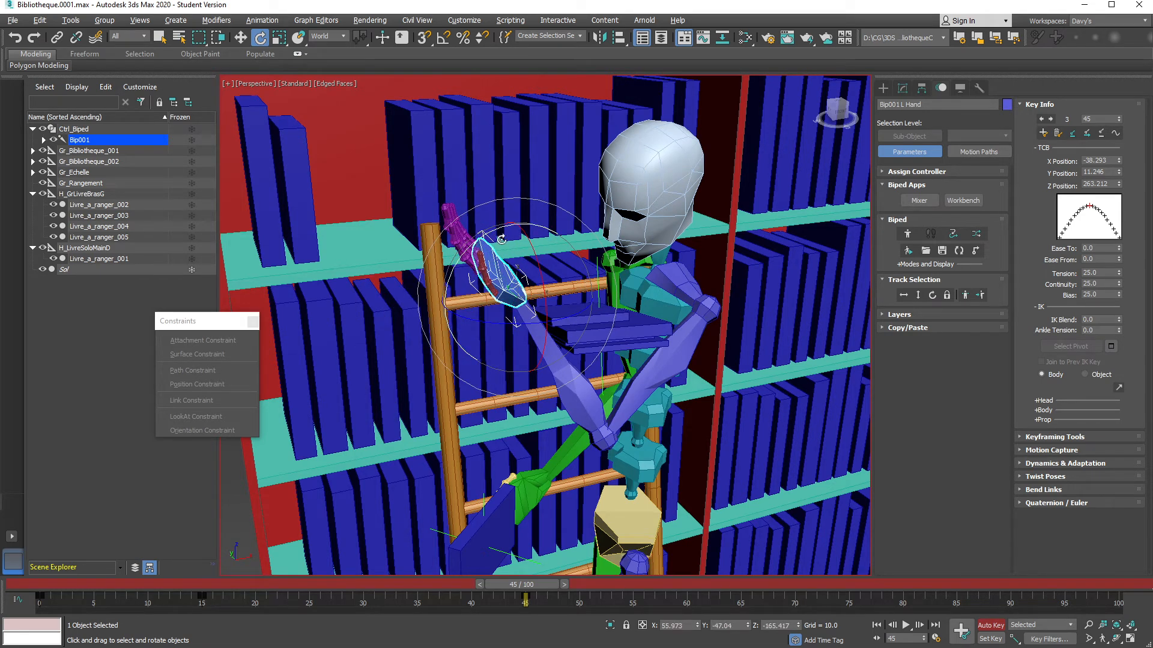
{"action": "key", "text": "ctrl+z"}
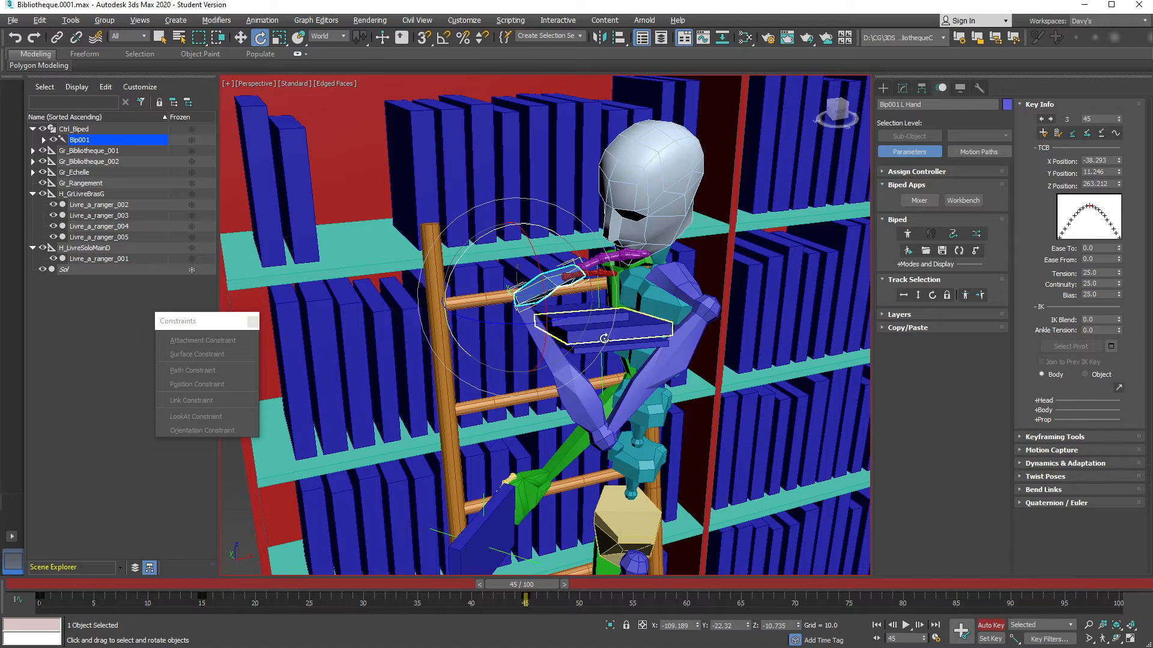
{"action": "key", "text": "ctrl+z"}
{"action": "key", "text": "ctrl+z"}
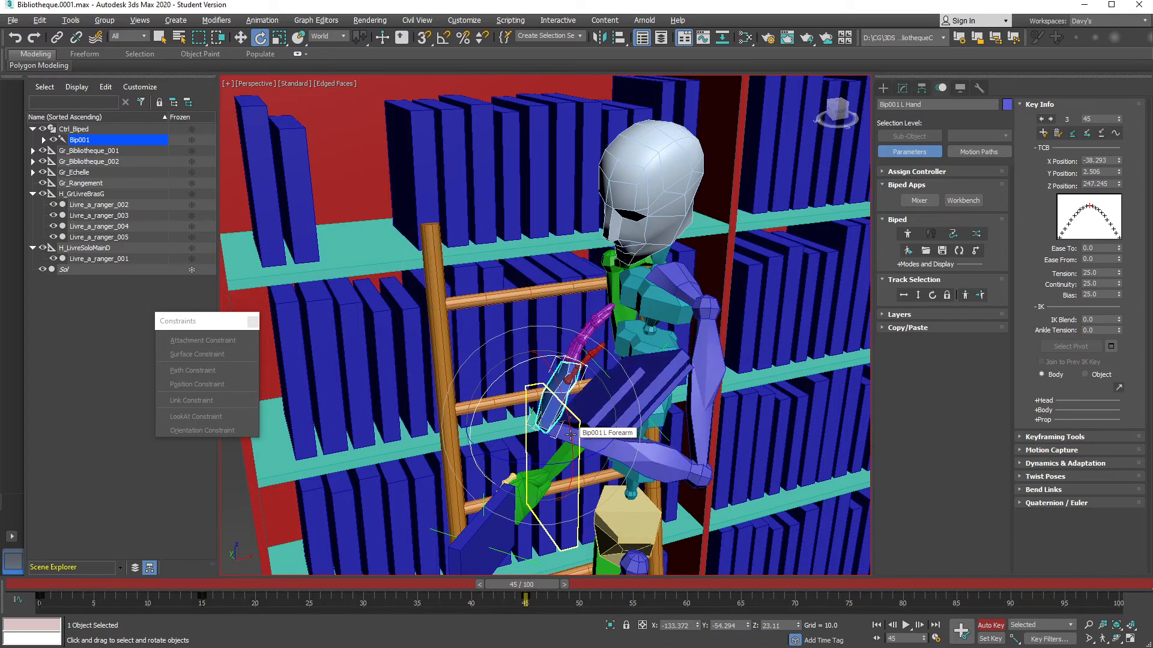
{"action": "mouse_move", "coordinate": [523, 584]}
{"action": "left_mouse_down"}
{"action": "mouse_move", "coordinate": [151, 593]}
{"action": "mouse_move", "coordinate": [308, 585]}
{"action": "mouse_move", "coordinate": [516, 601]}
{"action": "mouse_move", "coordinate": [138, 600]}
{"action": "mouse_move", "coordinate": [526, 604]}
{"action": "left_mouse_up"}
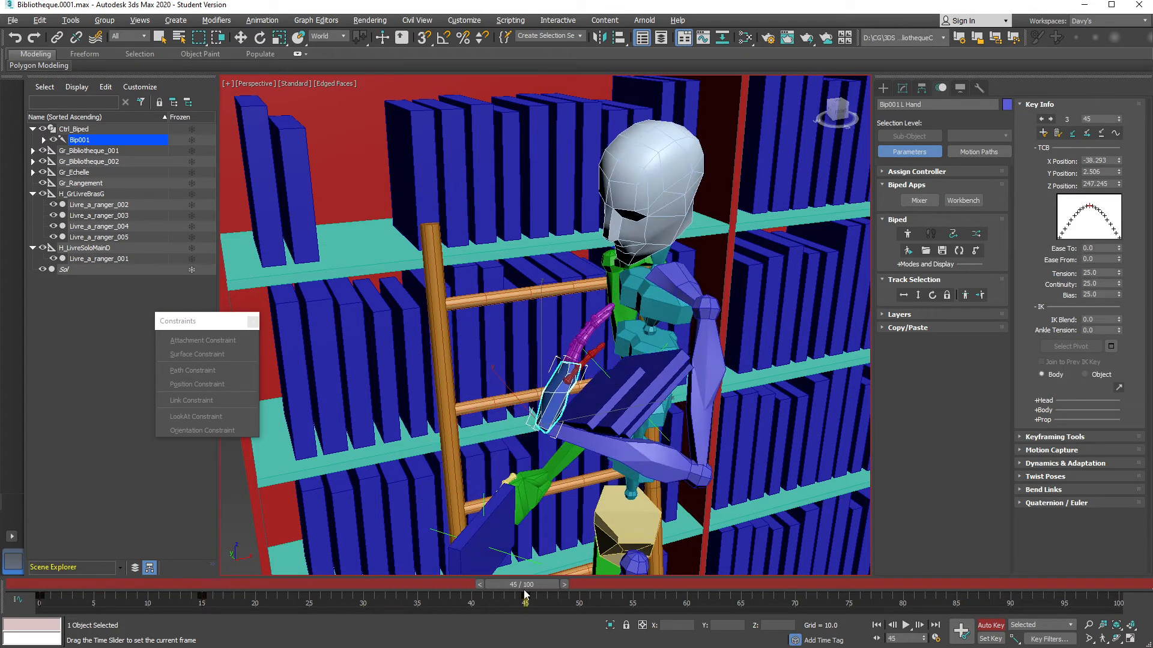
{"action": "key", "text": "e"}
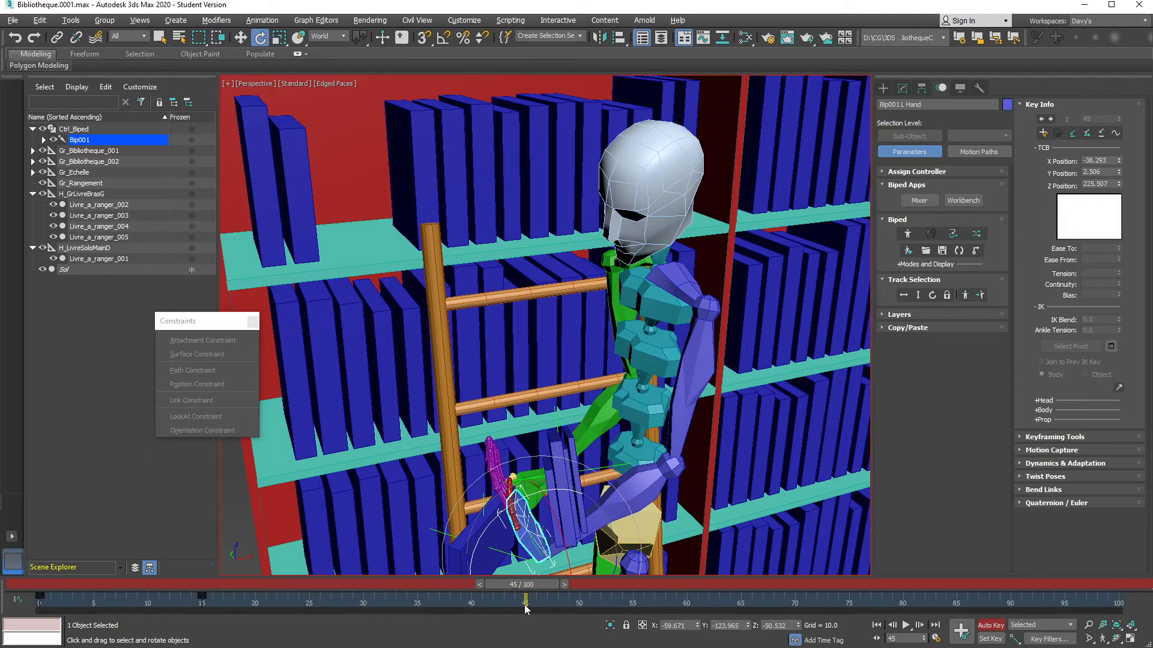
Test rotating the left hand at frame 30 and undo the rotation
{"action": "left_click_drag", "start_coordinate": [510, 586], "coordinate": [360, 574]}
{"action": "scroll", "coordinate": [591, 454], "scroll_direction": "up", "scroll_amount": 5}
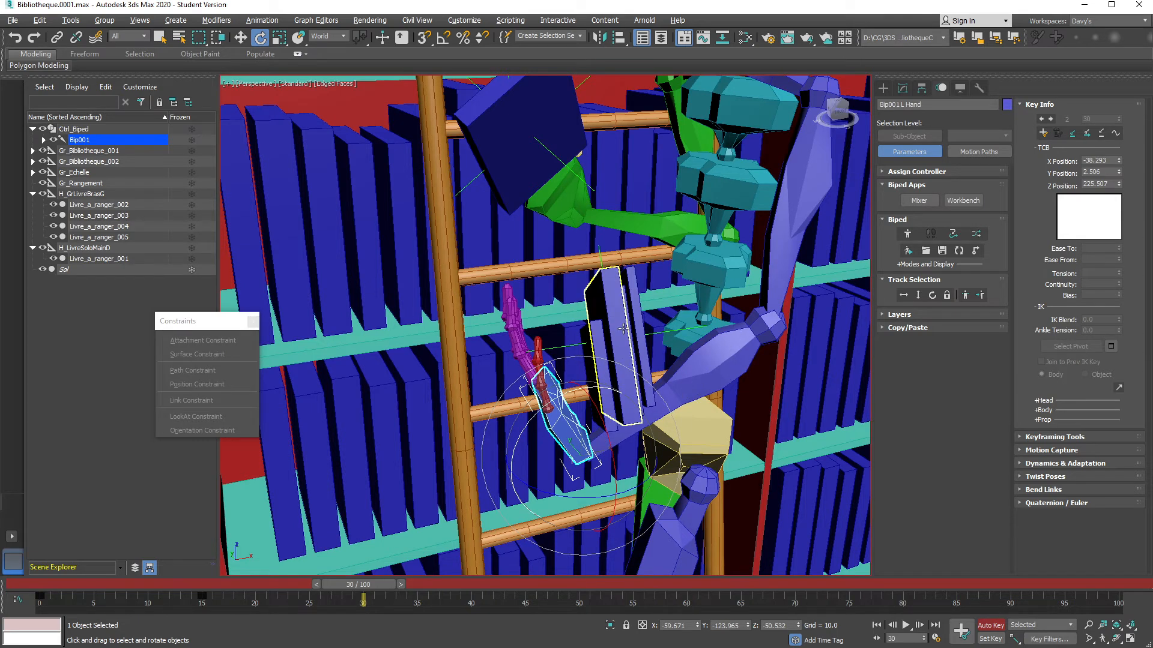
{"action": "left_click_drag", "start_coordinate": [552, 399], "coordinate": [518, 414]}
{"action": "key", "text": "ctrl+z"}
Link the H_GrLivreBrasG helper to Bip001 L Hand from frame 30 and key the helper at that frame
{"action": "left_click", "coordinate": [685, 373]}
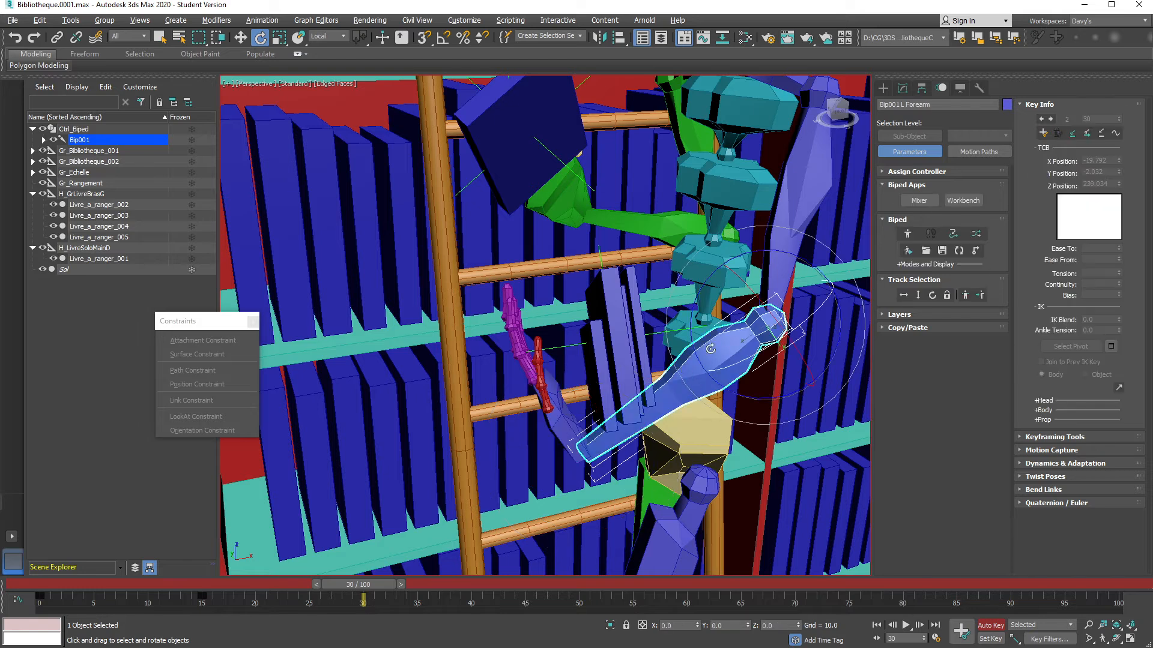
{"action": "middle_click_drag", "start_coordinate": [710, 348], "coordinate": [696, 352], "text": "alt"}
{"action": "left_click", "coordinate": [645, 333]}
{"action": "scroll", "coordinate": [670, 360], "scroll_direction": "up", "scroll_amount": 3}
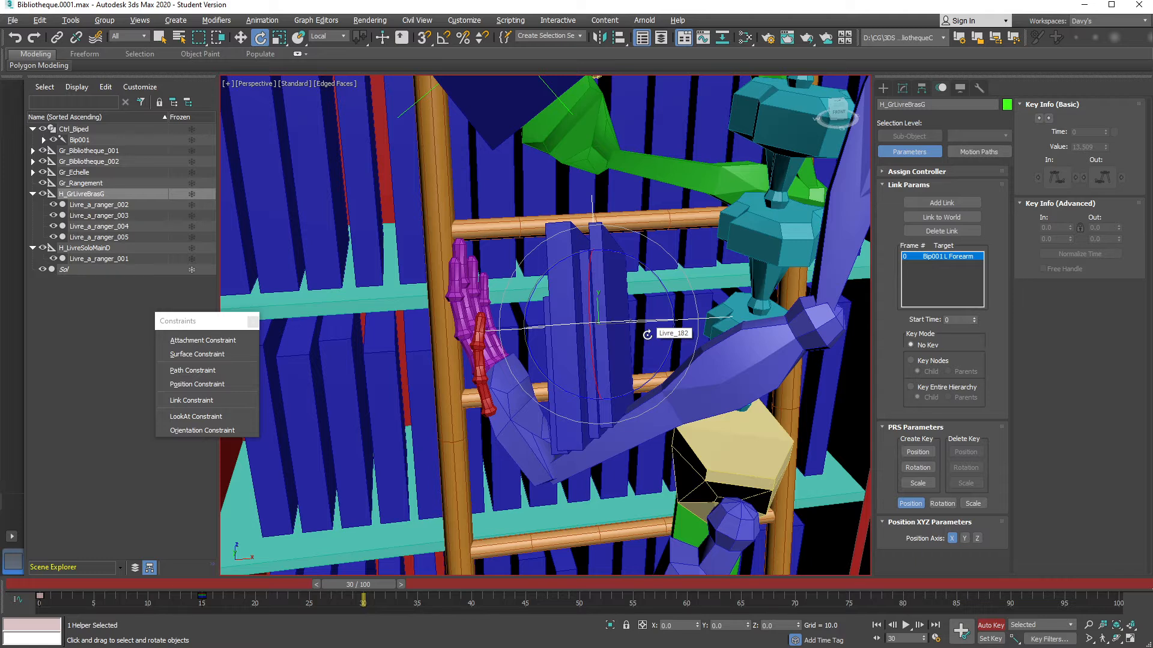
{"action": "left_click", "coordinate": [940, 204]}
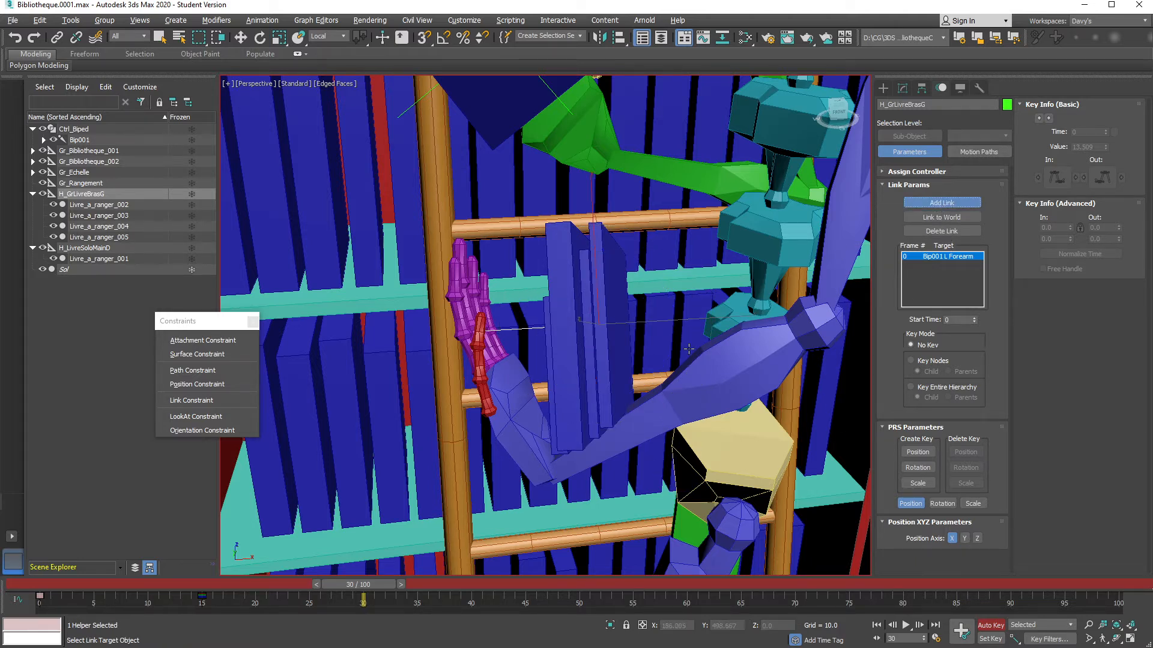
{"action": "left_click", "coordinate": [517, 410]}
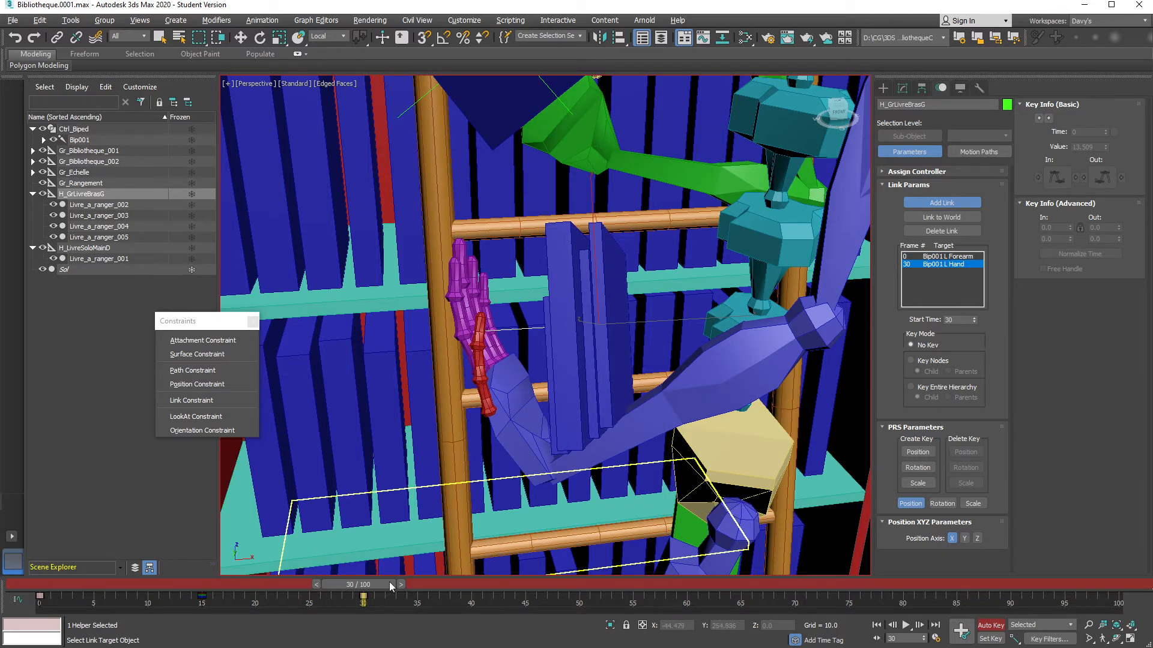
{"action": "mouse_move", "coordinate": [381, 585]}
{"action": "left_mouse_down"}
{"action": "mouse_move", "coordinate": [158, 588]}
{"action": "mouse_move", "coordinate": [391, 575]}
{"action": "left_mouse_up"}
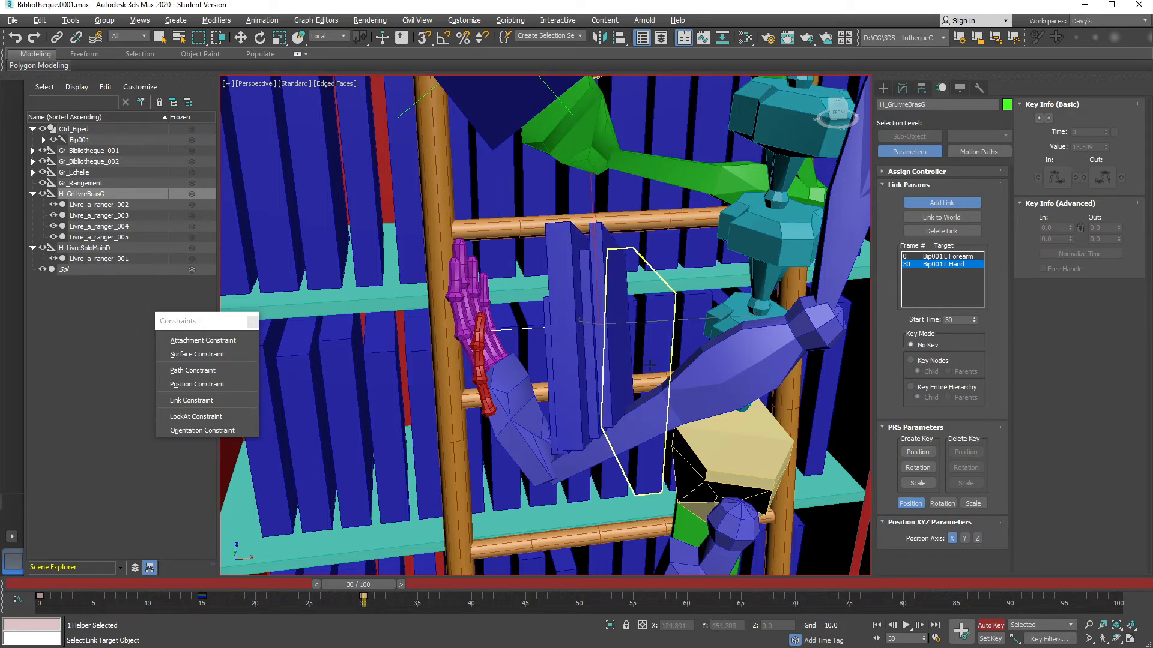
{"action": "middle_click_drag", "start_coordinate": [644, 355], "coordinate": [667, 324], "text": "alt"}
{"action": "key", "text": "w"}
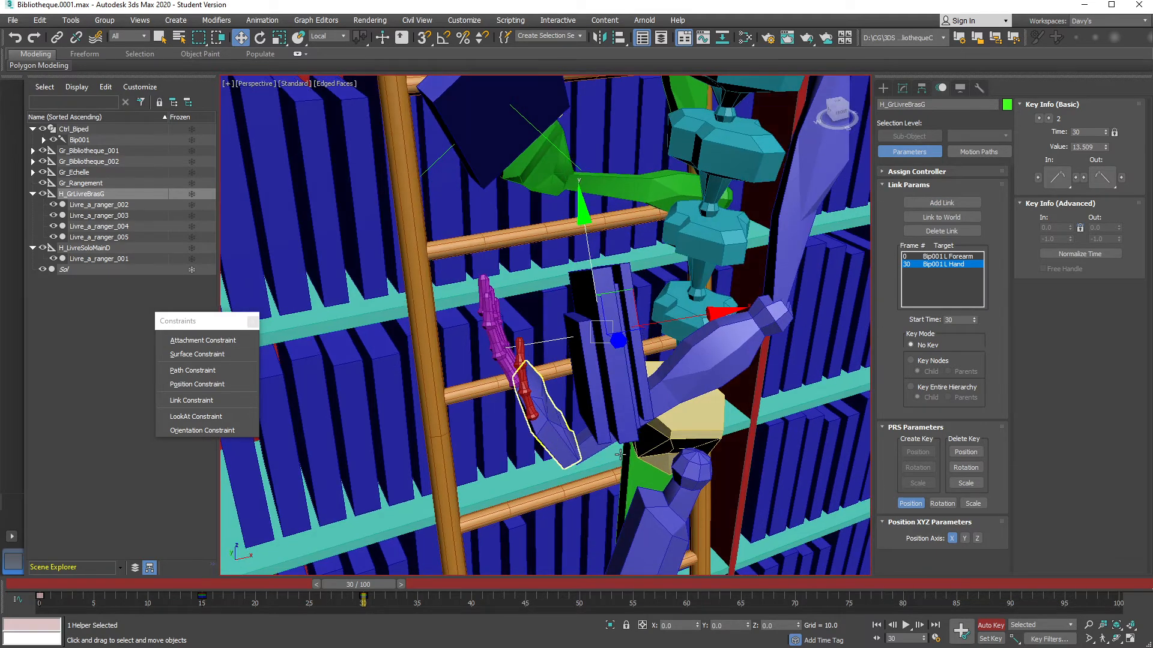
Set a key for the biped's left hand at frame 30
{"action": "left_click", "coordinate": [620, 455]}
{"action": "middle_click_drag", "start_coordinate": [589, 398], "coordinate": [593, 352], "text": "alt"}
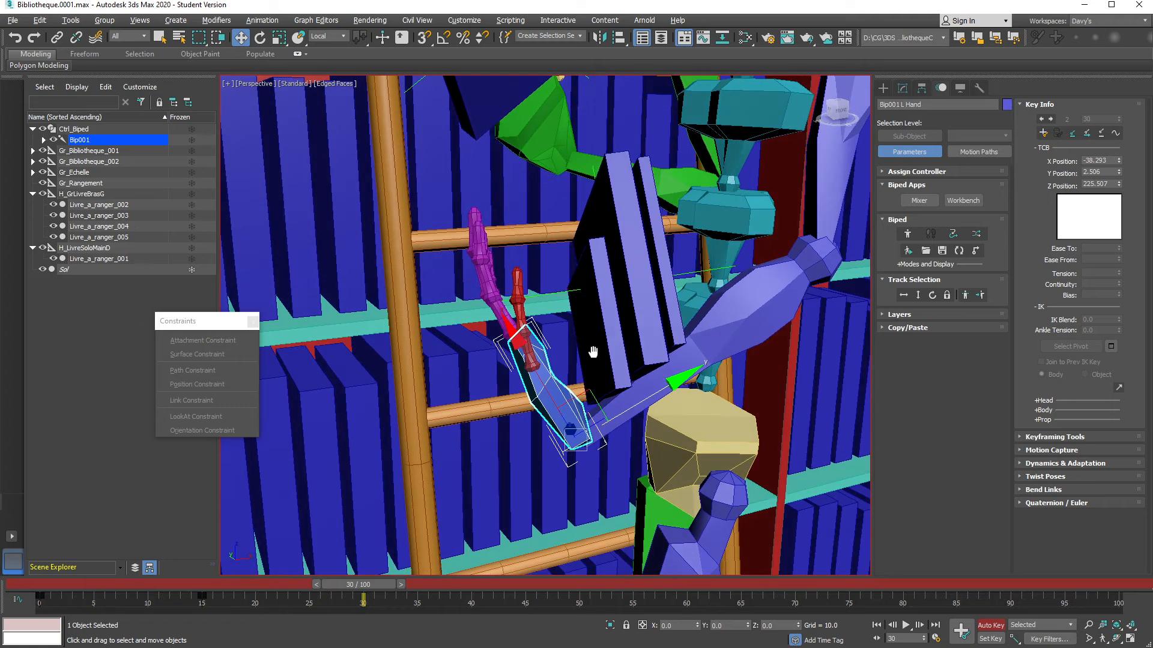
{"action": "left_click", "coordinate": [1043, 137]}
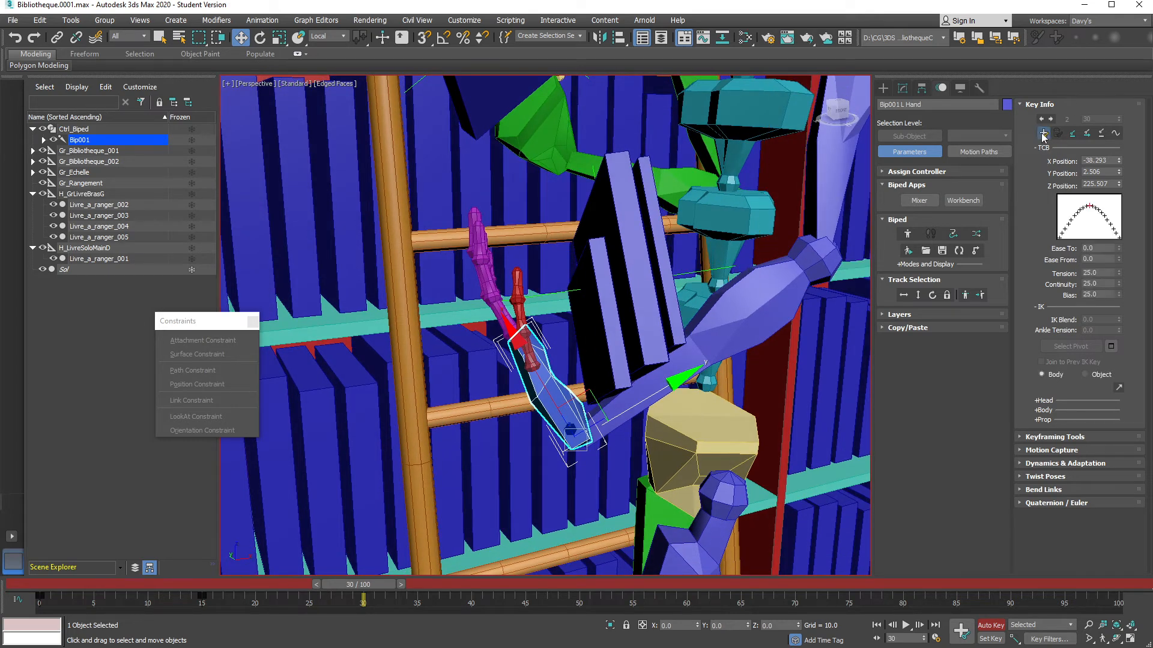
{"action": "left_click", "coordinate": [65, 138]}
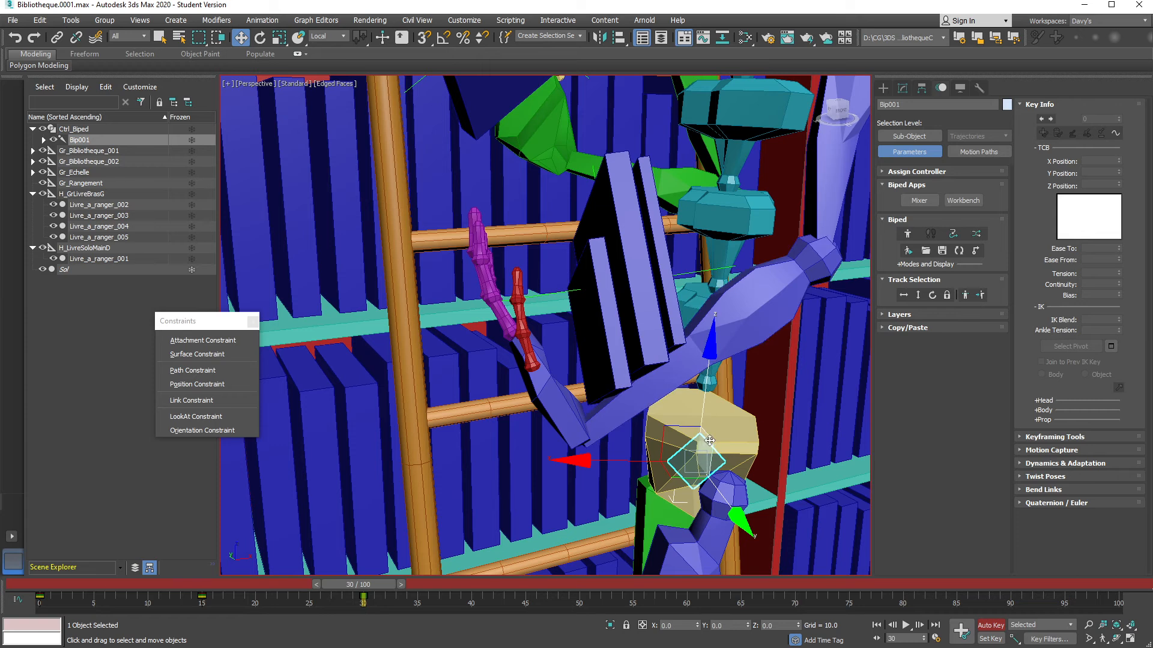
Try rotating the left hand with its linked books at frame 30 and undo the rotation
{"action": "left_click", "coordinate": [533, 402]}
{"action": "key", "text": "e"}
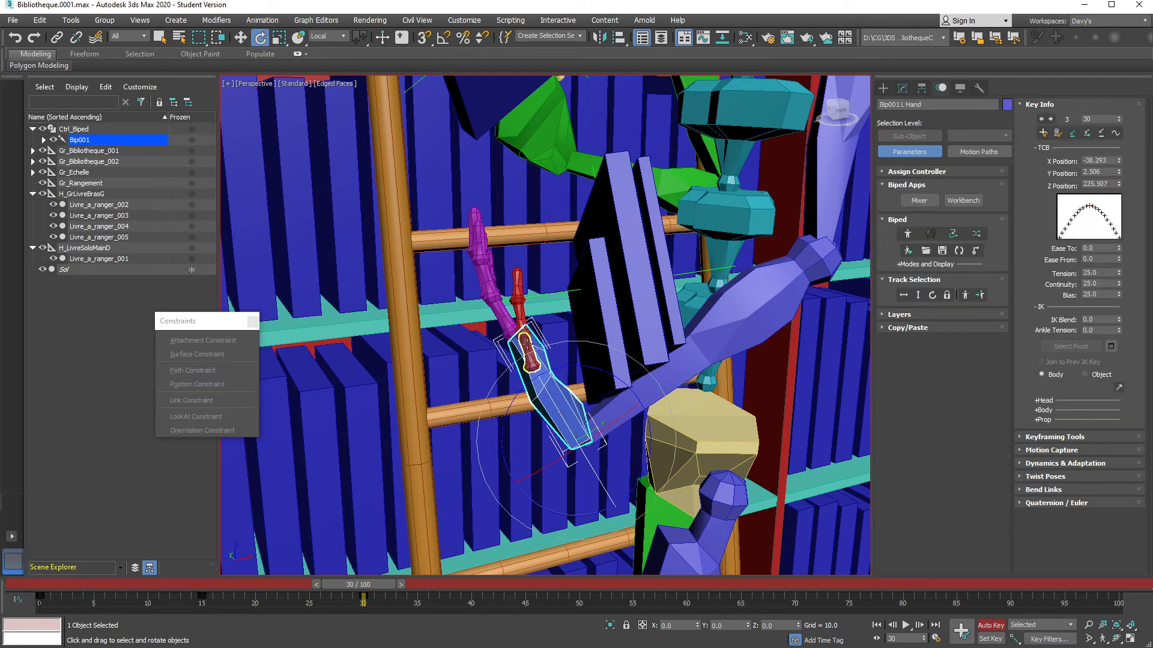
{"action": "left_click_drag", "start_coordinate": [552, 368], "coordinate": [506, 403]}
{"action": "key", "text": "ctrl+z"}
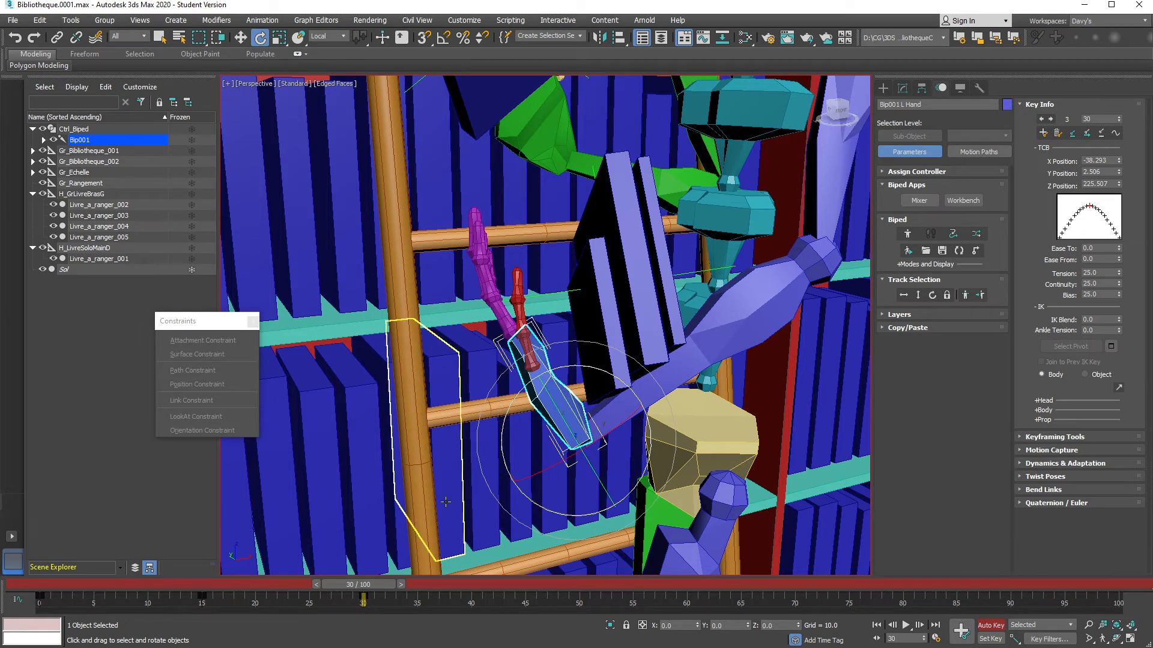
Rotate the left hand with its linked books at frame 45 until the hand lies nearly horizontal
{"action": "left_click", "coordinate": [401, 585]}
{"action": "mouse_move", "coordinate": [553, 365]}
{"action": "left_mouse_down"}
{"action": "mouse_move", "coordinate": [484, 386]}
{"action": "mouse_move", "coordinate": [544, 371]}
{"action": "left_mouse_up"}
{"action": "left_click_drag", "start_coordinate": [402, 585], "coordinate": [538, 583]}
{"action": "middle_click_drag", "start_coordinate": [607, 378], "coordinate": [573, 385], "text": "alt"}
{"action": "left_click_drag", "start_coordinate": [563, 368], "coordinate": [490, 372]}
{"action": "middle_click_drag", "start_coordinate": [490, 371], "coordinate": [494, 289], "text": "alt"}
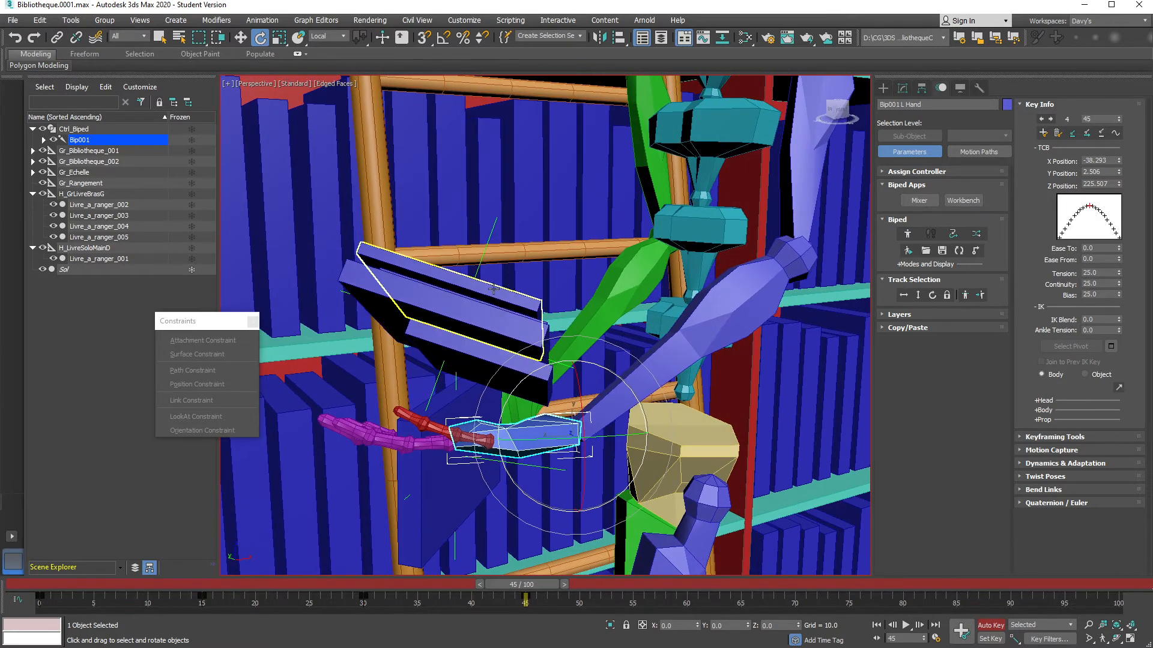
Move and rotate the H_GrLivreBrasG helper at frame 45 so its books lie nearly flat just above the left hand
{"action": "left_click", "coordinate": [480, 257]}
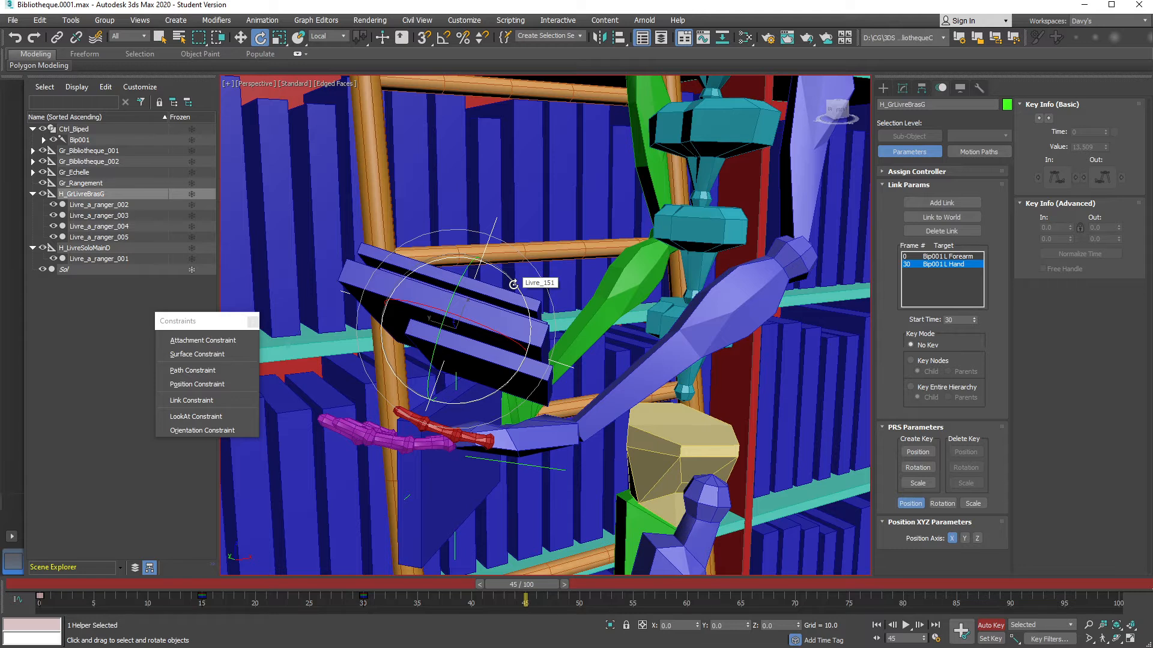
{"action": "key", "text": "w"}
{"action": "left_click_drag", "start_coordinate": [446, 288], "coordinate": [471, 305]}
{"action": "key", "text": "e"}
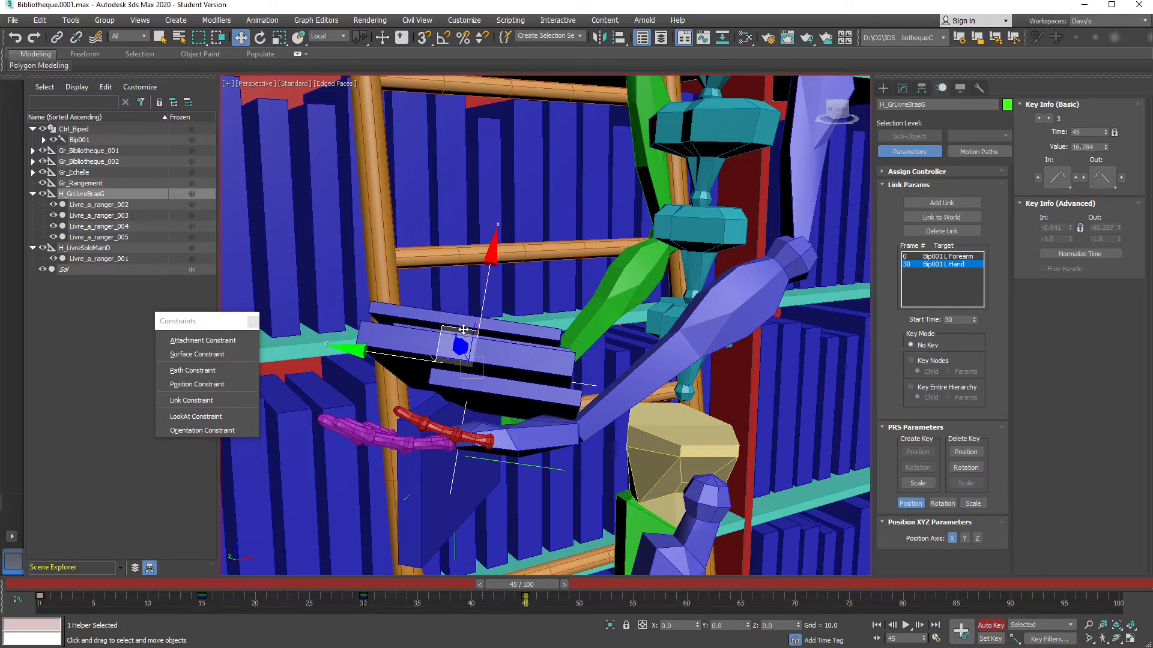
{"action": "key", "text": "w"}
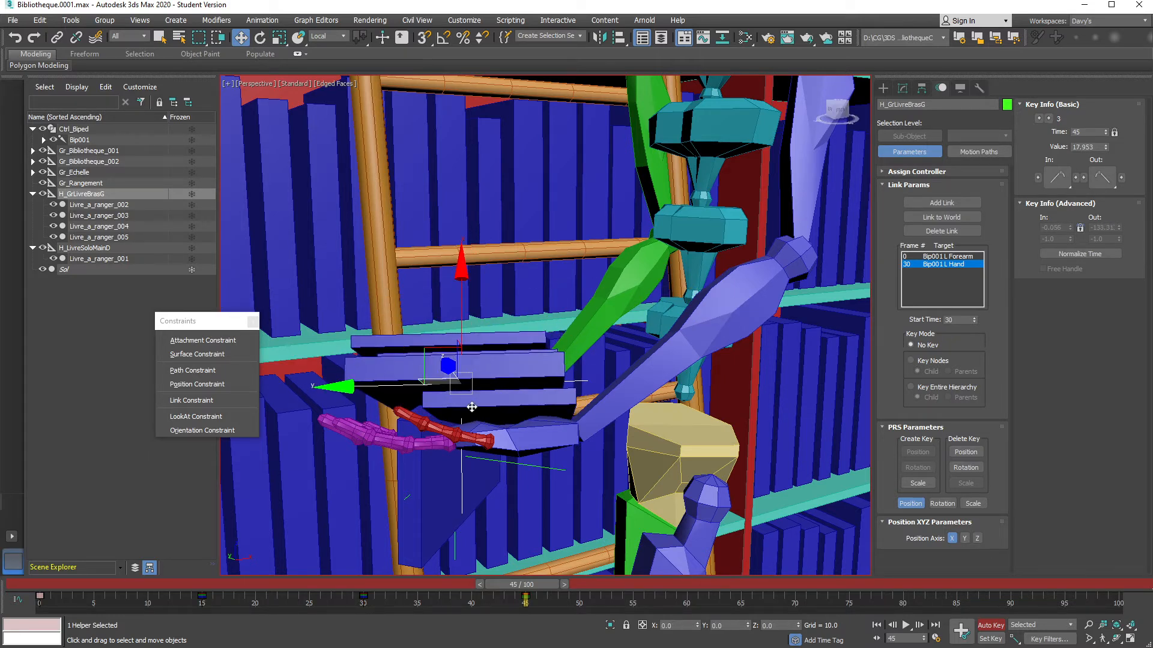
Adjust the position of the biped's left hand with its linked books at frame 45
{"action": "left_click", "coordinate": [550, 404]}
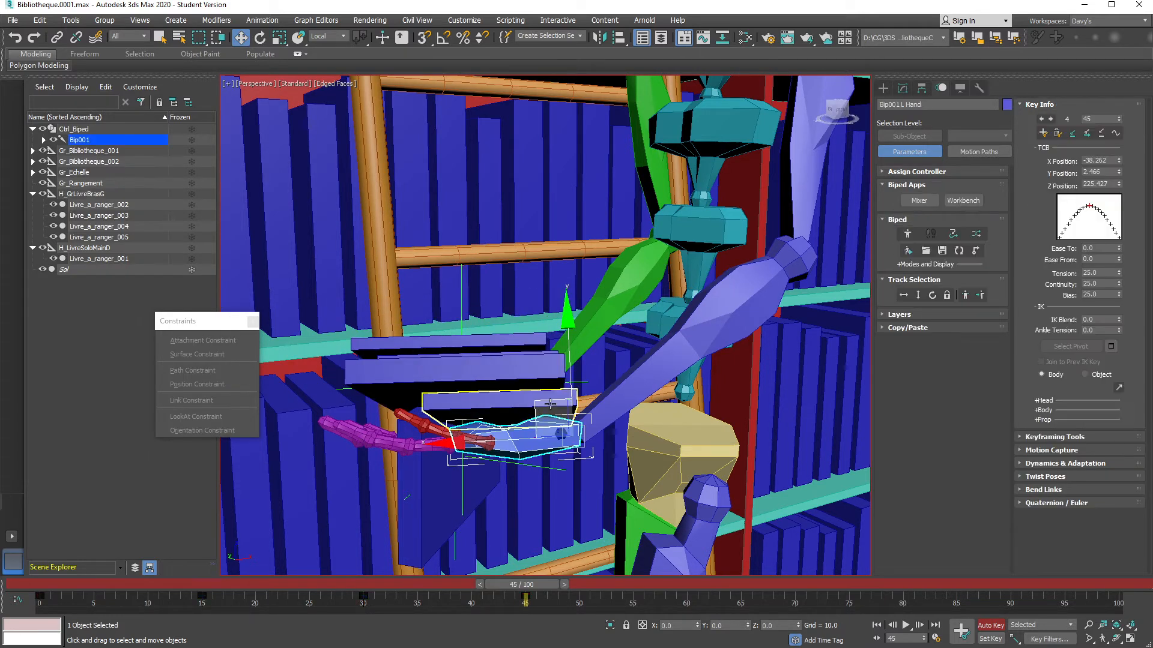
{"action": "left_click_drag", "start_coordinate": [532, 404], "coordinate": [546, 432]}
{"action": "middle_click_drag", "start_coordinate": [524, 393], "coordinate": [457, 375], "text": "alt"}
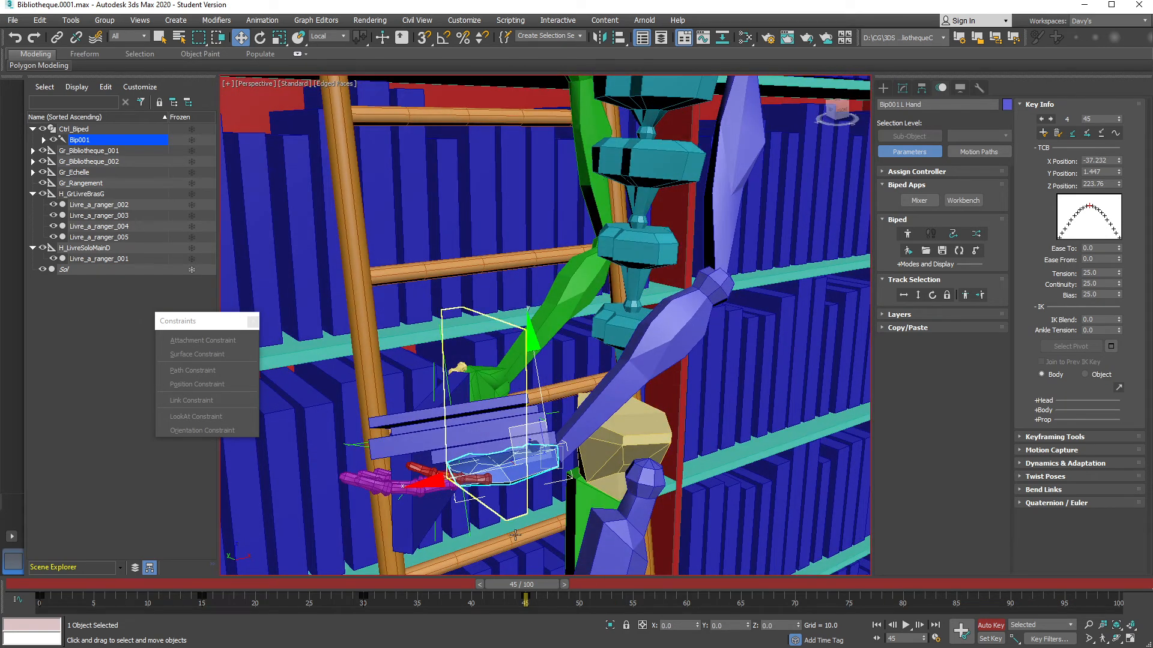
{"action": "left_click_drag", "start_coordinate": [506, 582], "coordinate": [510, 608]}
{"action": "scroll", "coordinate": [535, 443], "scroll_direction": "down", "scroll_amount": 3}
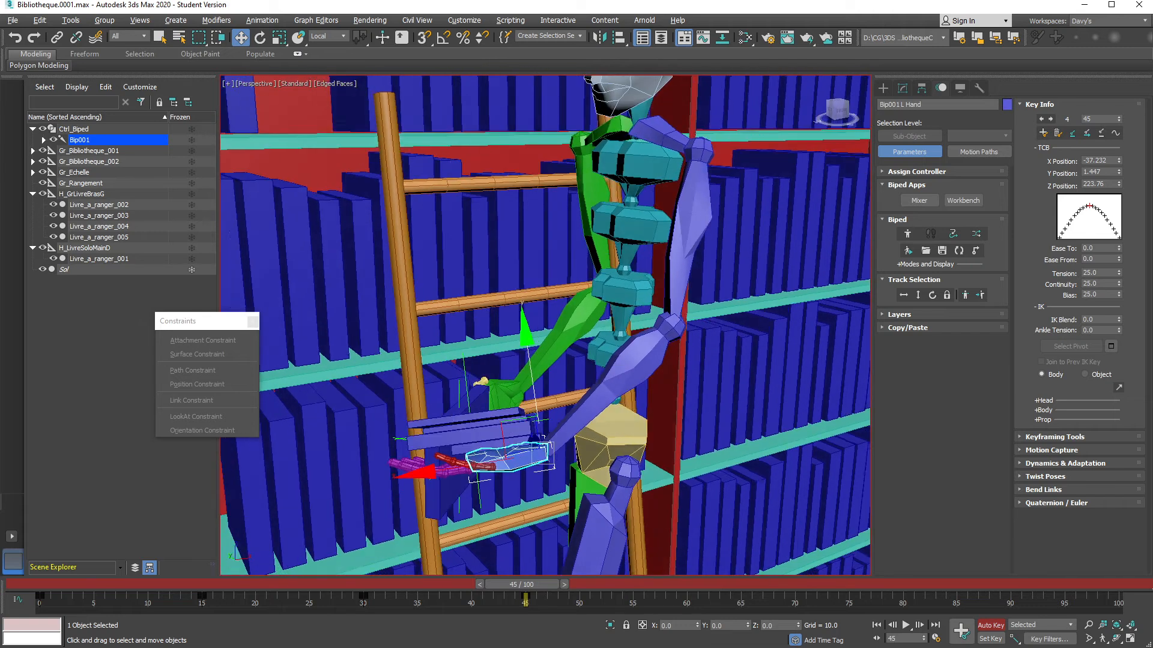
{"action": "middle_click_drag", "start_coordinate": [535, 442], "coordinate": [549, 427], "text": "alt"}
Raise the left hand with its books toward the upper shelf at frame 60, using World coordinates
{"action": "left_click_drag", "start_coordinate": [532, 582], "coordinate": [564, 580]}
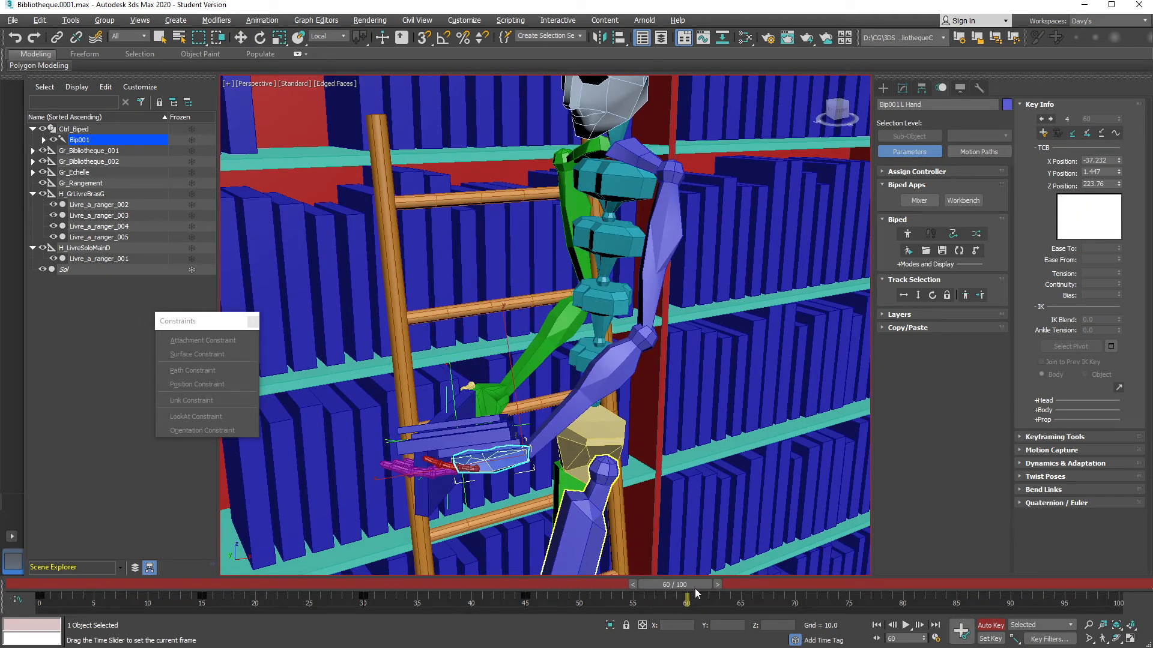
{"action": "key", "text": "w"}
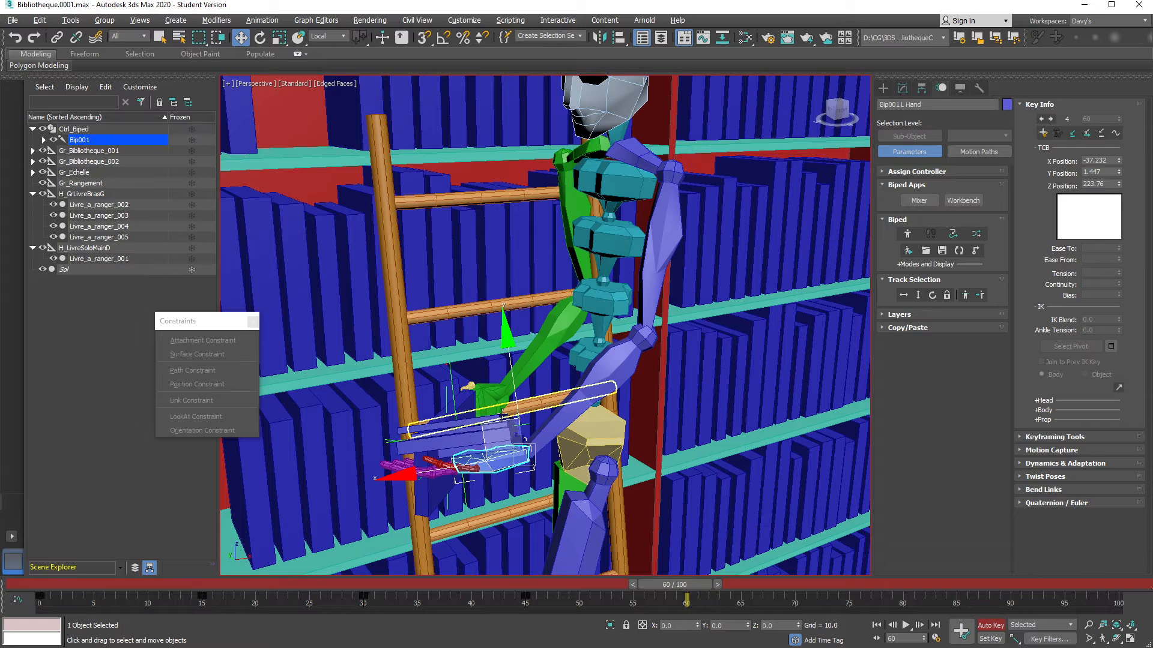
{"action": "middle_click_drag", "start_coordinate": [485, 397], "coordinate": [544, 398], "text": "alt"}
{"action": "right_click", "coordinate": [567, 244]}
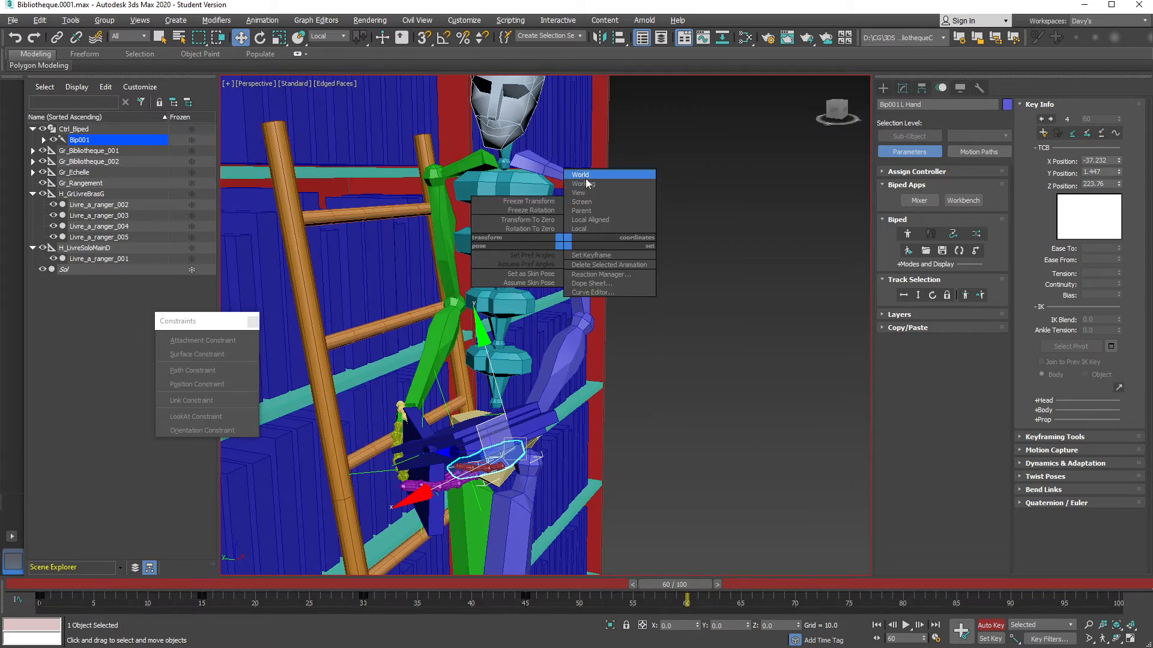
{"action": "left_click", "coordinate": [580, 175]}
{"action": "left_click_drag", "start_coordinate": [515, 333], "coordinate": [407, 135]}
{"action": "middle_click_drag", "start_coordinate": [407, 134], "coordinate": [556, 350], "text": "alt"}
{"action": "left_click_drag", "start_coordinate": [558, 334], "coordinate": [448, 211]}
Rotate the biped's head in Local coordinates at frame 60 to look up toward the raised books, and scrub the motion
{"action": "key", "text": "e"}
{"action": "middle_click_drag", "start_coordinate": [448, 211], "coordinate": [565, 251], "text": "alt"}
{"action": "left_click", "coordinate": [607, 232]}
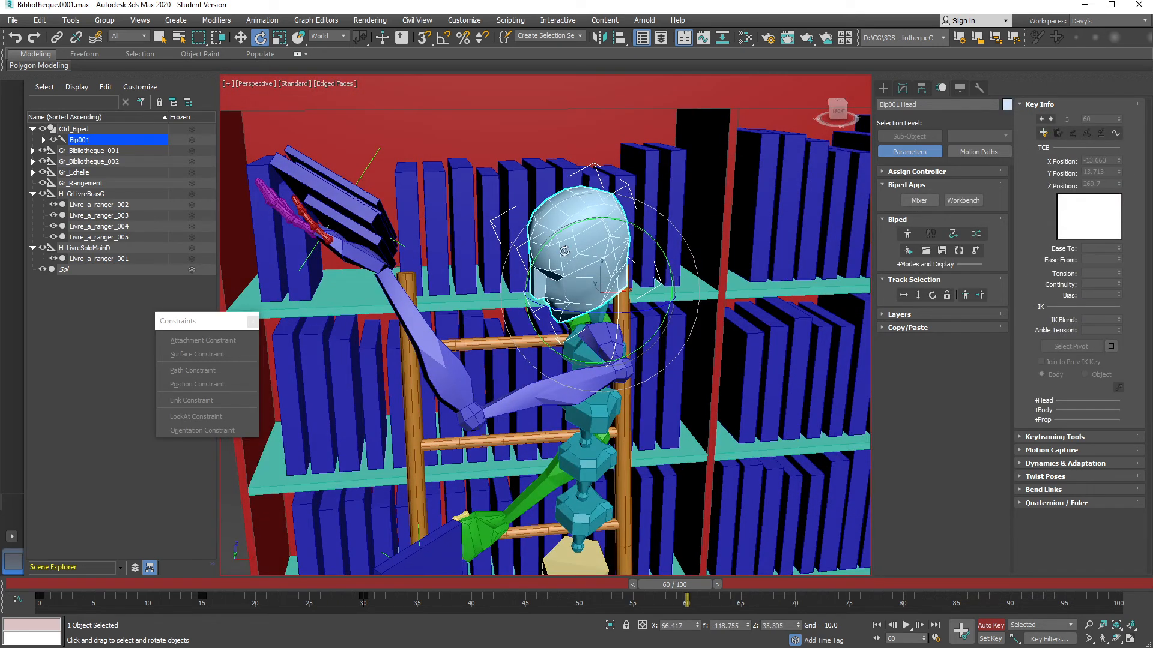
{"action": "right_click", "coordinate": [565, 220], "text": "alt"}
{"action": "left_click", "coordinate": [589, 205]}
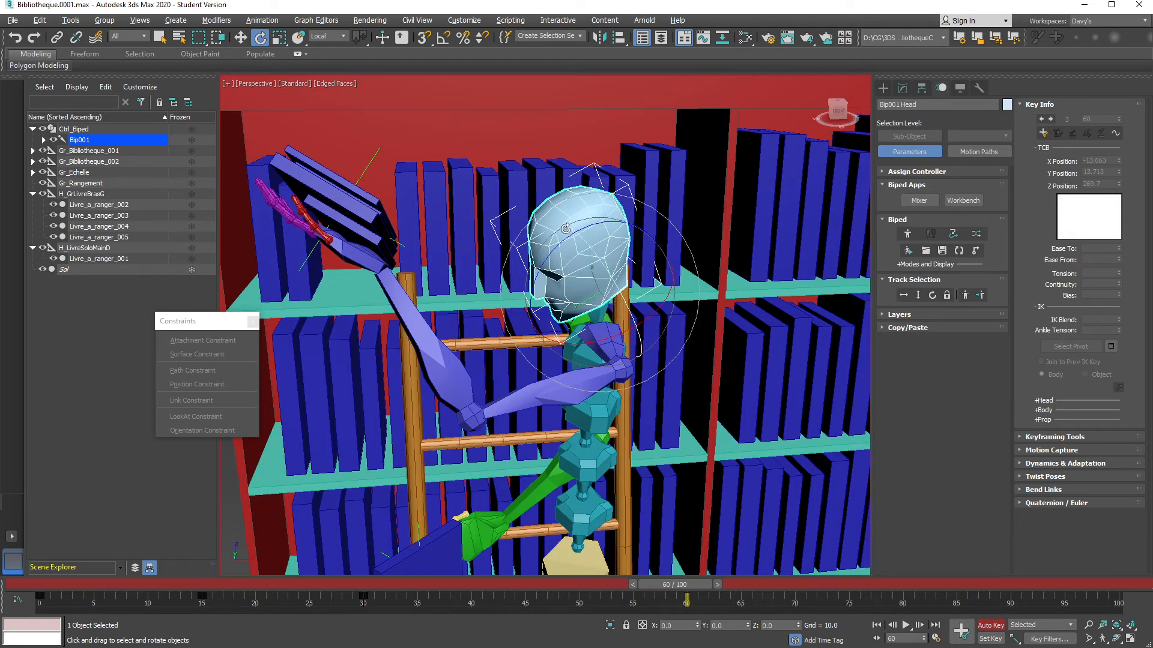
{"action": "left_click_drag", "start_coordinate": [596, 215], "coordinate": [596, 218]}
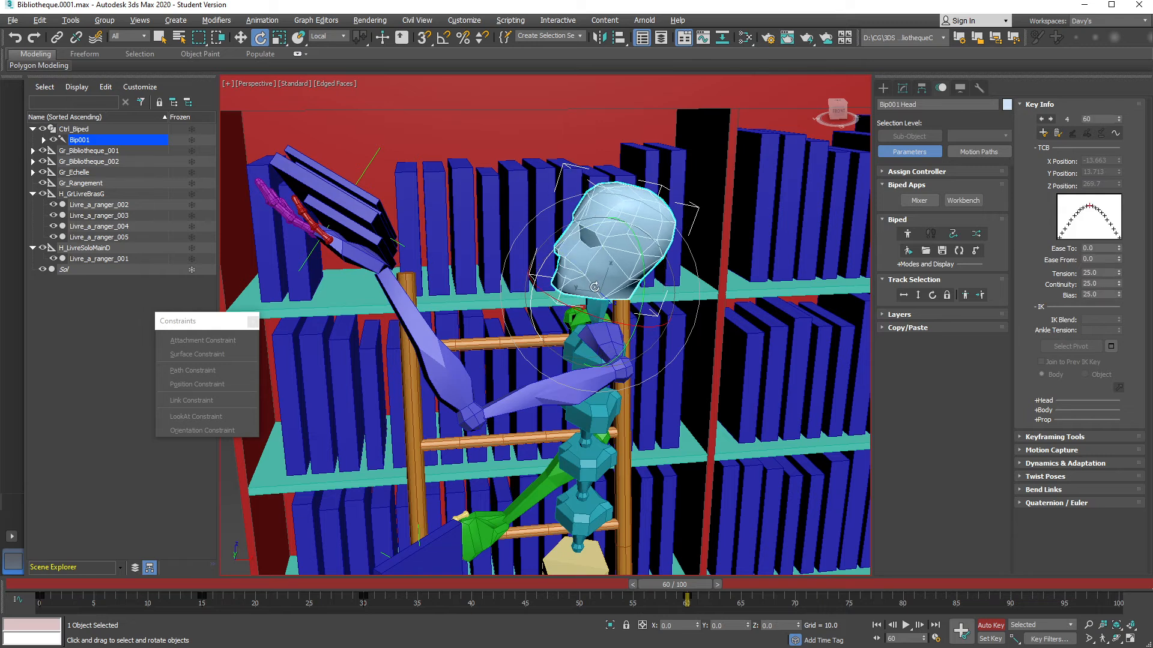
{"action": "middle_click_drag", "start_coordinate": [594, 279], "coordinate": [635, 293], "text": "alt"}
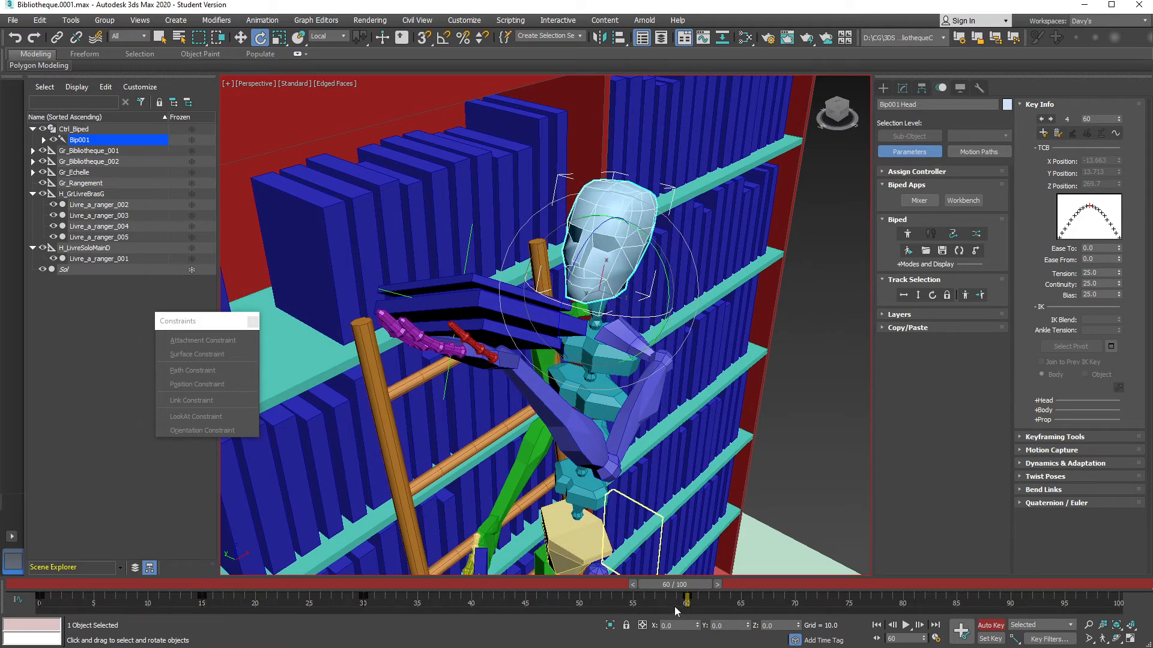
{"action": "left_click_drag", "start_coordinate": [664, 584], "coordinate": [245, 585]}
{"action": "scroll", "coordinate": [475, 406], "scroll_direction": "down", "scroll_amount": 1}
{"action": "middle_click_drag", "start_coordinate": [475, 406], "coordinate": [477, 342]}
{"action": "left_click_drag", "start_coordinate": [175, 587], "coordinate": [687, 598]}
Rotate the biped's pelvis at frame 60 to follow the reaching pose
{"action": "key", "text": "e"}
{"action": "middle_click_drag", "start_coordinate": [567, 367], "coordinate": [375, 290], "text": "alt"}
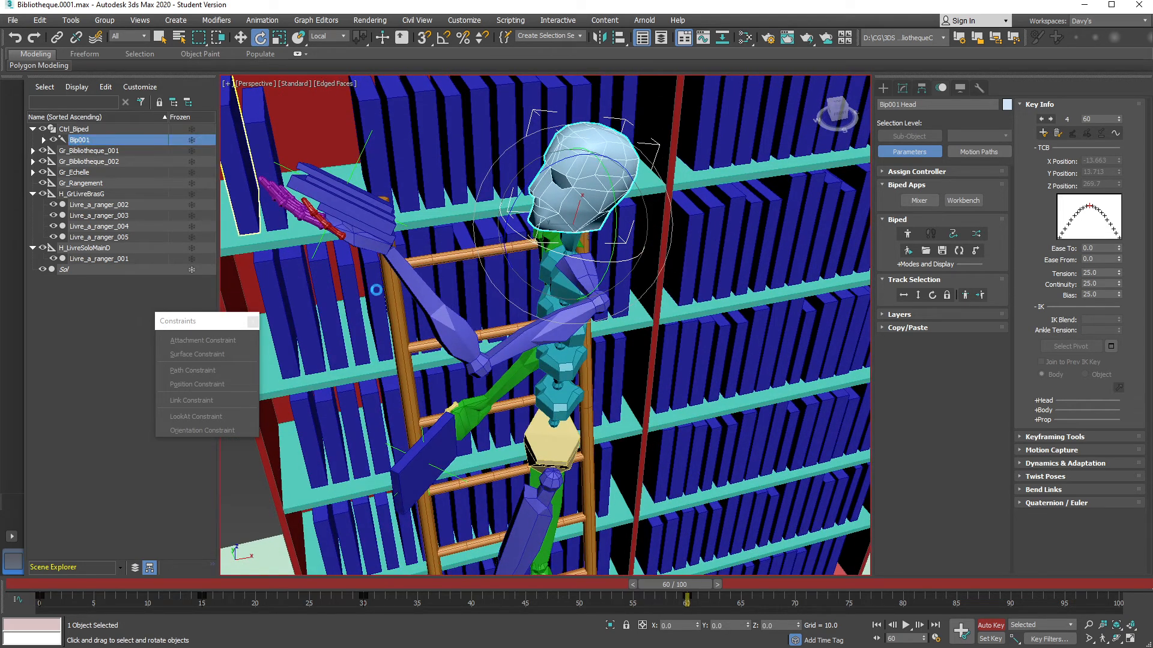
{"action": "left_click", "coordinate": [552, 456]}
{"action": "left_click_drag", "start_coordinate": [601, 500], "coordinate": [564, 512]}
Move the right hand upward beside the ladder and rotate it with its book at frame 60
{"action": "key", "text": "w"}
{"action": "left_click", "coordinate": [487, 387]}
{"action": "middle_click_drag", "start_coordinate": [540, 324], "coordinate": [475, 329], "text": "alt"}
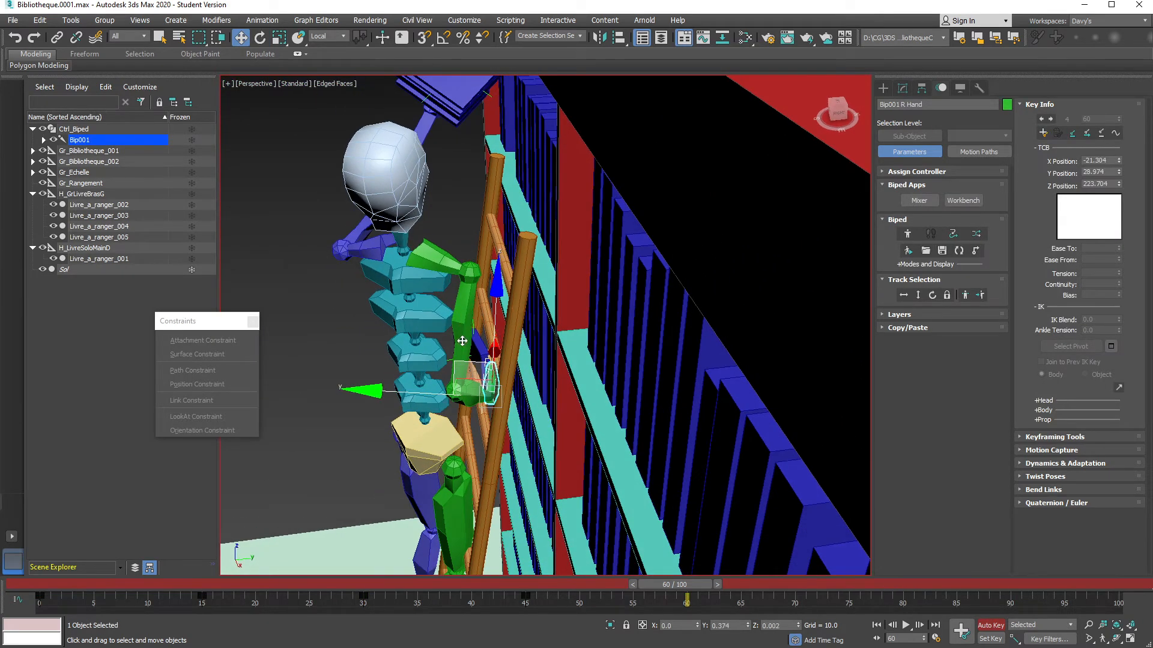
{"action": "left_click_drag", "start_coordinate": [460, 317], "coordinate": [471, 373]}
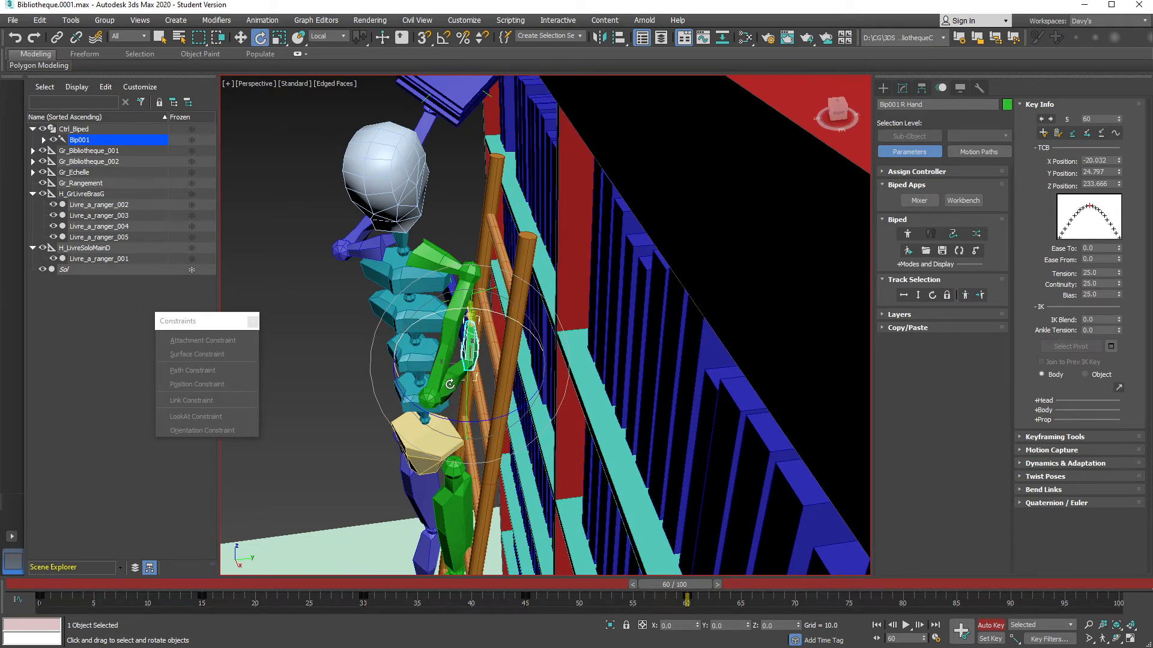
{"action": "key", "text": "q"}
{"action": "key", "text": "e"}
{"action": "left_click_drag", "start_coordinate": [452, 379], "coordinate": [649, 522]}
Refine the position of the left hand carrying the books at frame 60, lowering it slightly
{"action": "mouse_move", "coordinate": [658, 586]}
{"action": "left_mouse_down"}
{"action": "mouse_move", "coordinate": [337, 580]}
{"action": "mouse_move", "coordinate": [672, 592]}
{"action": "left_mouse_up"}
{"action": "key", "text": "e"}
{"action": "middle_click_drag", "start_coordinate": [405, 229], "coordinate": [556, 225], "text": "alt"}
{"action": "key", "text": "Escape"}
{"action": "key", "text": "w"}
{"action": "left_click", "coordinate": [420, 315]}
{"action": "key", "text": "e"}
{"action": "middle_click_drag", "start_coordinate": [402, 332], "coordinate": [408, 293], "text": "alt"}
{"action": "key", "text": "w"}
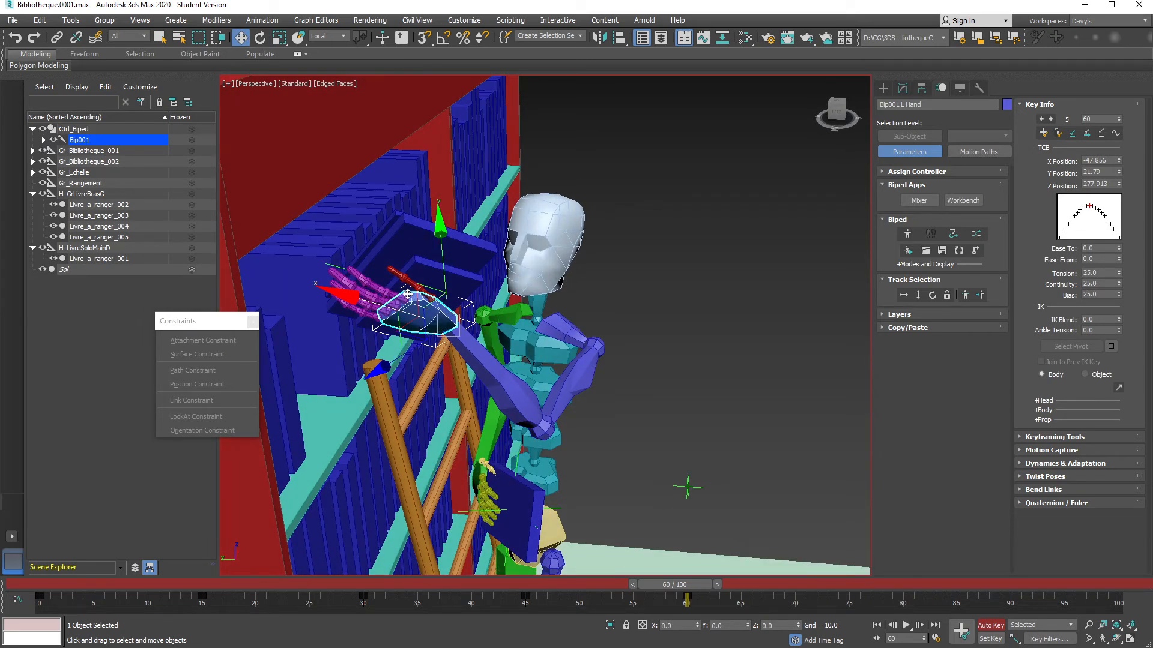
{"action": "left_click_drag", "start_coordinate": [413, 286], "coordinate": [433, 307]}
Reposition and rotate the left hand with its books over the upper shelf at frame 75
{"action": "left_click_drag", "start_coordinate": [668, 584], "coordinate": [831, 594]}
{"action": "middle_click_drag", "start_coordinate": [613, 327], "coordinate": [448, 279], "text": "alt"}
{"action": "right_click", "coordinate": [448, 280]}
{"action": "left_click", "coordinate": [468, 289]}
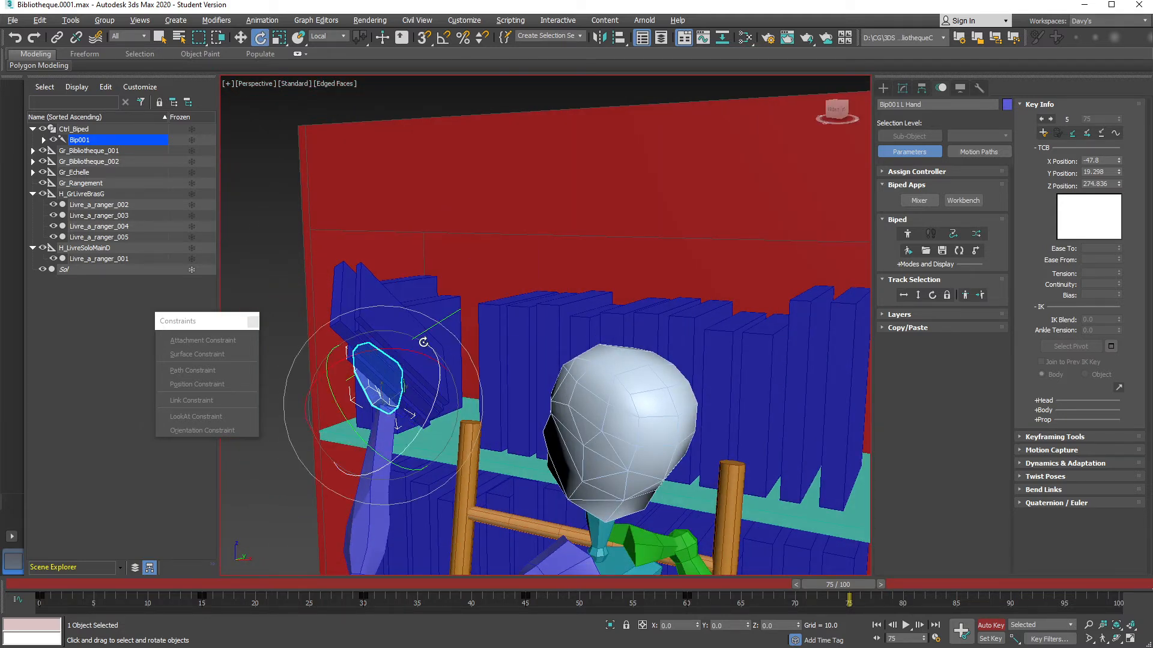
{"action": "left_click_drag", "start_coordinate": [405, 350], "coordinate": [508, 365]}
Raise the left hand about 12 units along the World Z axis at frame 75, above the top-shelf books
{"action": "key", "text": "w"}
{"action": "right_click", "coordinate": [520, 254]}
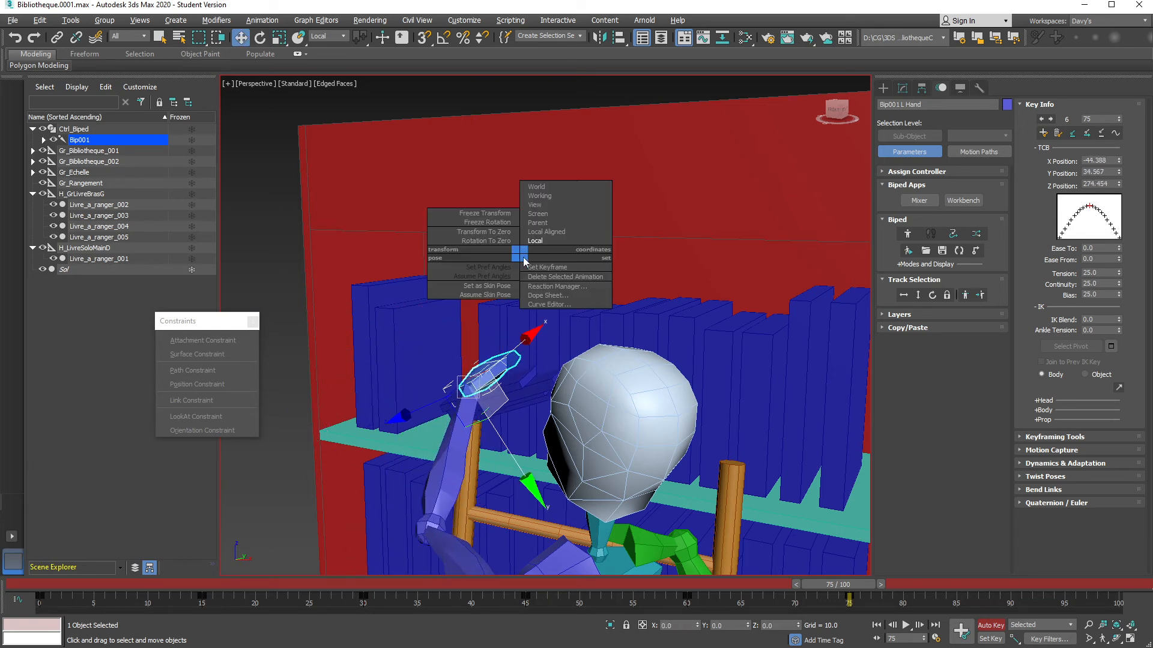
{"action": "left_click", "coordinate": [545, 187]}
{"action": "middle_click_drag", "start_coordinate": [517, 360], "coordinate": [537, 379], "text": "alt"}
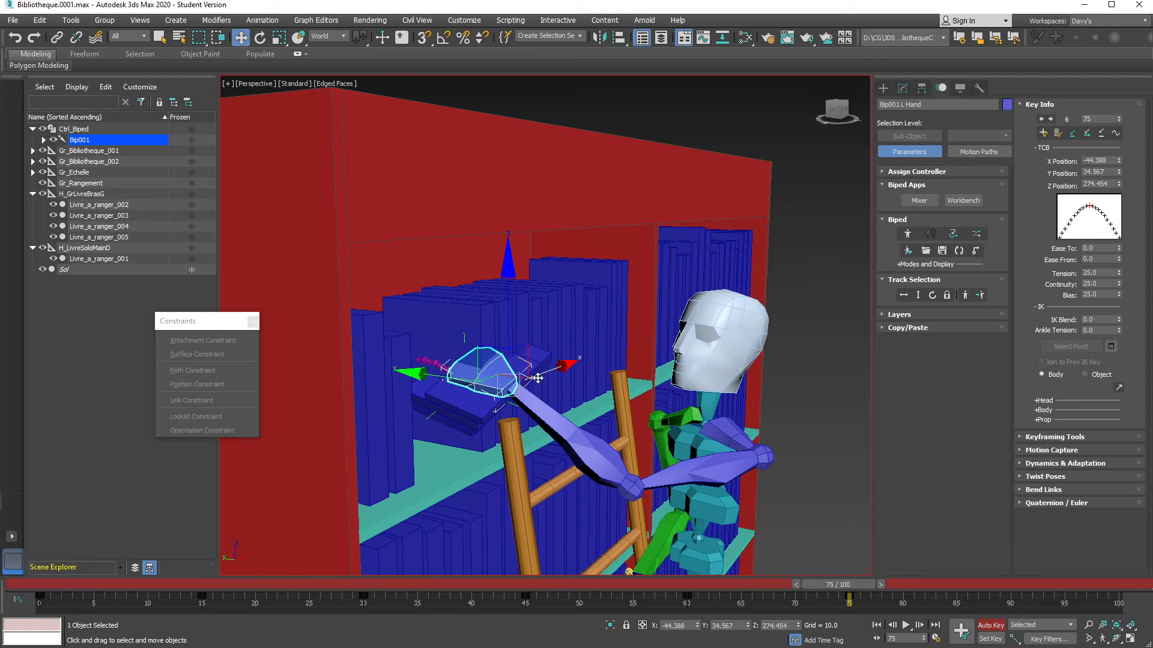
{"action": "left_click_drag", "start_coordinate": [507, 320], "coordinate": [508, 237]}
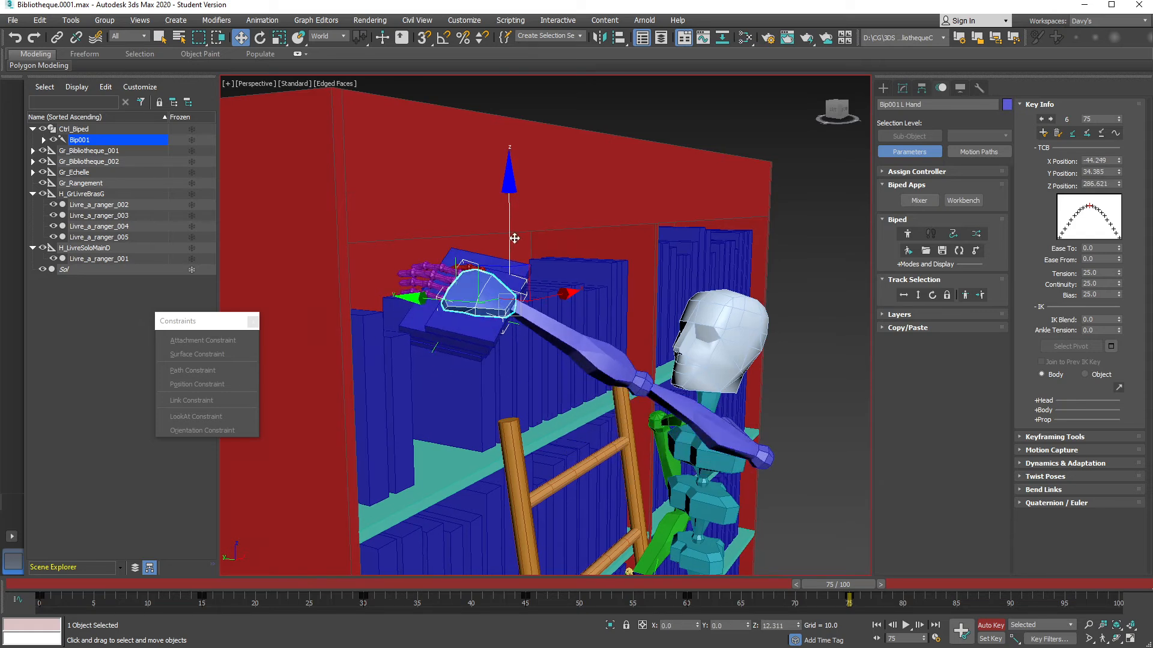
{"action": "middle_click_drag", "start_coordinate": [758, 429], "coordinate": [636, 396], "text": "alt"}
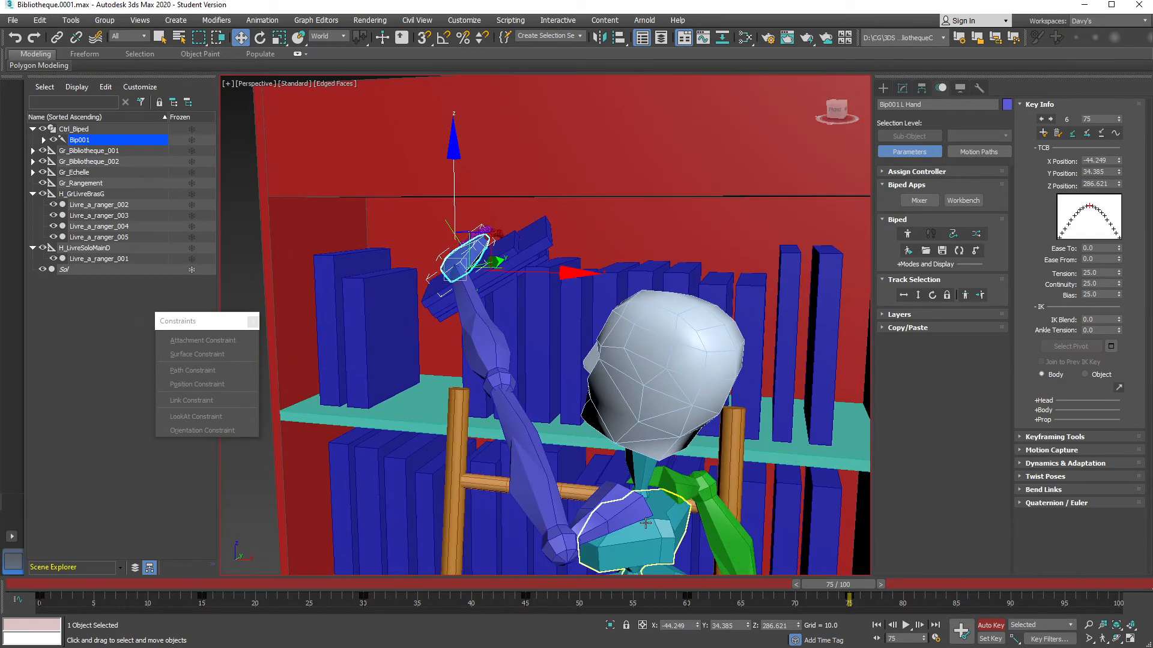
Rotate the left clavicle at frame 75 and turn the left forearm about 36° around its local X axis to level the books
{"action": "left_click", "coordinate": [627, 521]}
{"action": "key", "text": "e"}
{"action": "left_click_drag", "start_coordinate": [661, 529], "coordinate": [591, 553]}
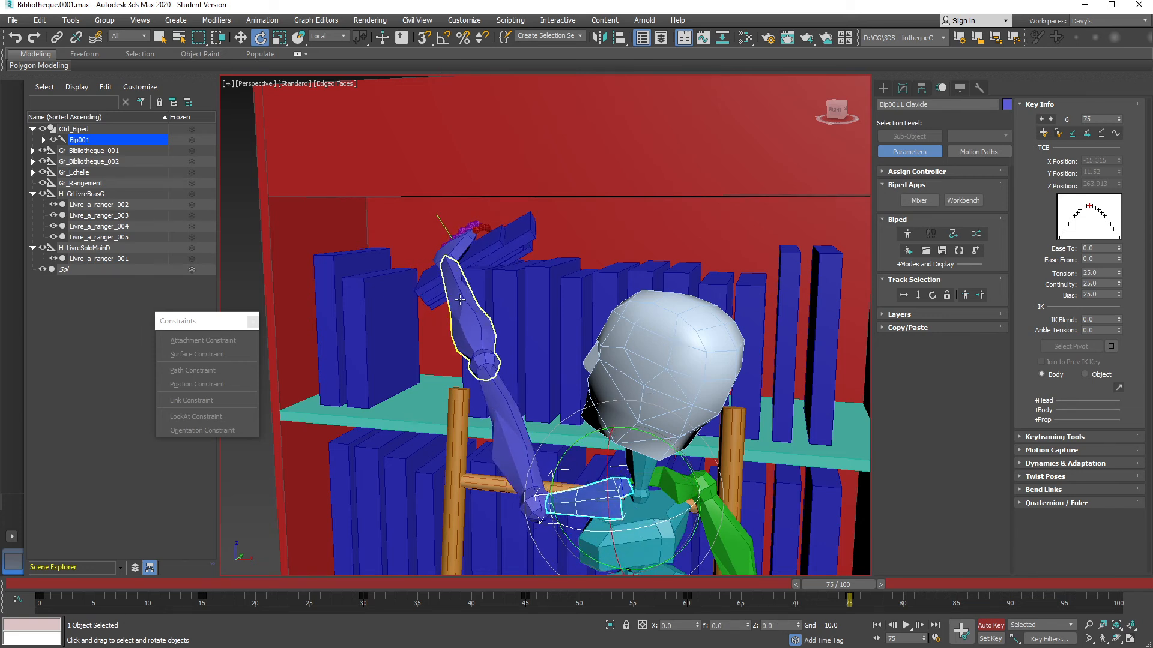
{"action": "left_click", "coordinate": [460, 299]}
{"action": "left_click_drag", "start_coordinate": [534, 340], "coordinate": [539, 369]}
{"action": "left_click_drag", "start_coordinate": [495, 318], "coordinate": [538, 323]}
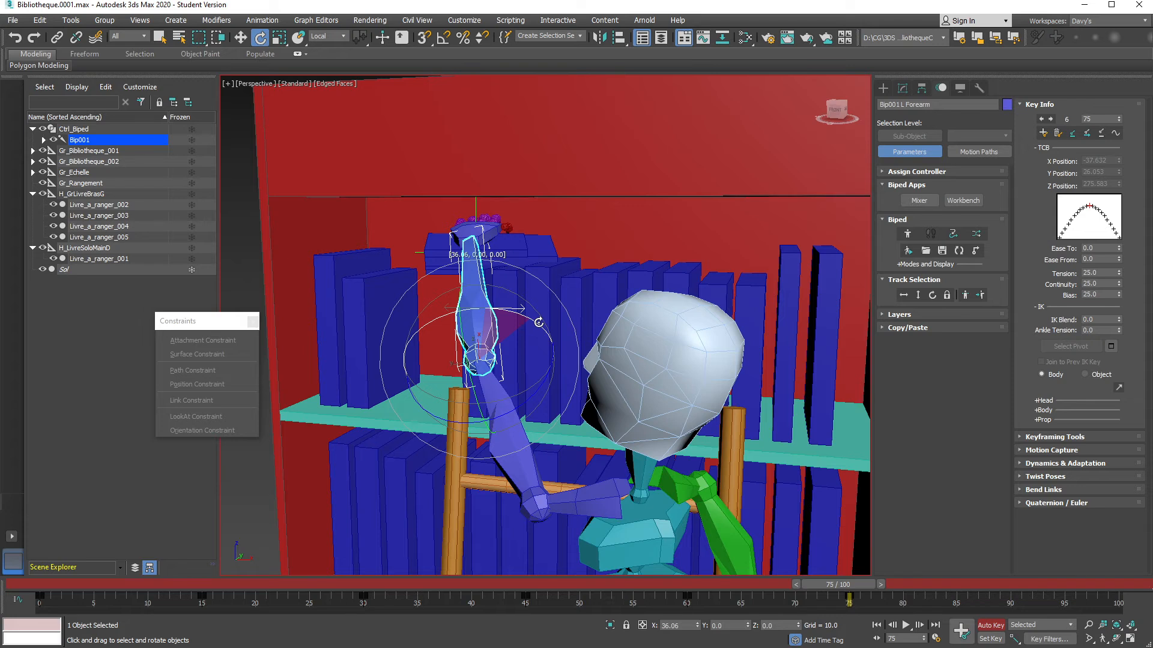
Move the left hand in World coordinates at frame 75 to position the books over the top-shelf row
{"action": "left_click", "coordinate": [484, 226]}
{"action": "key", "text": "w"}
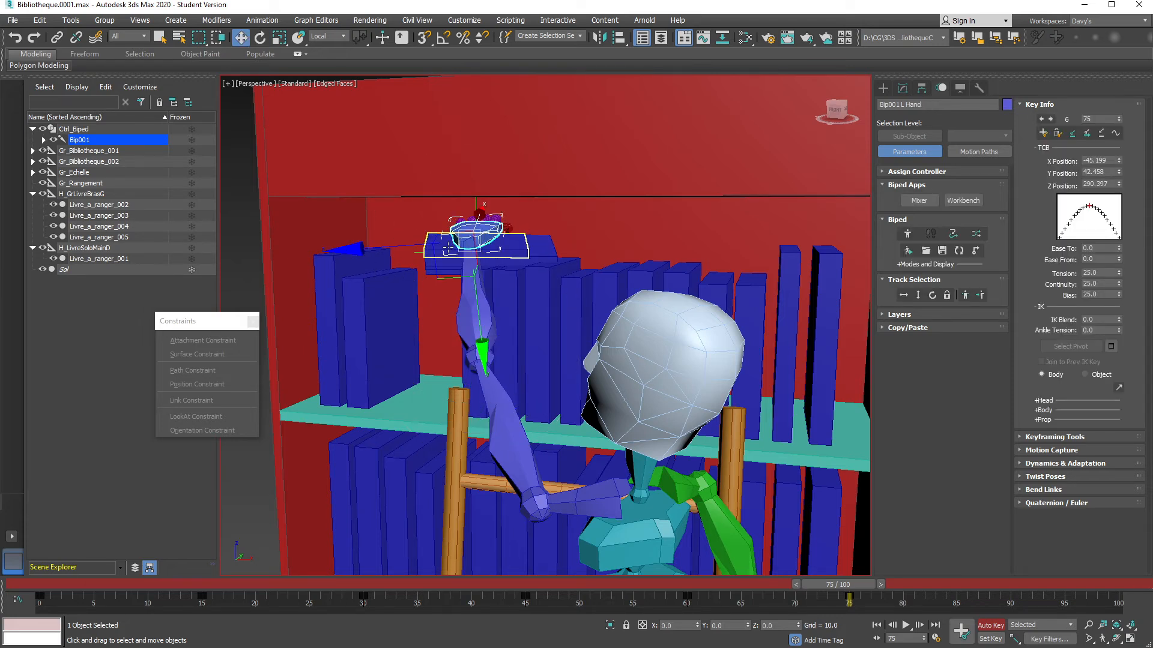
{"action": "middle_click_drag", "start_coordinate": [448, 247], "coordinate": [530, 190], "text": "alt"}
{"action": "right_click", "coordinate": [530, 189], "text": "alt"}
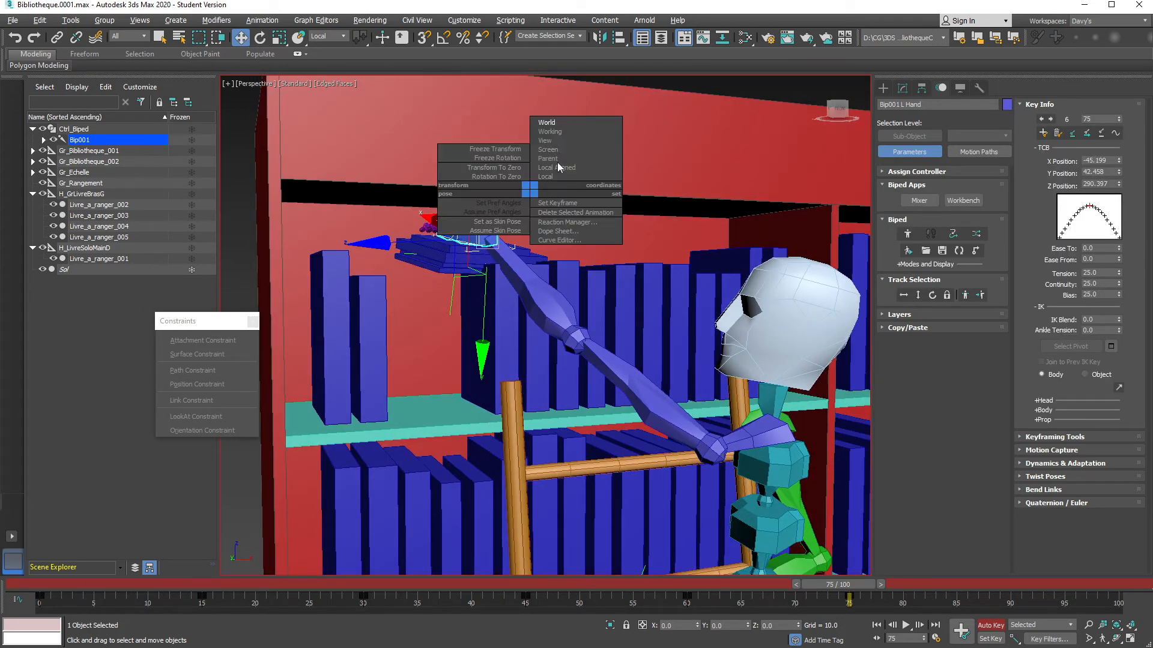
{"action": "left_click", "coordinate": [563, 125]}
{"action": "left_click_drag", "start_coordinate": [508, 183], "coordinate": [542, 193]}
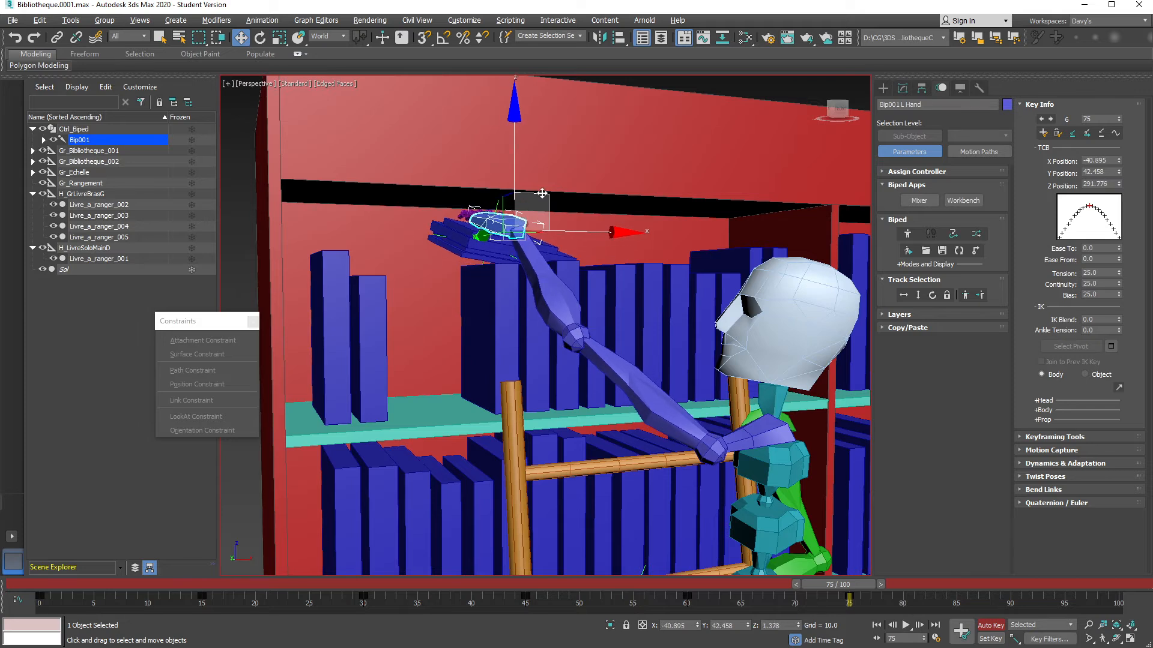
{"action": "middle_click_drag", "start_coordinate": [542, 193], "coordinate": [490, 245], "text": "alt"}
{"action": "left_click_drag", "start_coordinate": [465, 228], "coordinate": [517, 234]}
Switch to Local coordinates and rotate the left hand at frame 75 so the held books lie flat
{"action": "right_click", "coordinate": [576, 208], "text": "alt"}
{"action": "left_click", "coordinate": [596, 197]}
{"action": "middle_click_drag", "start_coordinate": [596, 197], "coordinate": [553, 238], "text": "alt"}
{"action": "key", "text": "e"}
{"action": "left_click_drag", "start_coordinate": [537, 171], "coordinate": [522, 180]}
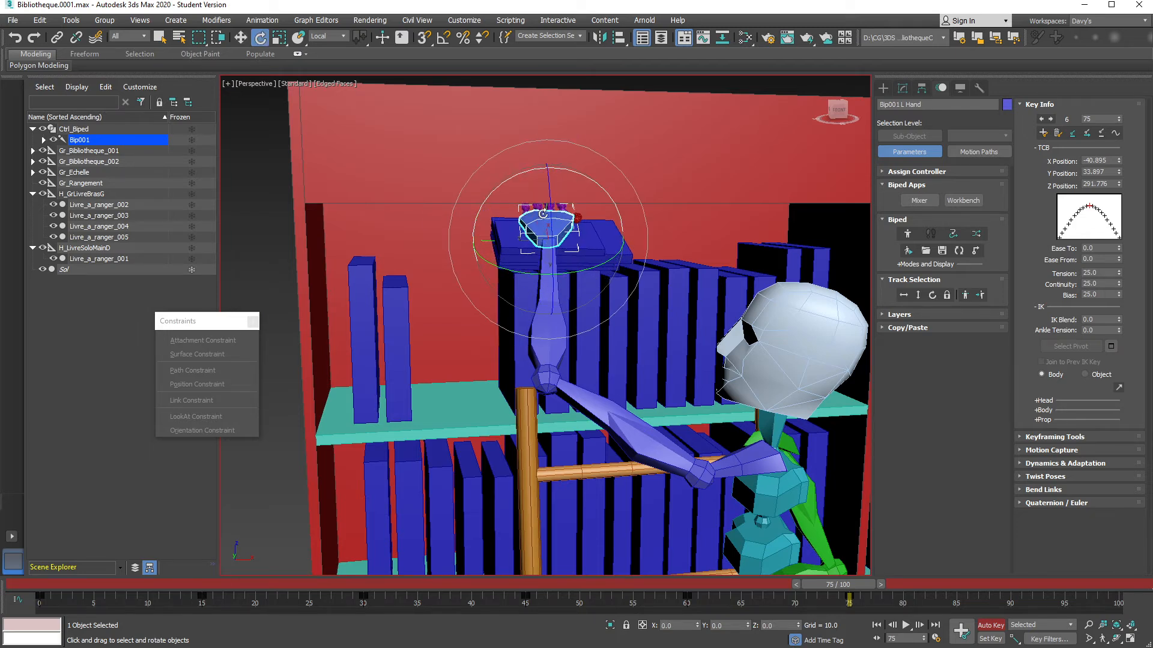
{"action": "left_click_drag", "start_coordinate": [554, 222], "coordinate": [562, 194]}
Nudge the left hand upward at frame 75 so its books rest on top of the shelved row
{"action": "key", "text": "w"}
{"action": "middle_click_drag", "start_coordinate": [587, 216], "coordinate": [543, 221], "text": "alt"}
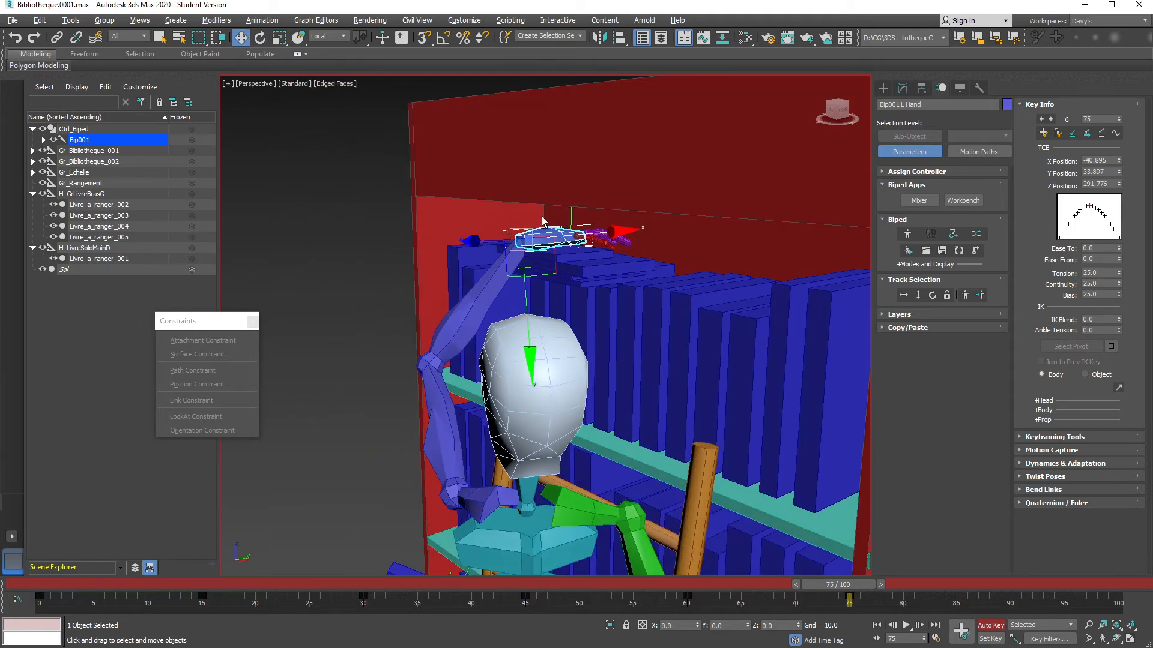
{"action": "left_click", "coordinate": [541, 237]}
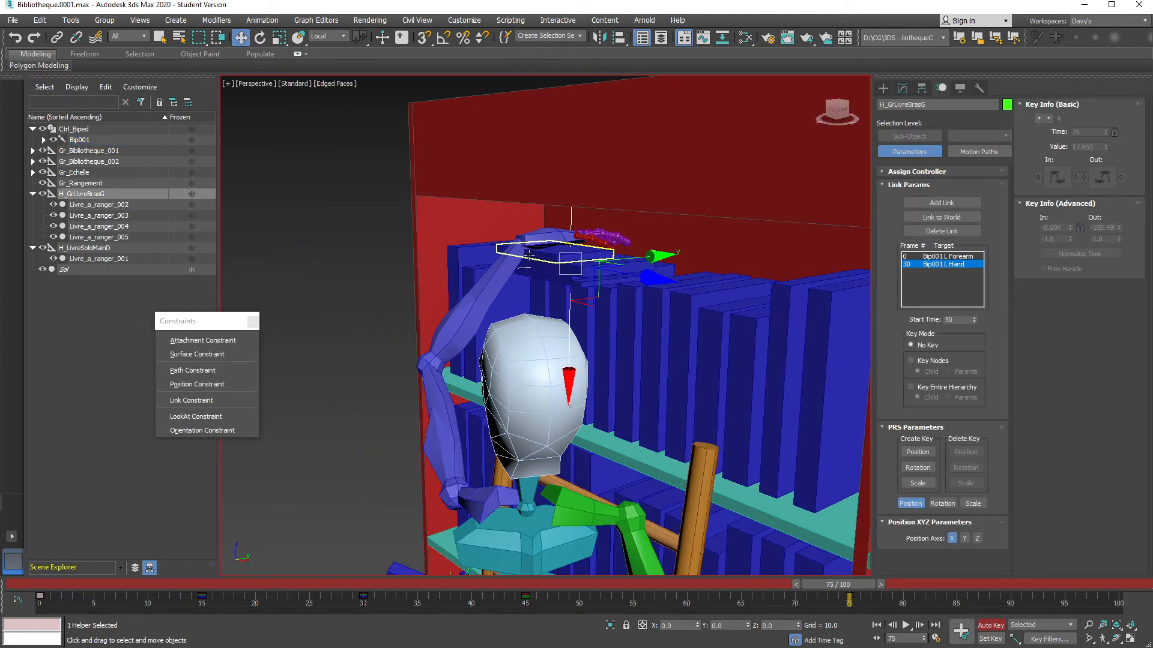
{"action": "left_click", "coordinate": [551, 237]}
{"action": "middle_click_drag", "start_coordinate": [551, 237], "coordinate": [523, 336], "text": "alt"}
{"action": "left_click_drag", "start_coordinate": [523, 341], "coordinate": [521, 336]}
{"action": "middle_click_drag", "start_coordinate": [389, 327], "coordinate": [506, 324], "text": "alt"}
{"action": "scroll", "coordinate": [506, 324], "scroll_direction": "down", "scroll_amount": 2}
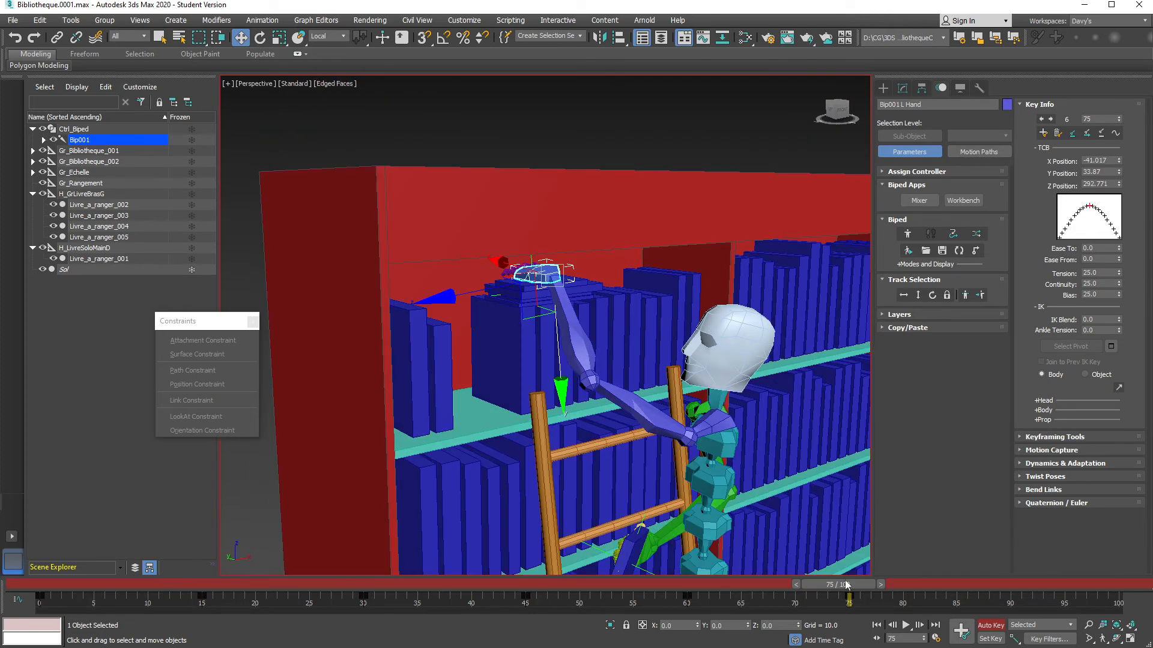
Scrub the animation from frame 0 to about frame 89 to review the left arm placing the books on the shelf
{"action": "left_click_drag", "start_coordinate": [849, 587], "coordinate": [446, 599]}
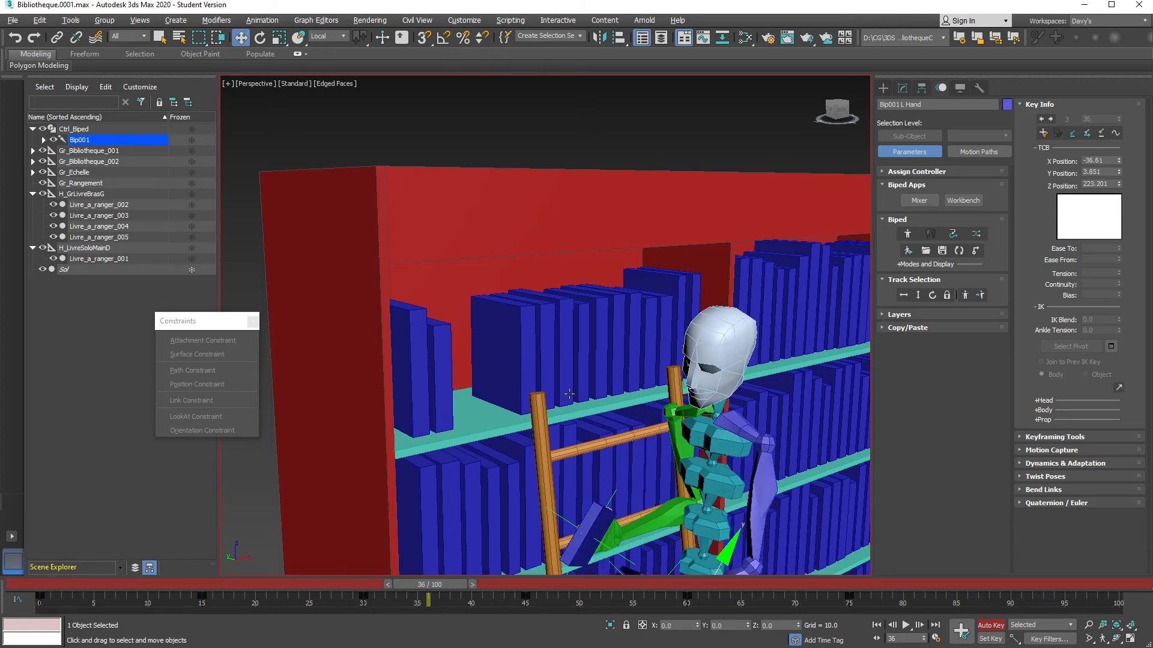
{"action": "scroll", "coordinate": [565, 414], "scroll_direction": "down", "scroll_amount": 2}
{"action": "middle_click_drag", "start_coordinate": [564, 415], "coordinate": [516, 338]}
{"action": "left_click", "coordinate": [63, 581]}
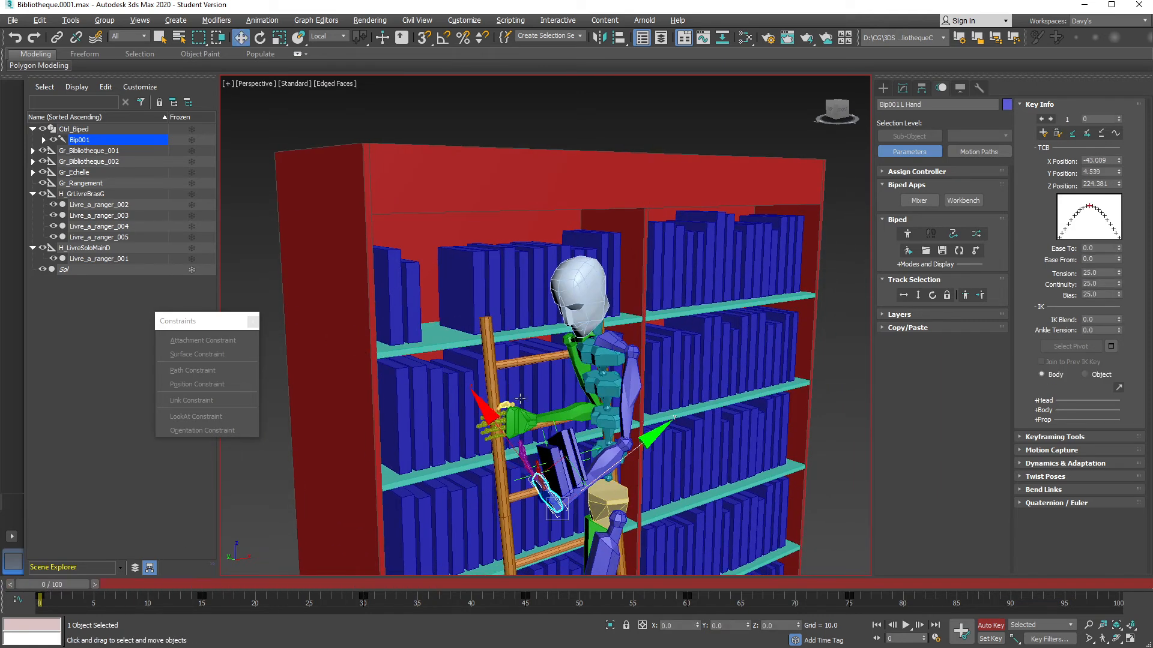
{"action": "scroll", "coordinate": [546, 402], "scroll_direction": "down", "scroll_amount": 1}
{"action": "middle_click_drag", "start_coordinate": [546, 402], "coordinate": [502, 372]}
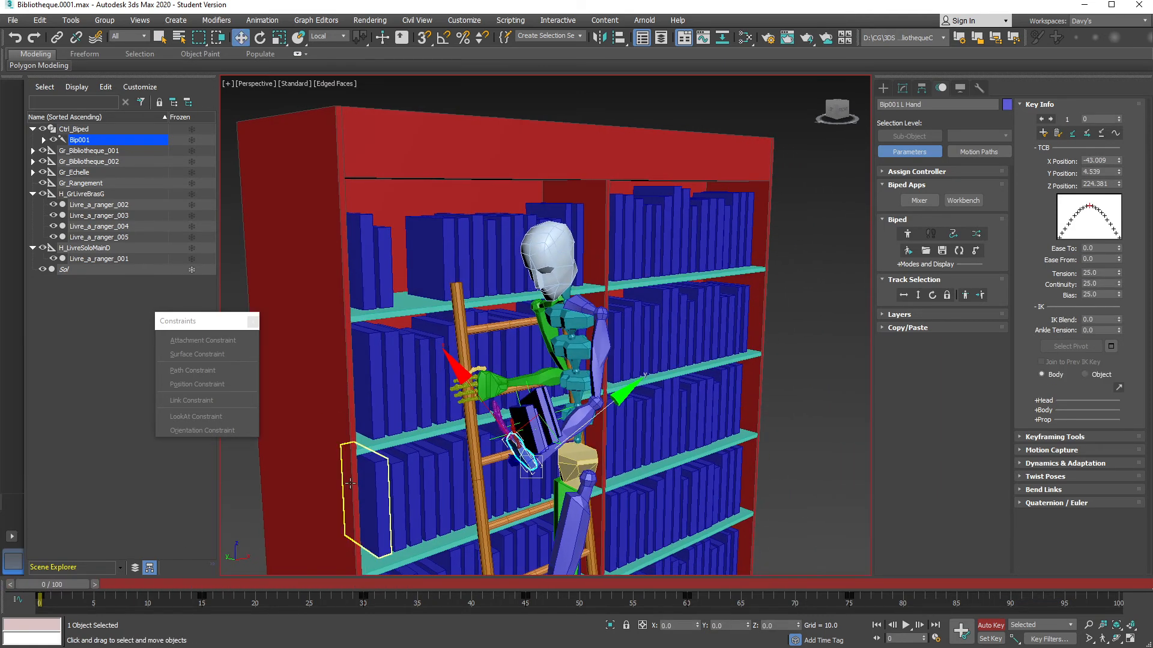
{"action": "left_click_drag", "start_coordinate": [66, 585], "coordinate": [870, 571]}
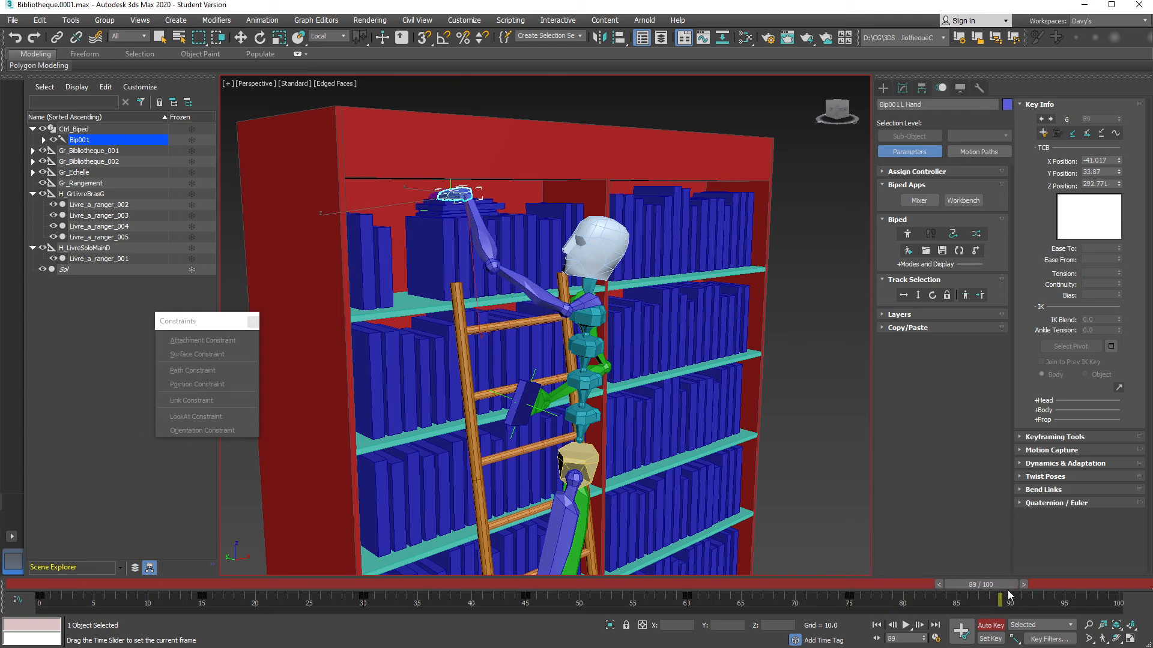
Link the H_GrLivreBrasG book helper to the World at frame 90 so the stack detaches from the left hand
{"action": "key", "text": "w"}
{"action": "middle_click_drag", "start_coordinate": [498, 198], "coordinate": [535, 239], "text": "alt"}
{"action": "scroll", "coordinate": [481, 231], "scroll_direction": "up", "scroll_amount": 4}
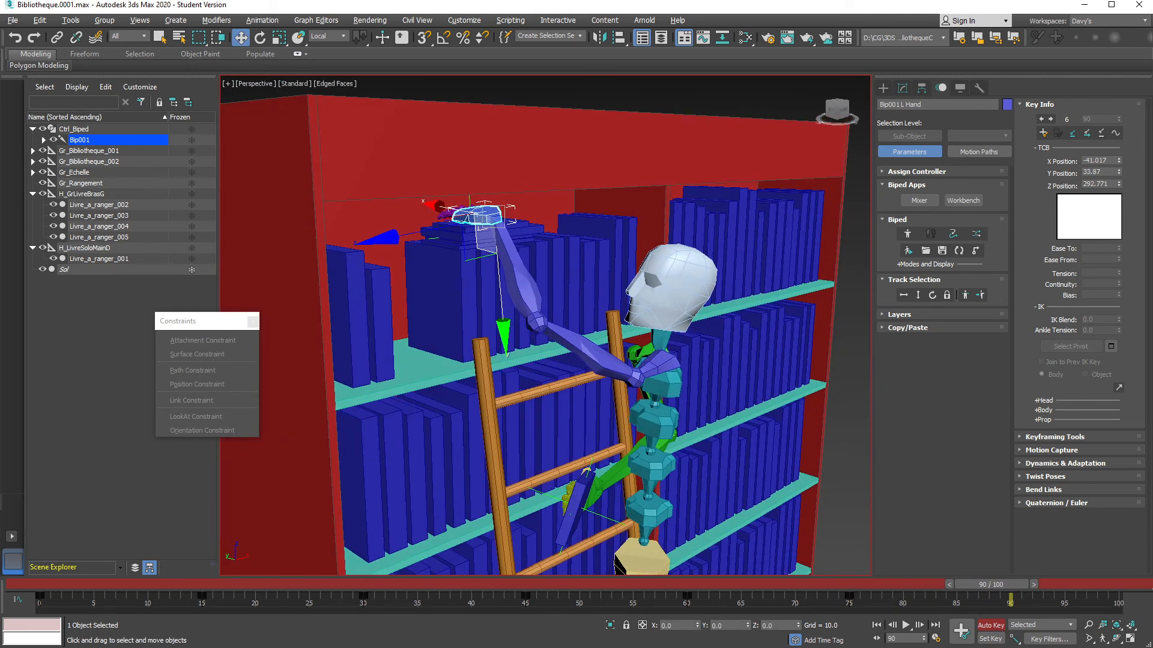
{"action": "left_click", "coordinate": [466, 197]}
{"action": "middle_click_drag", "start_coordinate": [472, 290], "coordinate": [530, 310], "text": "alt"}
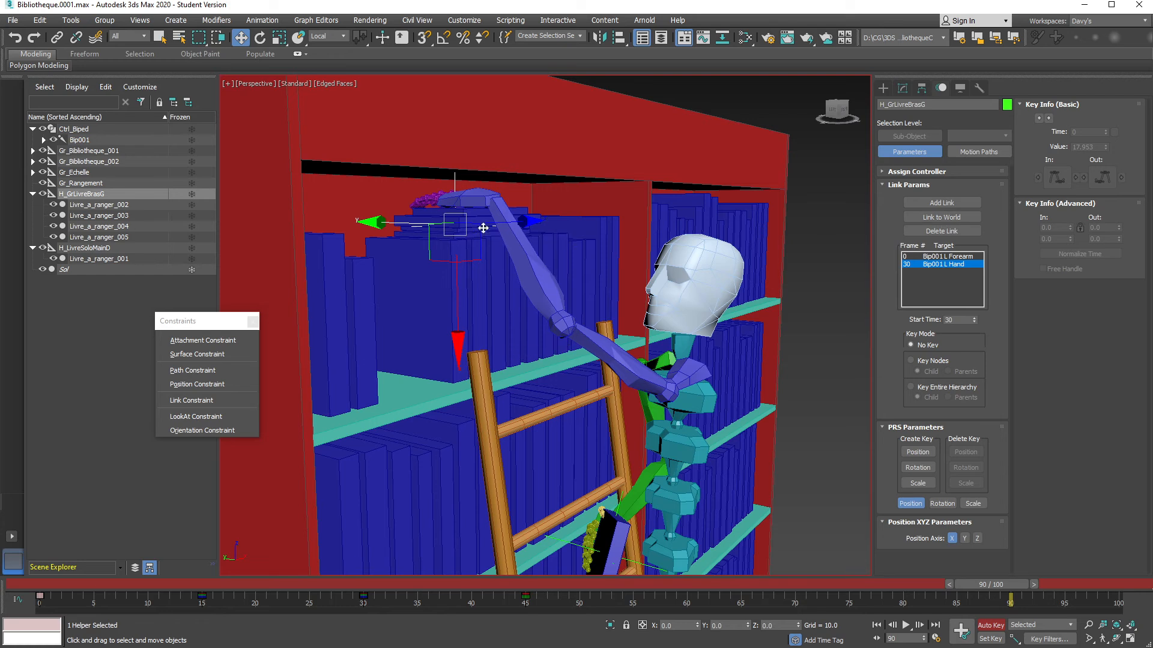
{"action": "scroll", "coordinate": [536, 265], "scroll_direction": "down", "scroll_amount": 3}
{"action": "middle_click_drag", "start_coordinate": [533, 275], "coordinate": [522, 285], "text": "alt"}
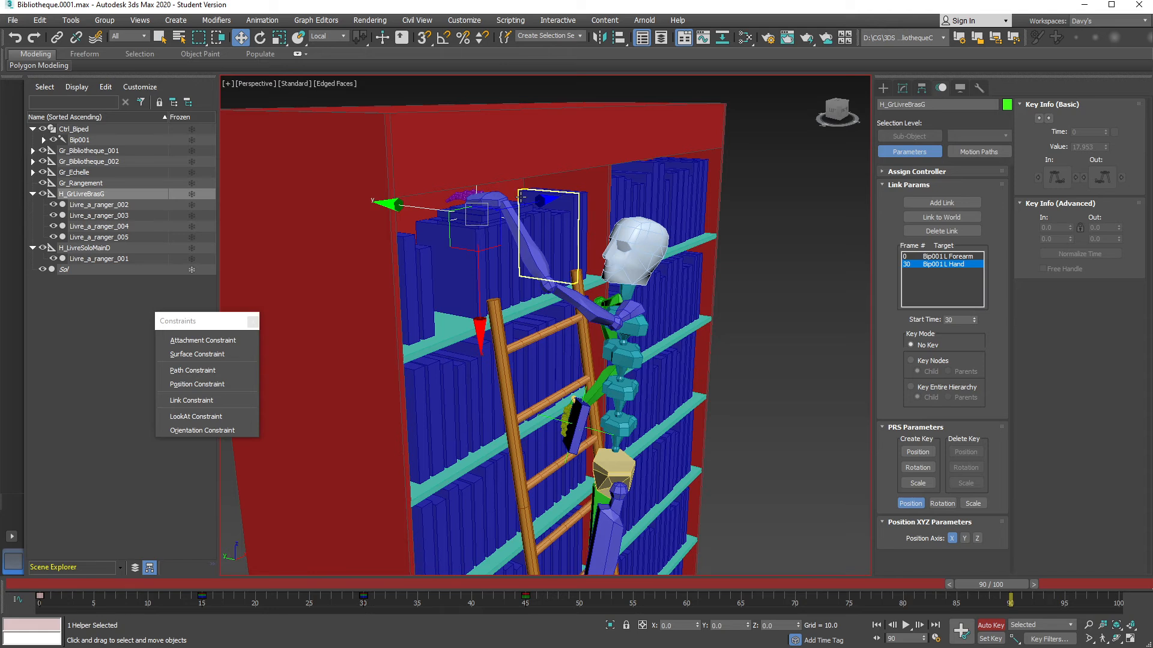
{"action": "left_click", "coordinate": [934, 220]}
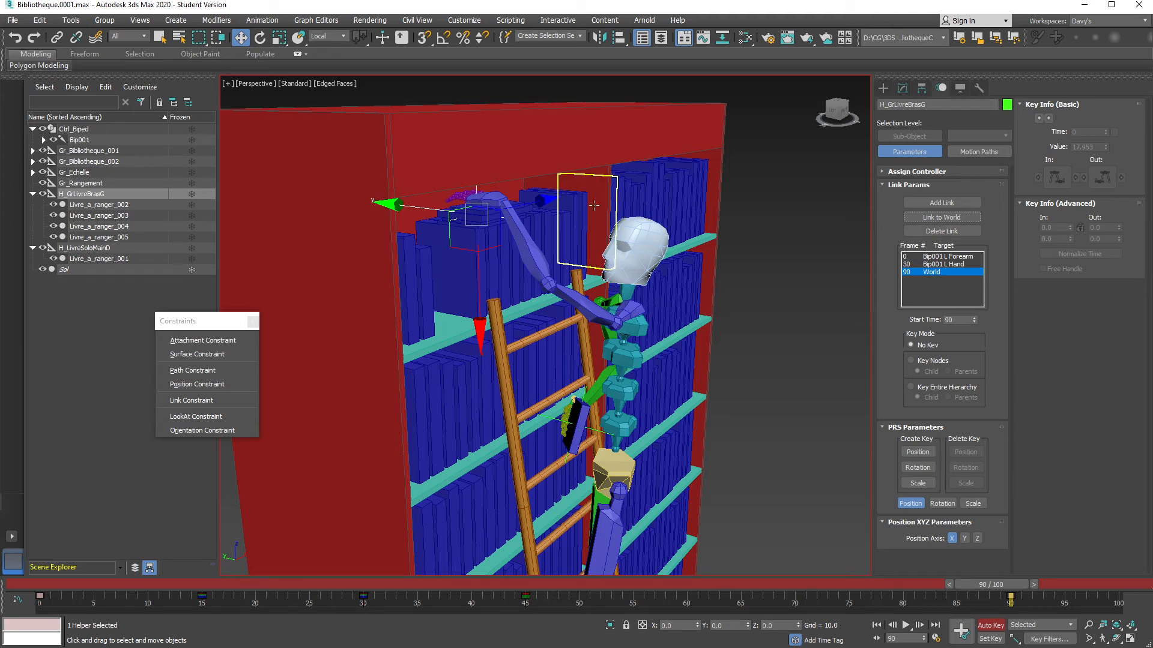
Set a biped key on the left hand at frame 90
{"action": "left_click", "coordinate": [560, 430]}
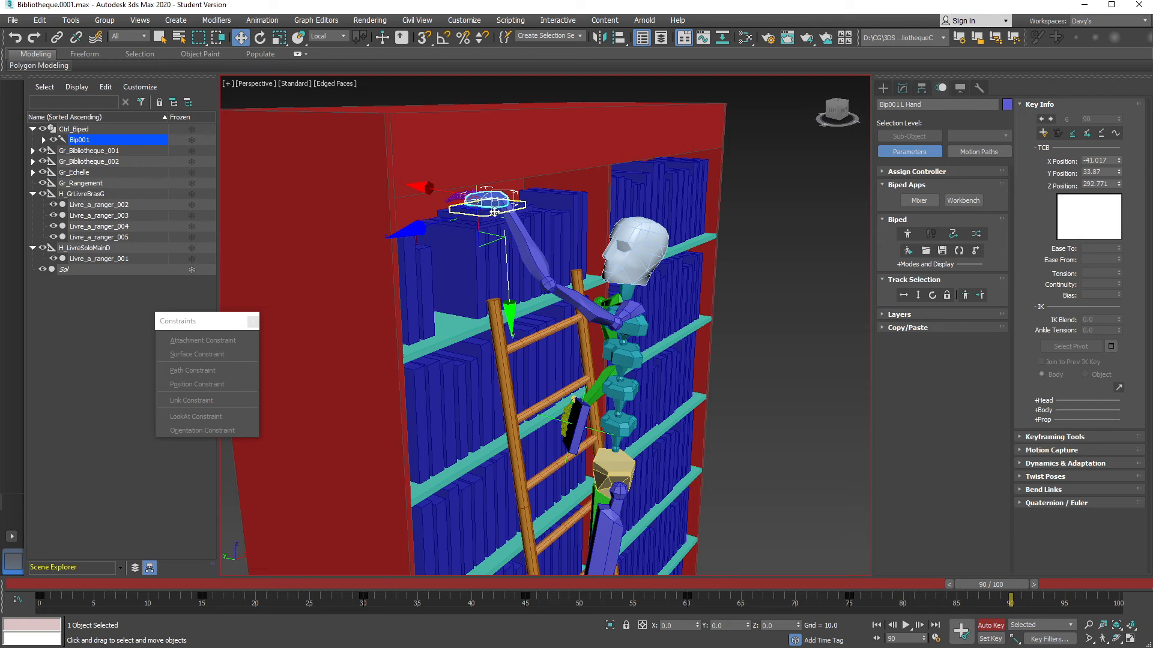
{"action": "scroll", "coordinate": [498, 207], "scroll_direction": "up", "scroll_amount": 2}
{"action": "middle_click_drag", "start_coordinate": [498, 211], "coordinate": [523, 231]}
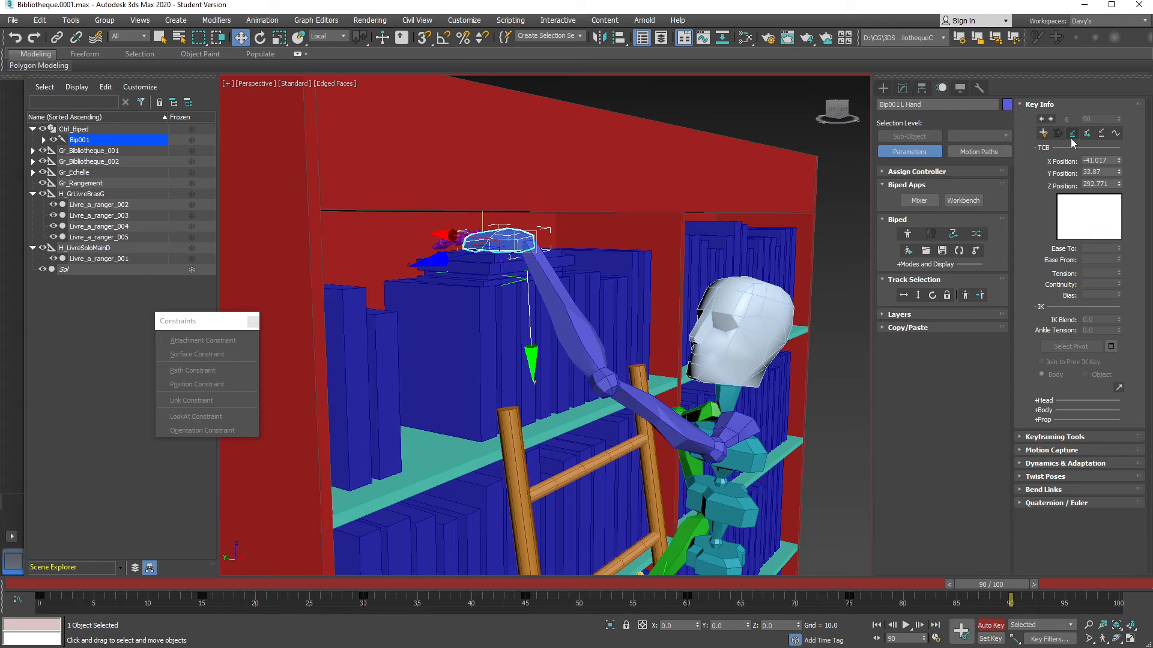
{"action": "left_click", "coordinate": [1043, 133]}
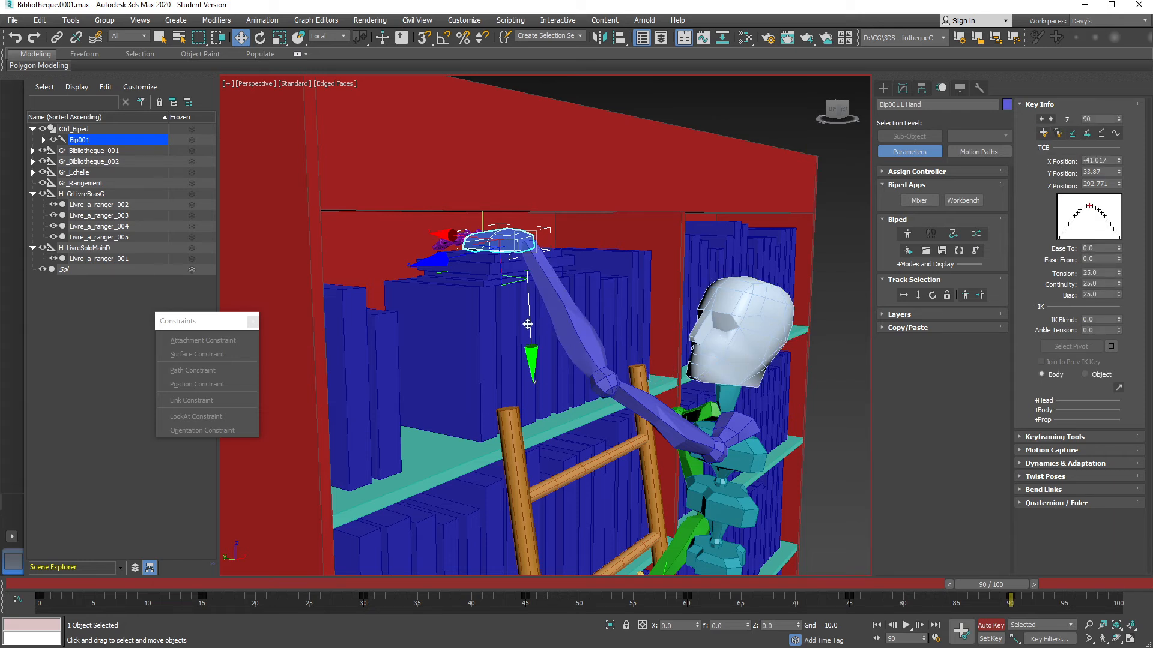
Set Body Horizontal, Body Vertical and Body Rotation keys on Bip001 at frame 90
{"action": "scroll", "coordinate": [601, 386], "scroll_direction": "down", "scroll_amount": 3}
{"action": "middle_click_drag", "start_coordinate": [602, 388], "coordinate": [577, 233]}
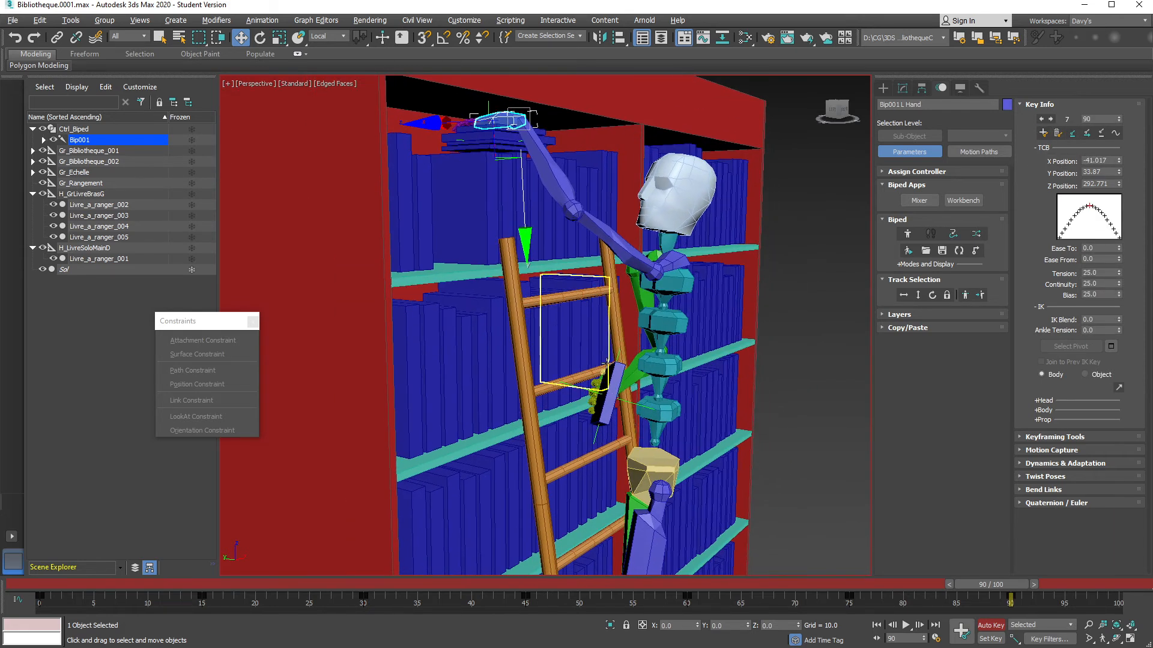
{"action": "left_click", "coordinate": [62, 140]}
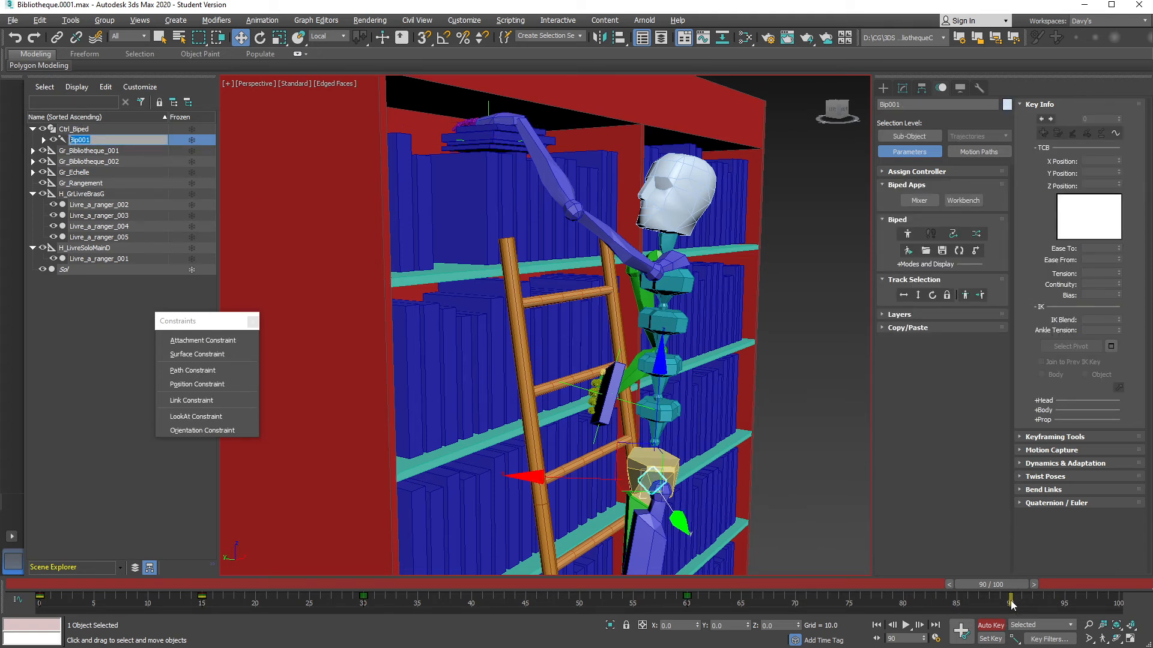
{"action": "left_click", "coordinate": [904, 294]}
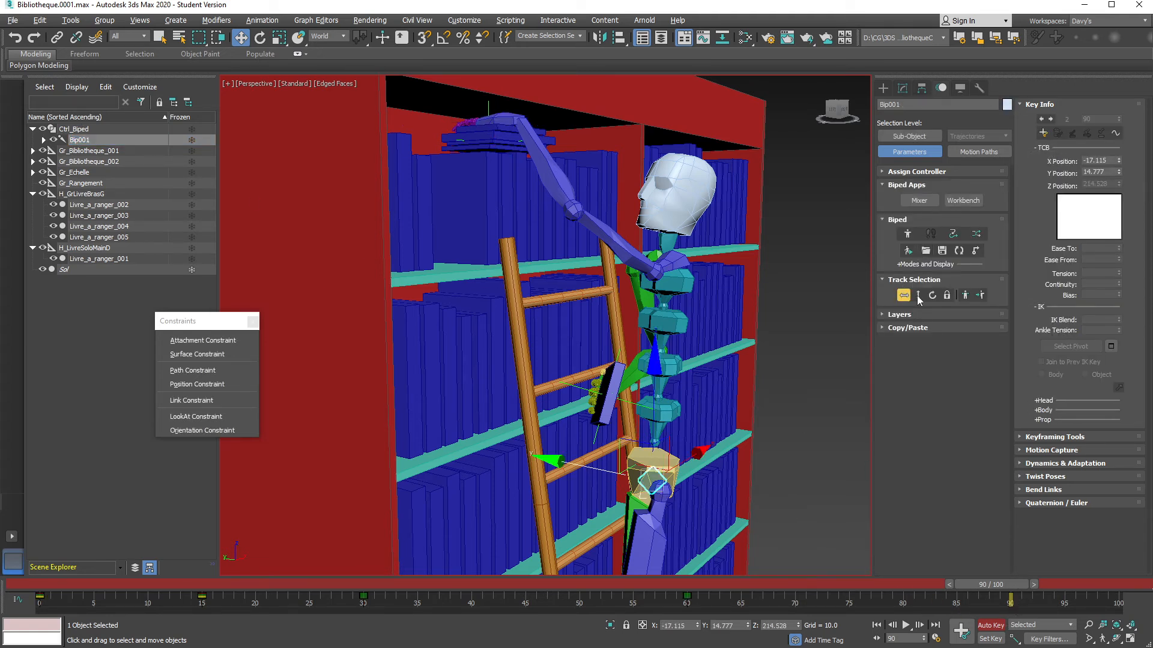
{"action": "right_click", "coordinate": [729, 227]}
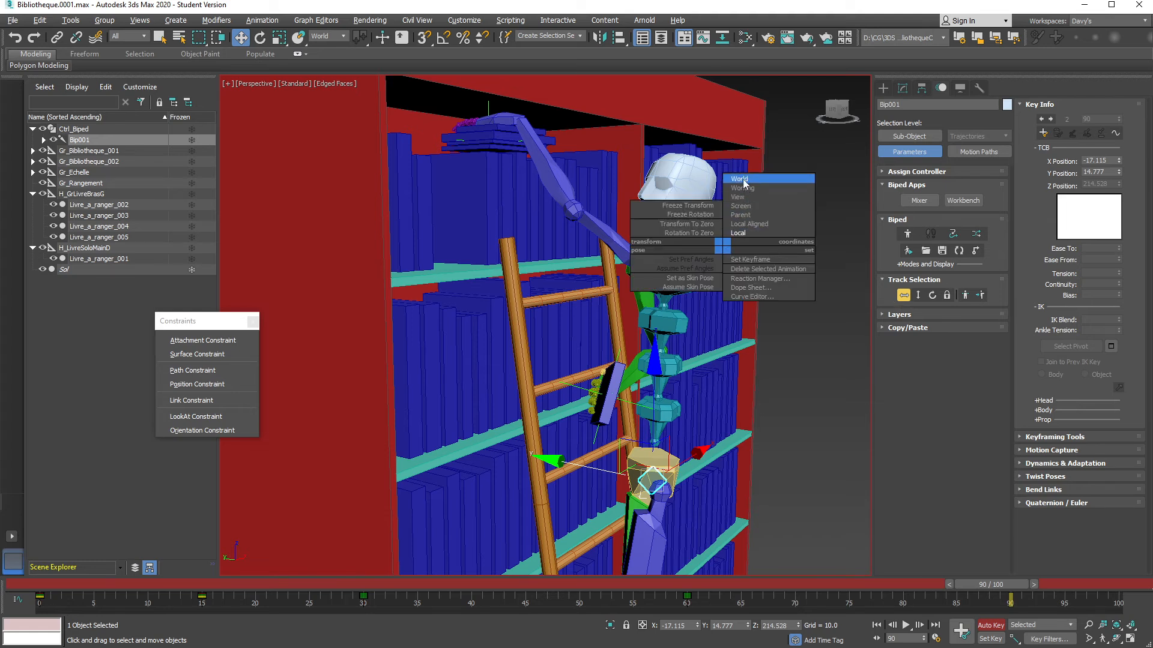
{"action": "right_click", "coordinate": [805, 208]}
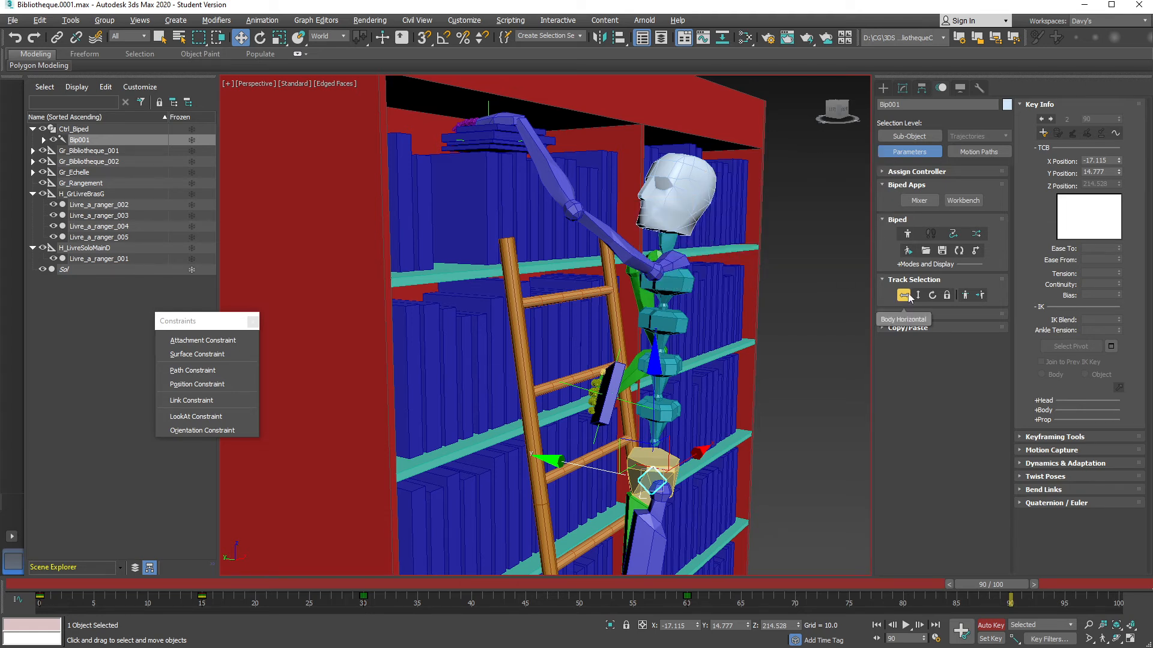
{"action": "left_click", "coordinate": [1044, 132]}
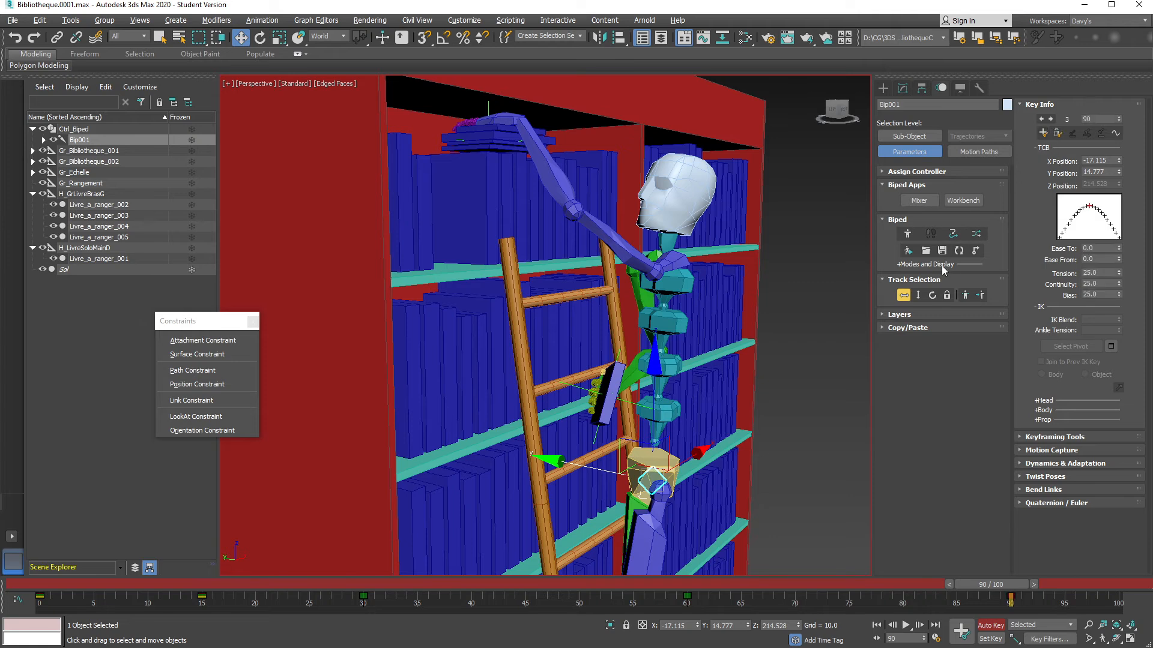
{"action": "left_click", "coordinate": [917, 296]}
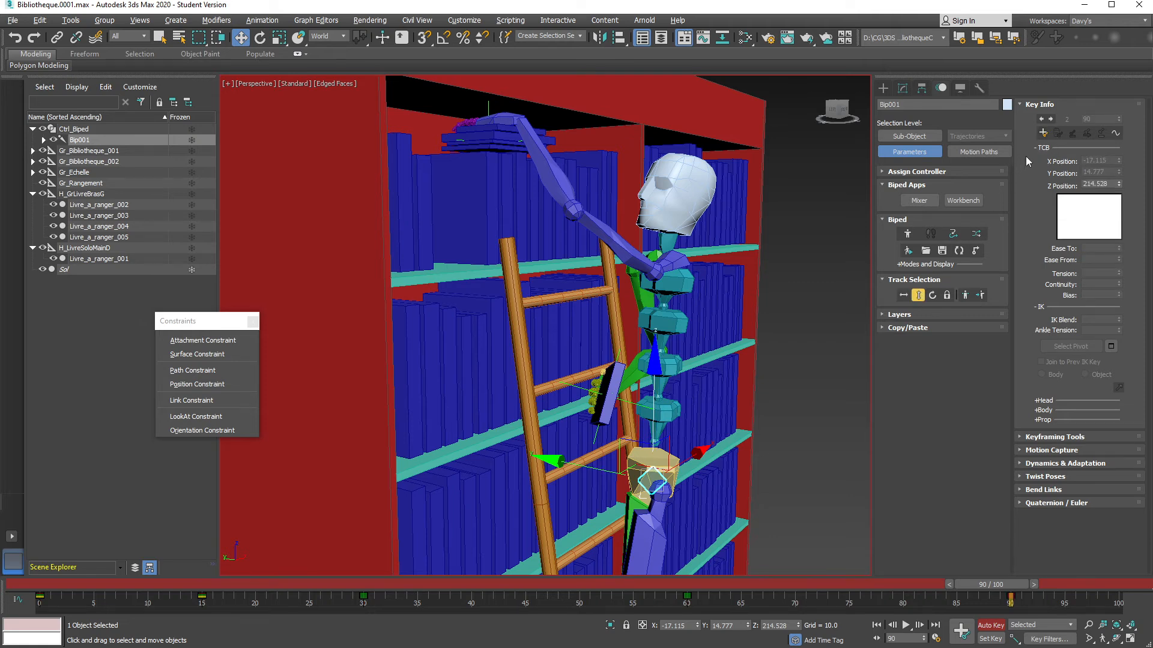
{"action": "left_click", "coordinate": [932, 295]}
{"action": "key", "text": "w"}
{"action": "middle_click_drag", "start_coordinate": [776, 298], "coordinate": [775, 321], "text": "alt"}
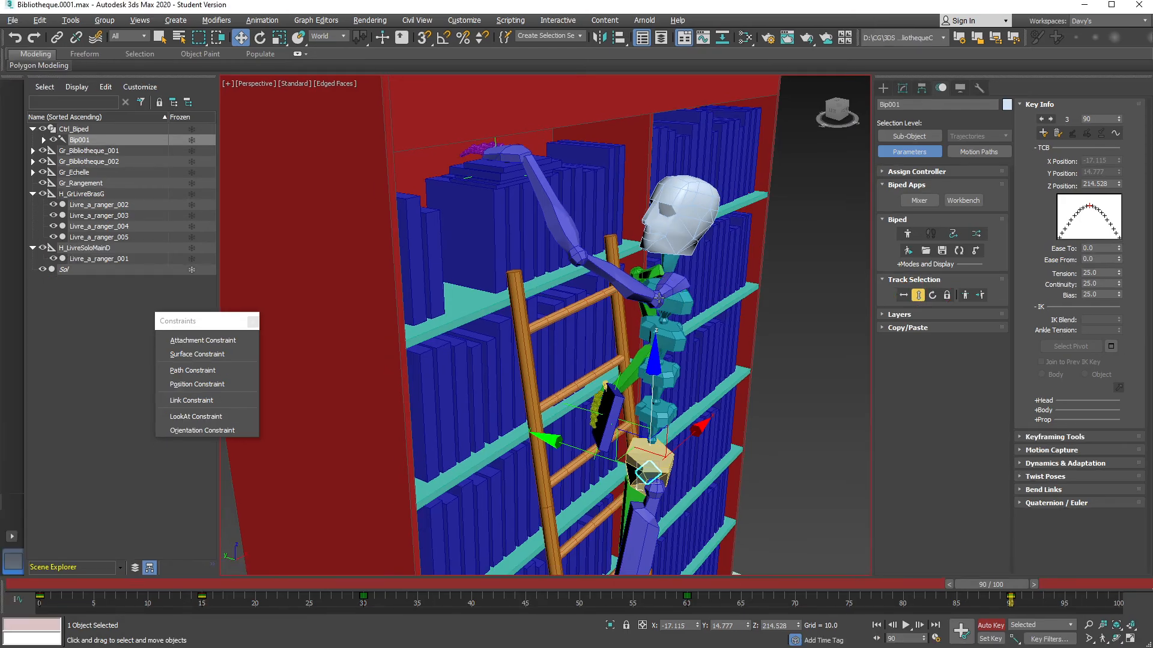
{"action": "middle_click_drag", "start_coordinate": [402, 286], "coordinate": [378, 296], "text": "alt"}
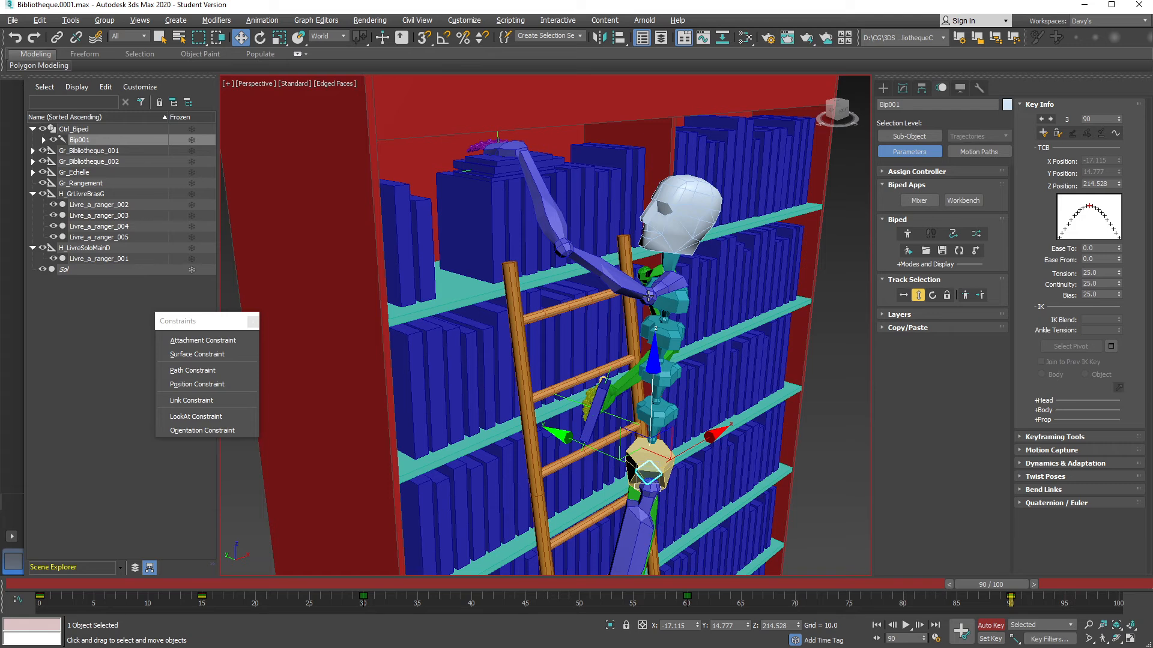
Select the biped's left hand resting on the placed books
{"action": "left_click", "coordinate": [520, 148]}
{"action": "middle_click_drag", "start_coordinate": [520, 148], "coordinate": [536, 164], "text": "alt"}
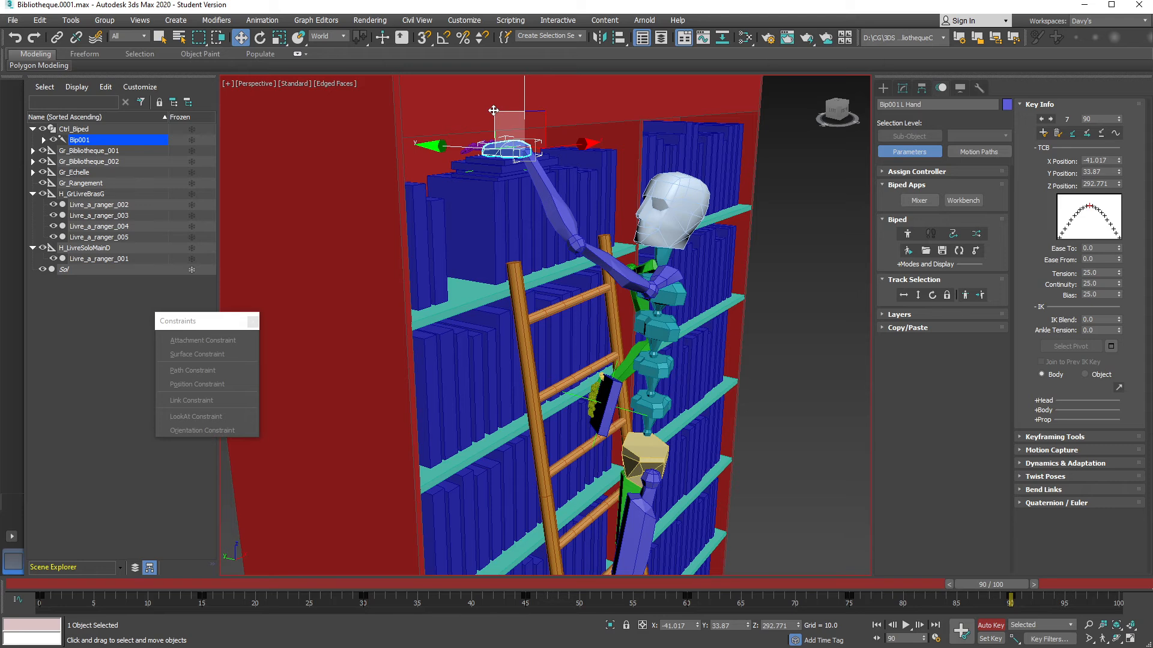
{"action": "mouse_move", "coordinate": [493, 111]}
{"action": "left_mouse_down"}
{"action": "mouse_move", "coordinate": [511, 107]}
{"action": "mouse_move", "coordinate": [573, 150]}
{"action": "mouse_move", "coordinate": [529, 114]}
{"action": "mouse_move", "coordinate": [519, 125]}
{"action": "mouse_move", "coordinate": [488, 112]}
{"action": "left_mouse_up"}
{"action": "left_click", "coordinate": [1034, 585]}
{"action": "left_click_drag", "start_coordinate": [494, 110], "coordinate": [523, 125]}
{"action": "key", "text": "ctrl+z"}
Shift the active time range to frames 31–131 and pull the left hand back from the placed books at frame 105
{"action": "middle_click_drag", "start_coordinate": [1031, 596], "coordinate": [698, 594], "text": "ctrl+alt"}
{"action": "left_click_drag", "start_coordinate": [705, 583], "coordinate": [828, 581]}
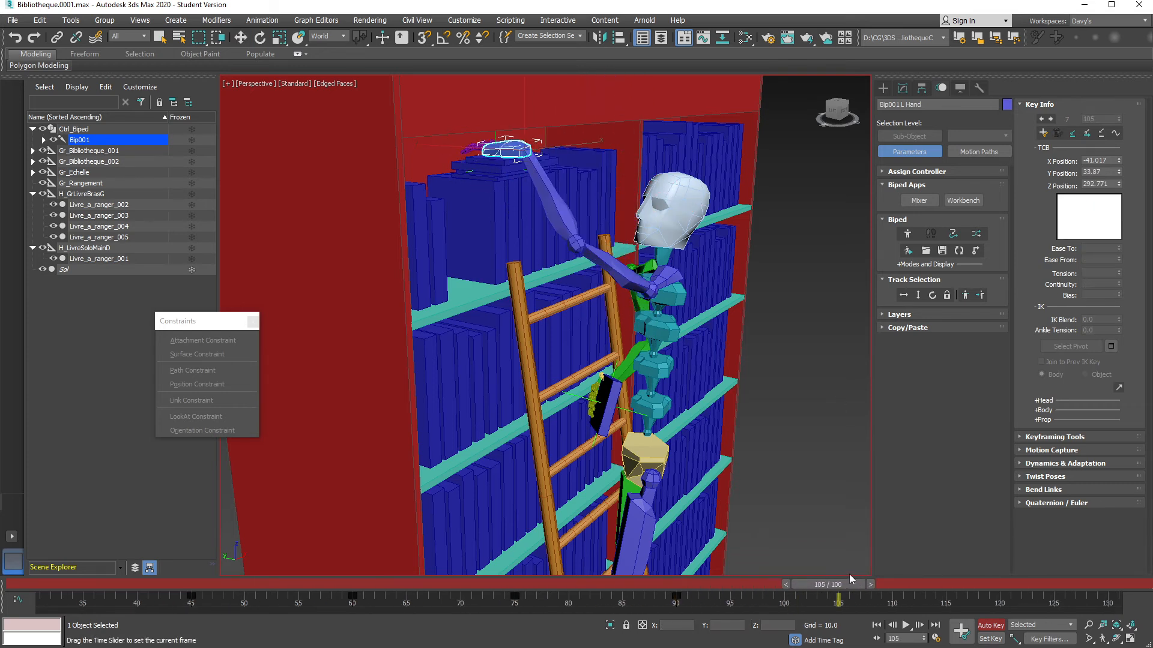
{"action": "key", "text": "w"}
{"action": "left_click_drag", "start_coordinate": [500, 113], "coordinate": [571, 222]}
Rotate the left clavicle and the left hand at frame 105 to shape the withdrawn arm pose
{"action": "left_click", "coordinate": [665, 278]}
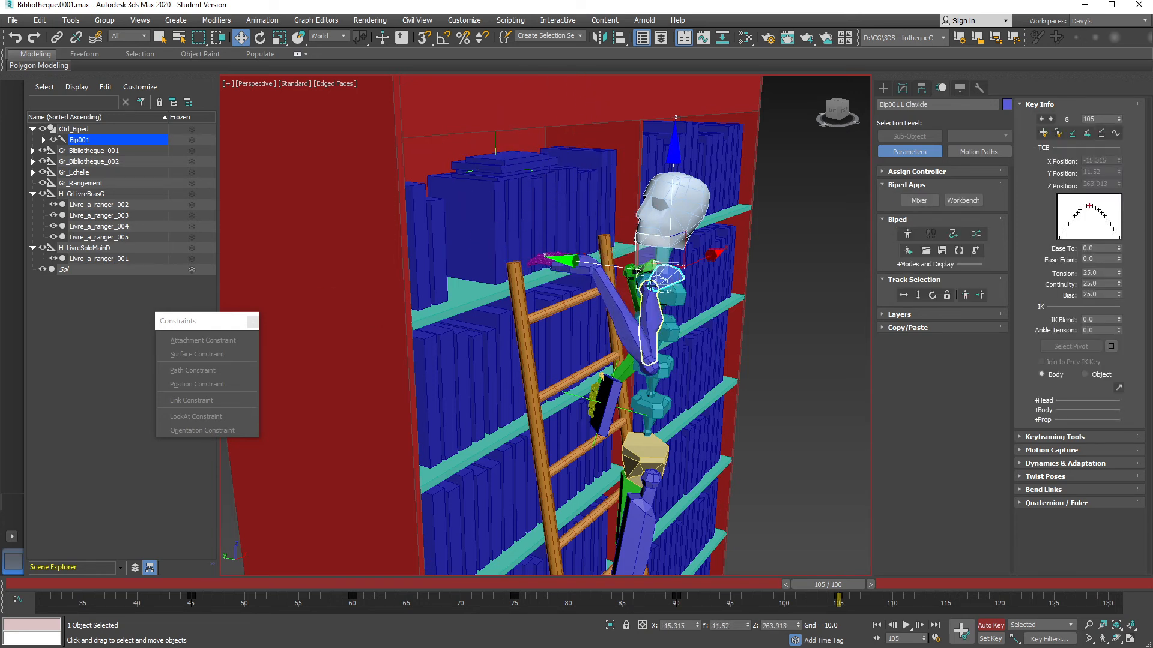
{"action": "key", "text": "e"}
{"action": "left_click_drag", "start_coordinate": [696, 304], "coordinate": [742, 294]}
{"action": "key", "text": "w"}
{"action": "left_click", "coordinate": [612, 268]}
{"action": "key", "text": "e"}
{"action": "left_click_drag", "start_coordinate": [660, 236], "coordinate": [707, 292]}
Rotate the Bip001 center of mass at frame 105 so the body leans toward the bookshelf
{"action": "scroll", "coordinate": [667, 301], "scroll_direction": "down", "scroll_amount": 2}
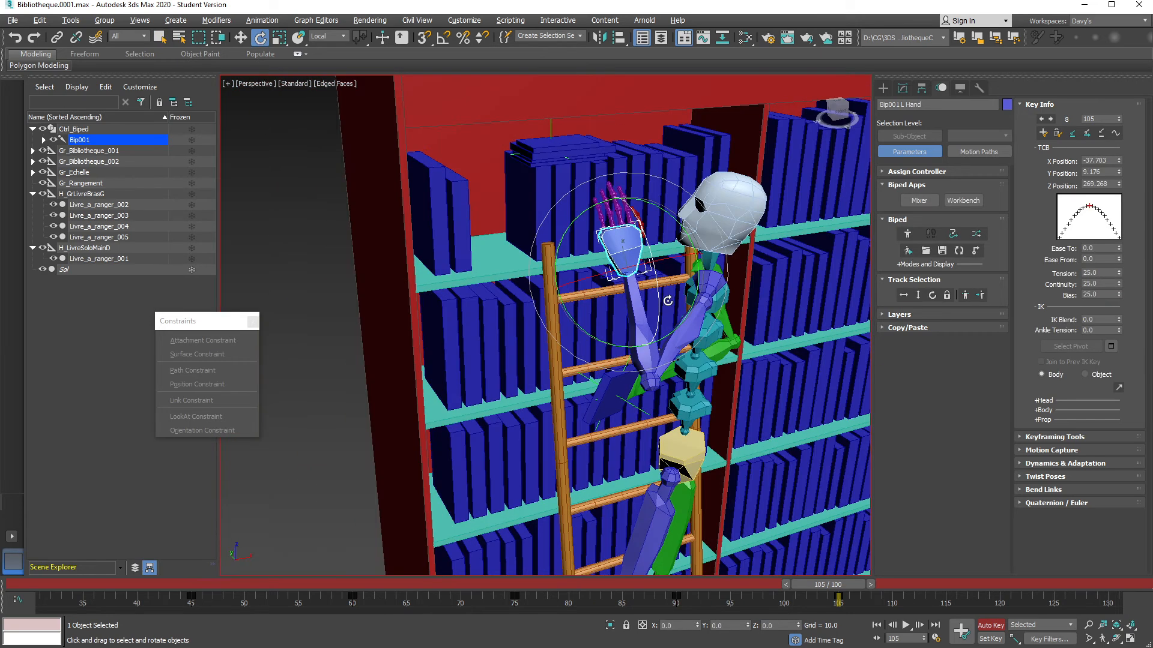
{"action": "middle_click_drag", "start_coordinate": [671, 313], "coordinate": [713, 283]}
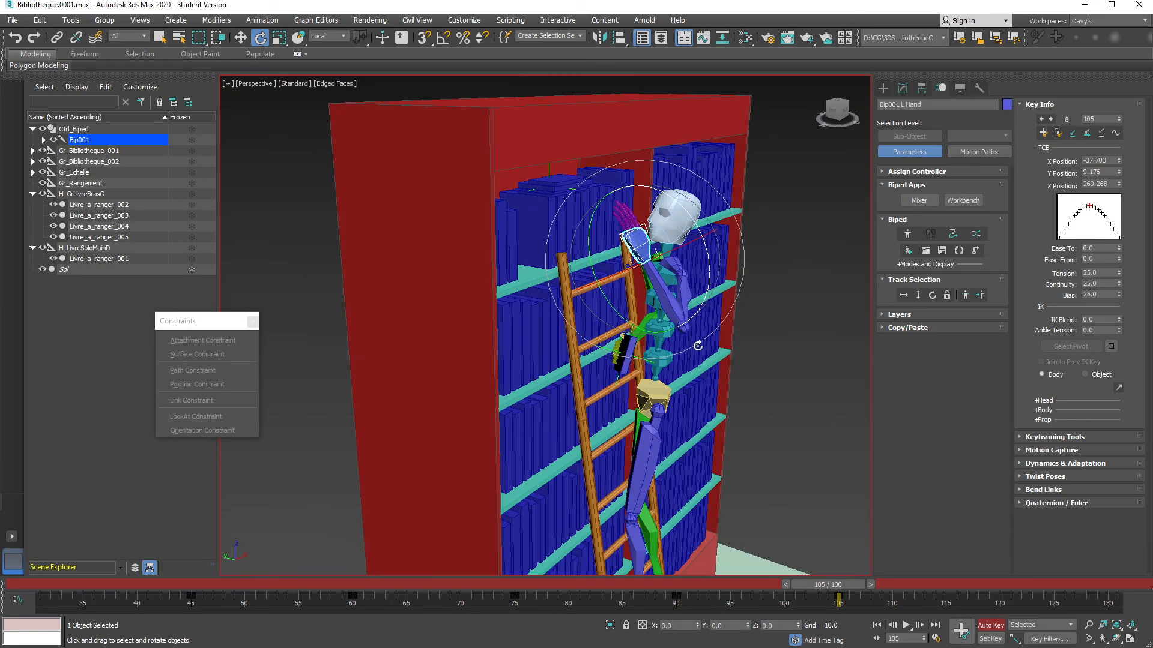
{"action": "middle_click_drag", "start_coordinate": [621, 351], "coordinate": [615, 324], "text": "alt"}
{"action": "middle_click_drag", "start_coordinate": [704, 409], "coordinate": [663, 390], "text": "alt"}
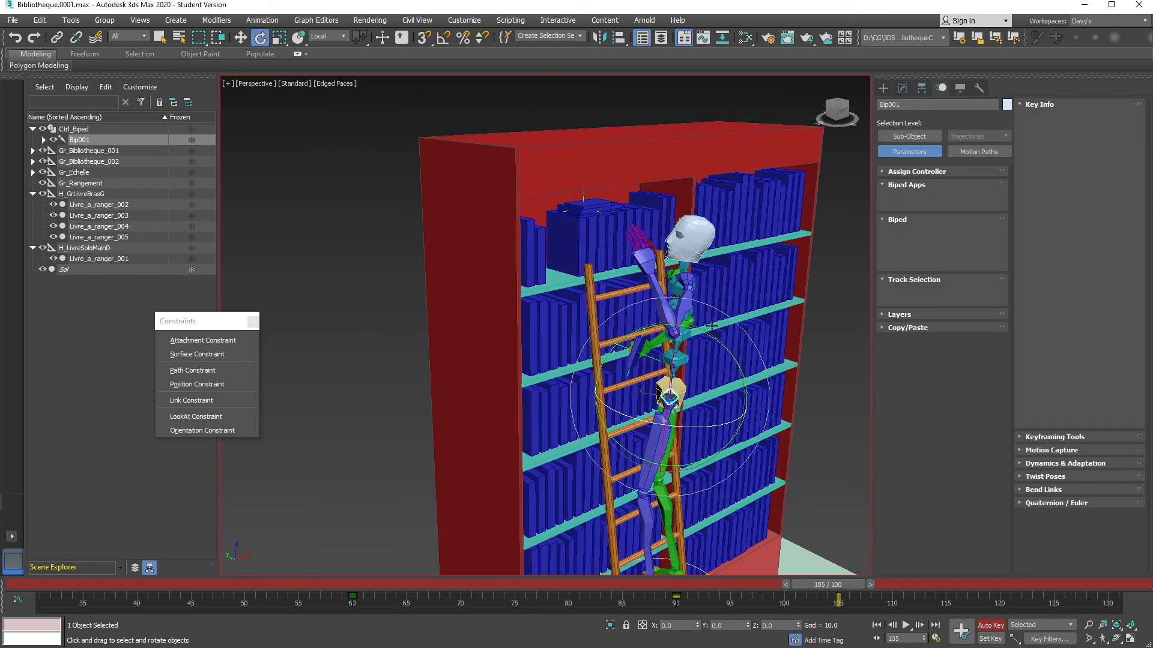
{"action": "left_click_drag", "start_coordinate": [706, 334], "coordinate": [682, 444]}
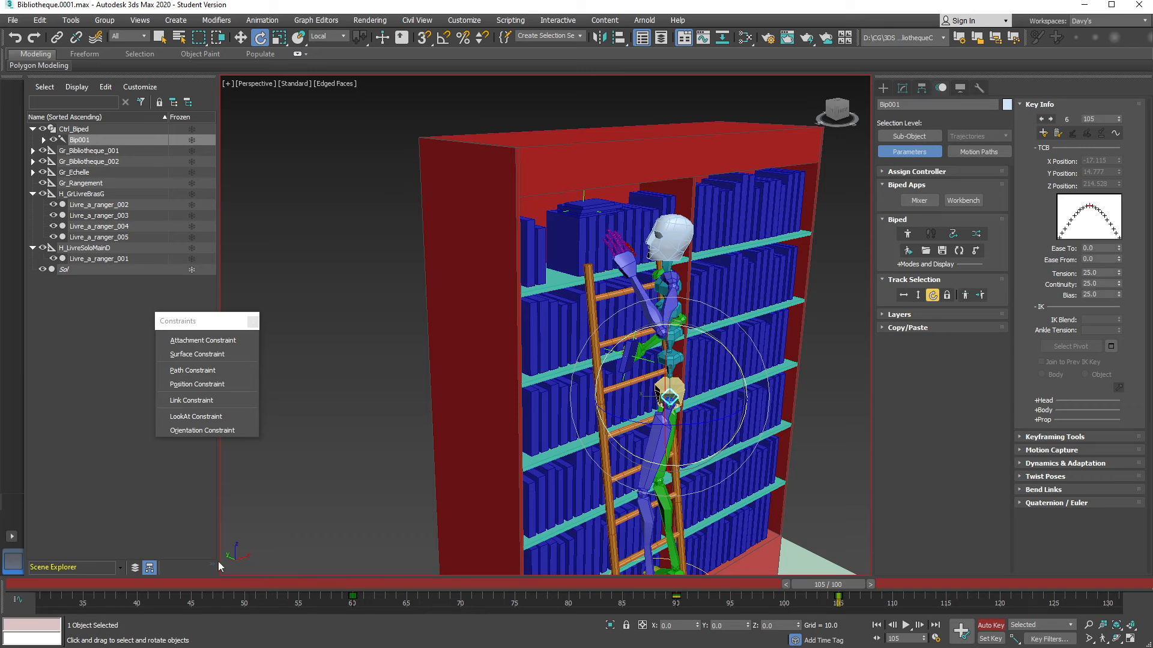
Play the animation from frame 31 to review the book placement and the arm's withdrawal
{"action": "left_click", "coordinate": [37, 584]}
{"action": "middle_click_drag", "start_coordinate": [633, 305], "coordinate": [569, 297]}
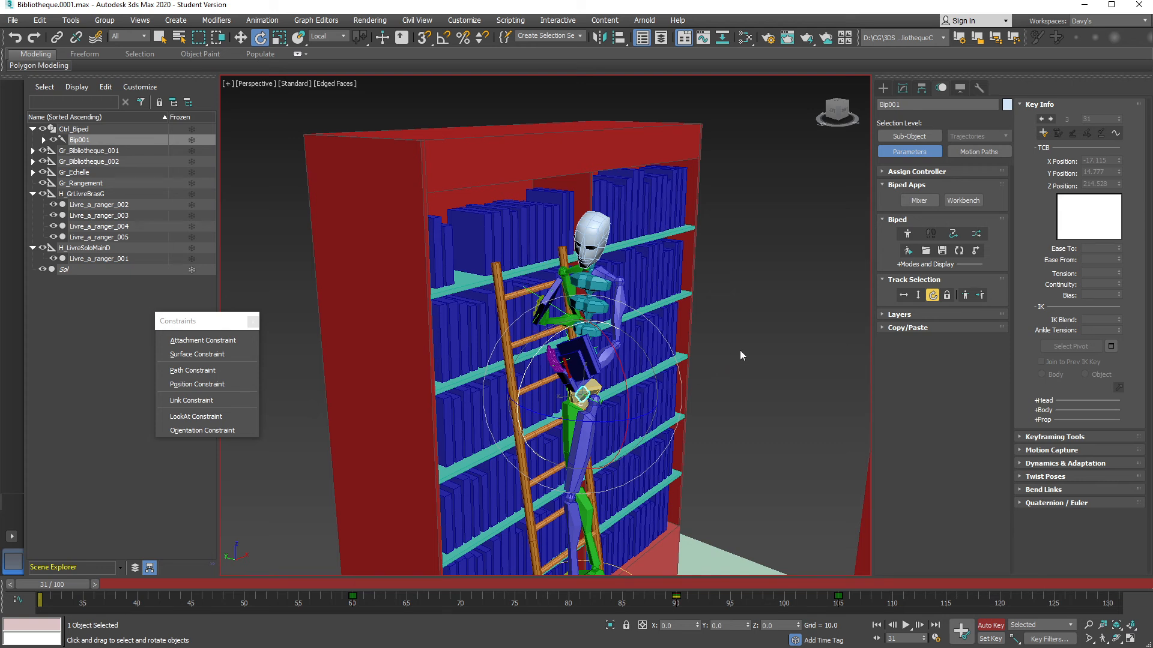
{"action": "key", "text": "q"}
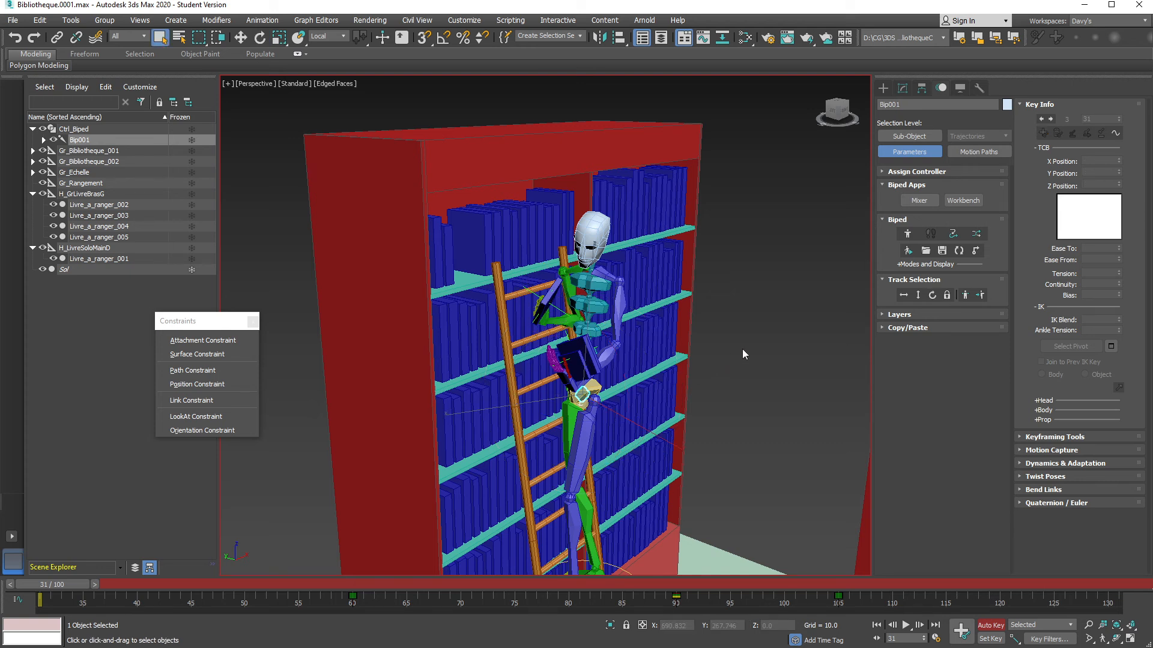
{"action": "key", "text": "/"}
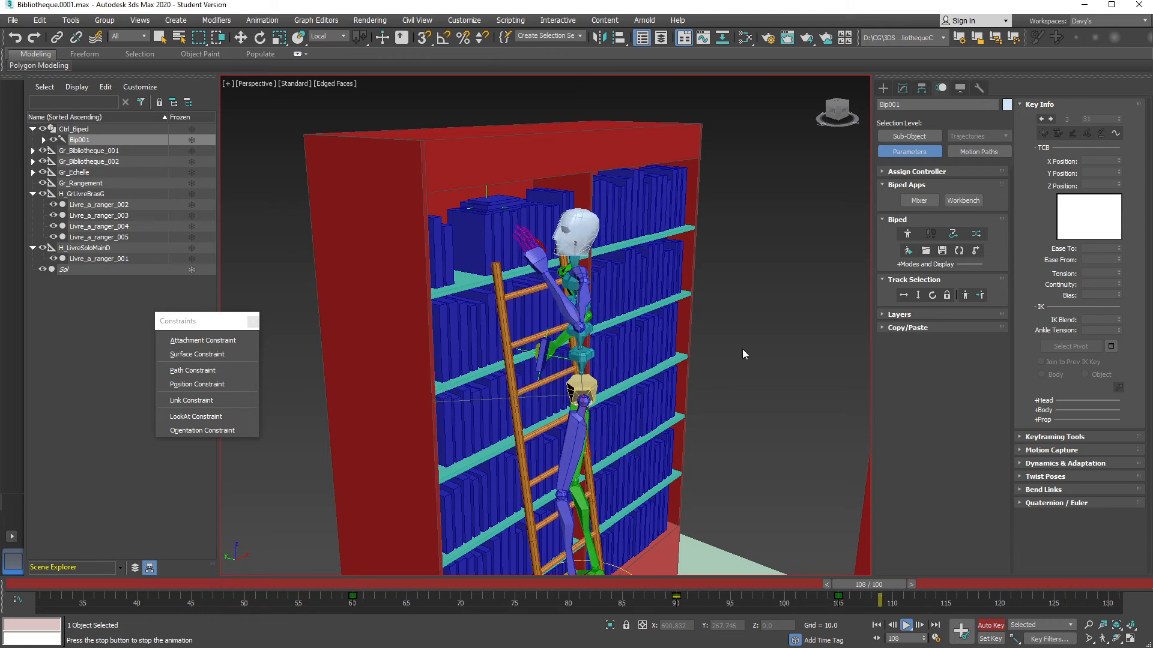
{"action": "key", "text": "slash"}
Extend the active time range to frames 0–131, play the animation from frame 0 and view the whole scene
{"action": "left_click_drag", "start_coordinate": [187, 606], "coordinate": [216, 598], "text": "ctrl+alt"}
{"action": "left_click", "coordinate": [48, 579]}
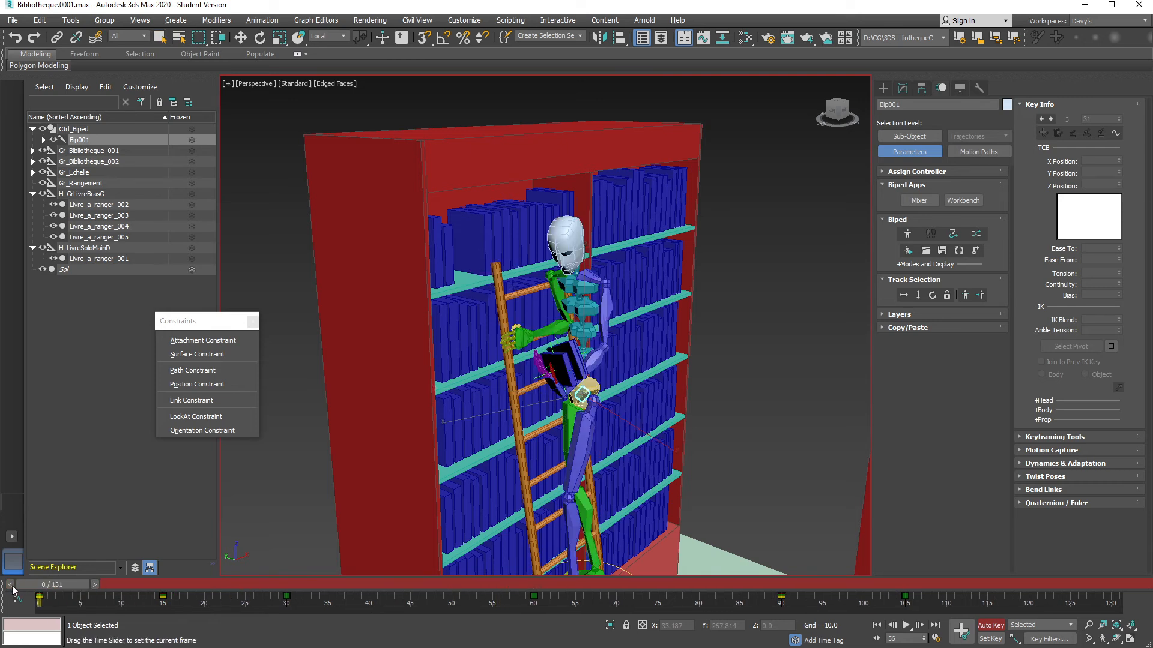
{"action": "key", "text": "slash"}
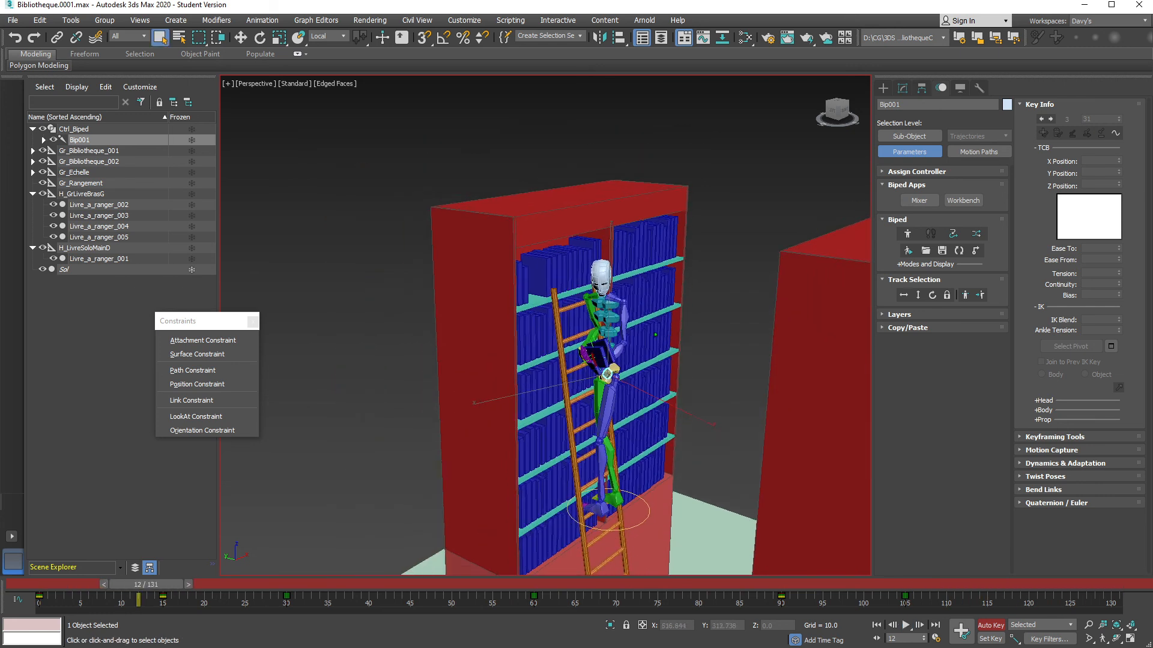
{"action": "middle_click_drag", "start_coordinate": [576, 312], "coordinate": [587, 387], "text": "alt"}
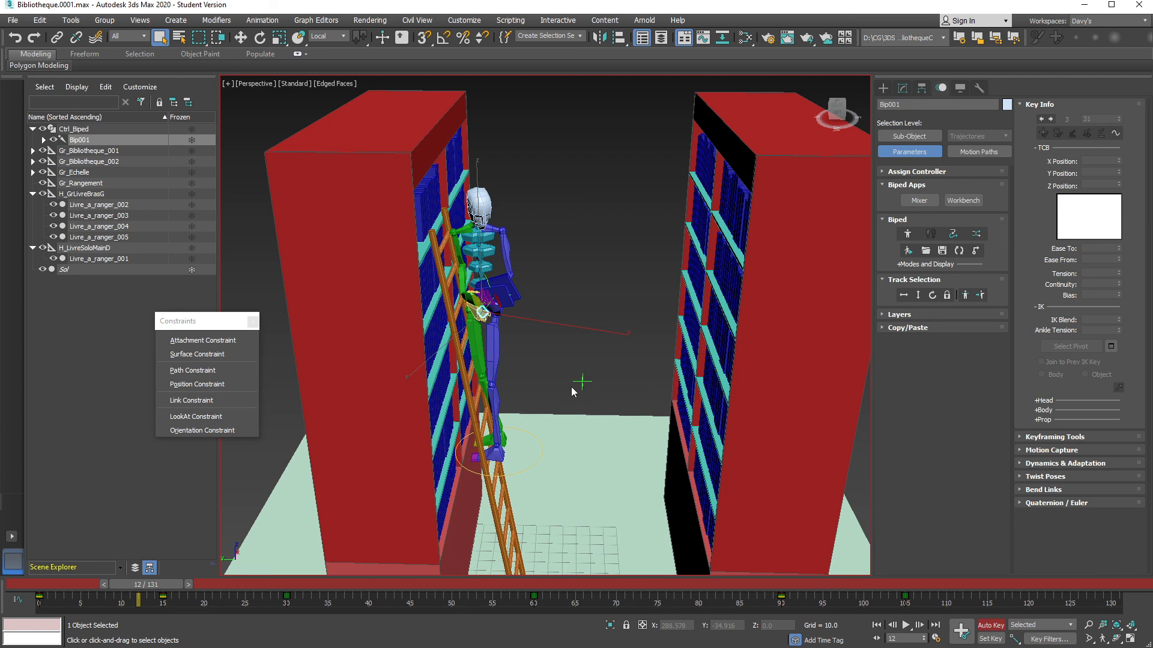